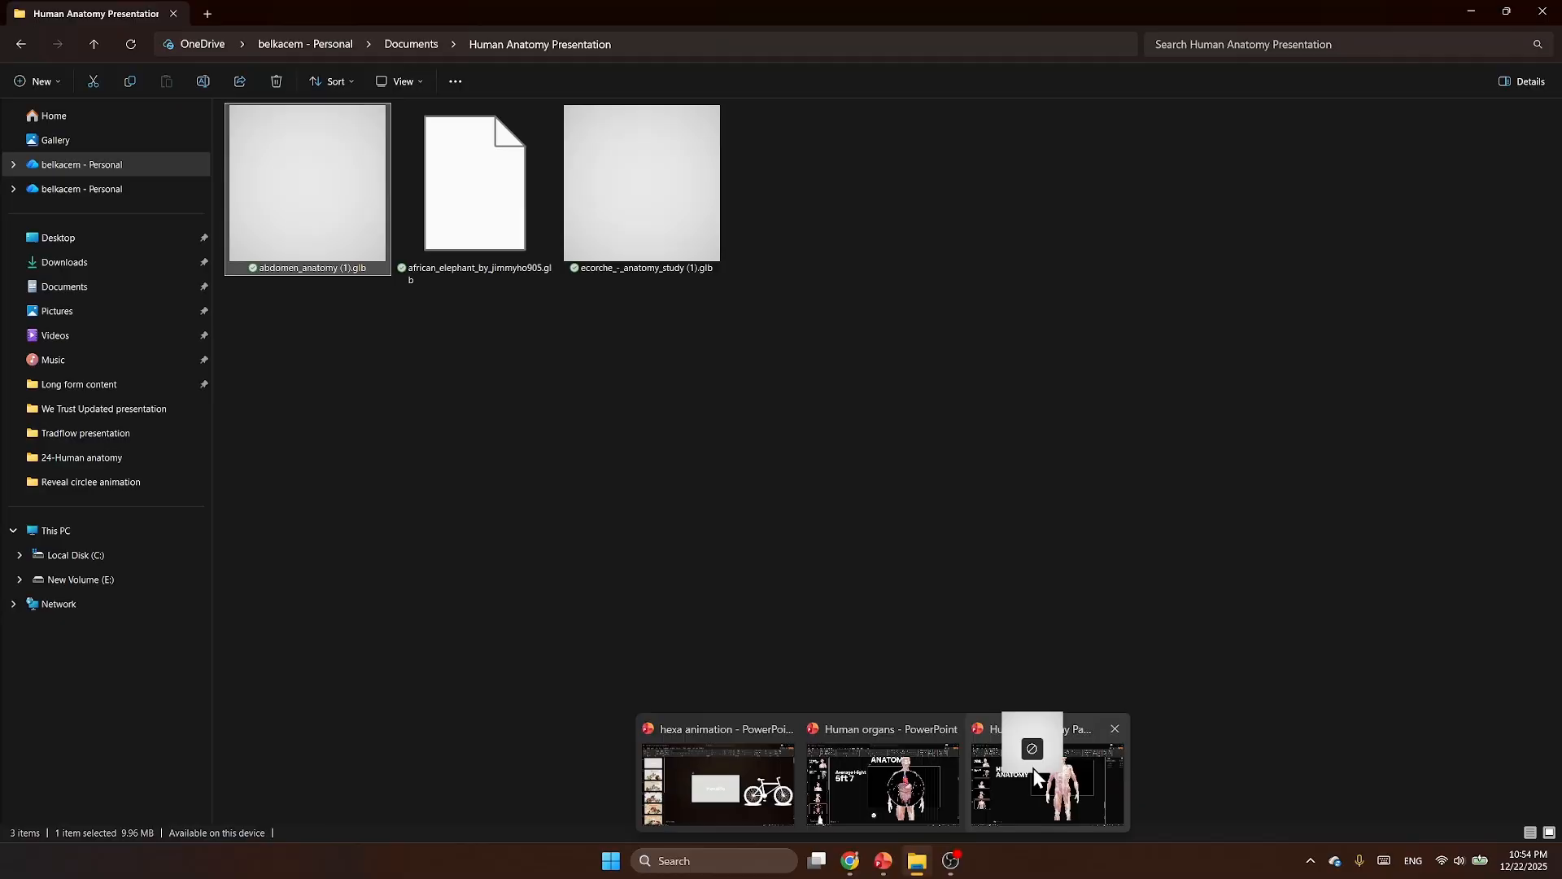
# Step: Insert the abdomen_anatomy (1).glb model over the torso on slide 5 and enlarge it to inspect its organ labels
pyautogui.click(1033, 768)
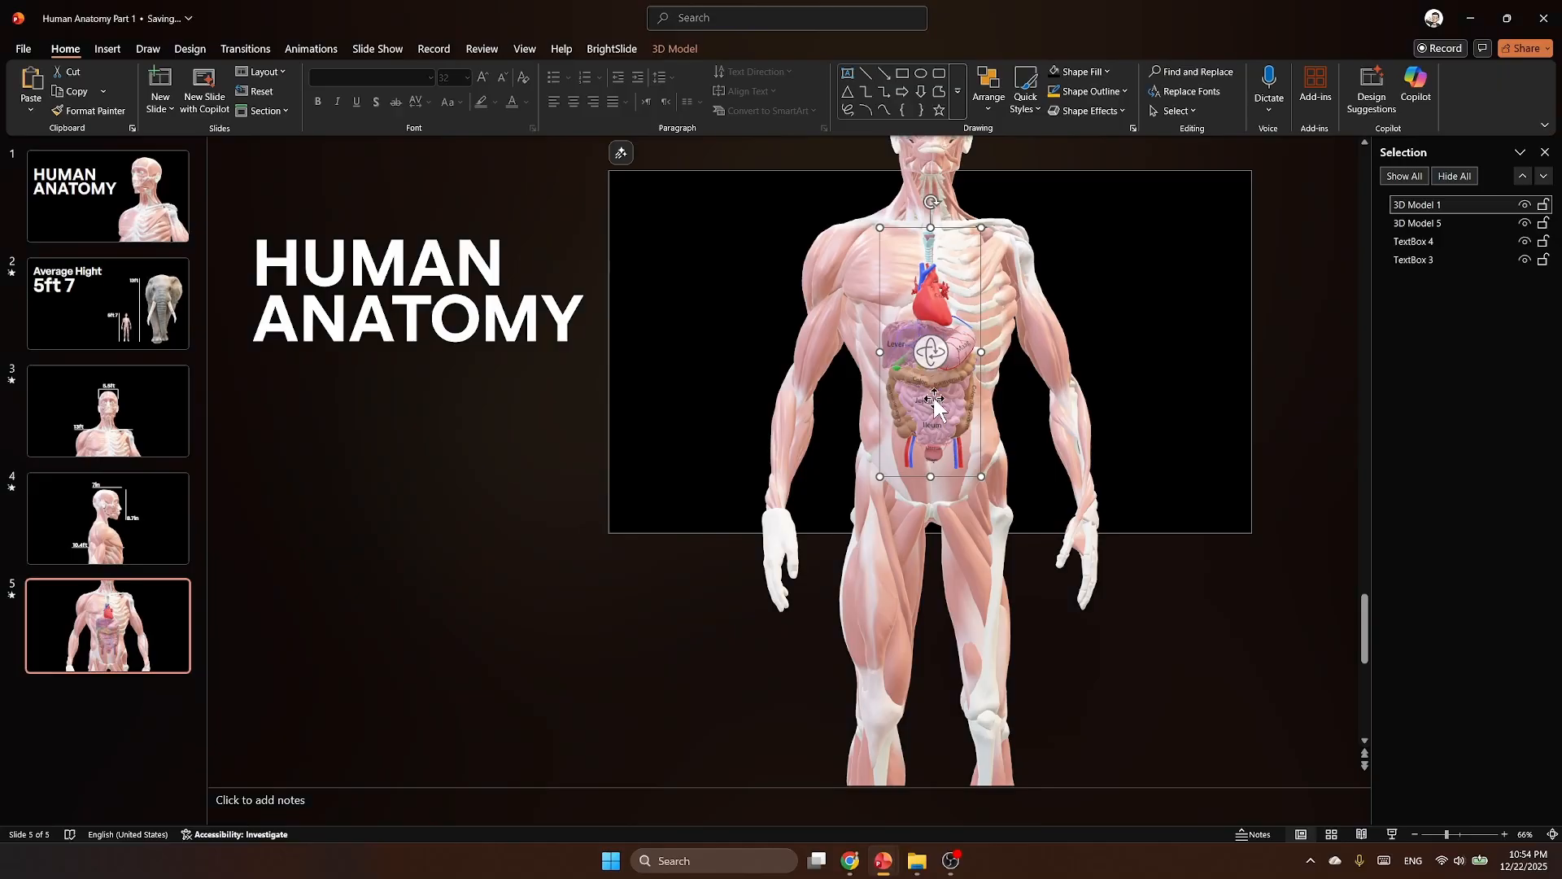
pyautogui.keyDown('ctrl'); pyautogui.scroll(4, 934, 398); pyautogui.keyUp('ctrl')
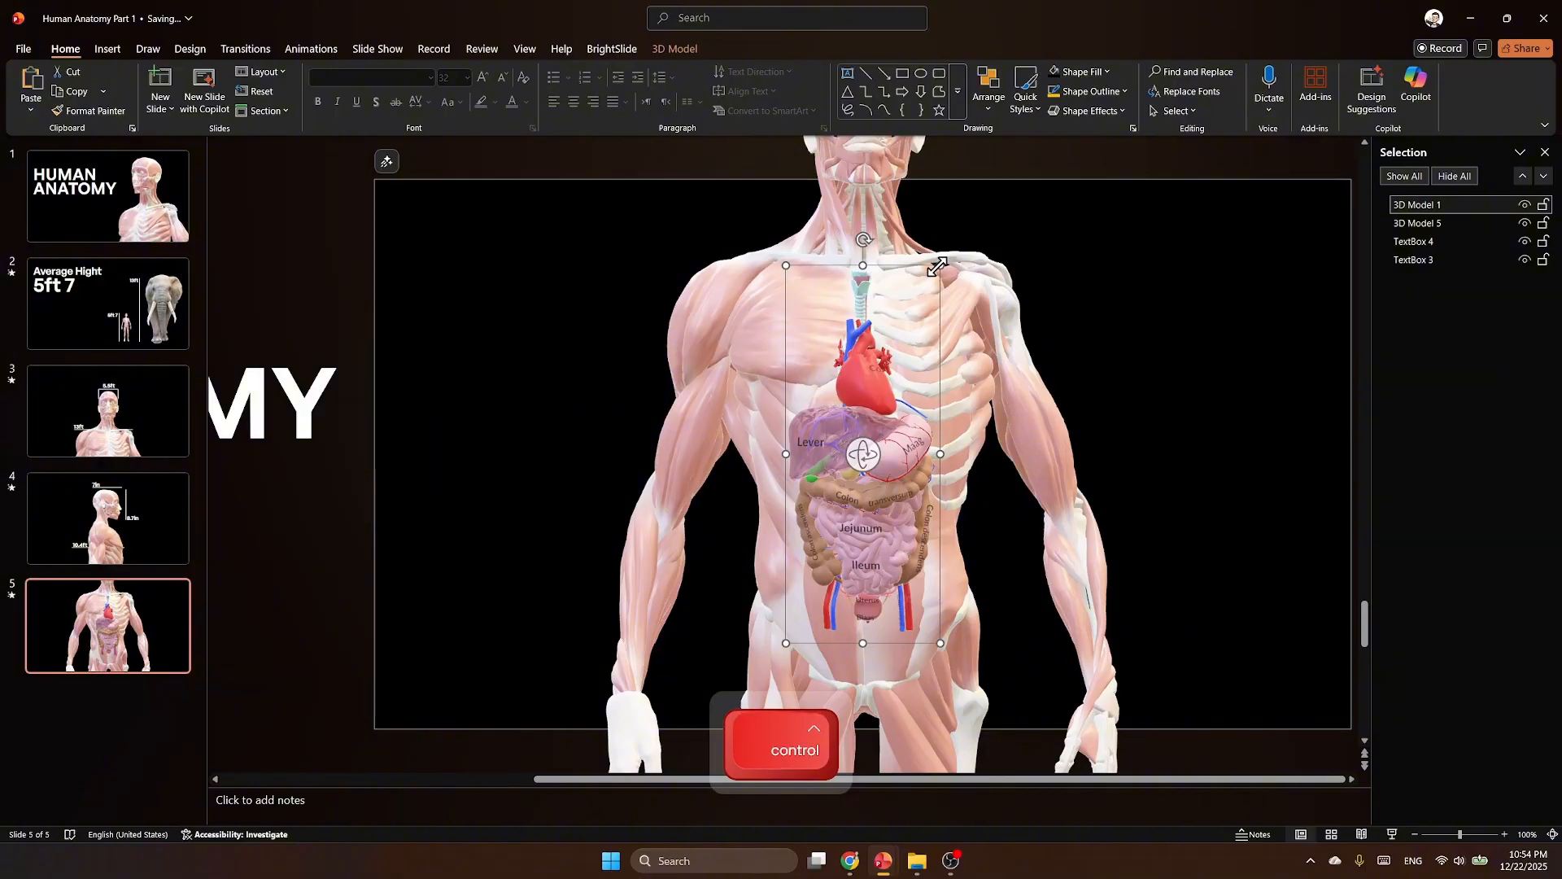
pyautogui.keyDown('ctrl'); pyautogui.keyDown('shift'); pyautogui.moveTo(938, 264); pyautogui.dragTo(996, 243); pyautogui.keyUp('shift'); pyautogui.keyUp('ctrl')
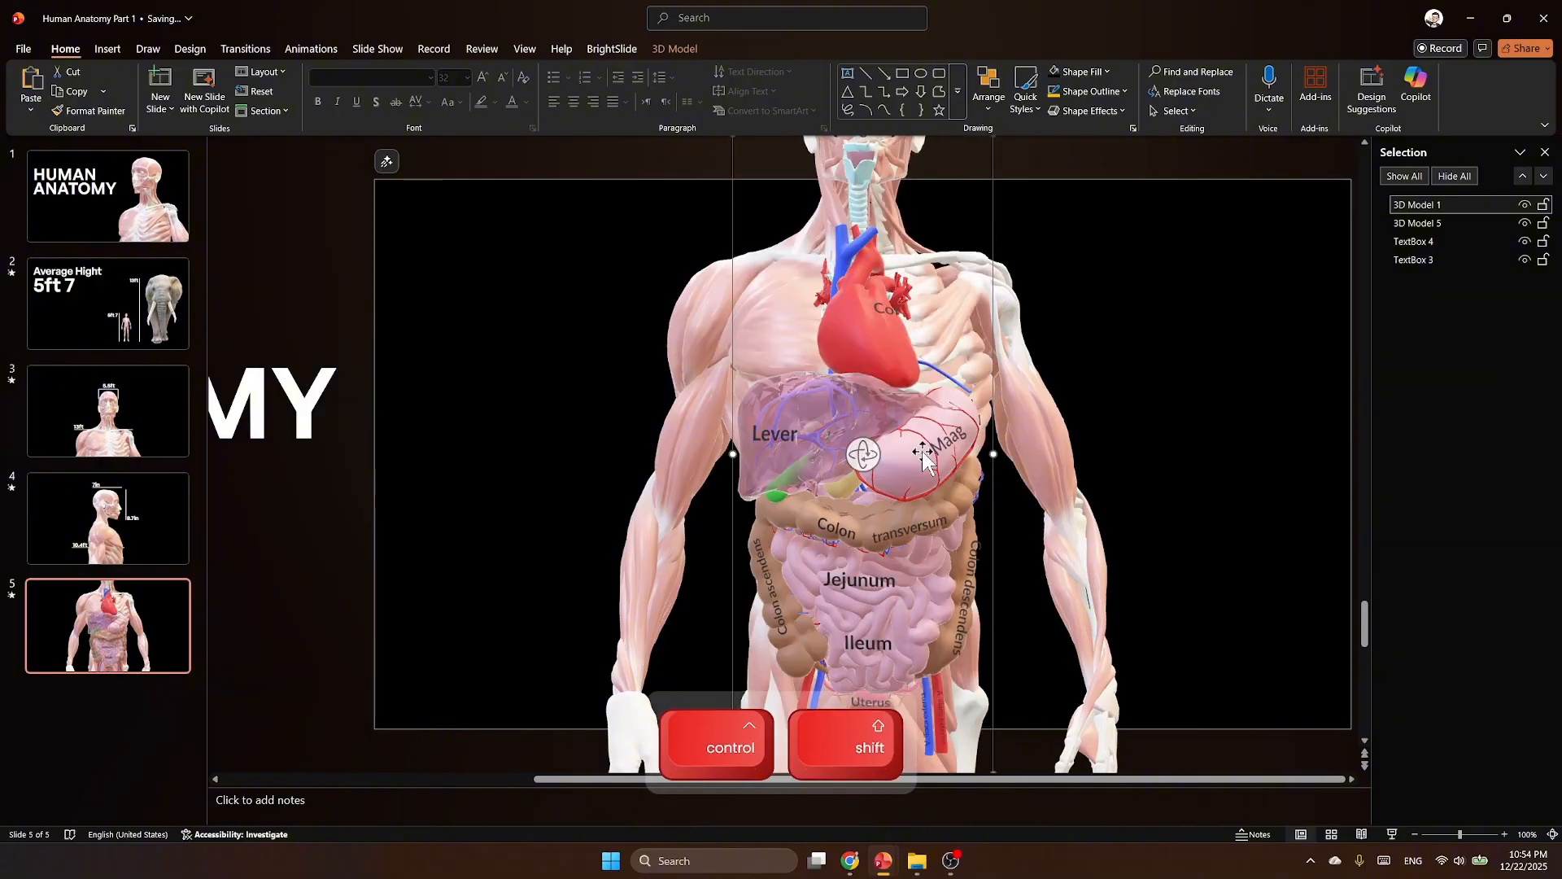
pyautogui.keyDown('ctrl'); pyautogui.scroll(2, 834, 415); pyautogui.keyUp('ctrl')
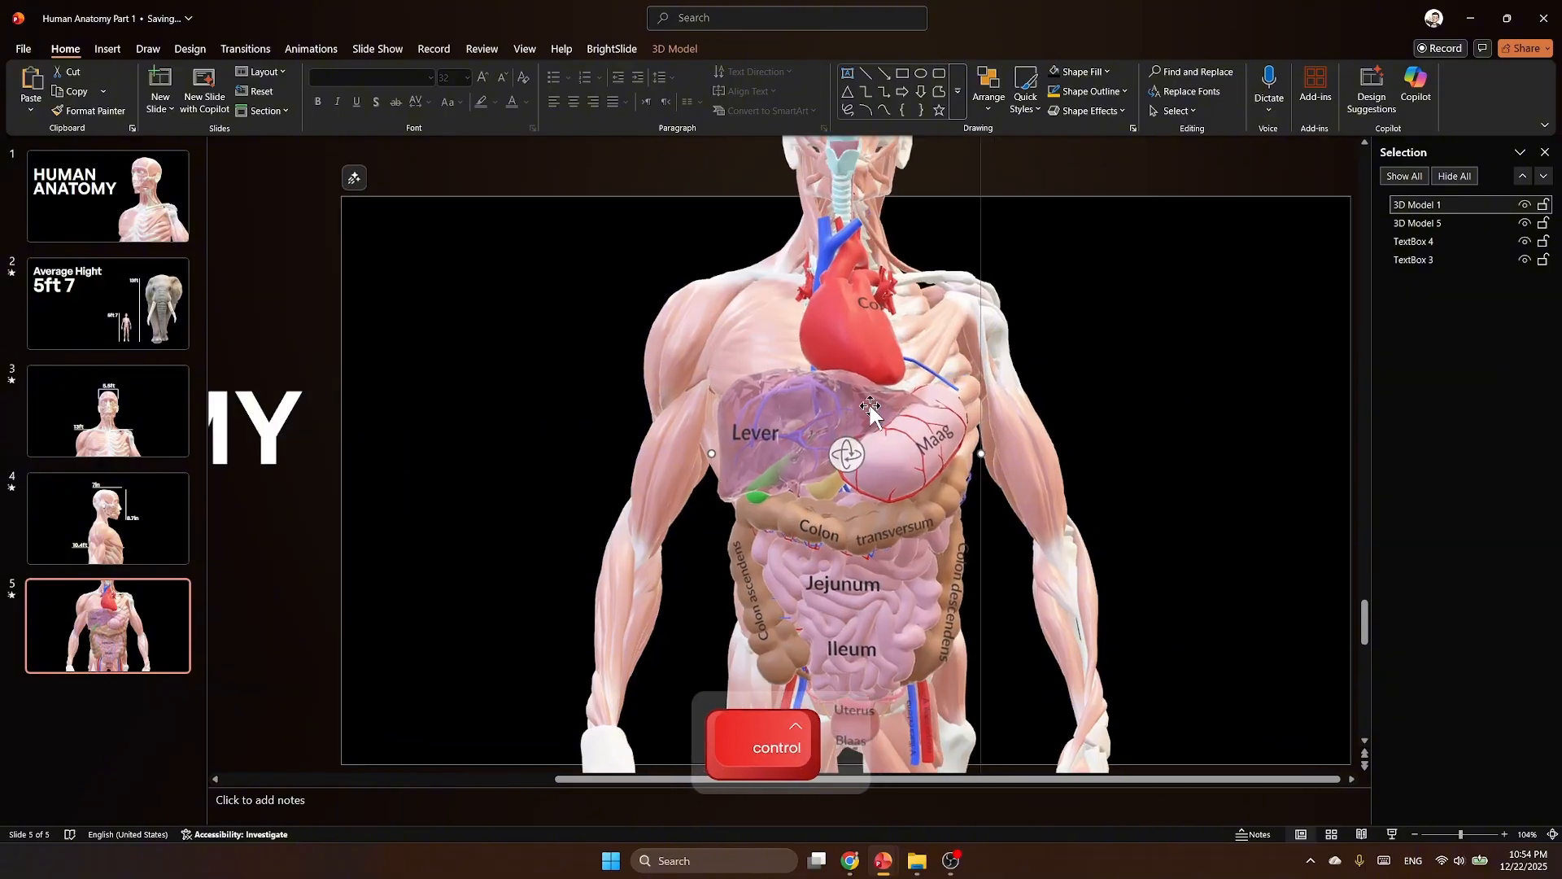
pyautogui.keyDown('ctrl'); pyautogui.scroll(10, 834, 415); pyautogui.keyUp('ctrl')
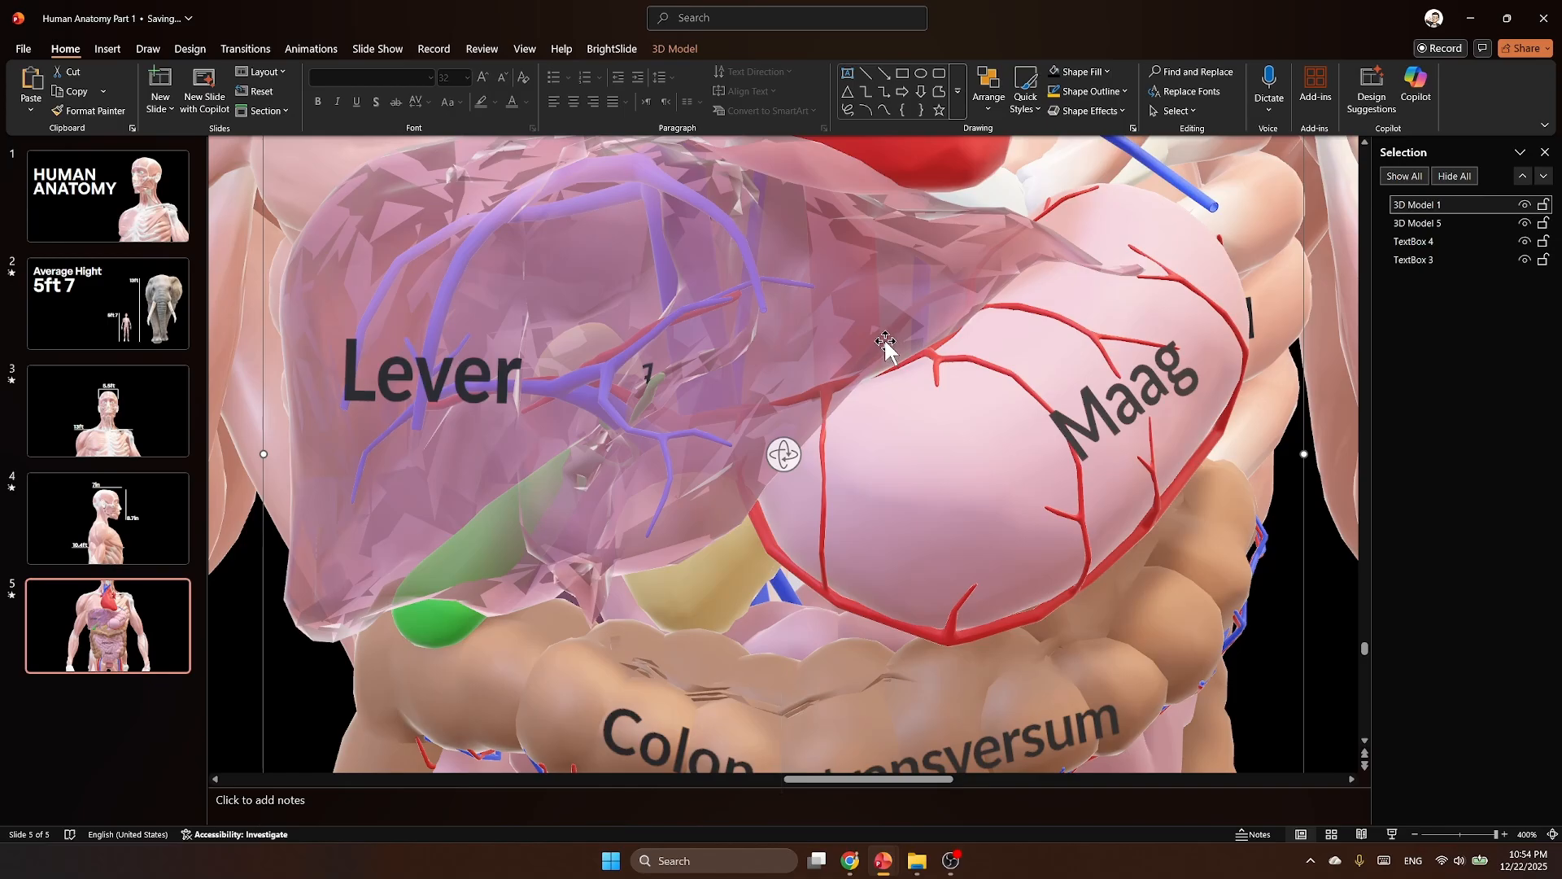
pyautogui.keyDown('ctrl'); pyautogui.scroll(-5, 886, 344); pyautogui.keyUp('ctrl')
pyautogui.keyDown('ctrl'); pyautogui.scroll(-3, 886, 343); pyautogui.keyUp('ctrl')
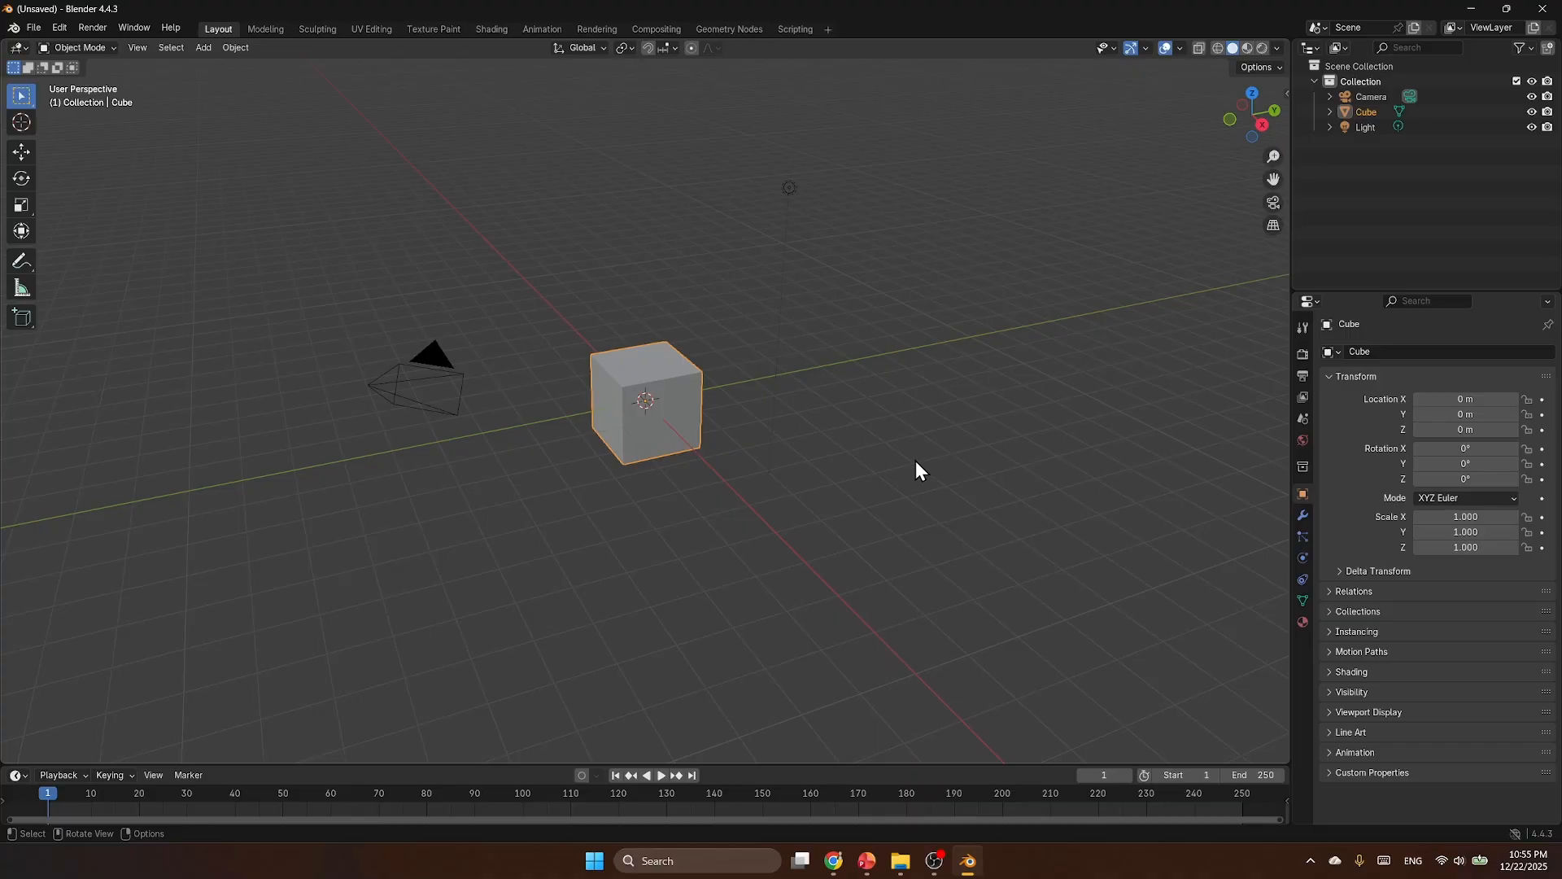
# Step: Switch to Blender and delete the default camera, cube and light from the new scene
pyautogui.click(915, 462)
pyautogui.moveTo(1053, 634); pyautogui.dragTo(392, 335)
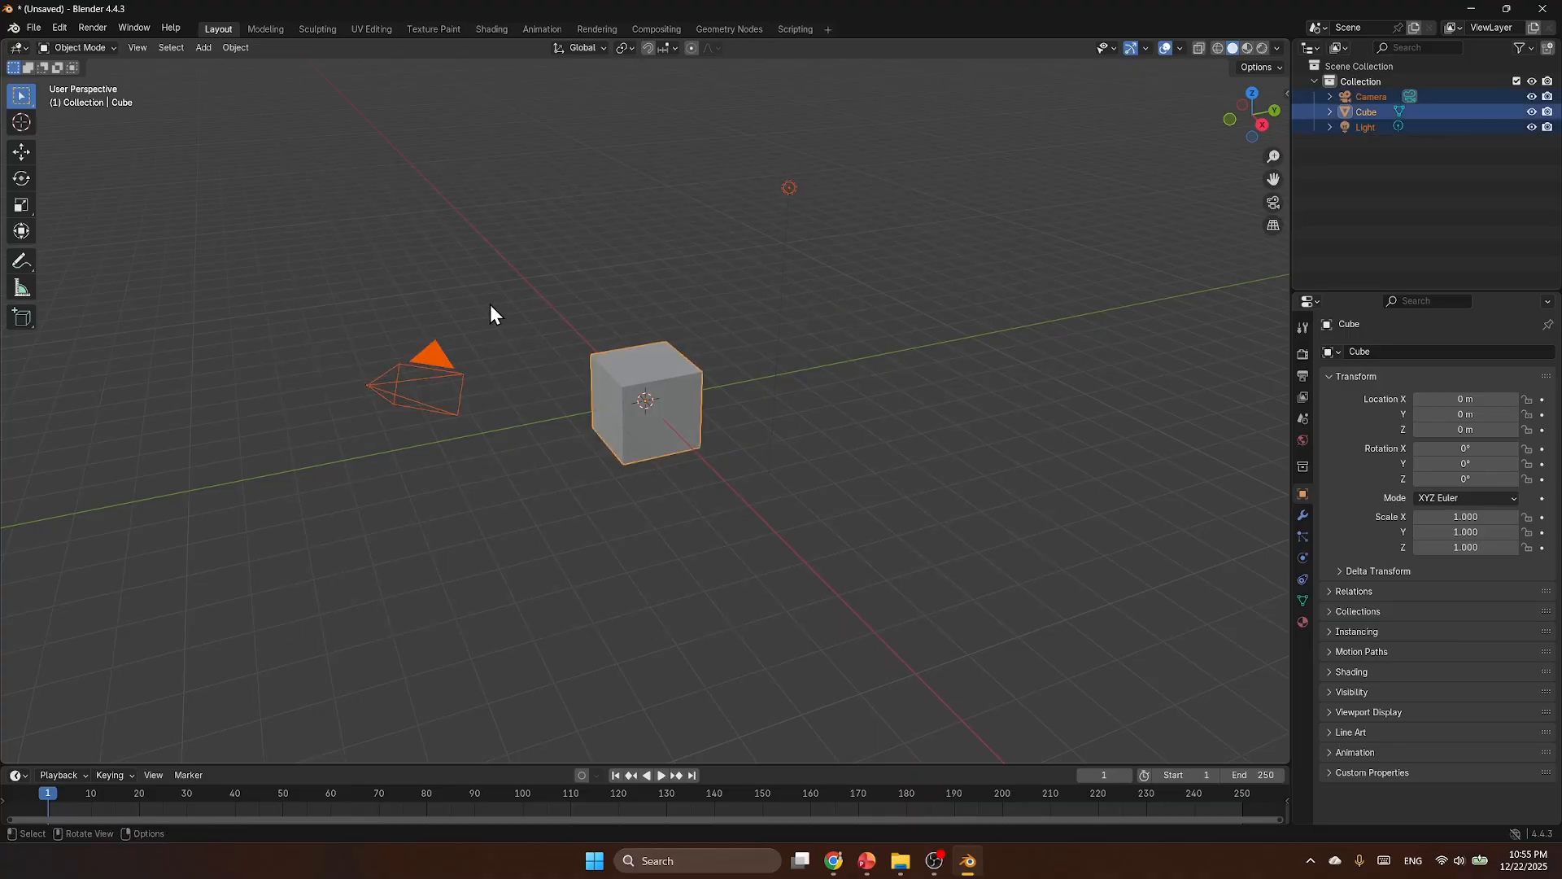
pyautogui.press('Delete')
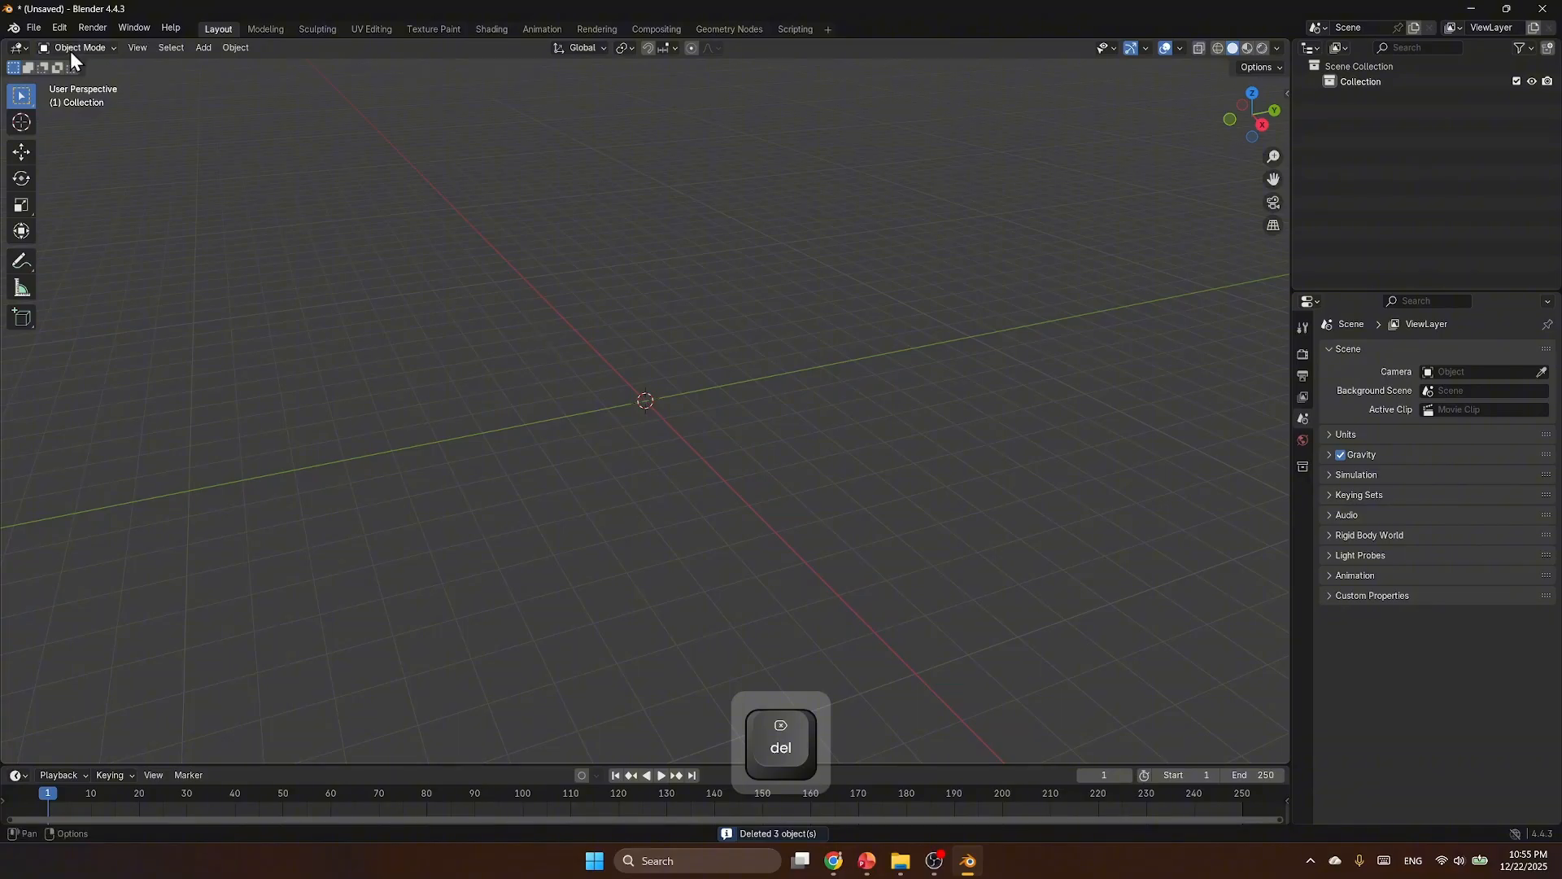
# Step: Import abdomen_anatomy (1).glb as glTF 2.0 from the Human Anatomy Presentation folder in Documents
pyautogui.click(34, 27)
pyautogui.moveTo(154, 244)
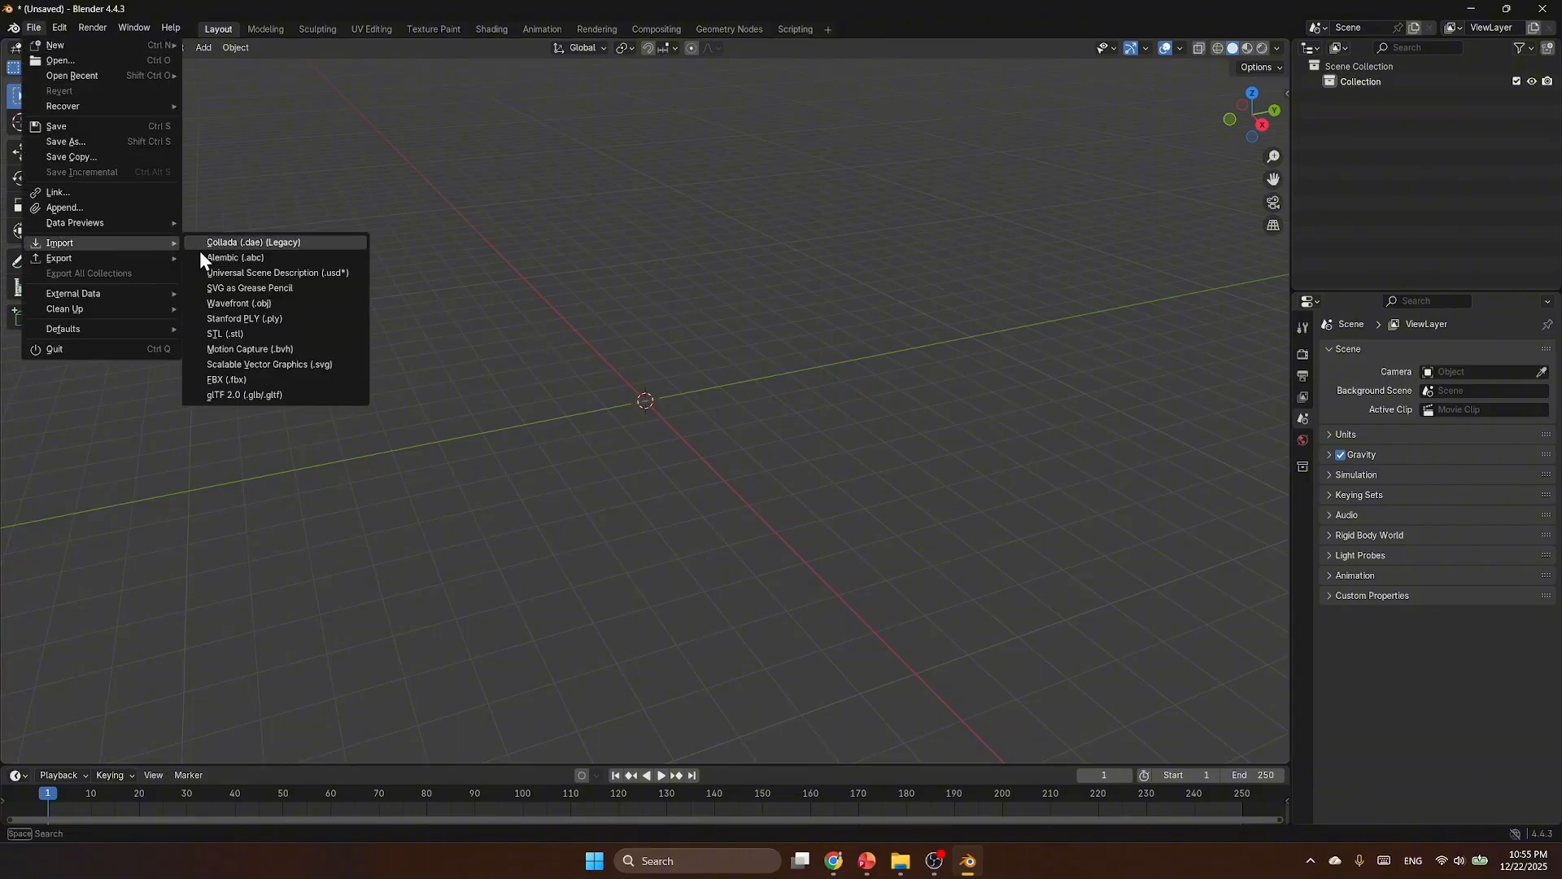
pyautogui.click(265, 396)
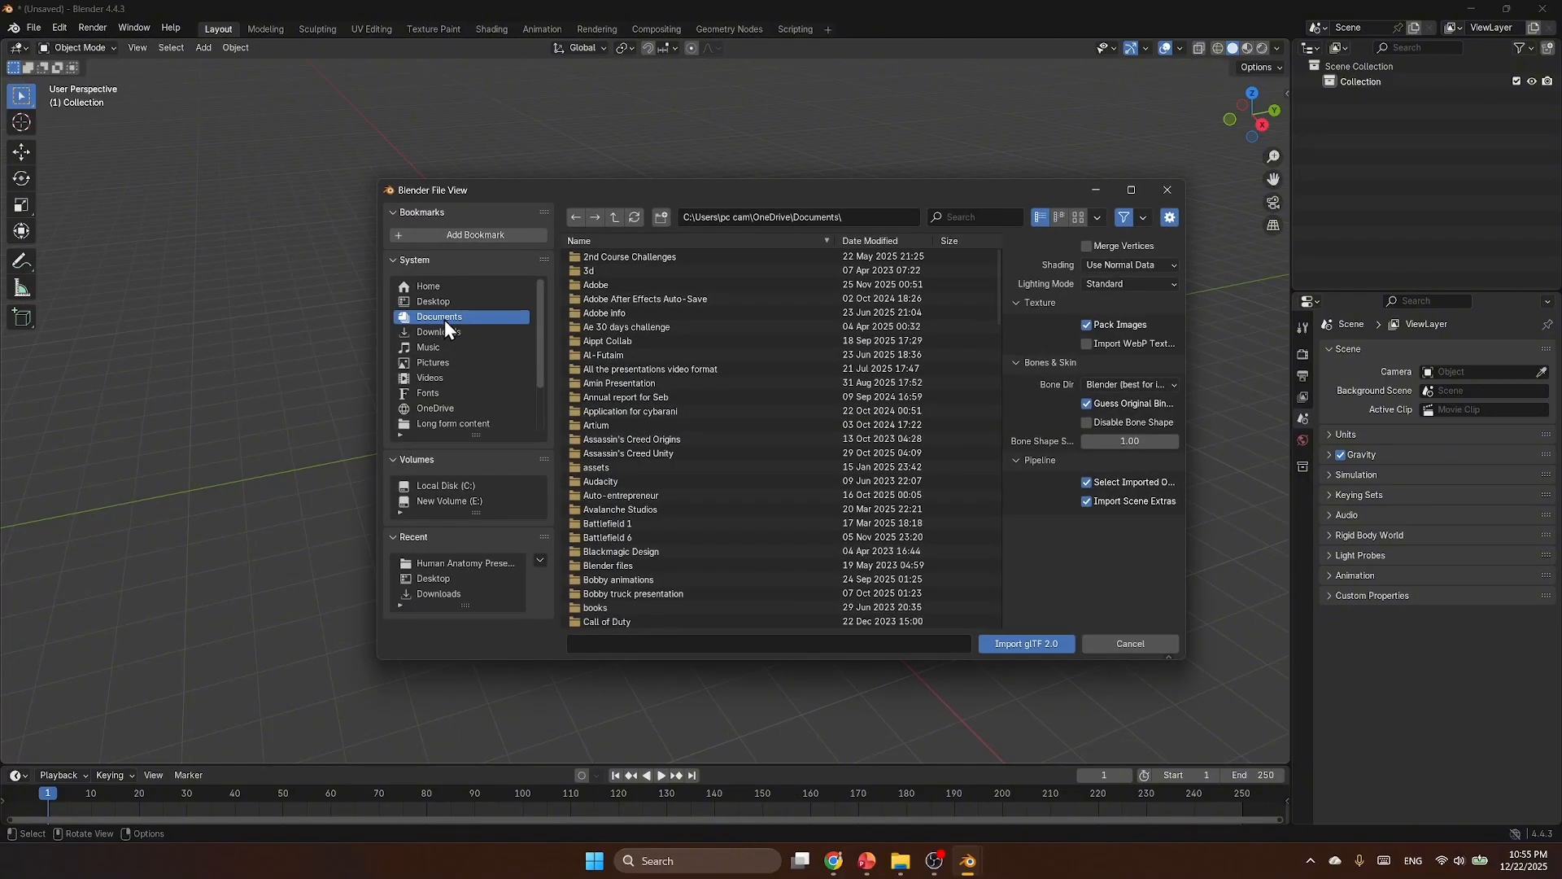
pyautogui.scroll(-15, 622, 305)
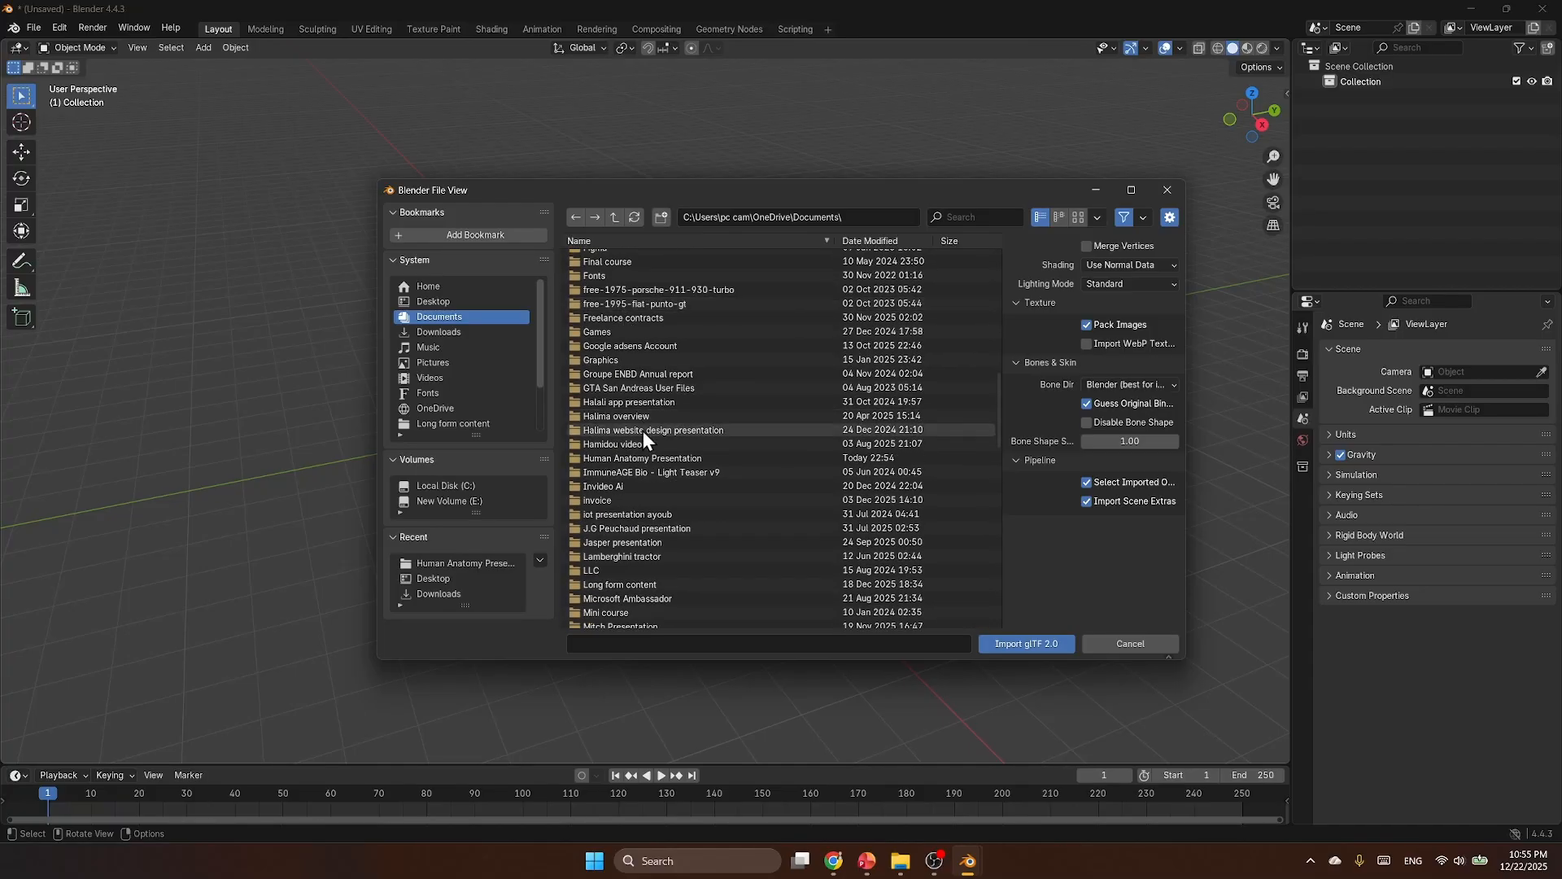
pyautogui.doubleClick(633, 461)
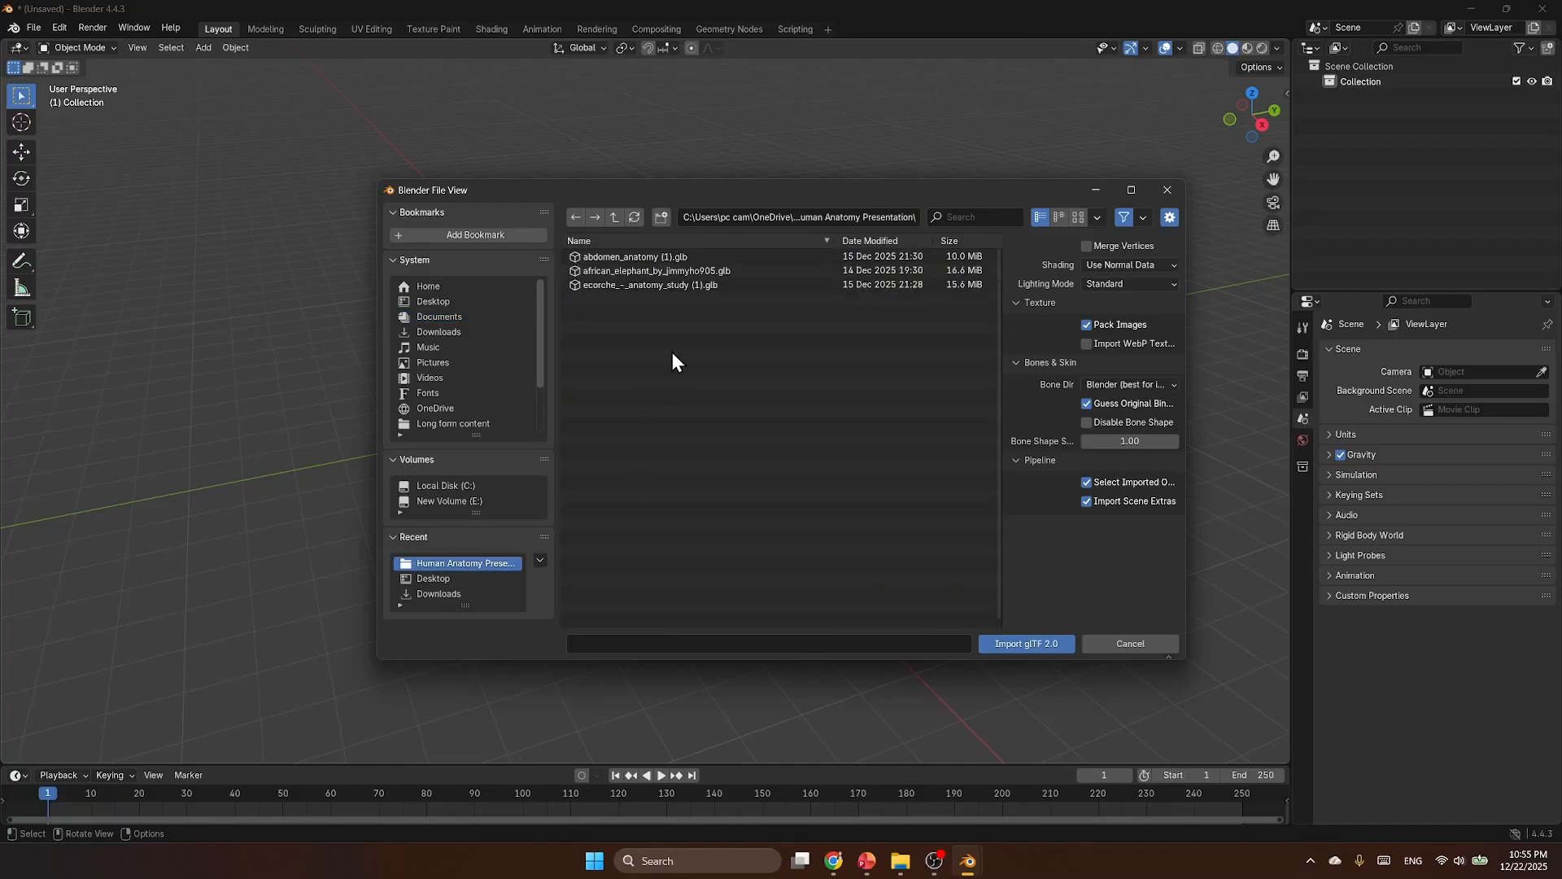
pyautogui.click(621, 261)
pyautogui.click(1013, 645)
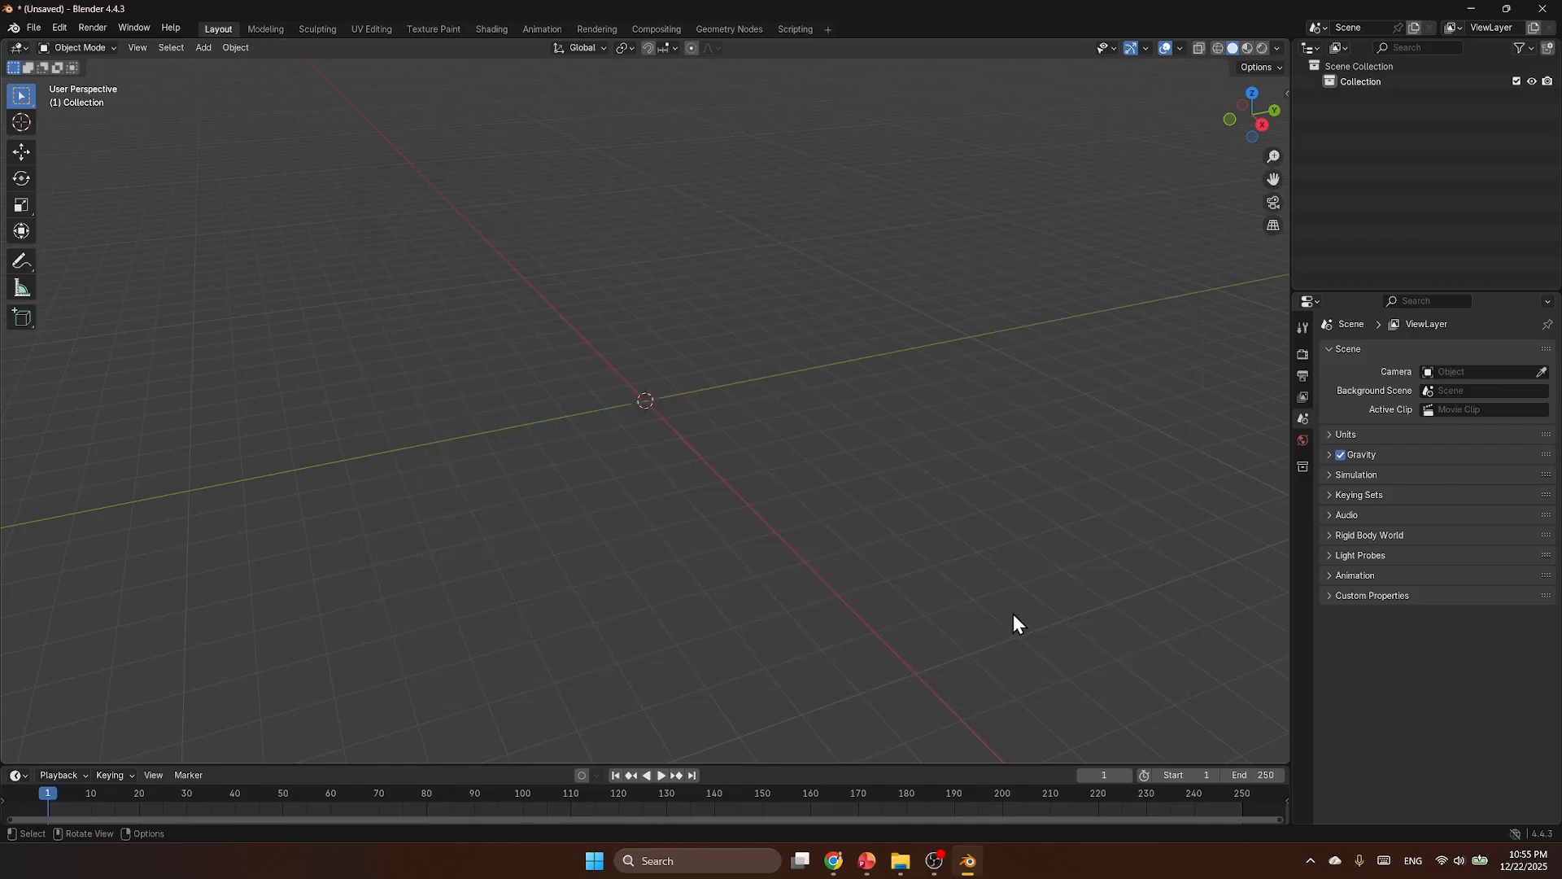
# Step: Scale the imported organs model down uniformly to about 0.31
pyautogui.press('s')
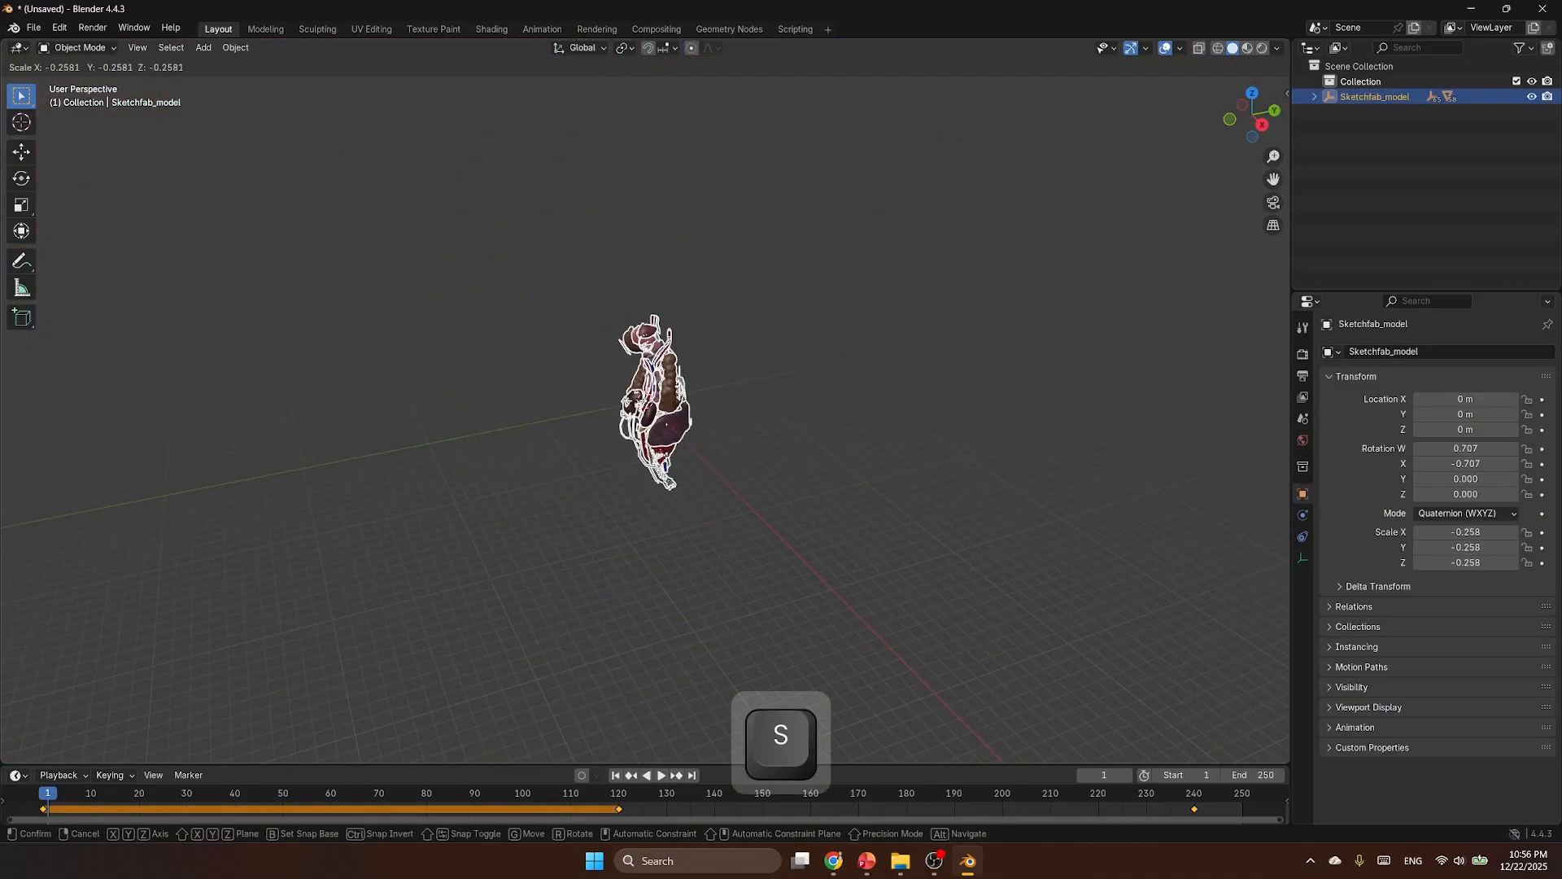
pyautogui.click(630, 413)
pyautogui.scroll(5, 630, 413)
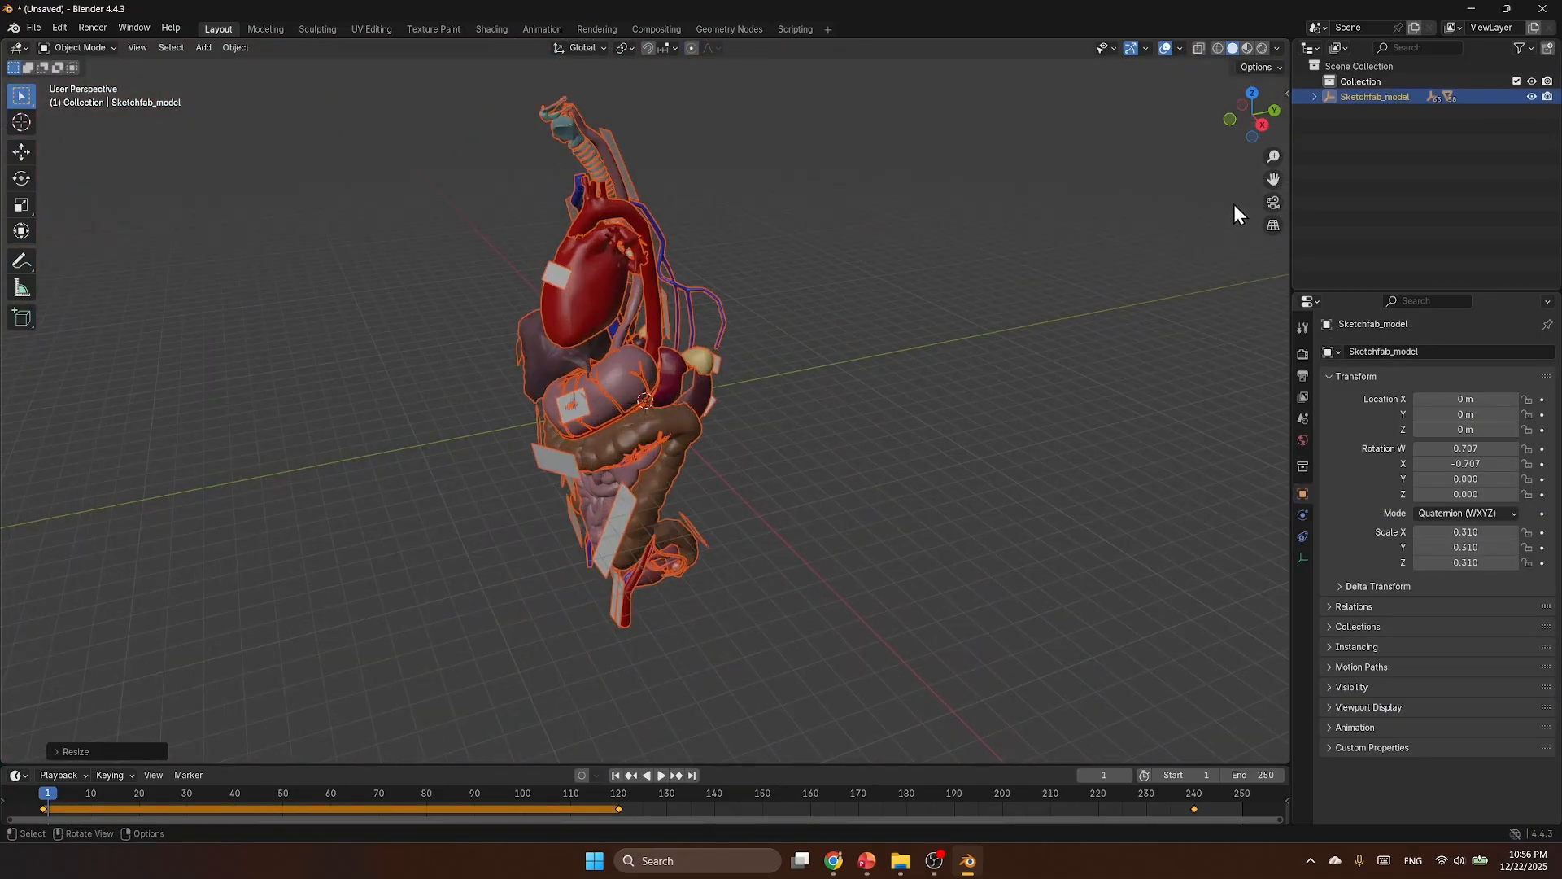
# Step: Delete the object containing the flat label planes in front of the organs
pyautogui.moveTo(1264, 132)
pyautogui.mouseDown()
pyautogui.moveTo(1391, 97)
pyautogui.moveTo(1253, 114)
pyautogui.mouseUp()
pyautogui.click(920, 262)
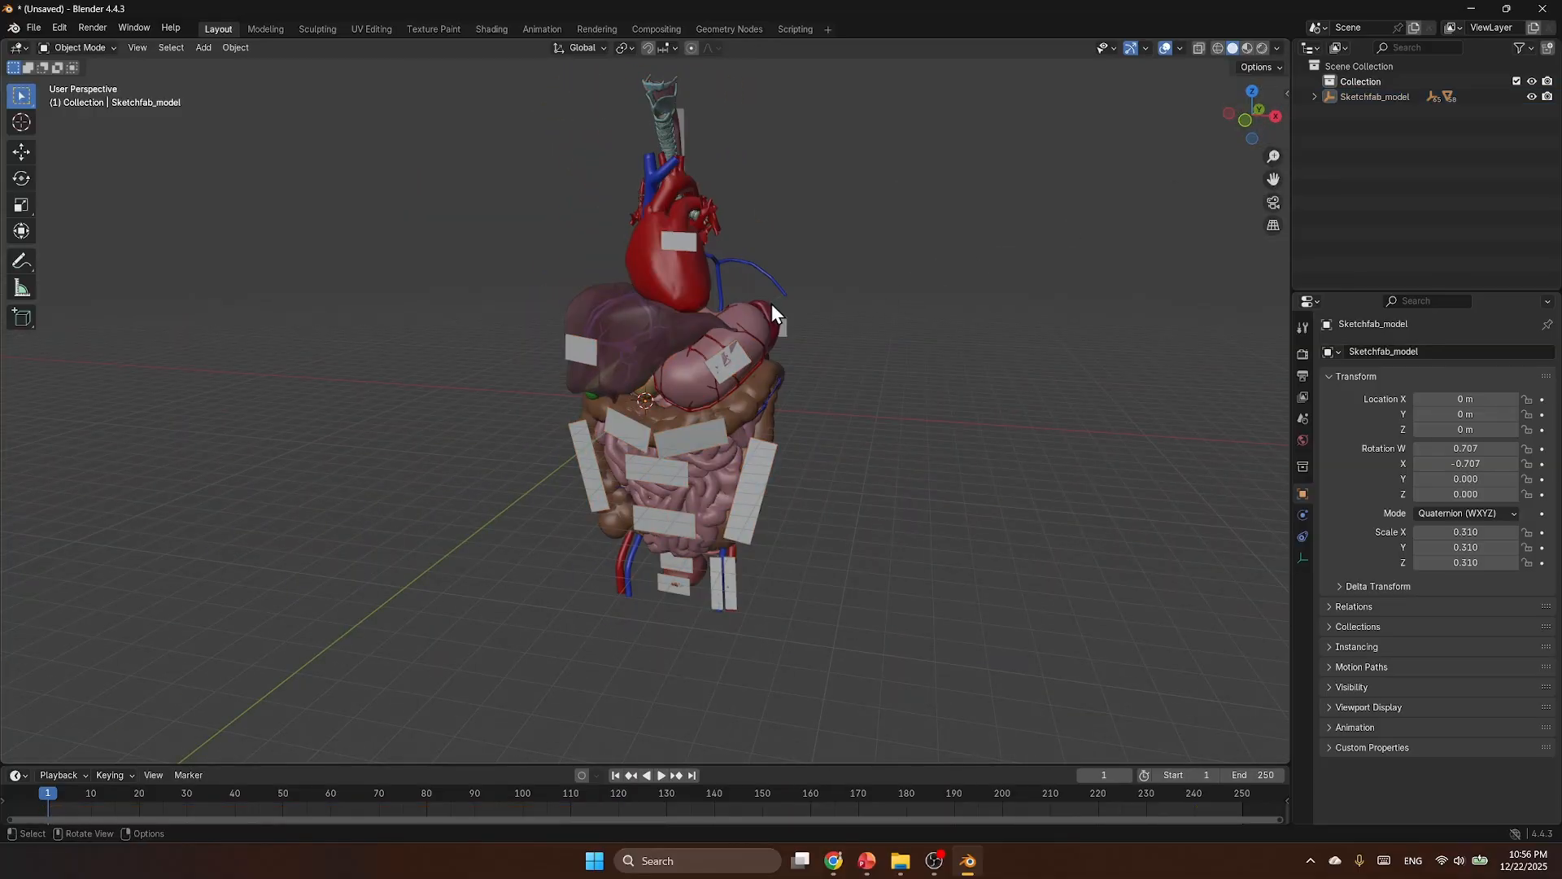
pyautogui.click(675, 244)
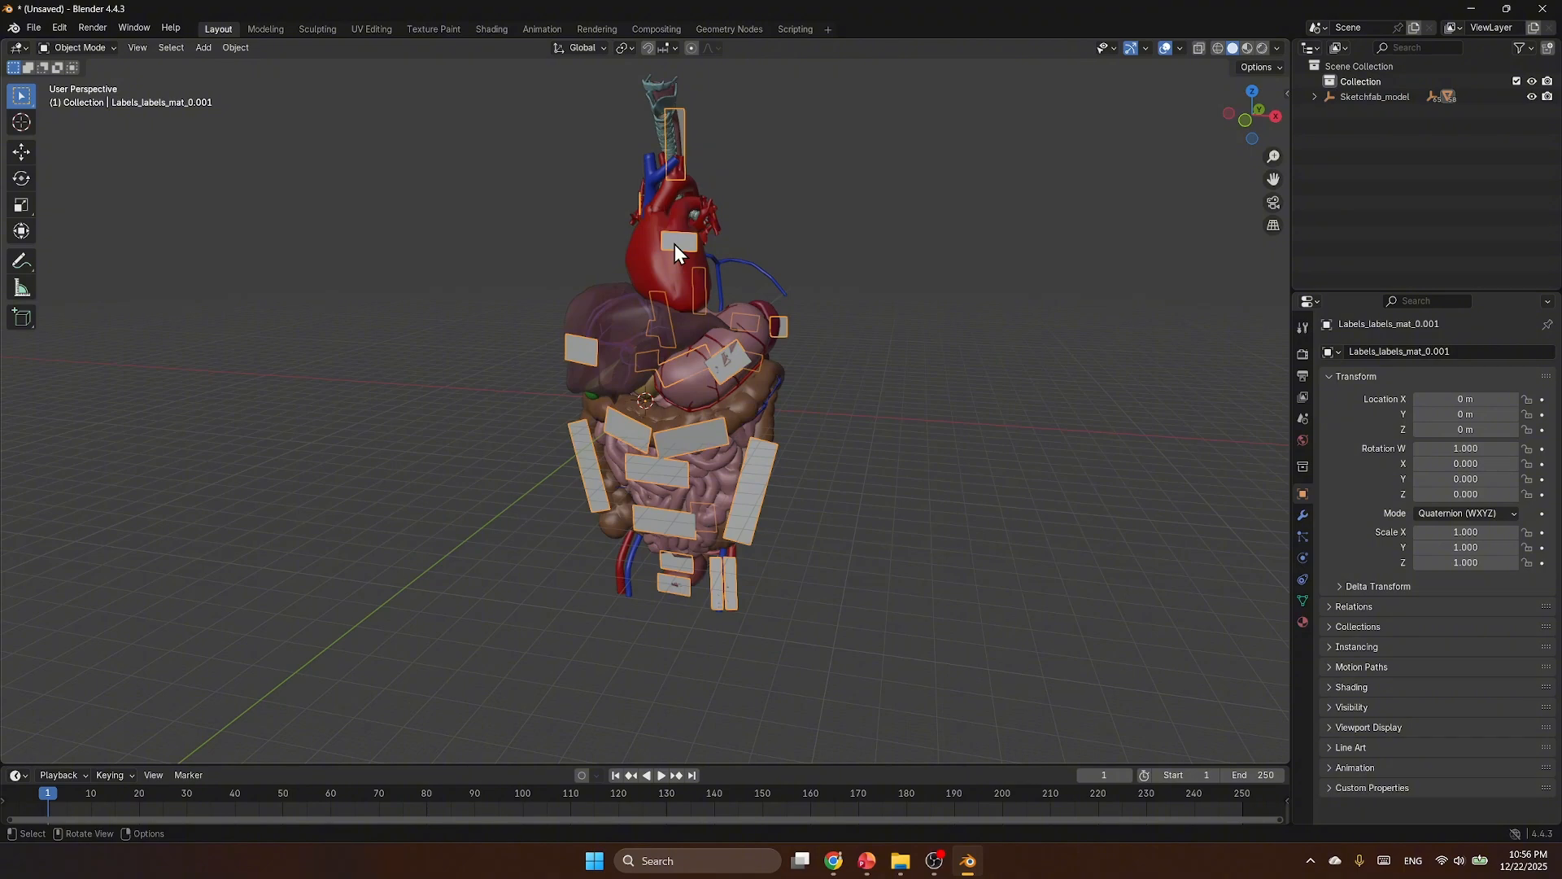
pyautogui.scroll(1, 682, 247)
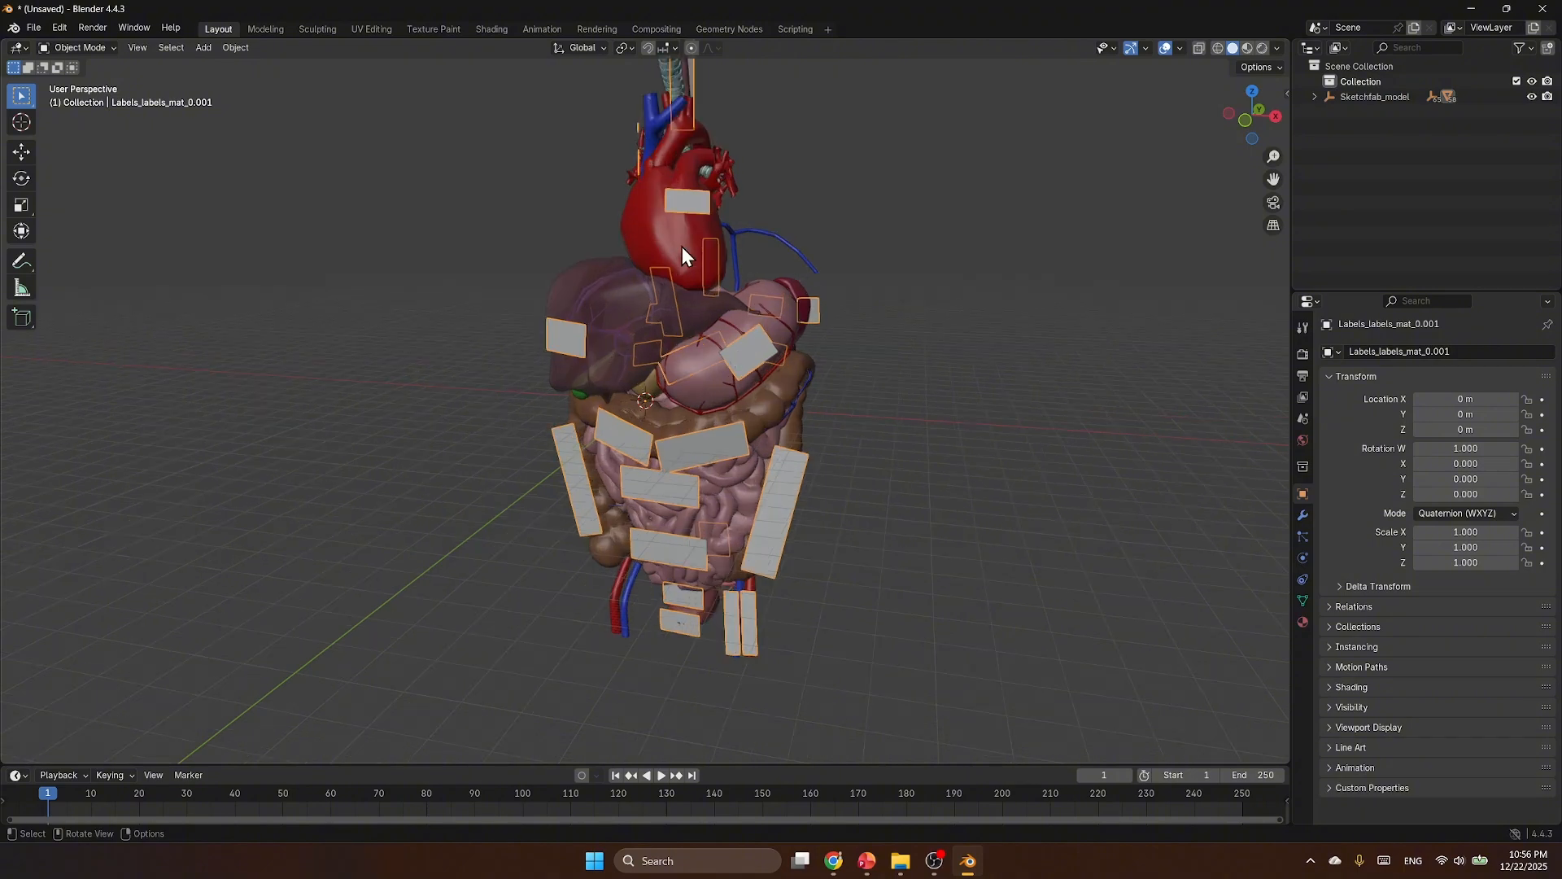
pyautogui.press('Delete')
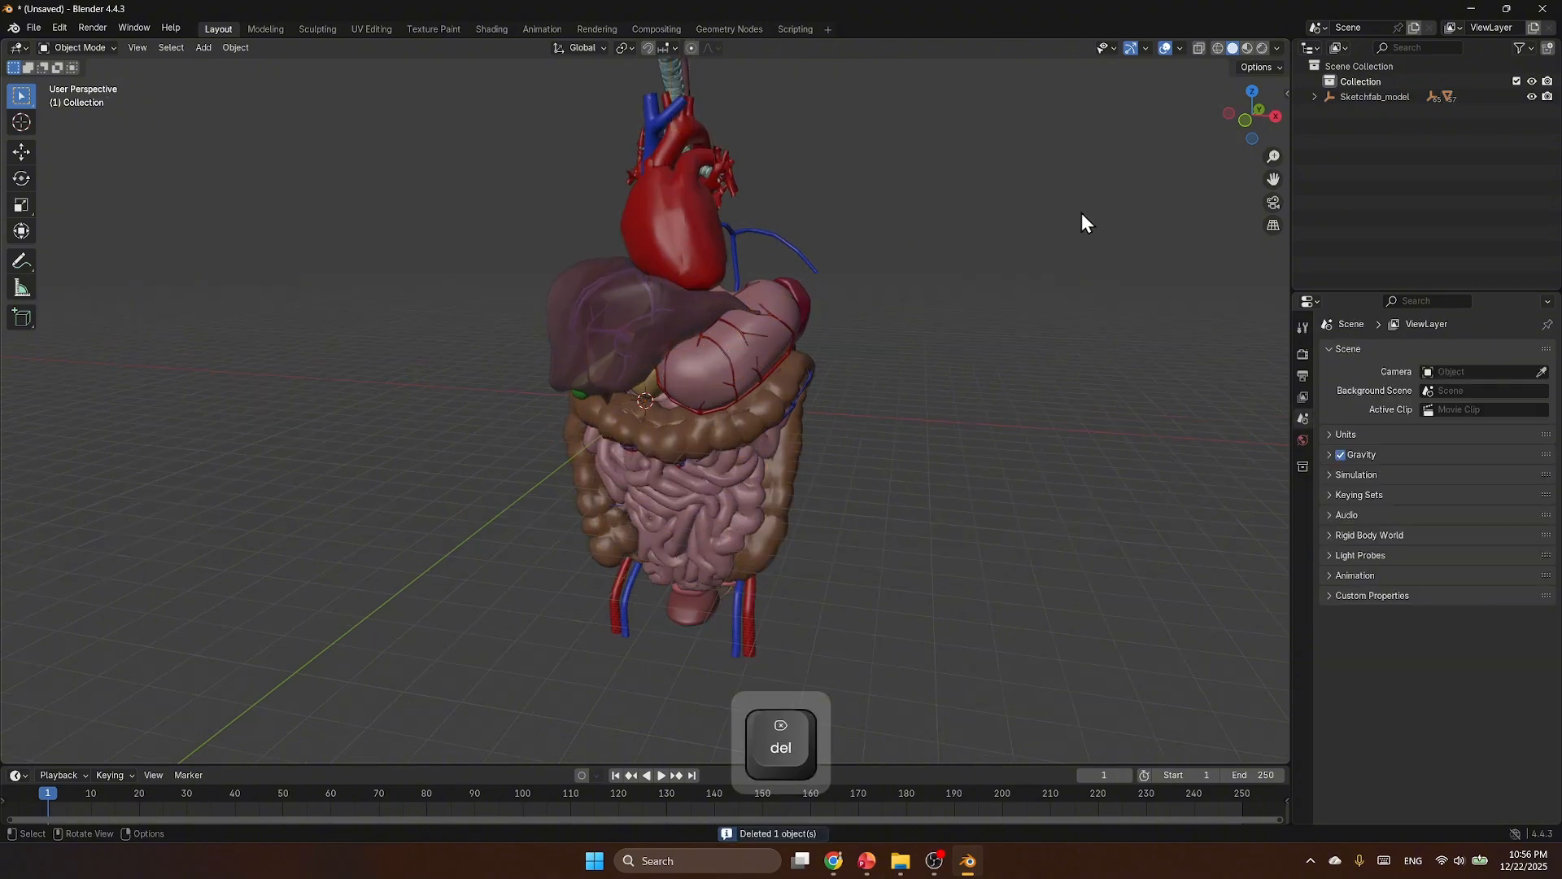
# Step: Export the cleaned model as a glTF 2.0 binary named Abdomen.glb in the Human Anatomy Presentation folder
pyautogui.moveTo(1245, 124)
pyautogui.mouseDown()
pyautogui.moveTo(1293, 119)
pyautogui.moveTo(1250, 125)
pyautogui.mouseUp()
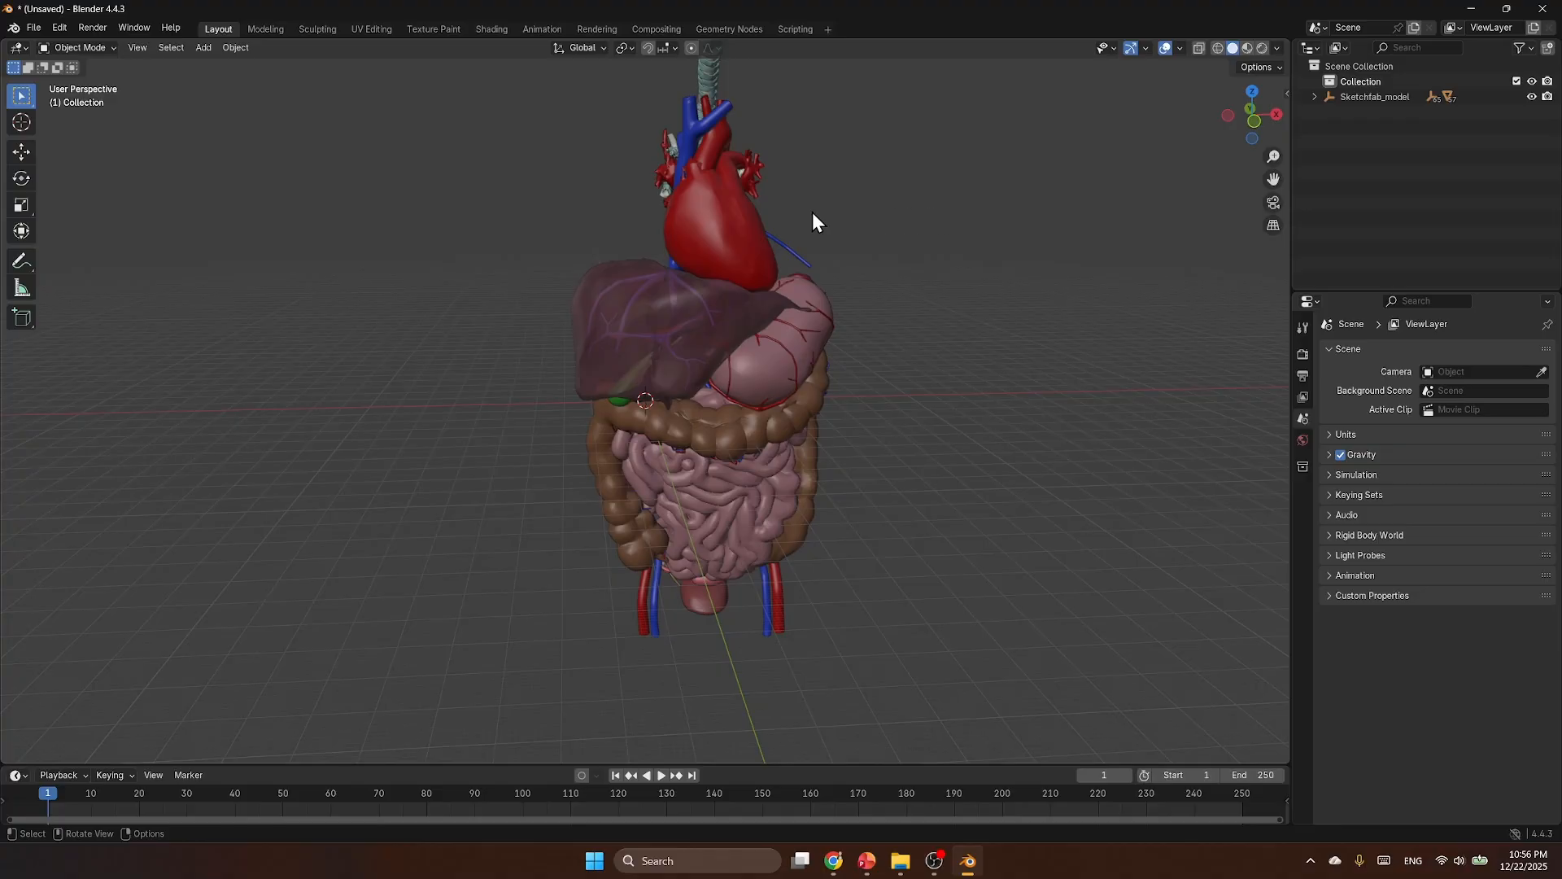
pyautogui.click(35, 28)
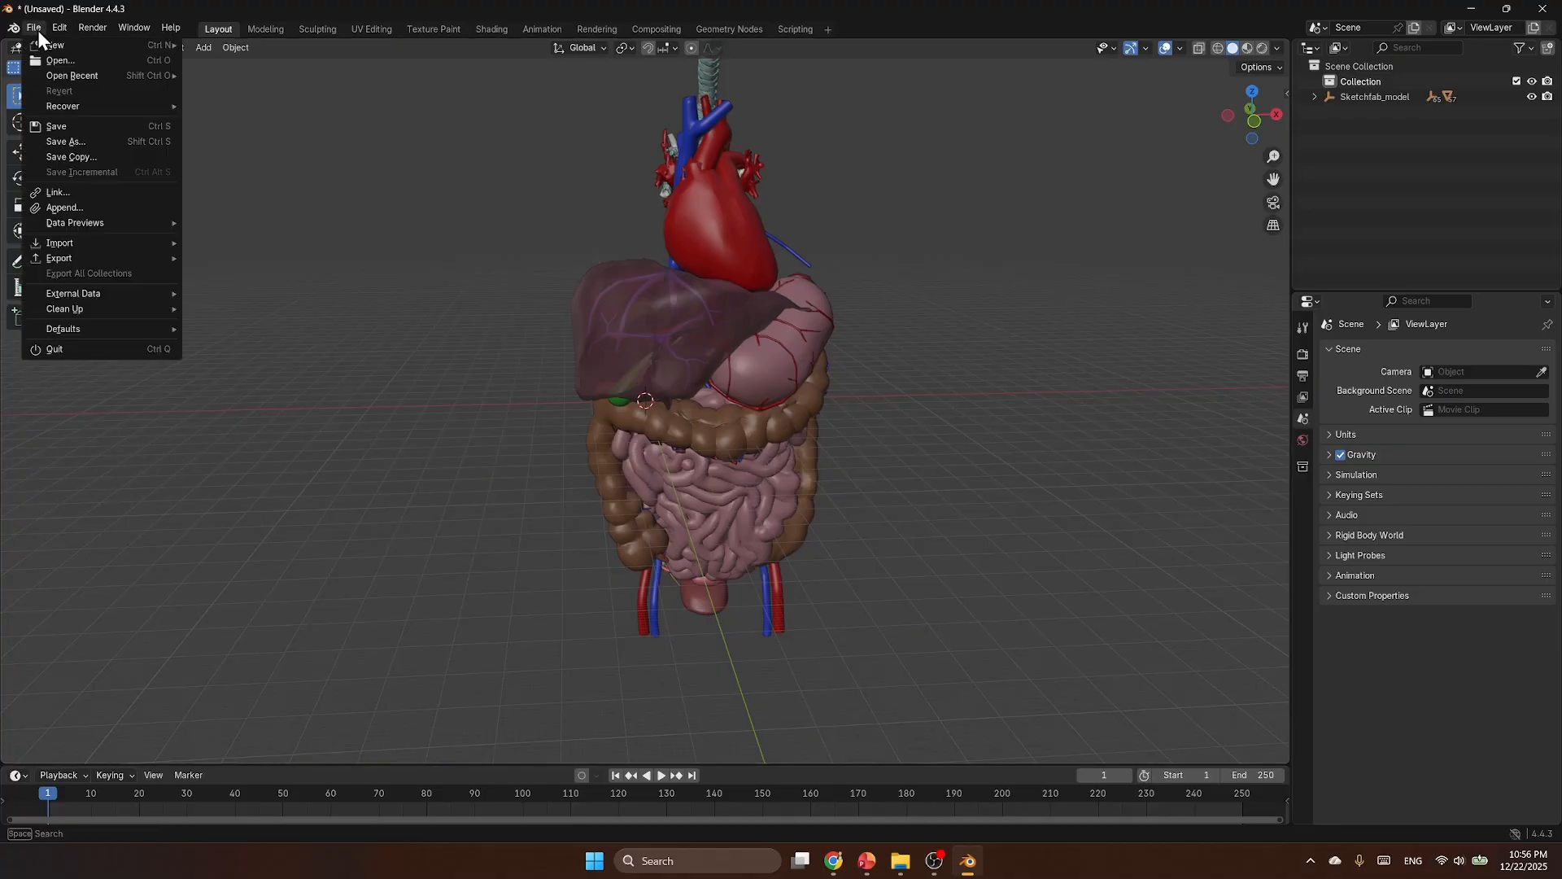
pyautogui.moveTo(151, 261)
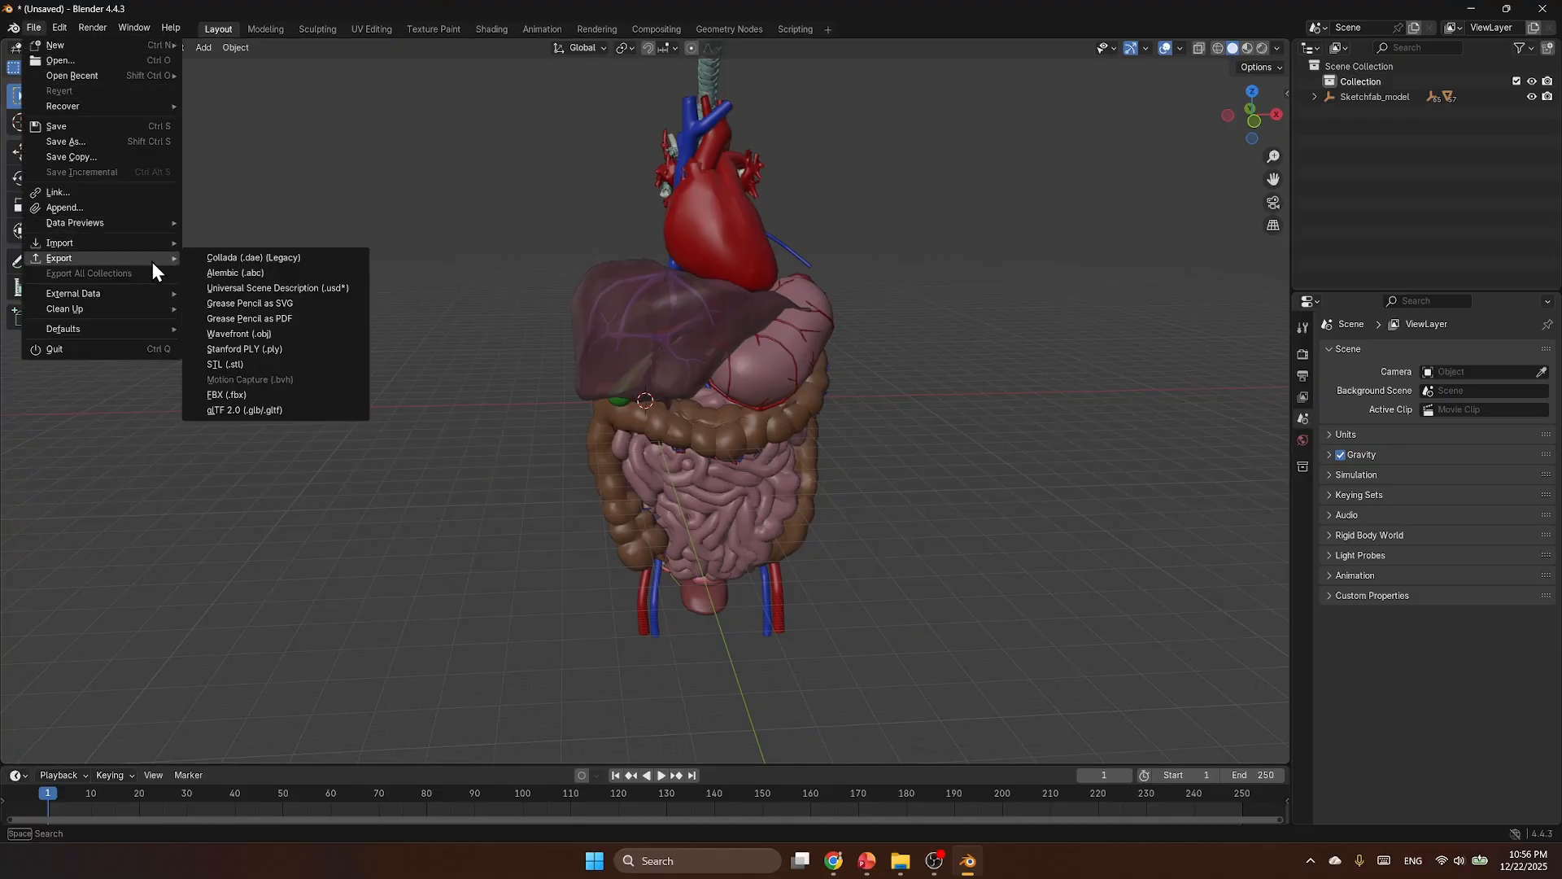
pyautogui.click(257, 412)
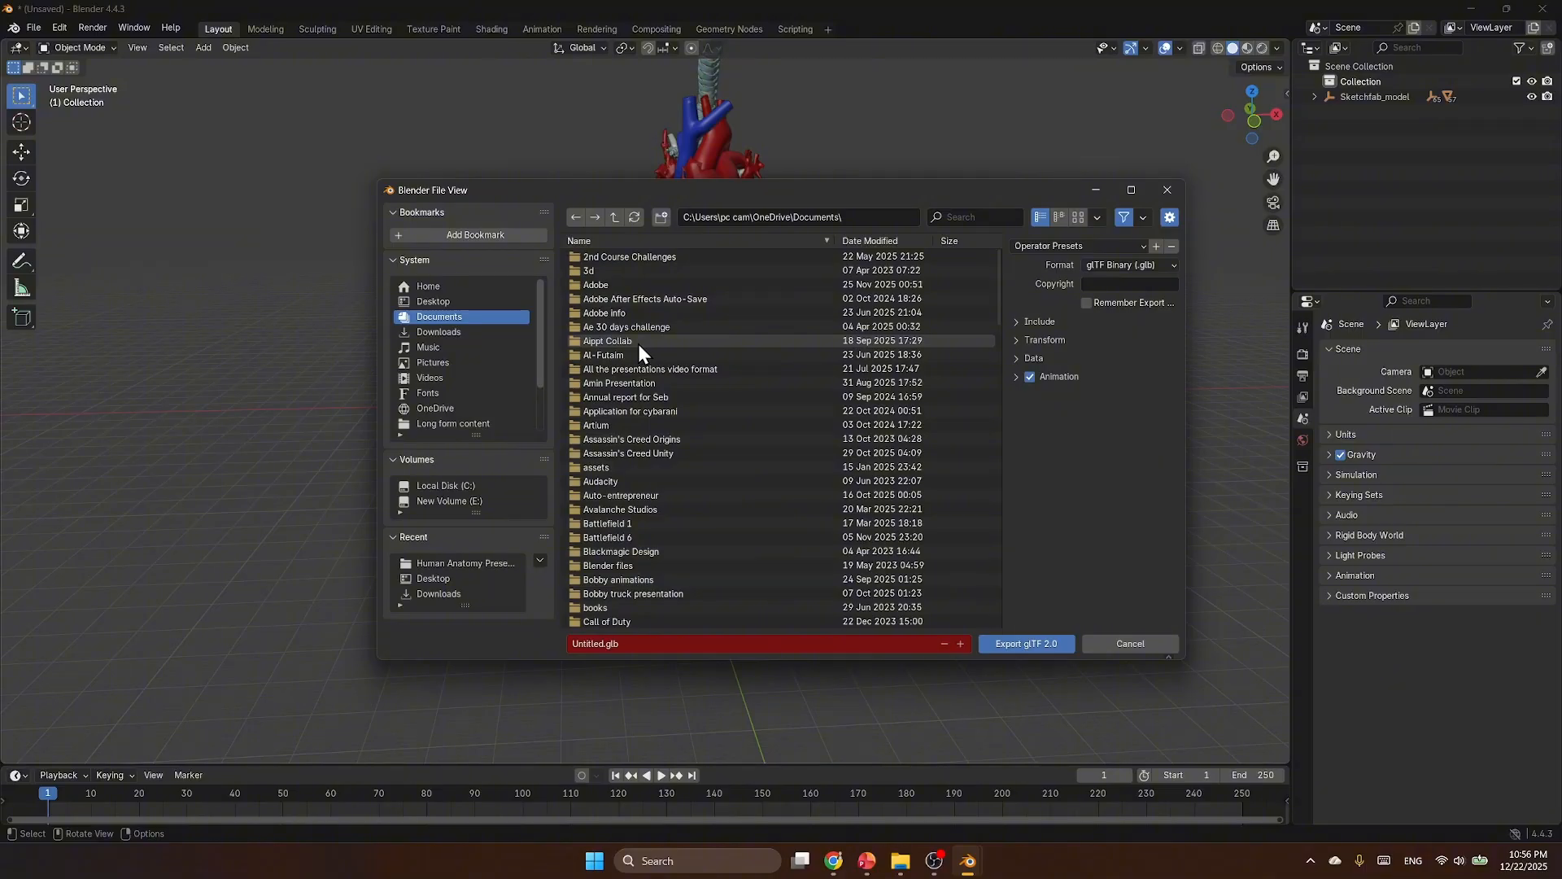
pyautogui.scroll(-10, 638, 344)
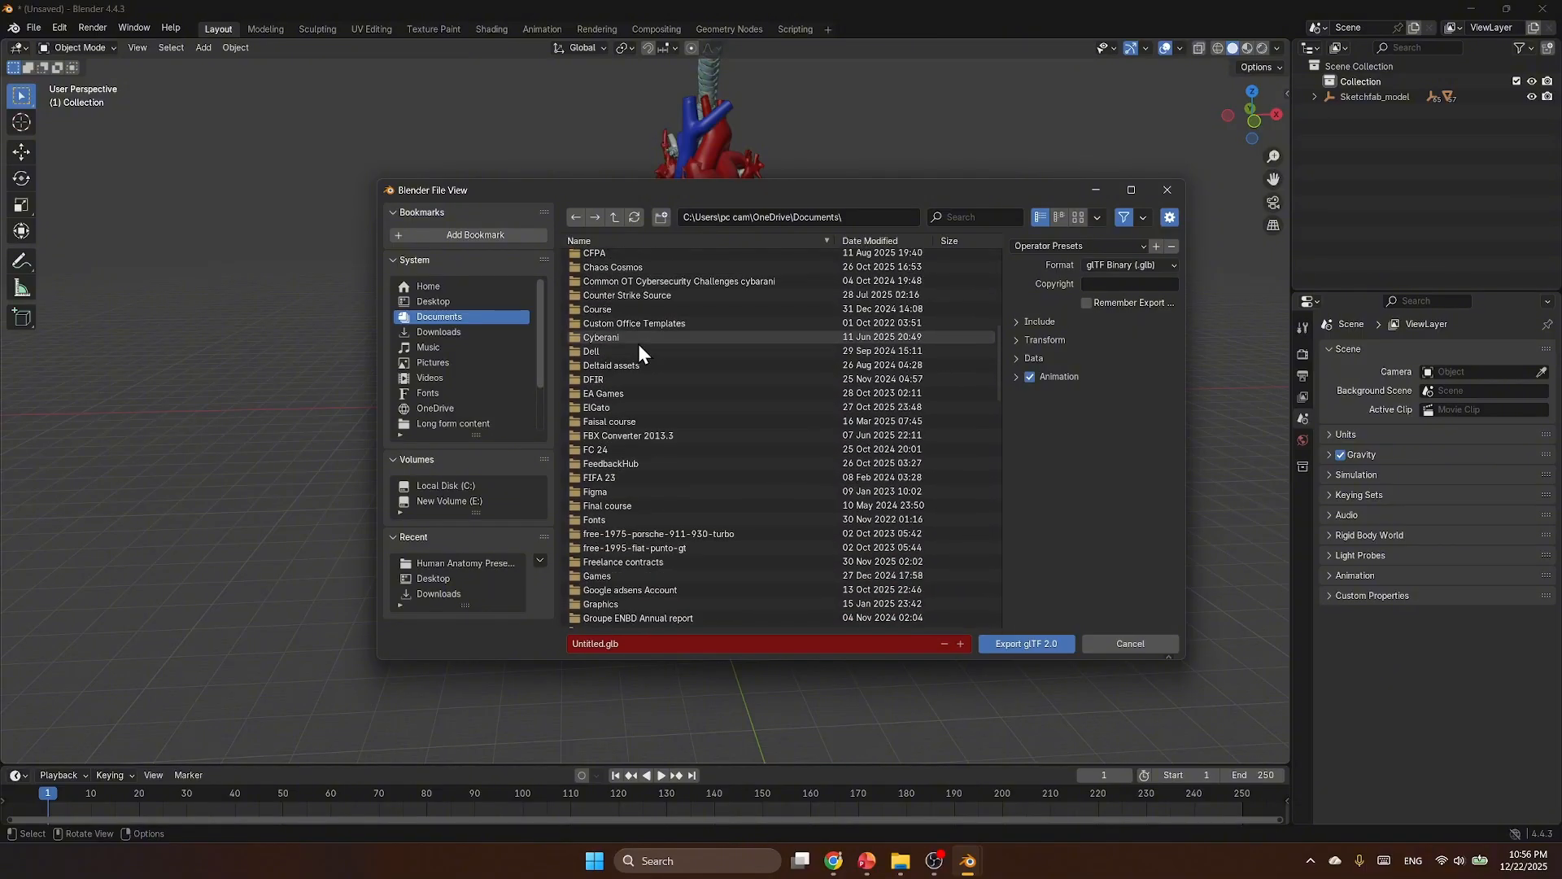
pyautogui.scroll(-5, 637, 343)
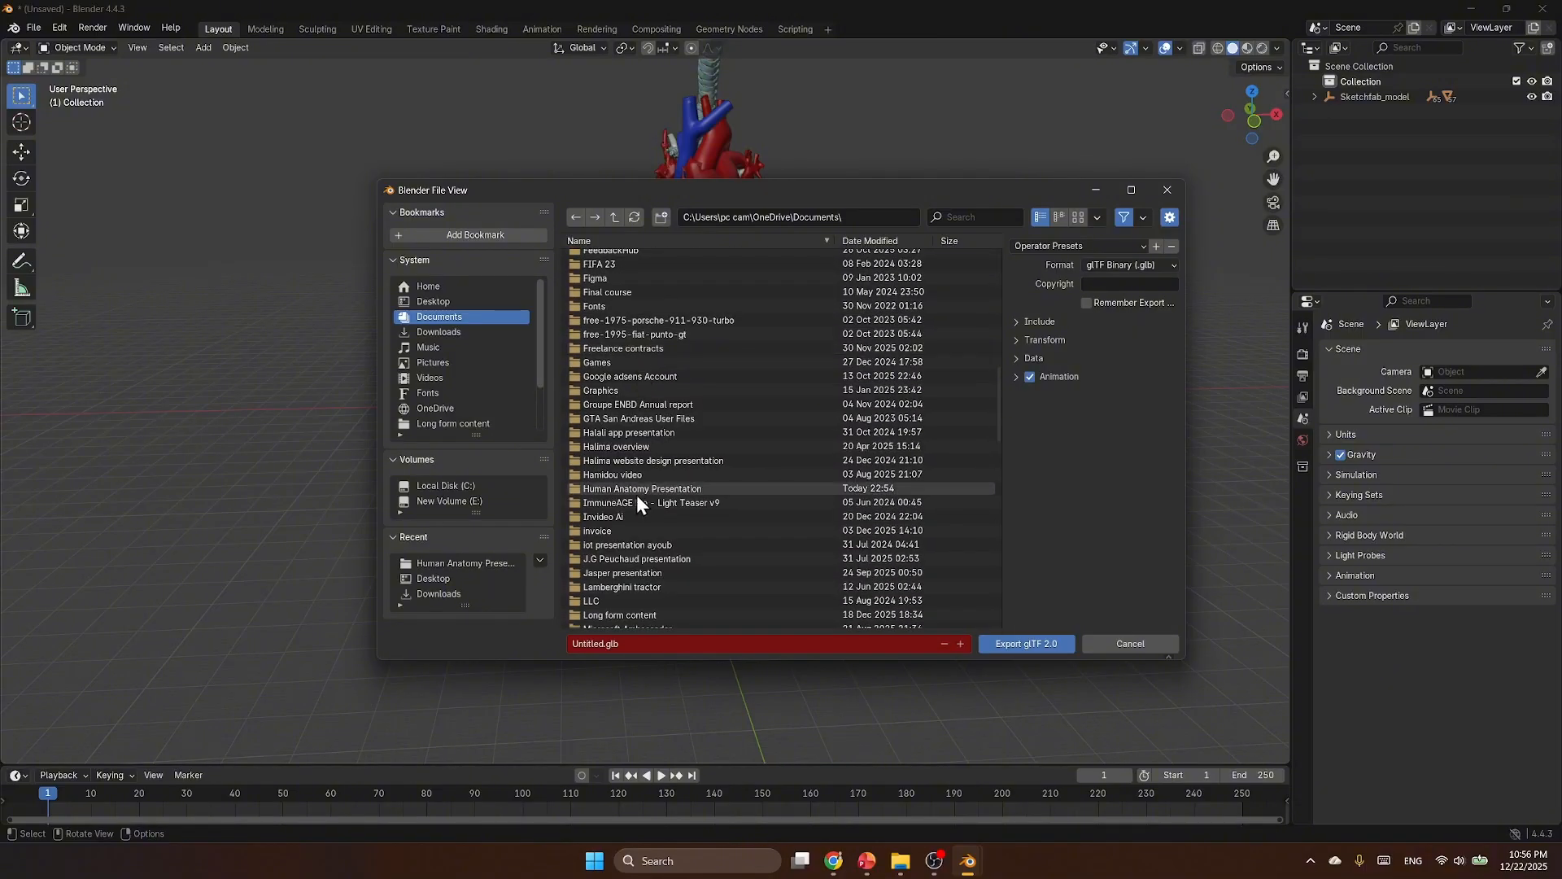
pyautogui.click(621, 489)
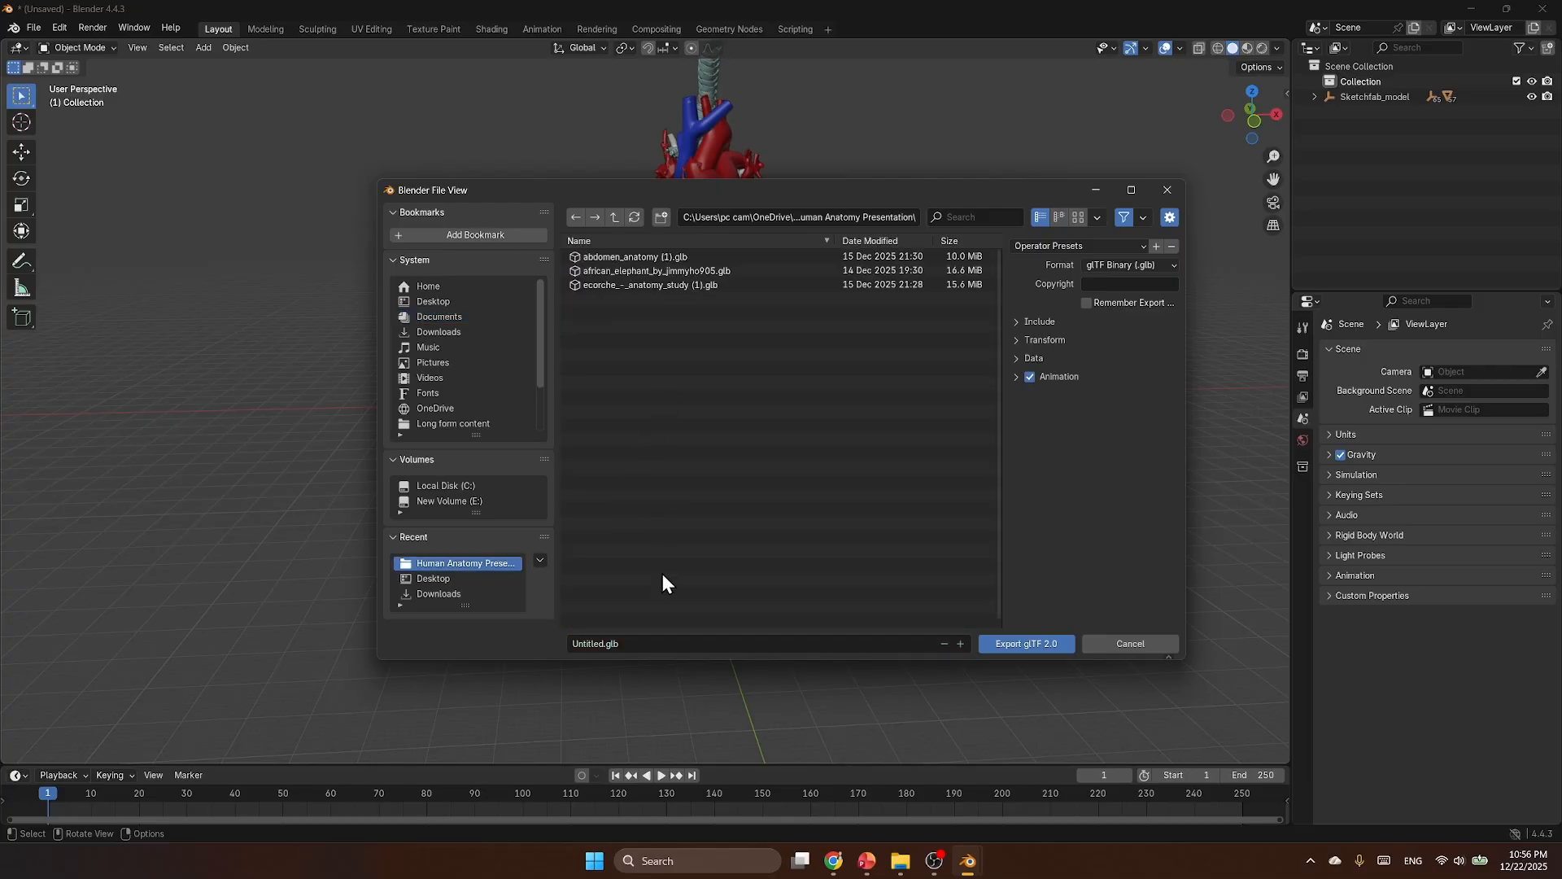
pyautogui.click(600, 643)
pyautogui.write('Ab')
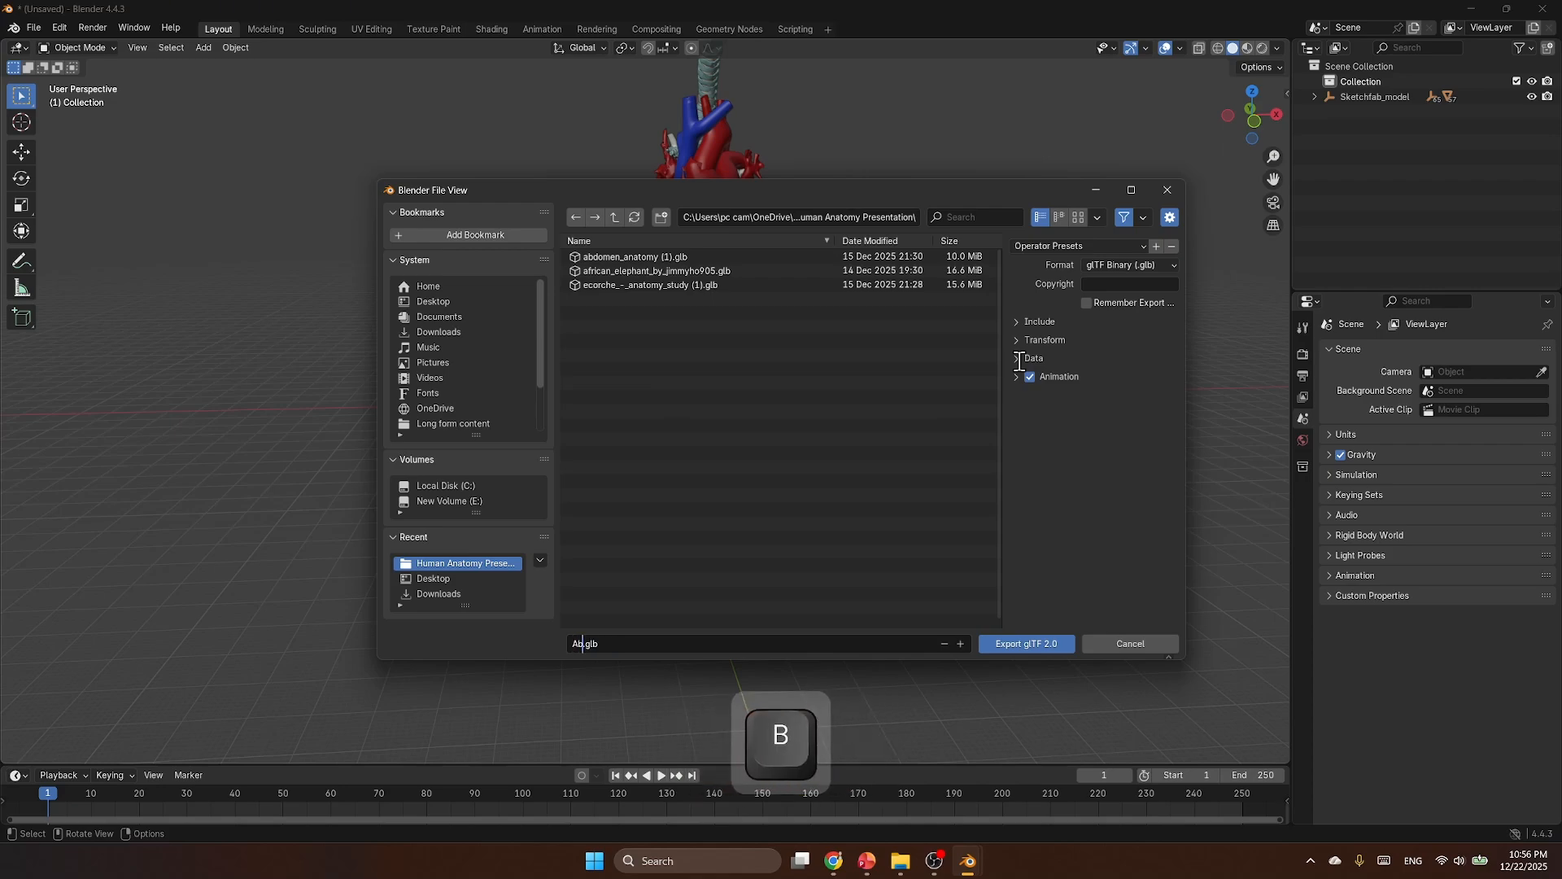
pyautogui.write('domen')
pyautogui.click(1027, 643)
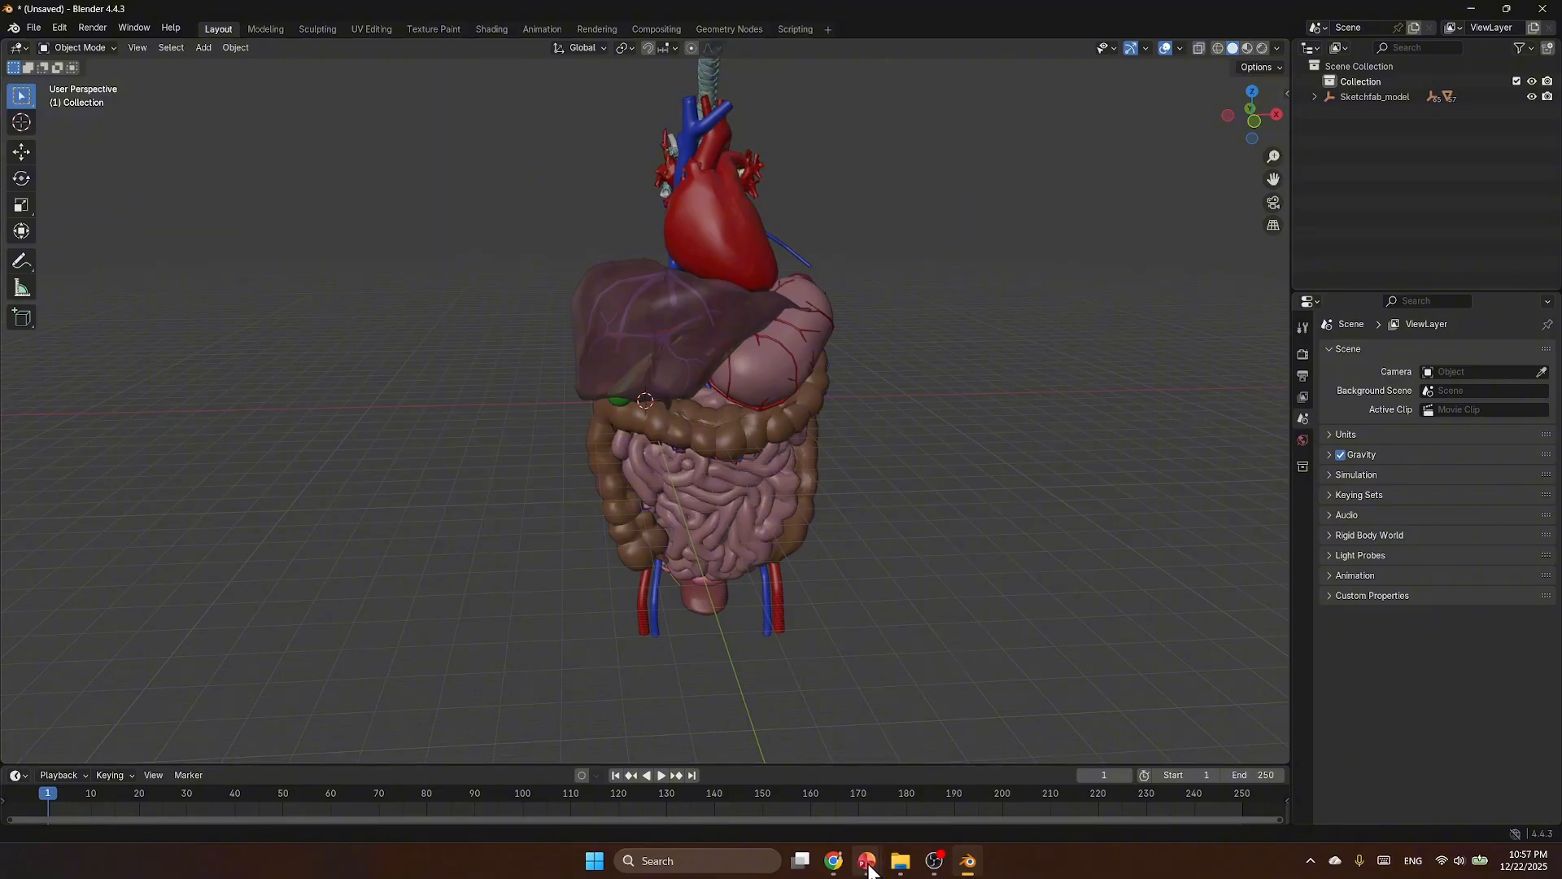
# Step: Insert Abdomen.glb from the Human Anatomy Presentation folder onto slide 5 of the Human Anatomy Part 1 presentation in PowerPoint
pyautogui.moveTo(869, 865)
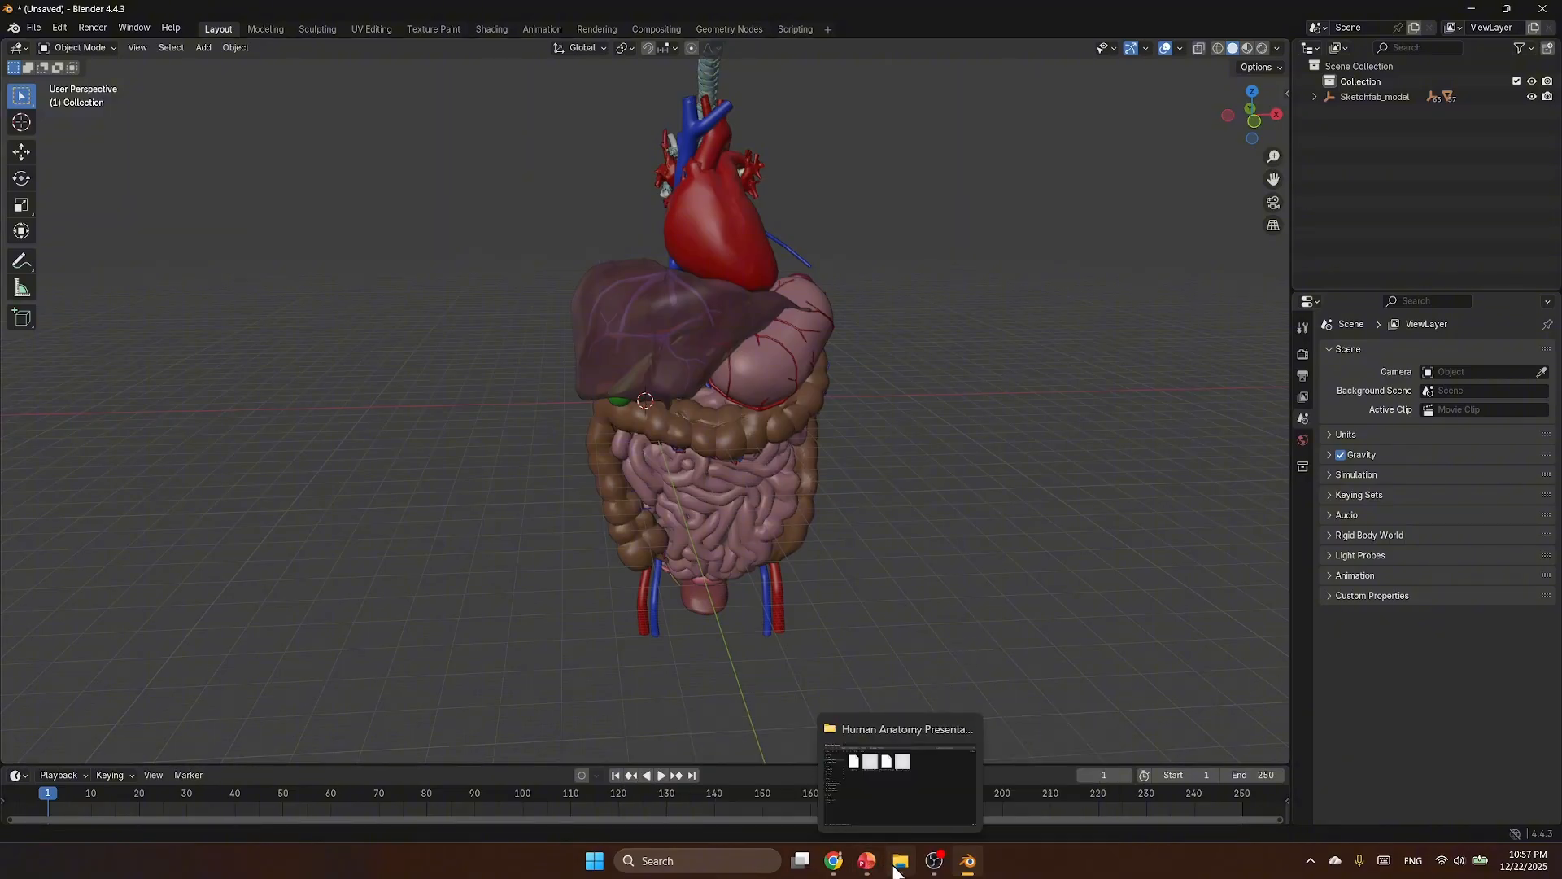
pyautogui.click(900, 861)
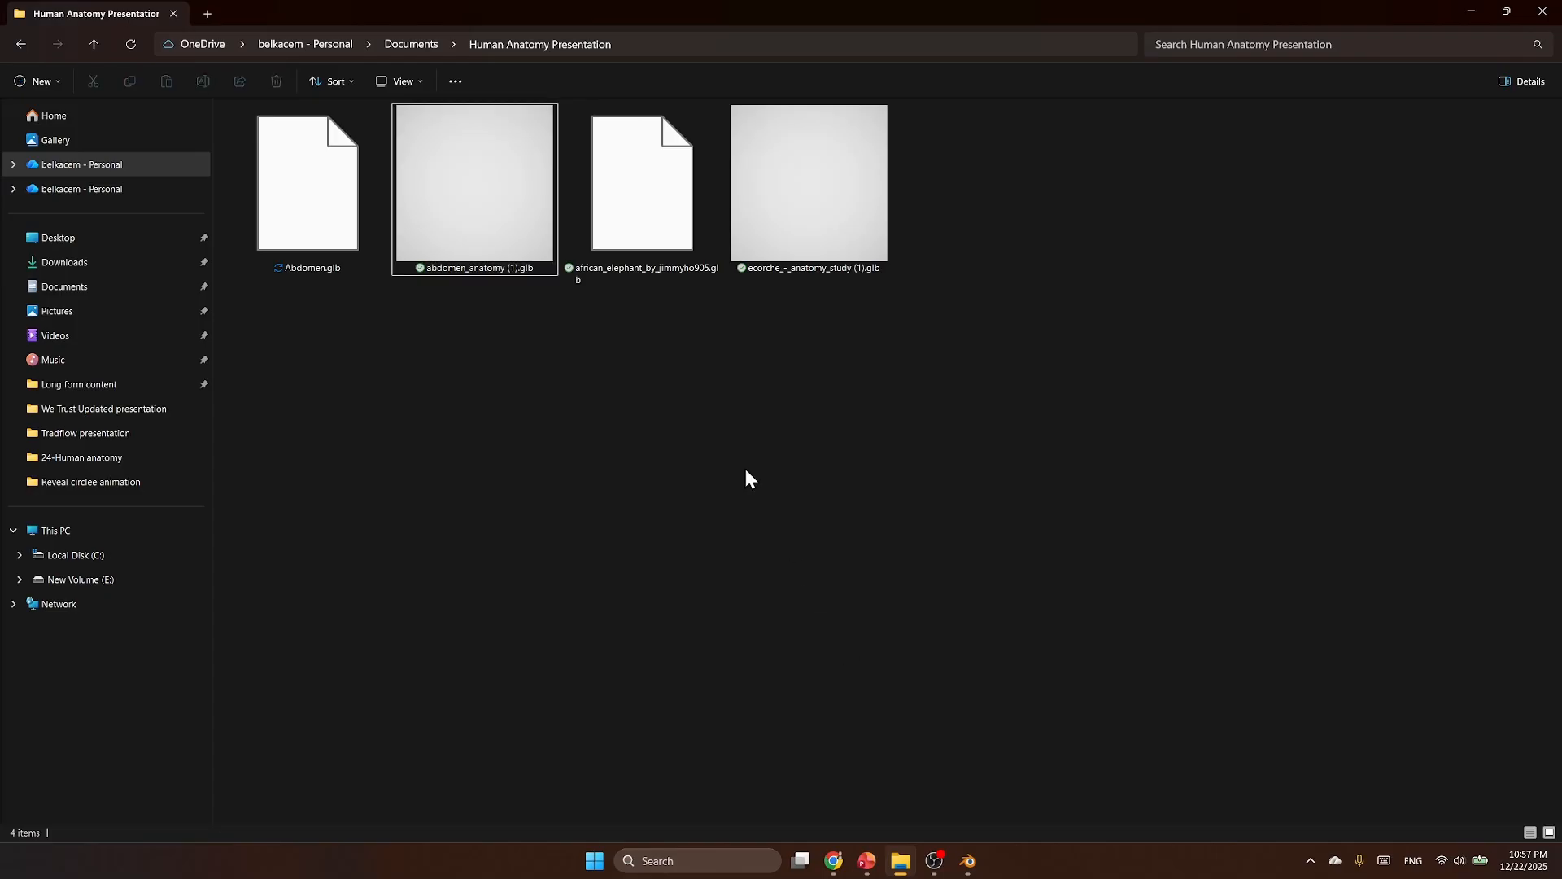
pyautogui.click(309, 231)
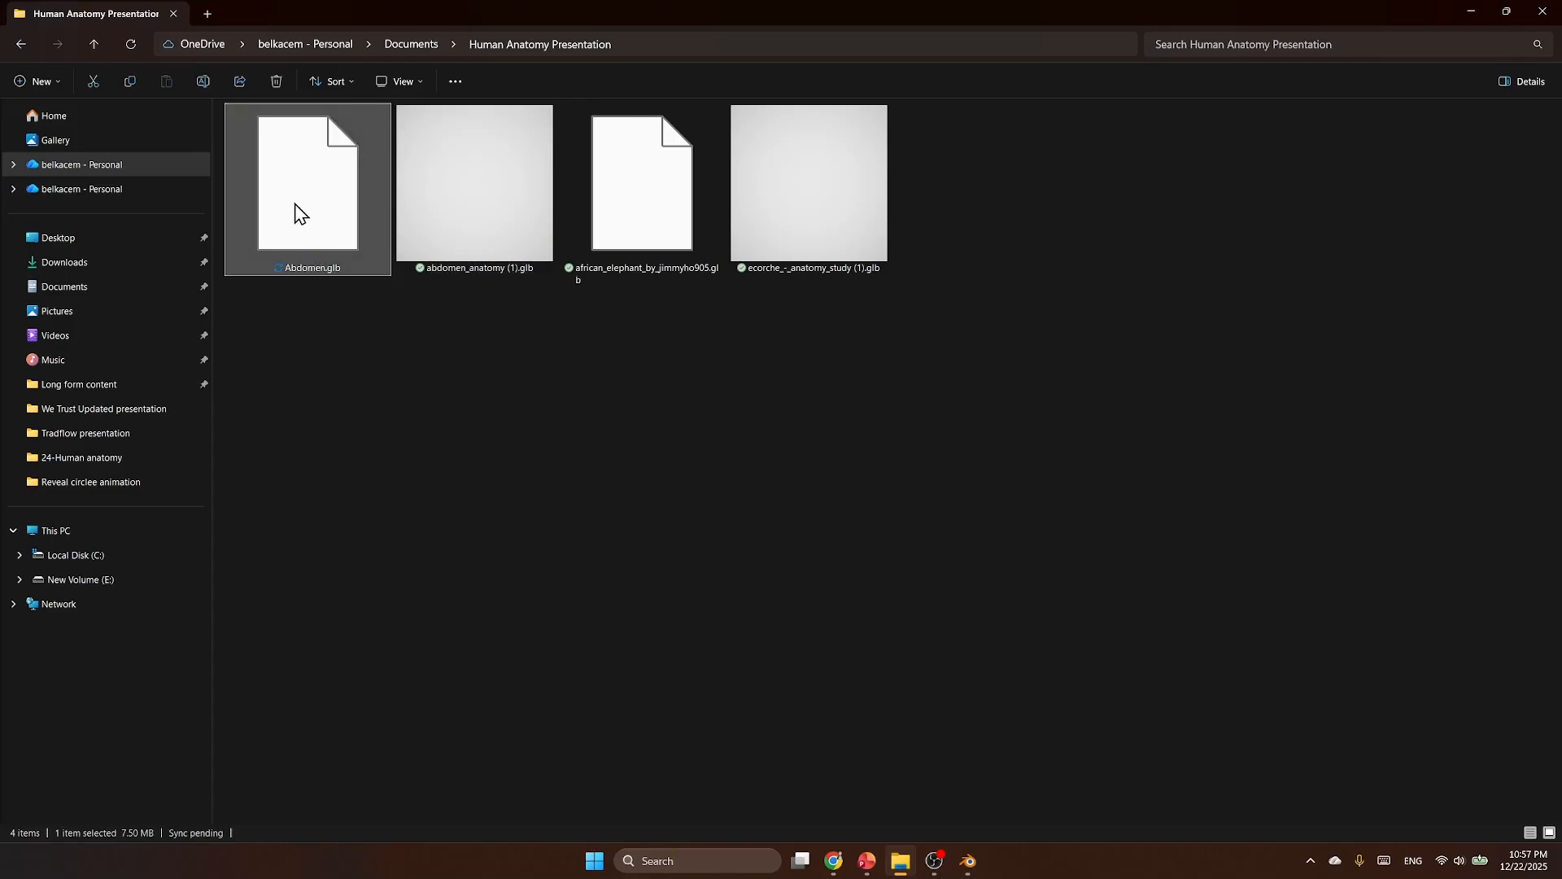
pyautogui.moveTo(294, 203); pyautogui.dragTo(950, 467)
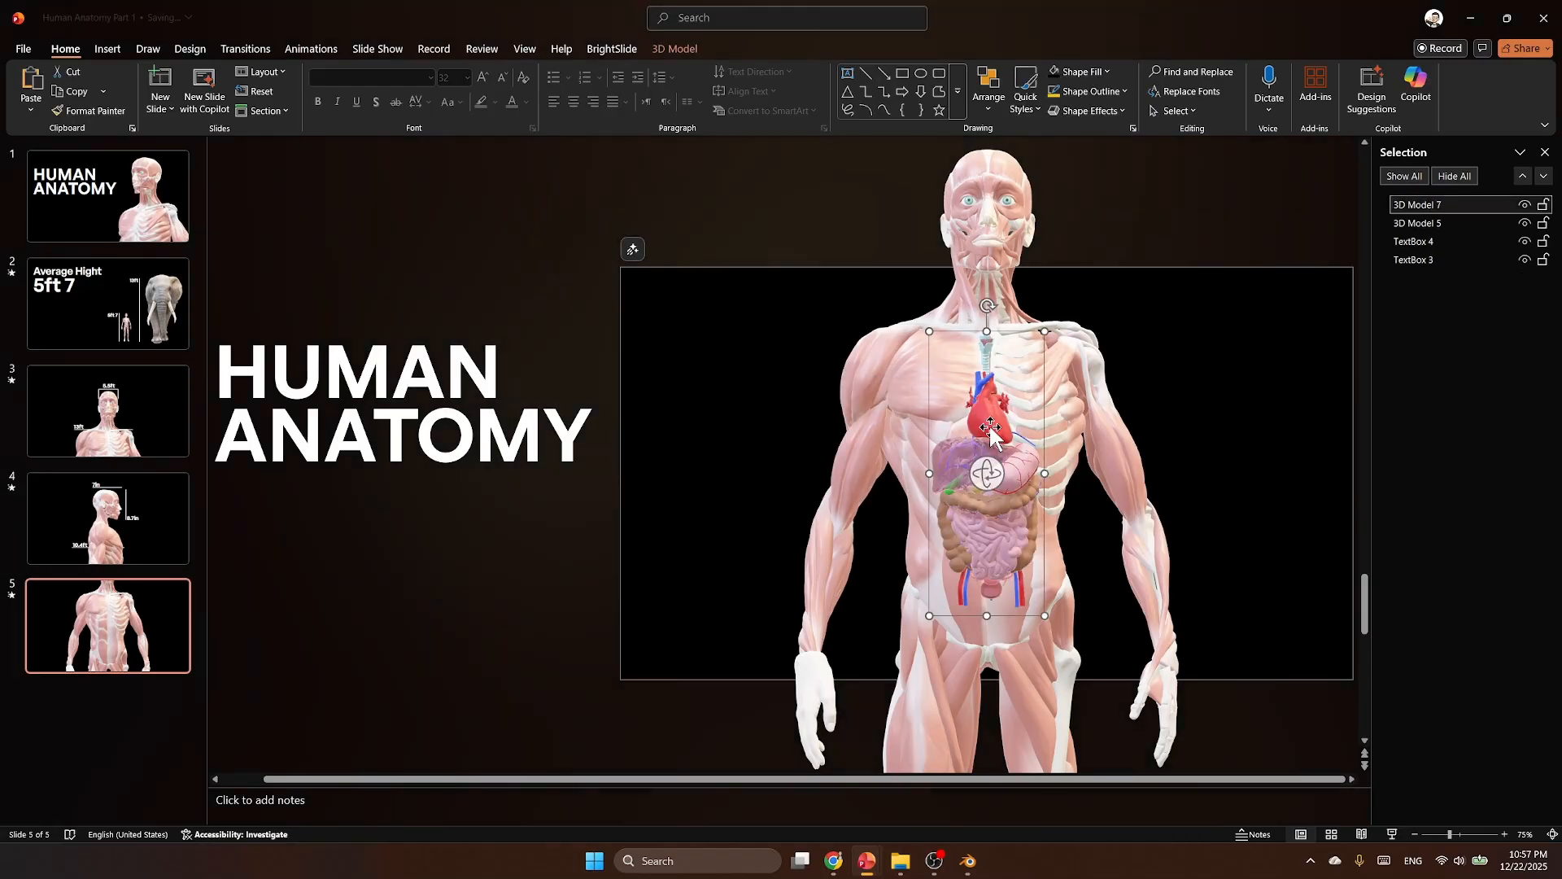
# Step: Enlarge the inserted organs model proportionally and align it over the body's torso, leaving it deselected
pyautogui.hotkey('ctrl', 'shift')
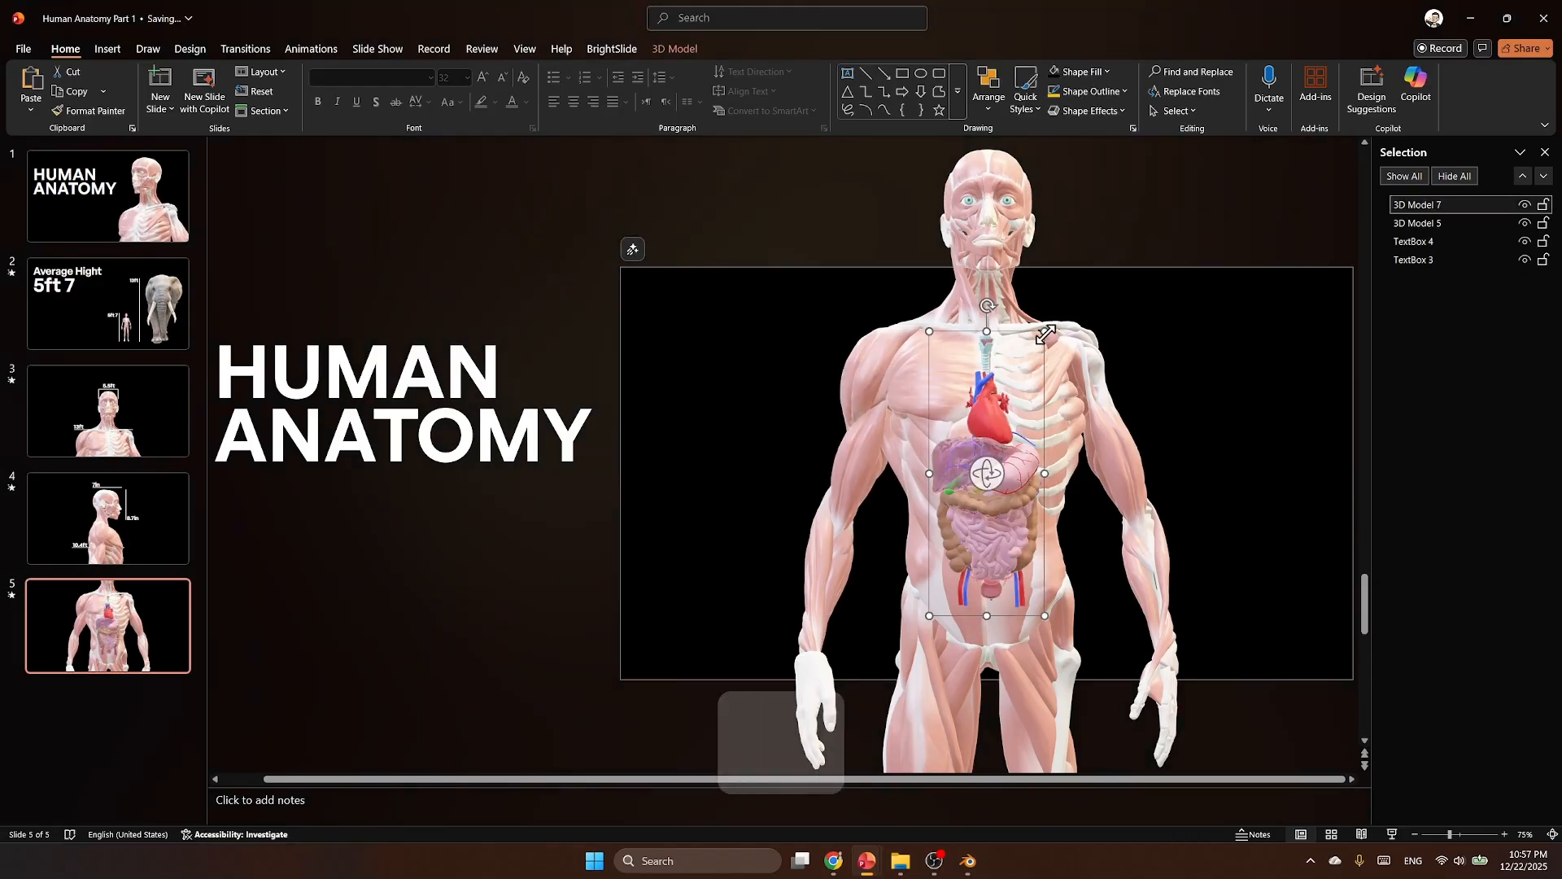
pyautogui.moveTo(1045, 334); pyautogui.dragTo(1064, 282)
pyautogui.moveTo(1020, 470); pyautogui.dragTo(1016, 471)
pyautogui.press('Left')
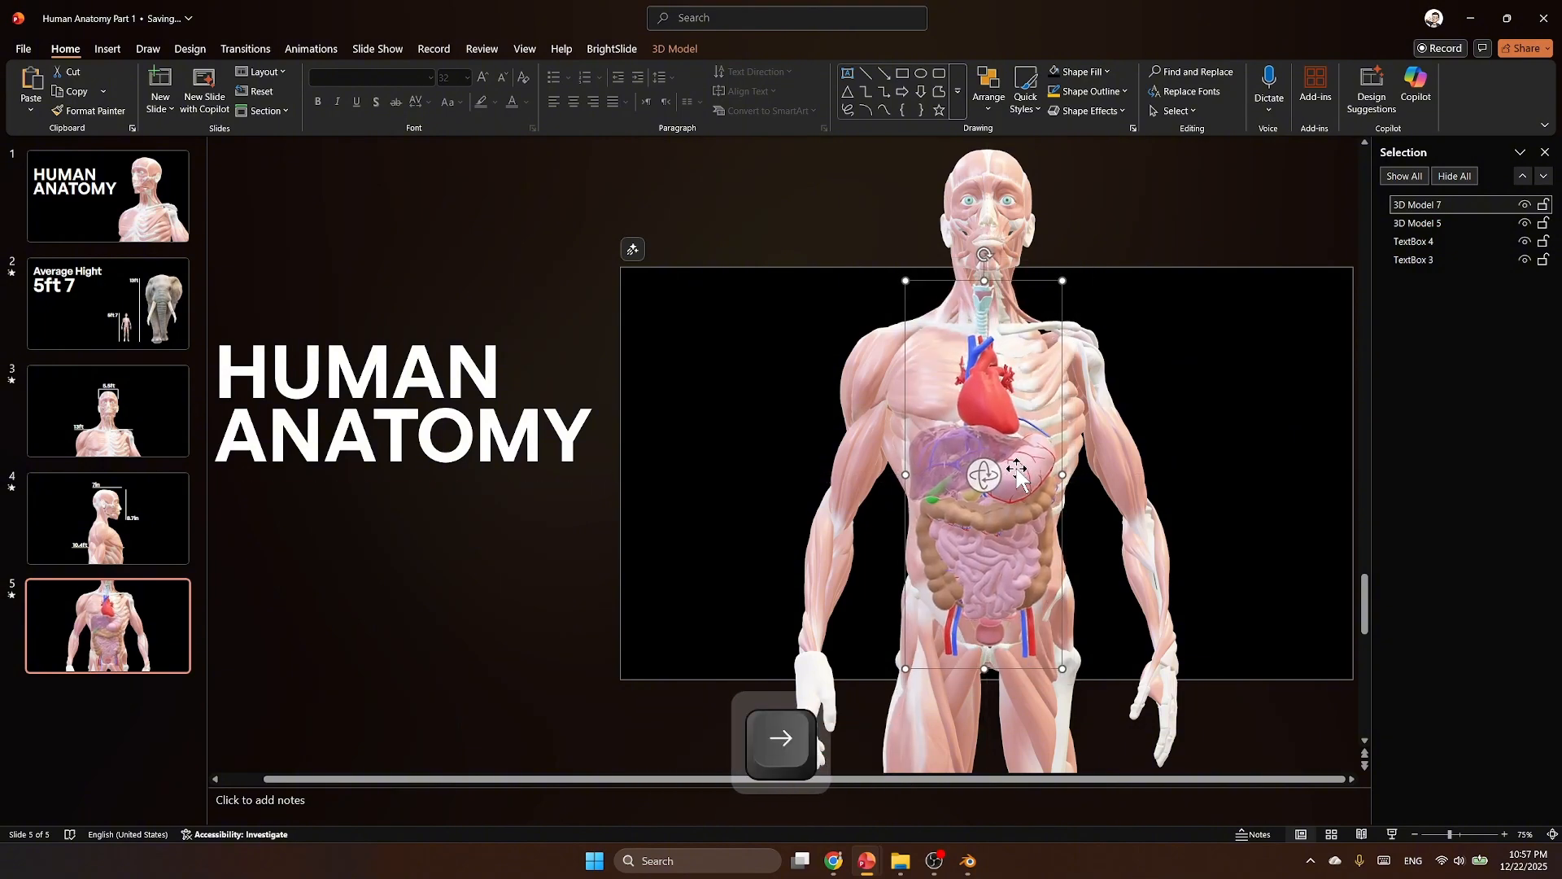
pyautogui.press('Escape')
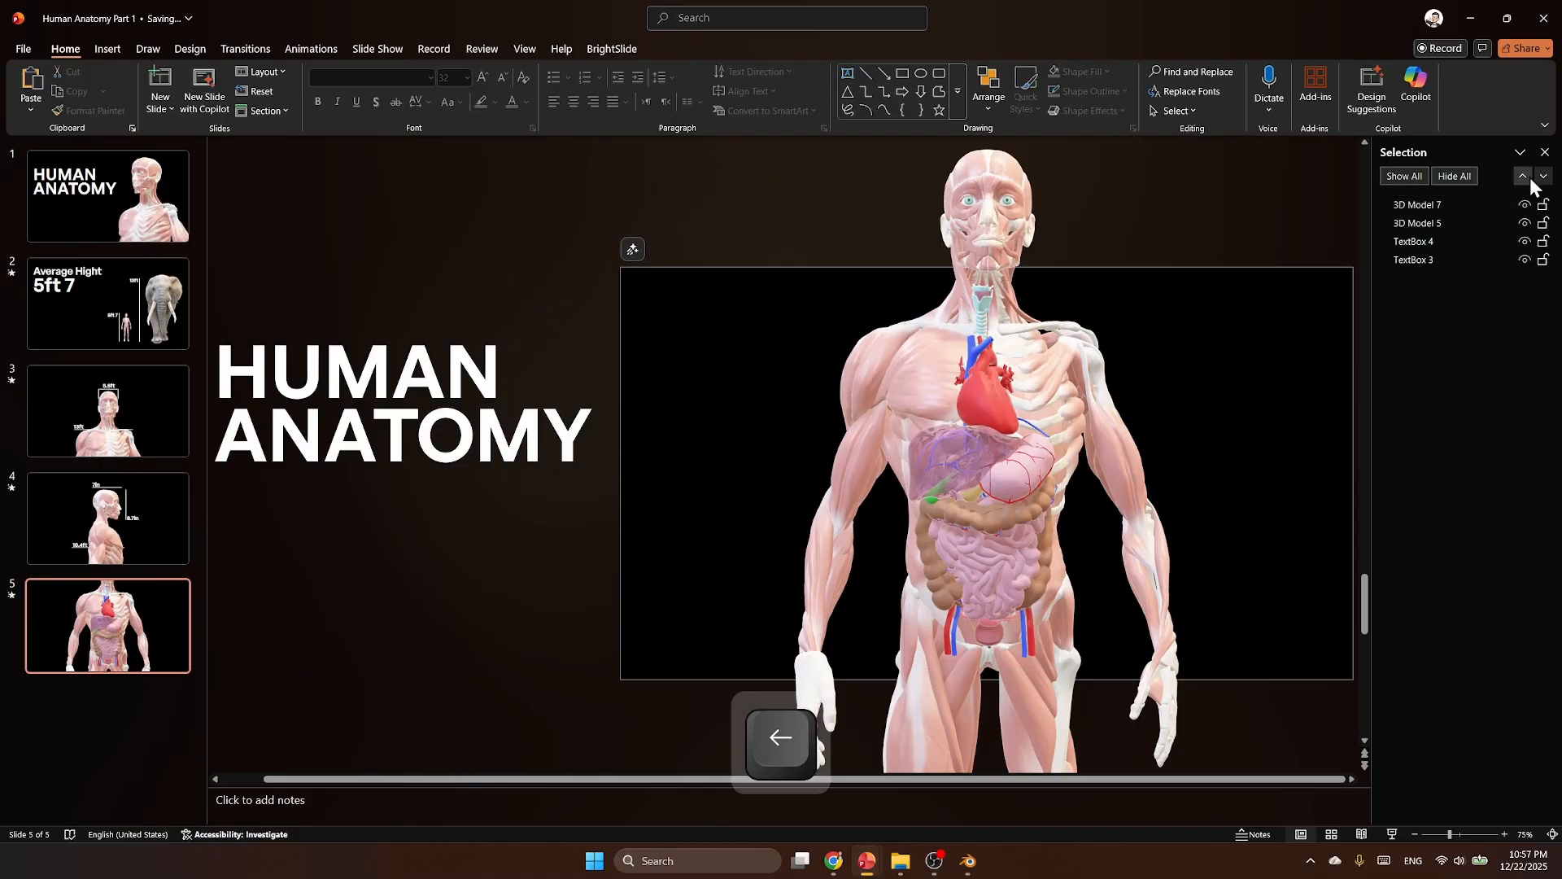
# Step: Close the Selection pane and delete the HUMAN and ANATOMY text boxes beside slide 5
pyautogui.click(1545, 152)
pyautogui.moveTo(788, 205); pyautogui.dragTo(244, 551)
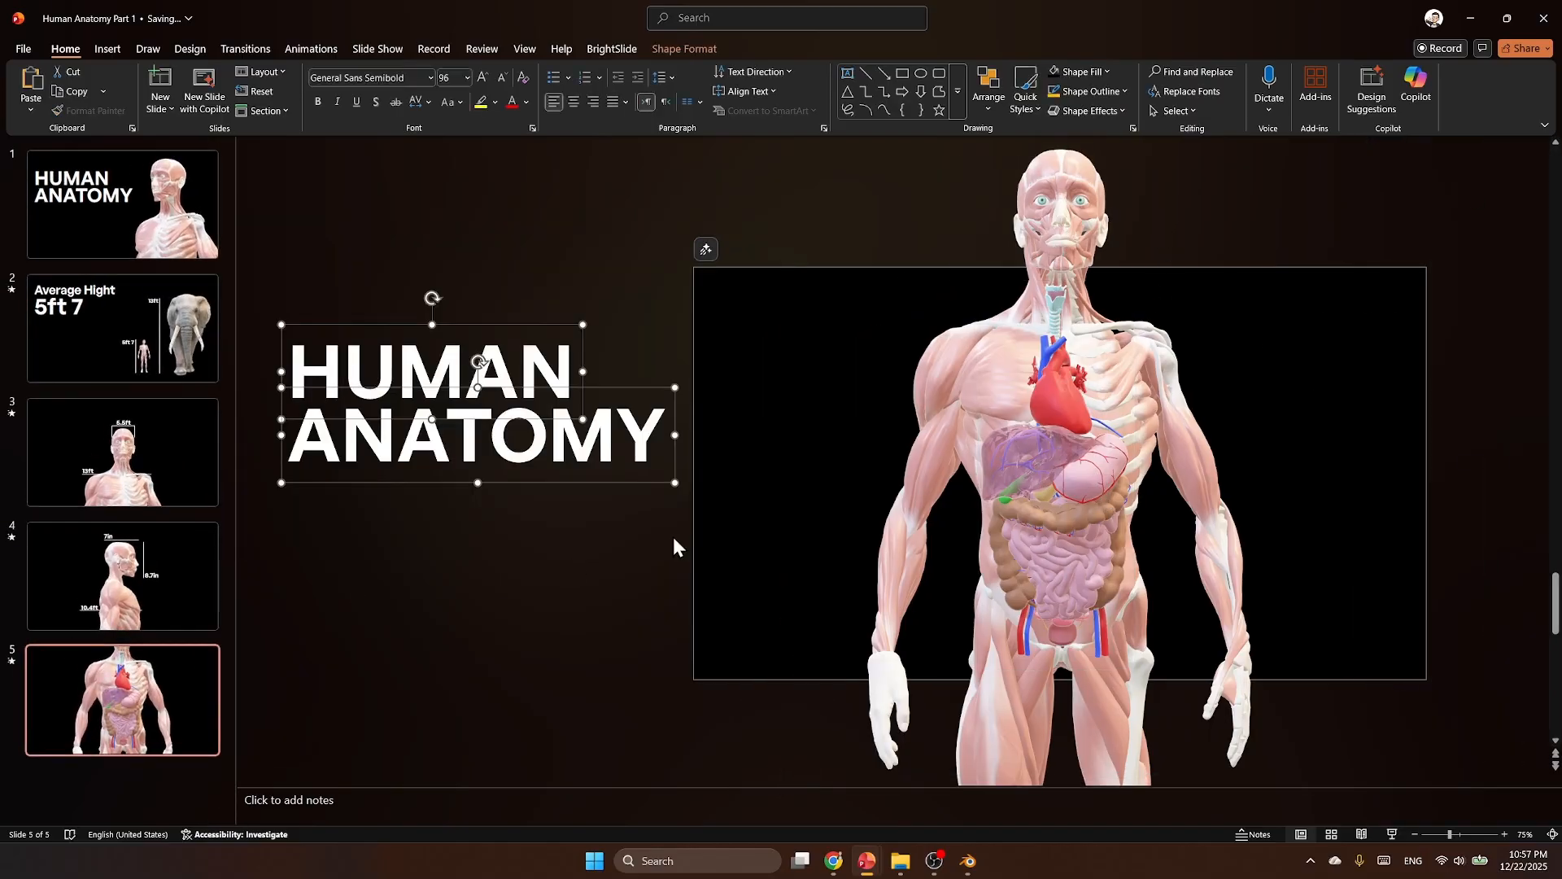
pyautogui.press('Delete')
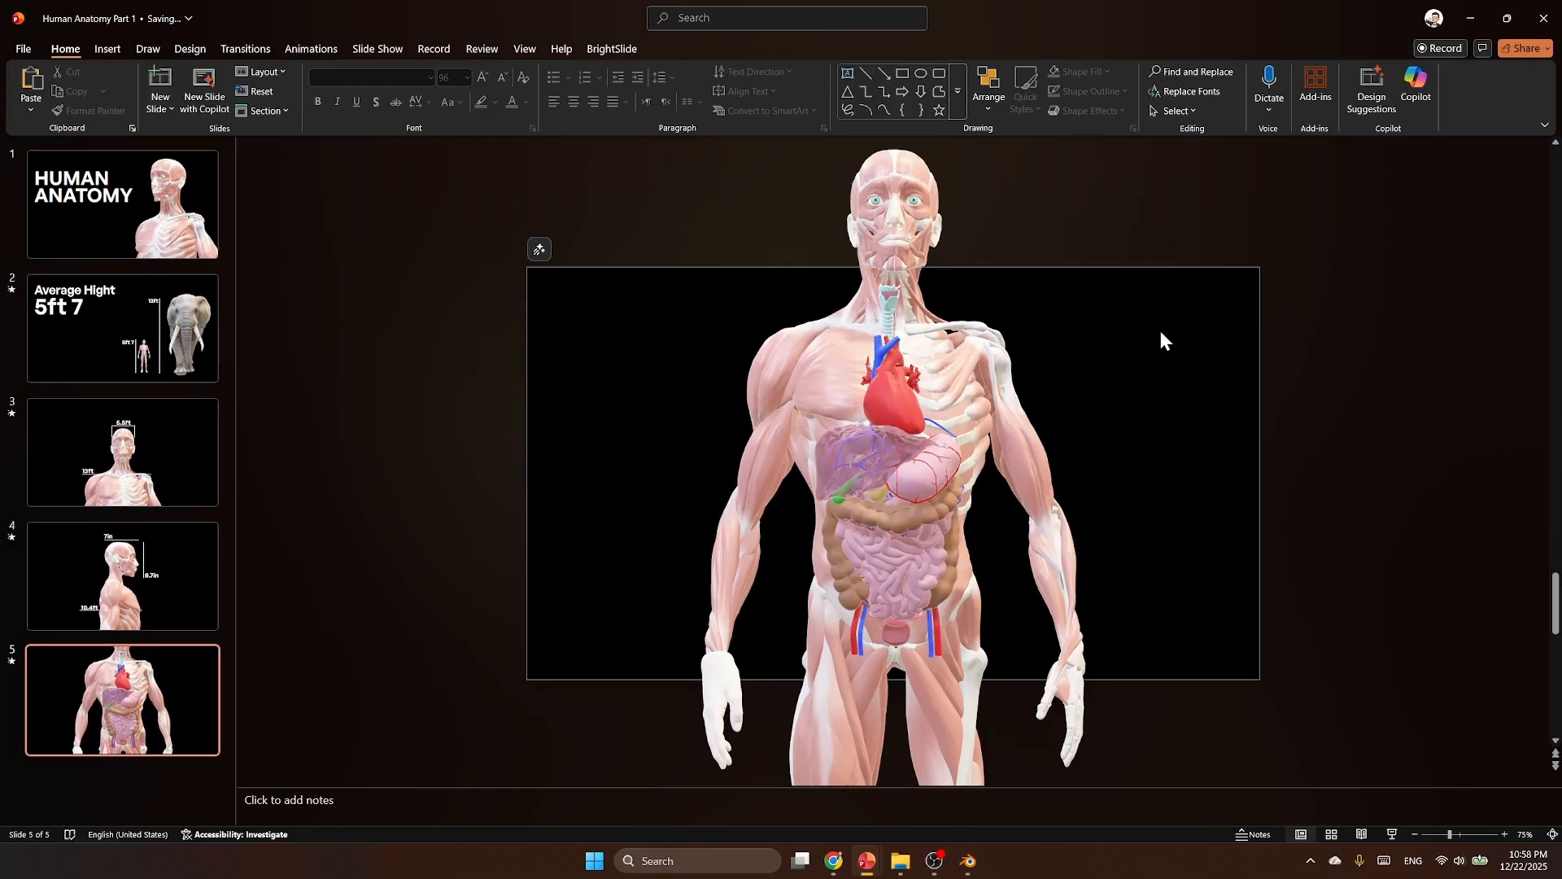
# Step: Look at slide 5 of the finished Human organs presentation for reference, and return to Human Anatomy Part 1
pyautogui.moveTo(874, 854)
pyautogui.click(858, 798)
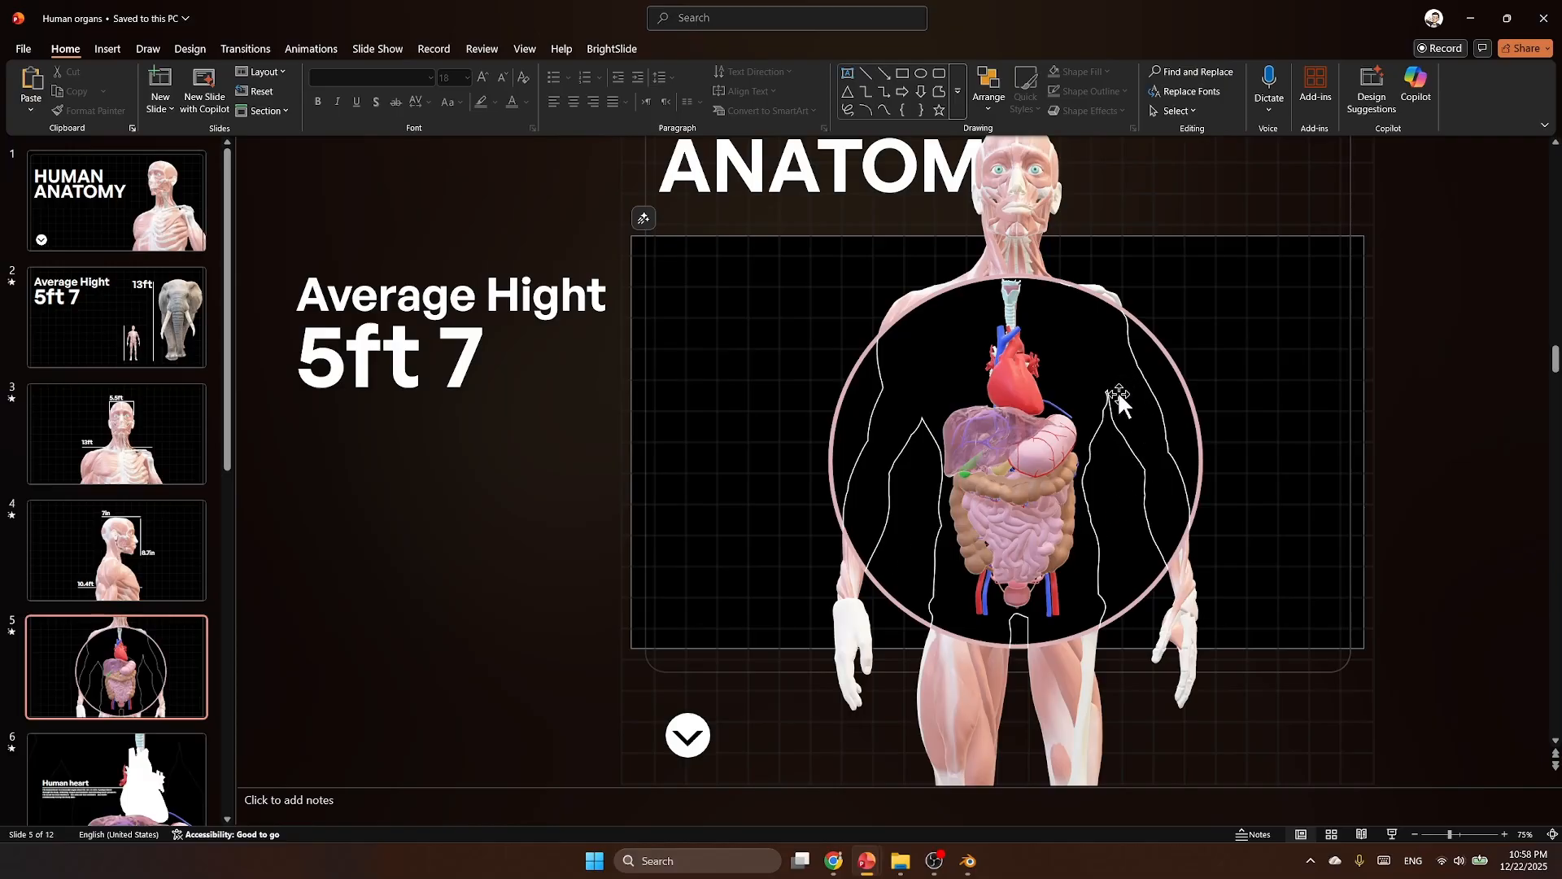
pyautogui.moveTo(874, 869)
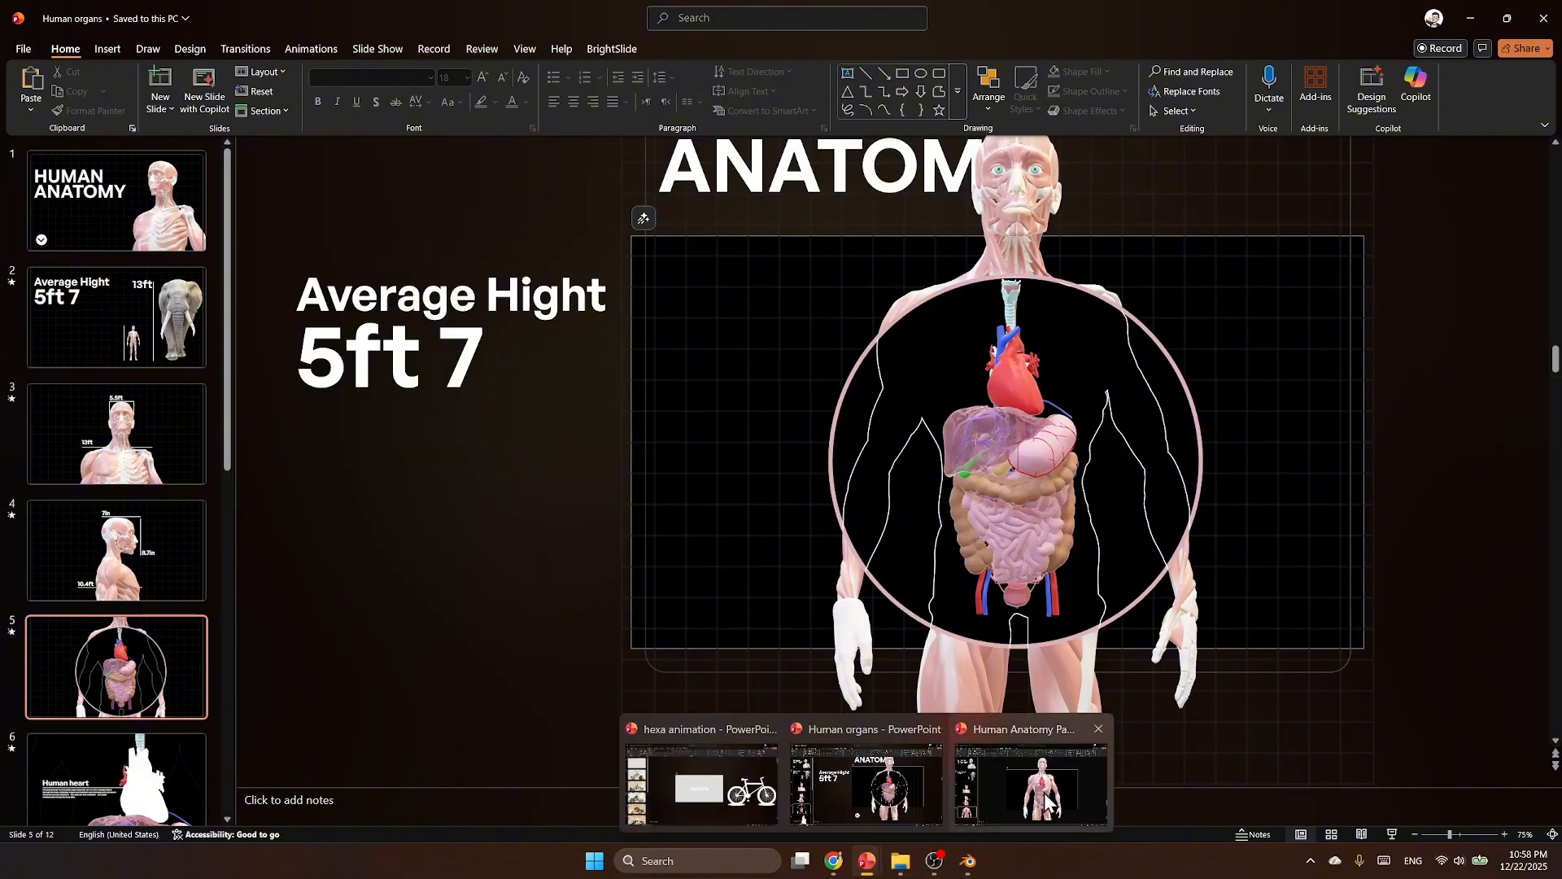
pyautogui.click(1072, 784)
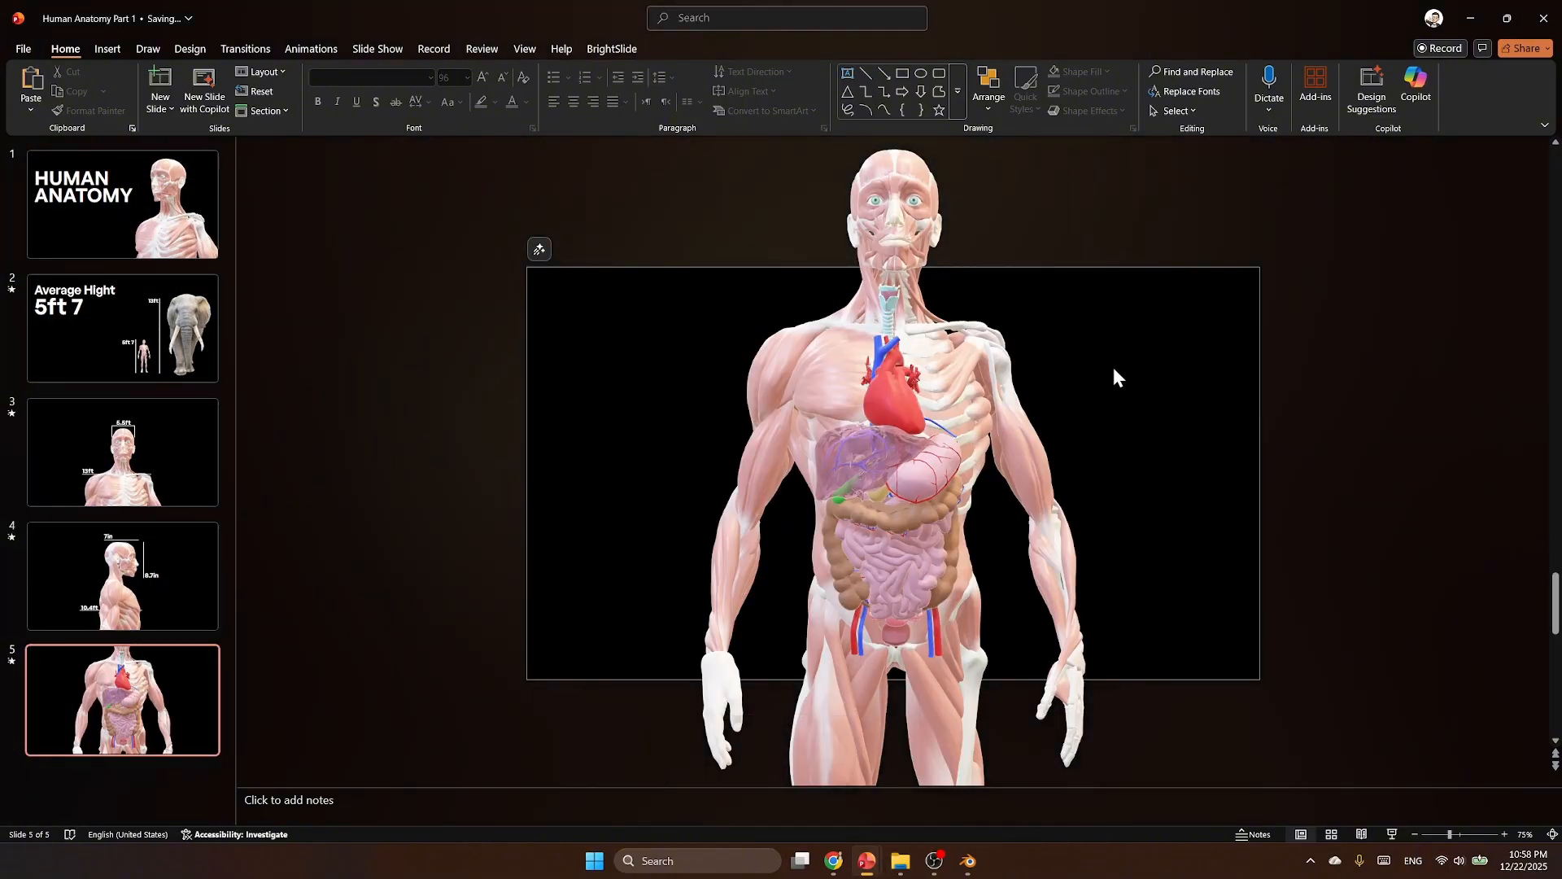
# Step: Show slide 5 full screen, capture the entire screen to the clipboard, and leave the slide show
pyautogui.click(1392, 835)
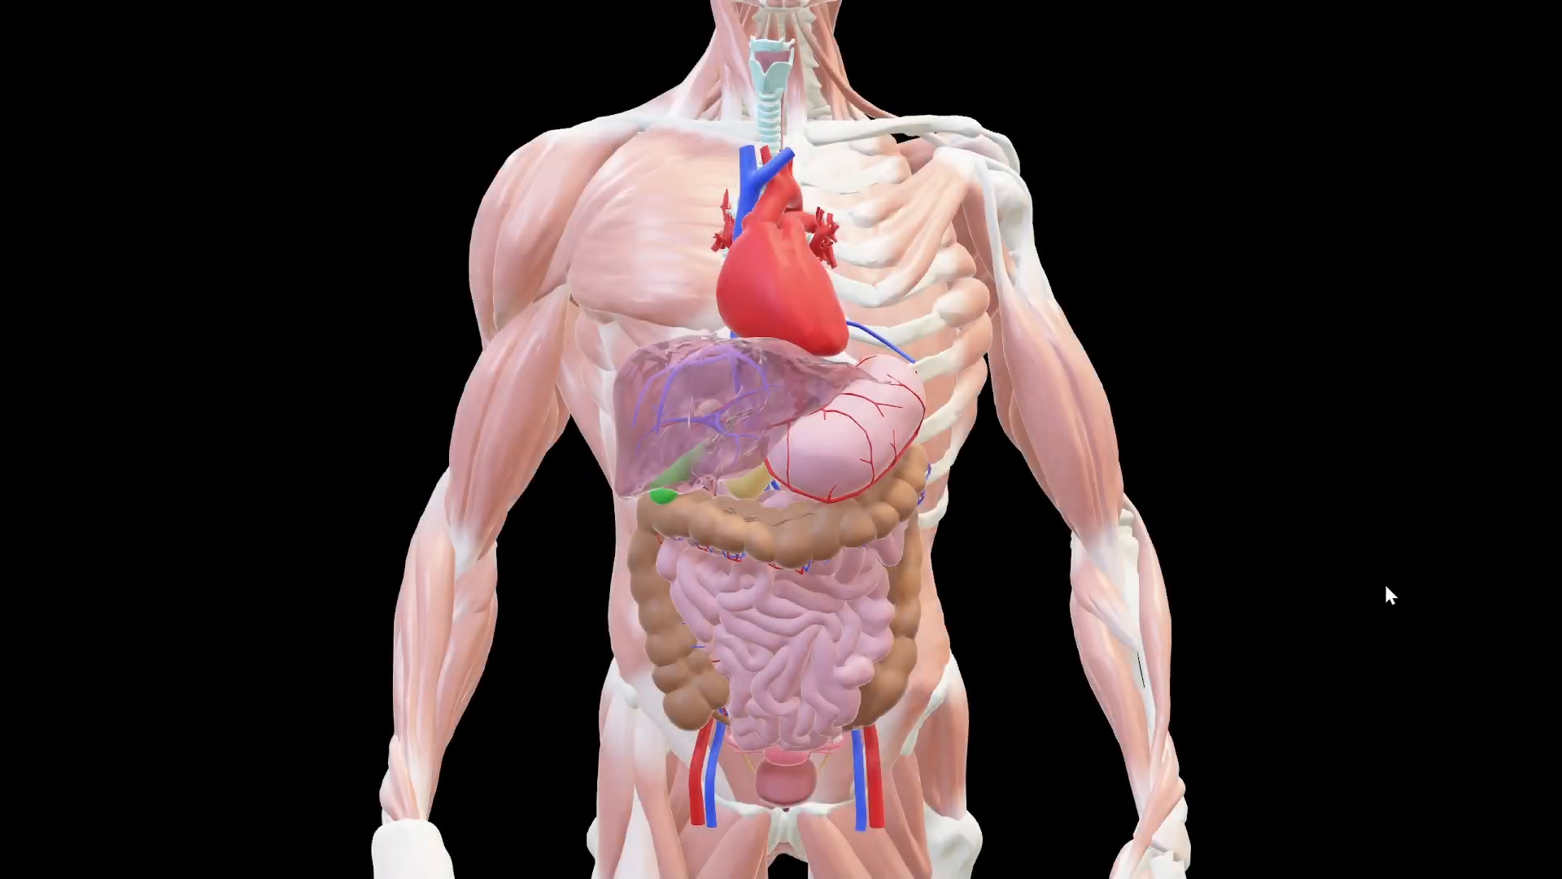
pyautogui.press('super+shift+s')
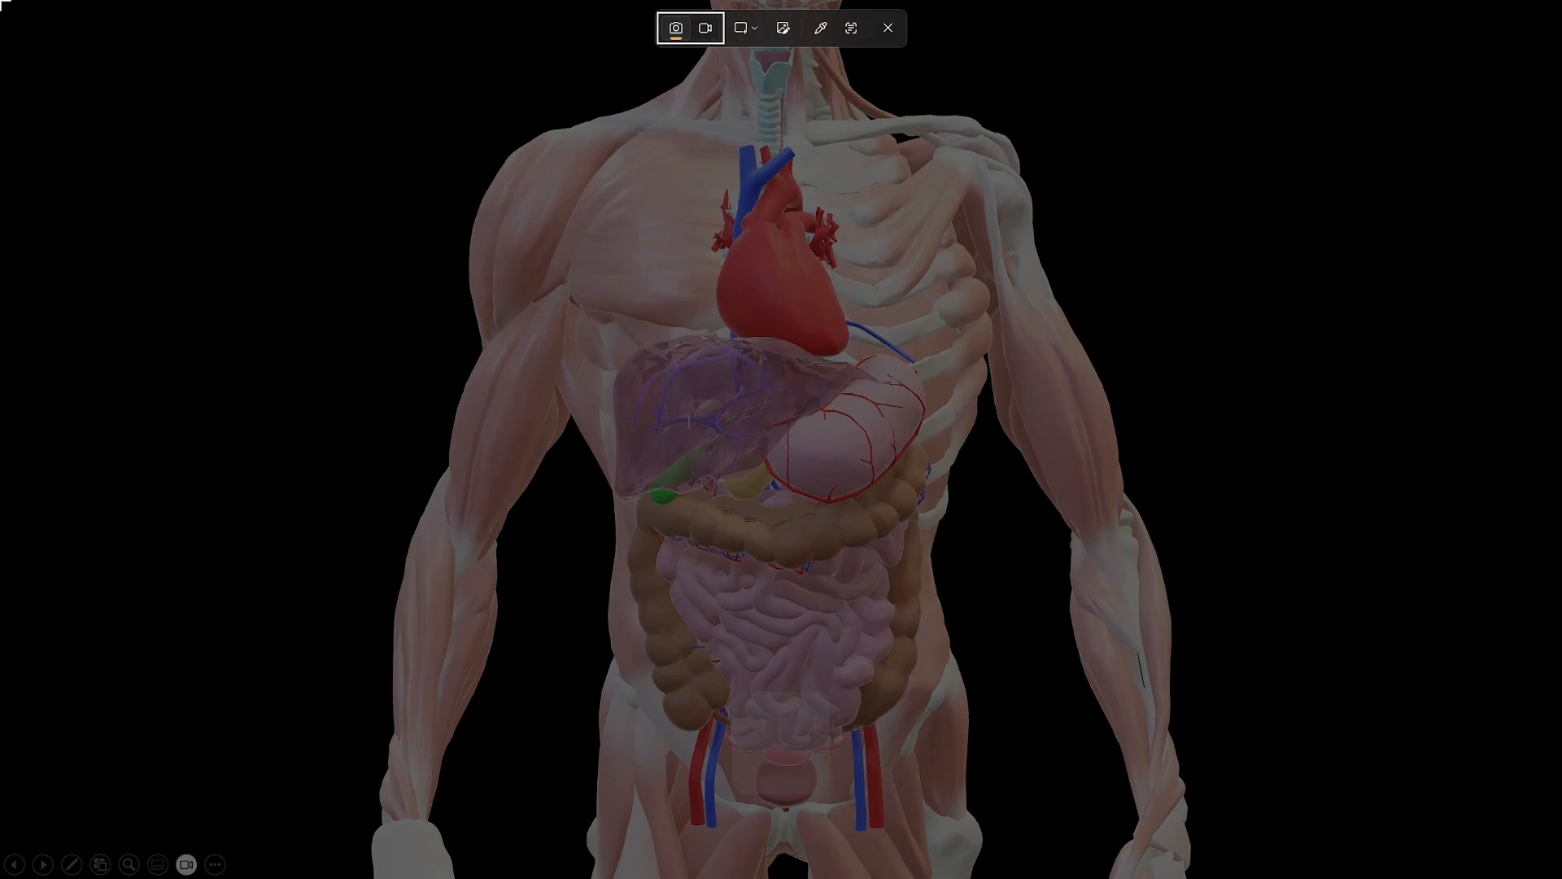
pyautogui.moveTo(3, 4); pyautogui.dragTo(1560, 877)
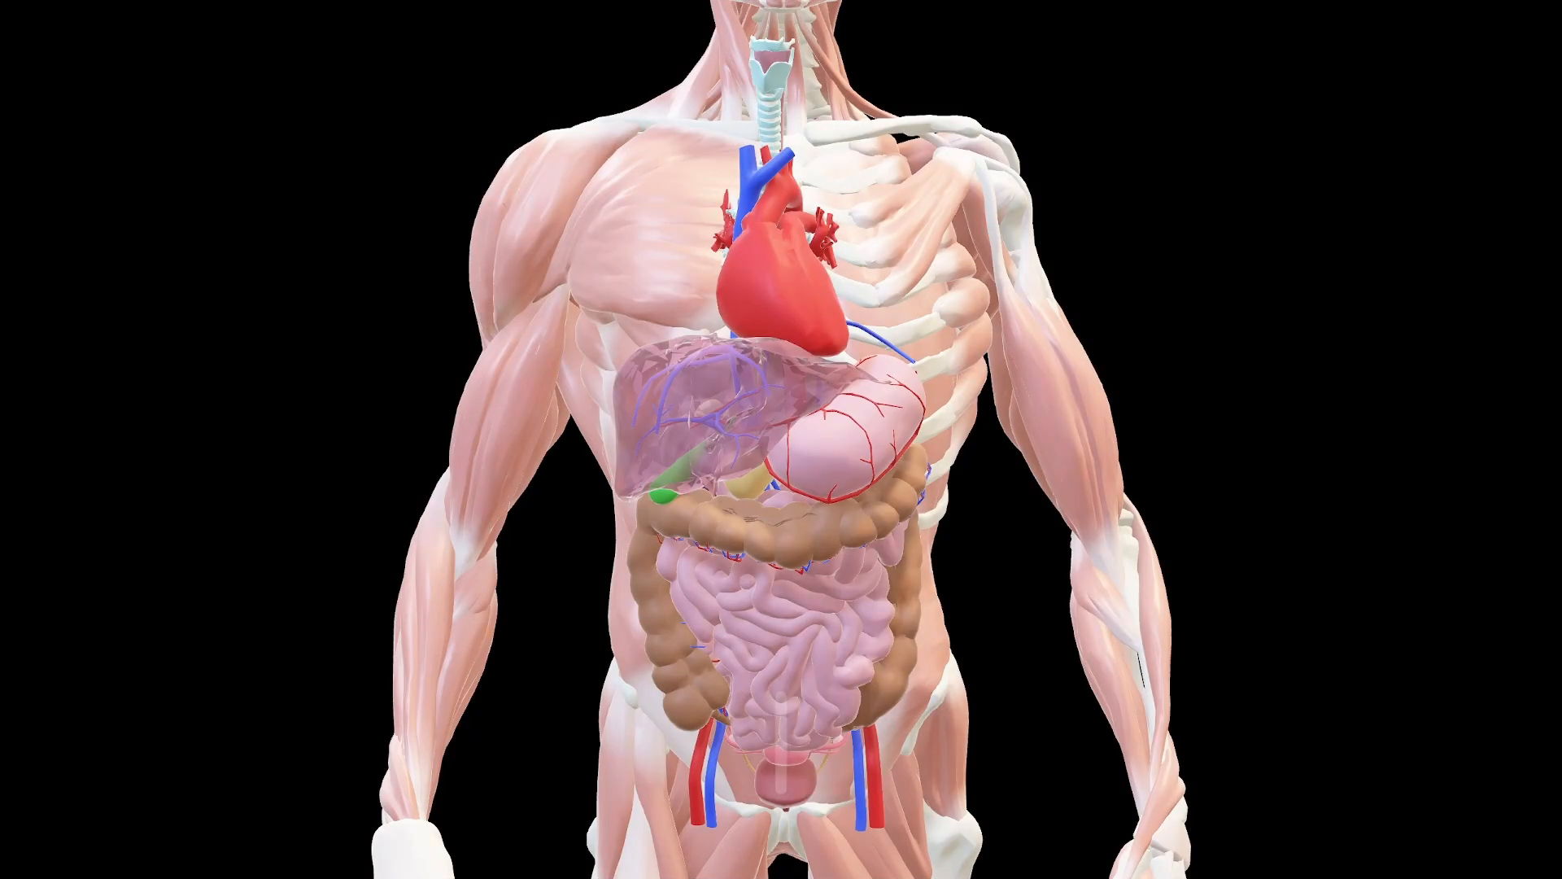
pyautogui.press('Escape')
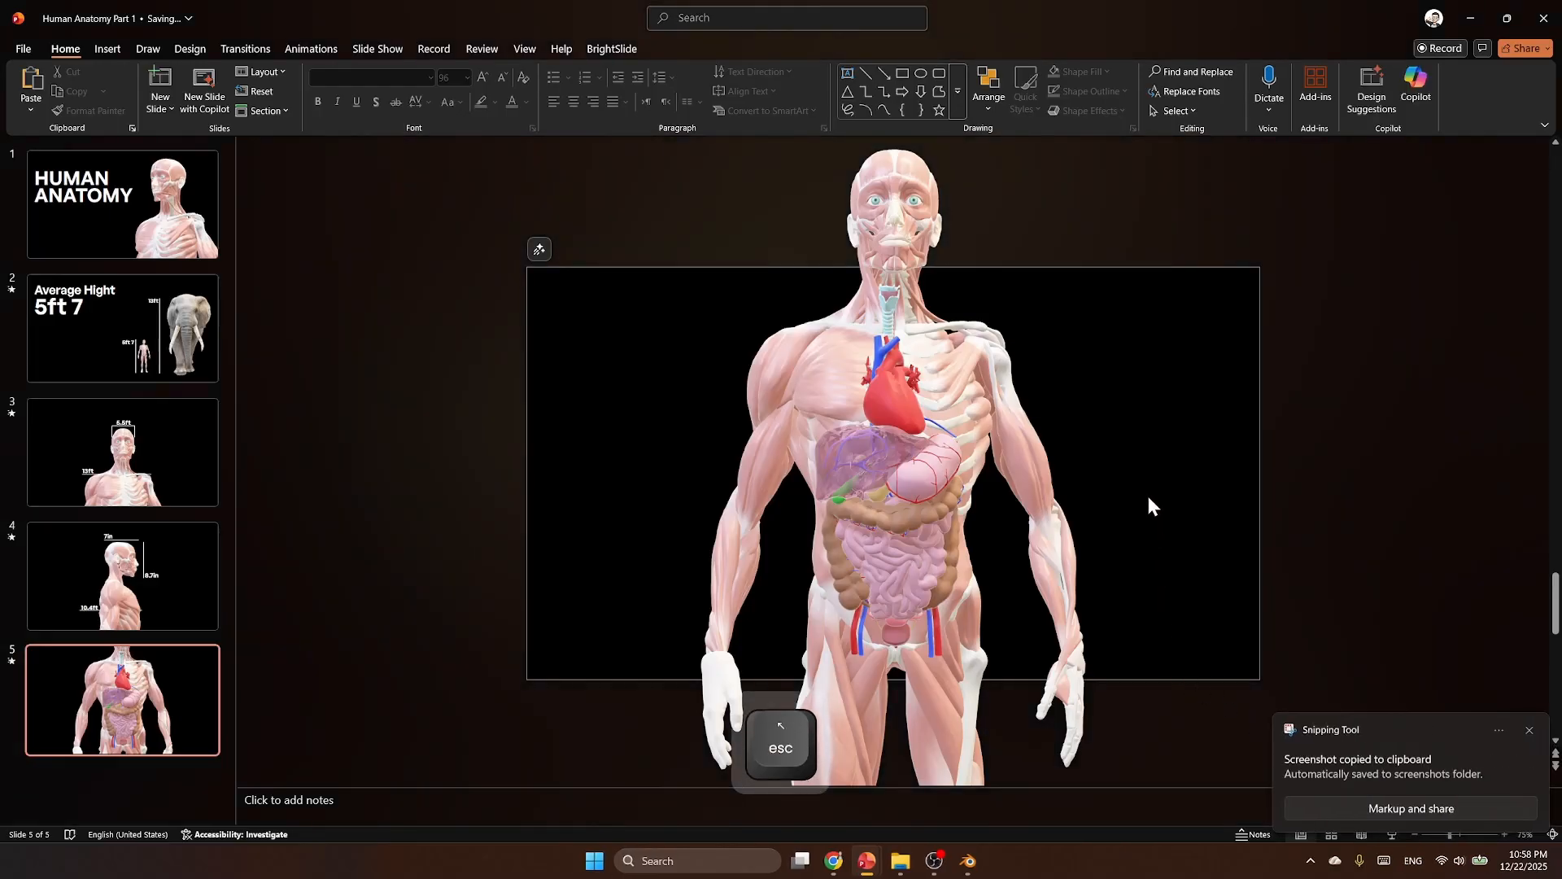
pyautogui.click(1528, 730)
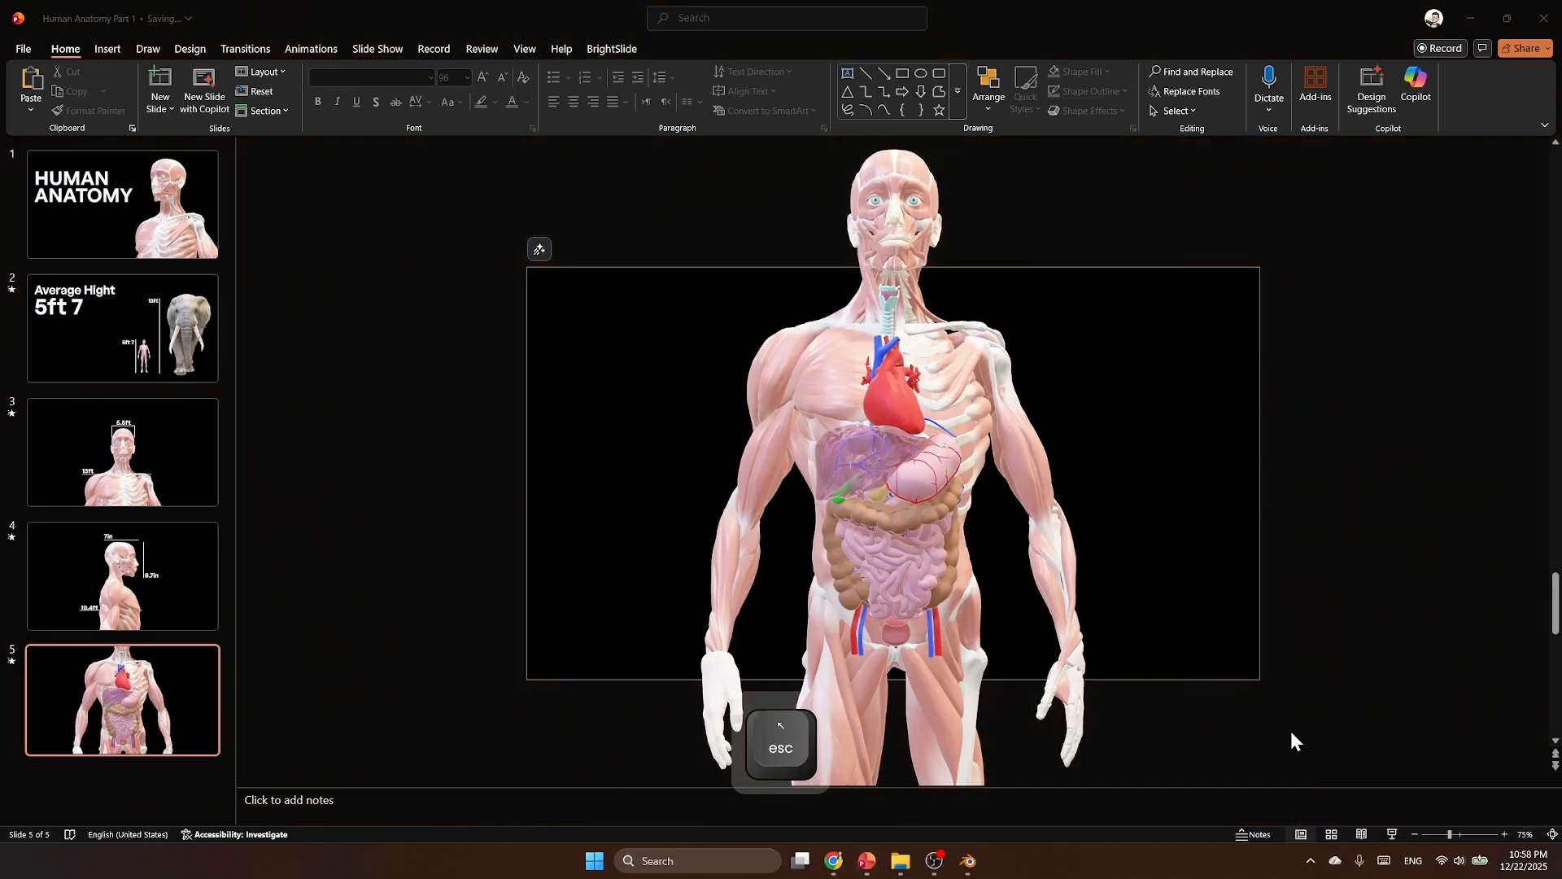
# Step: Open Affinity and paste the captured slide image onto the blank page
pyautogui.click(743, 861)
pyautogui.write('af')
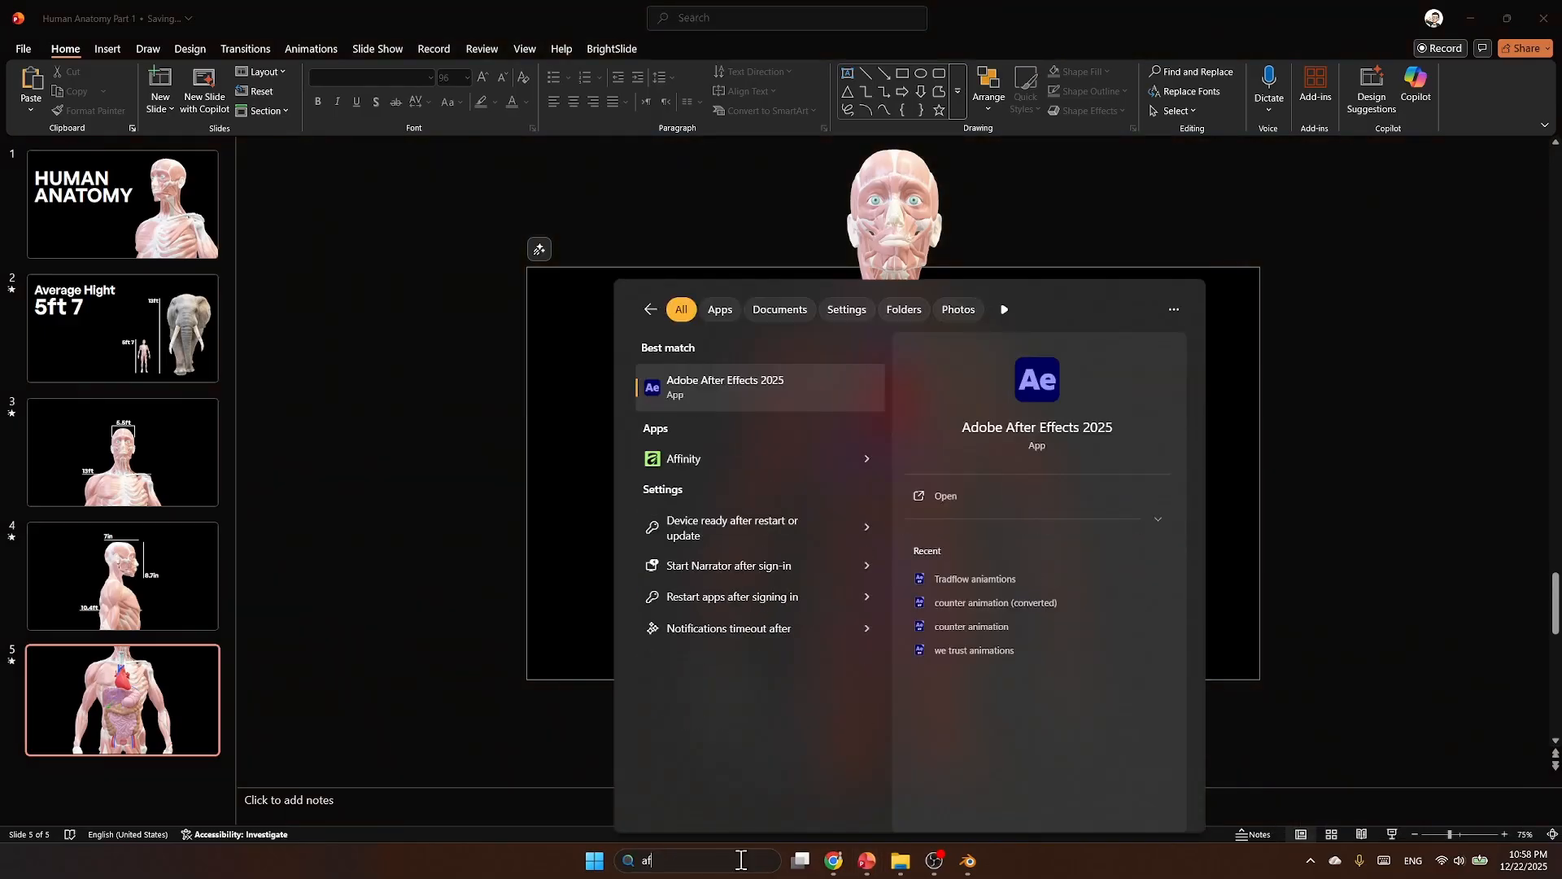
pyautogui.click(695, 462)
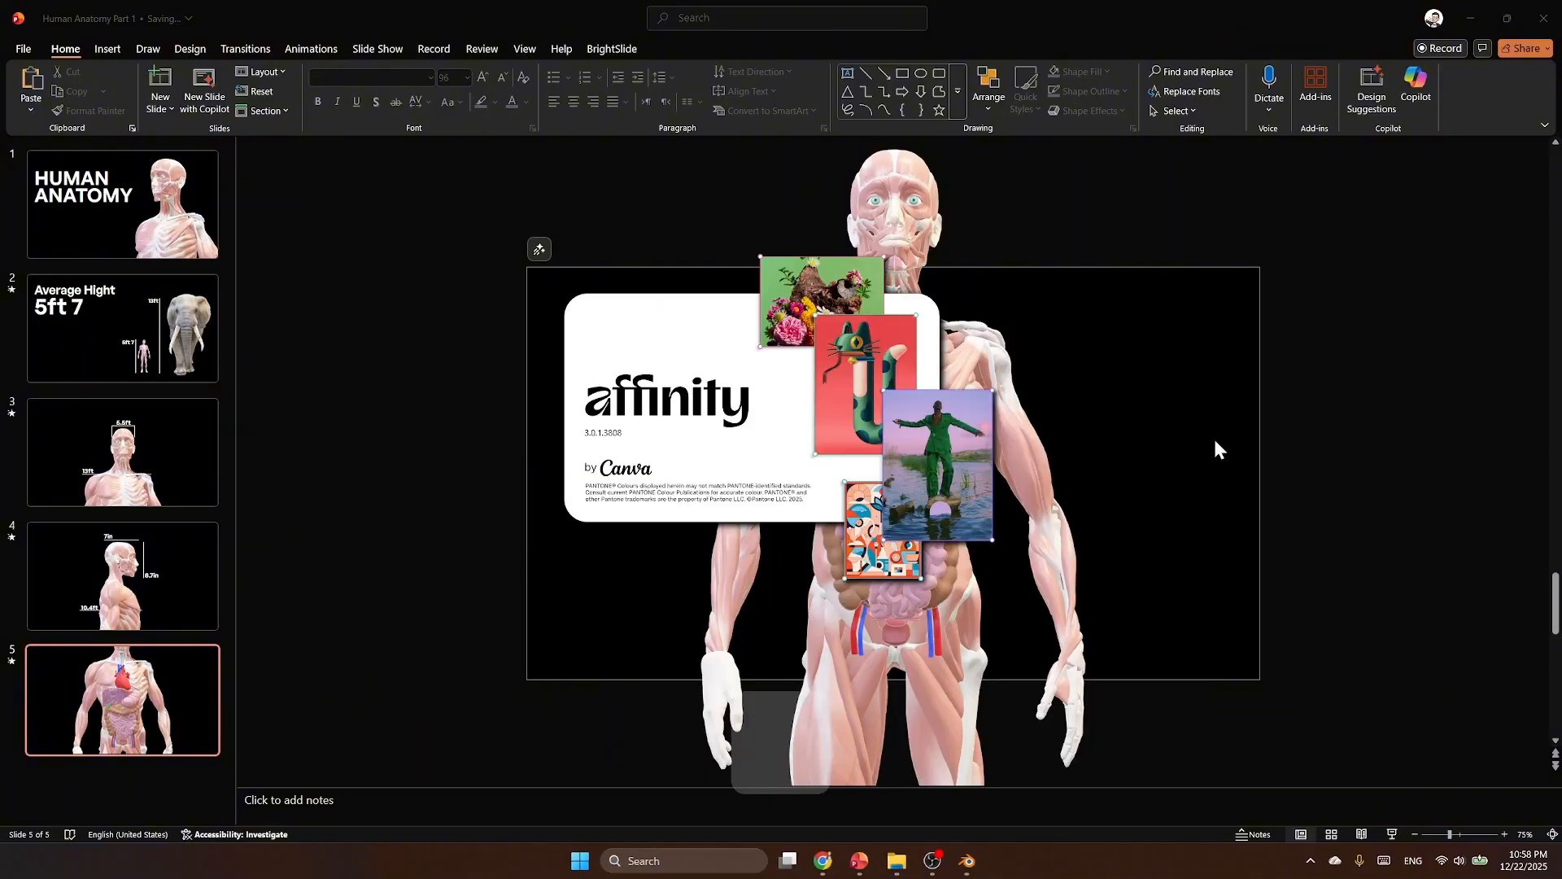
pyautogui.press('Delete')
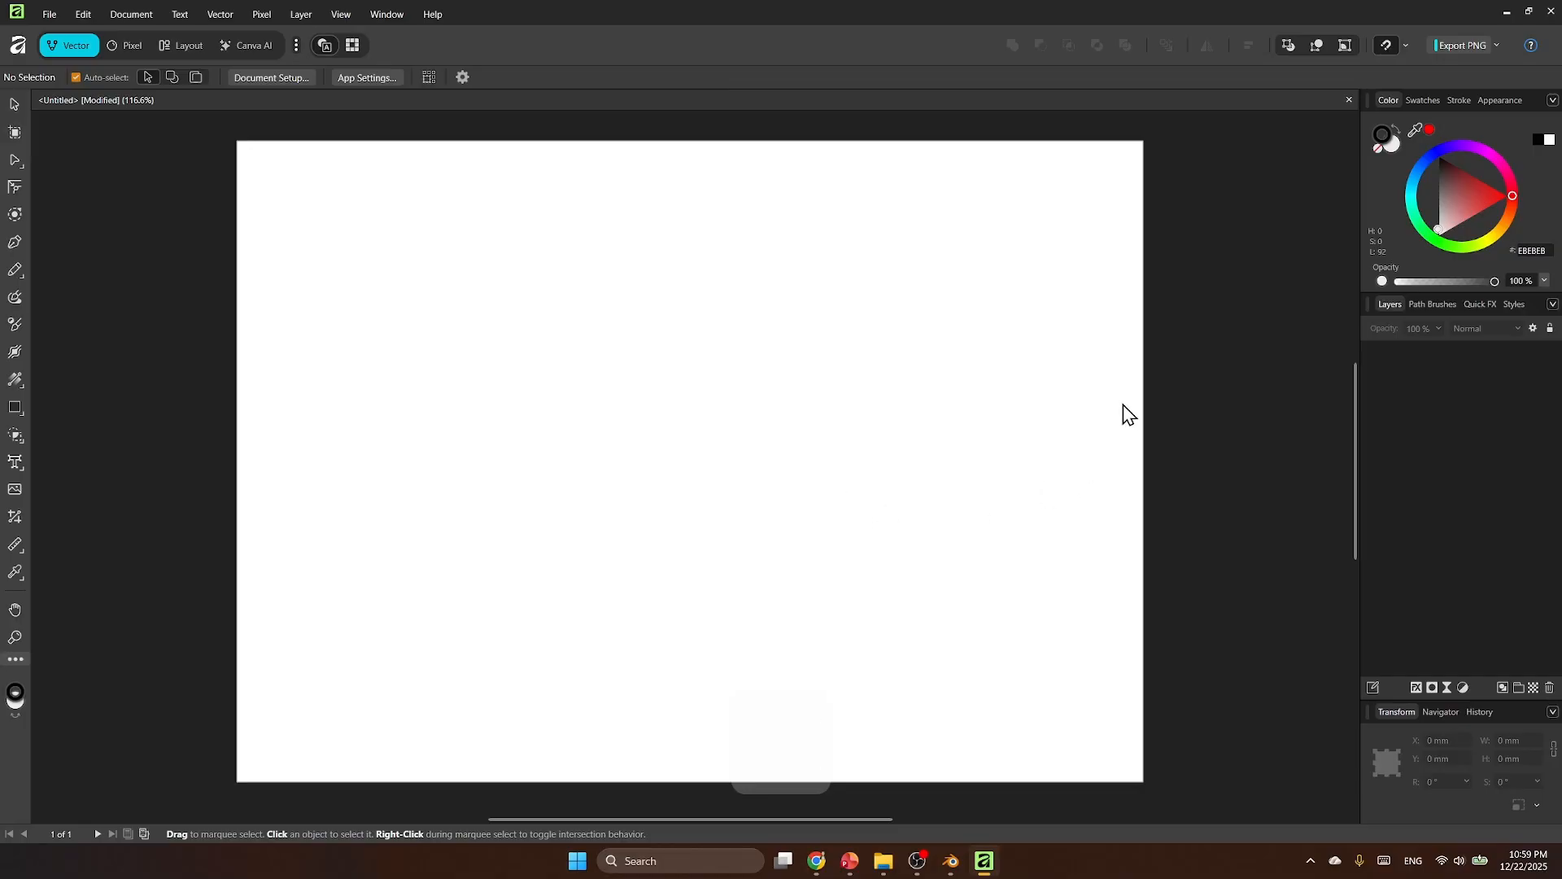
pyautogui.hotkey('ctrl', 'v')
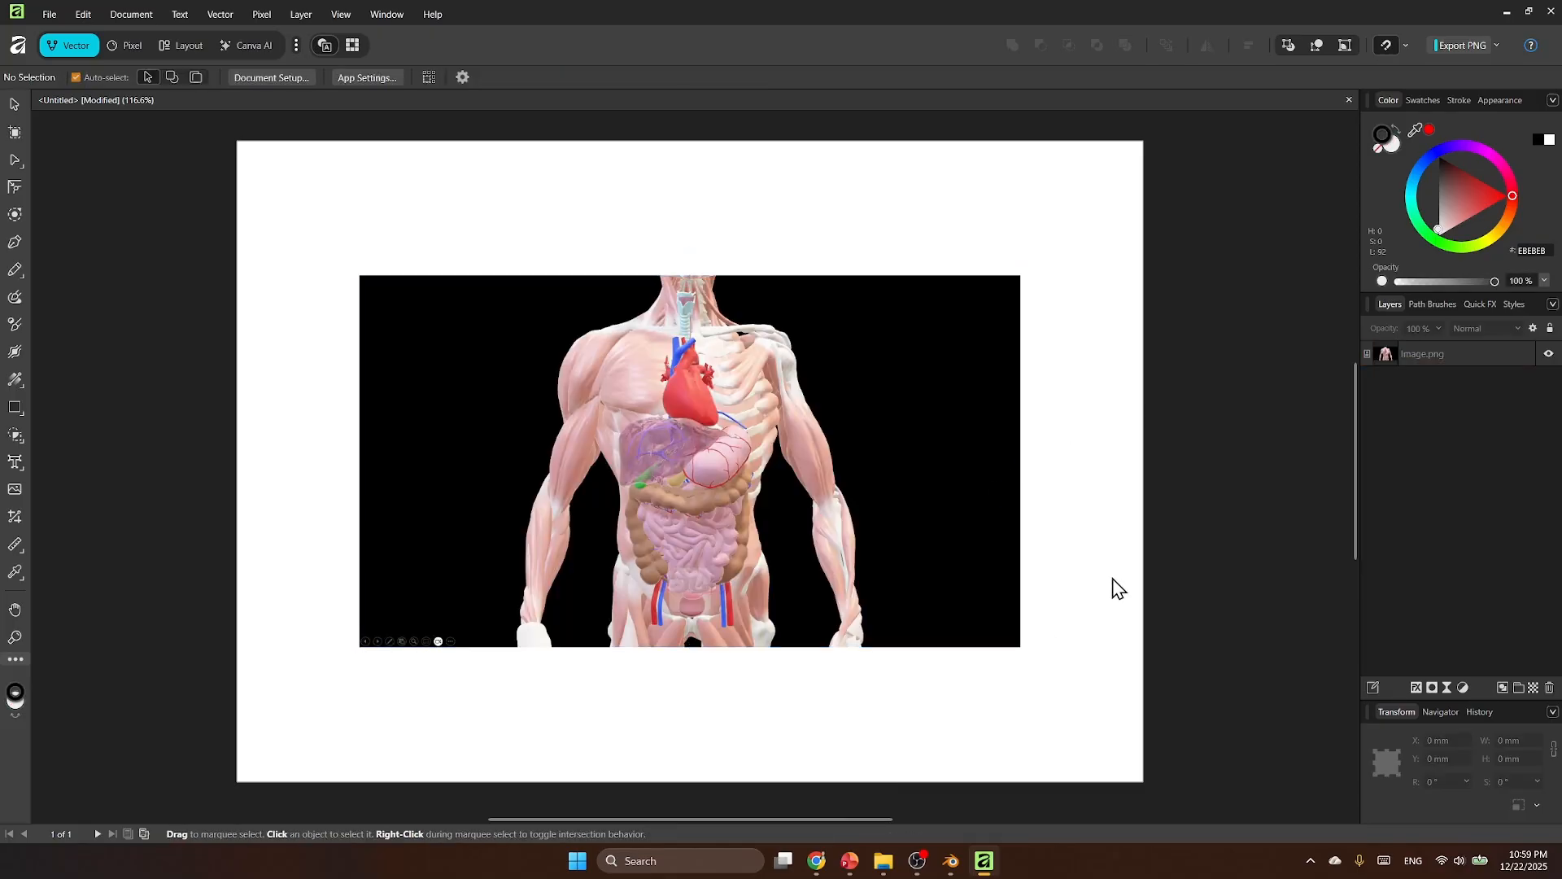
pyautogui.scroll(2, 466, 509)
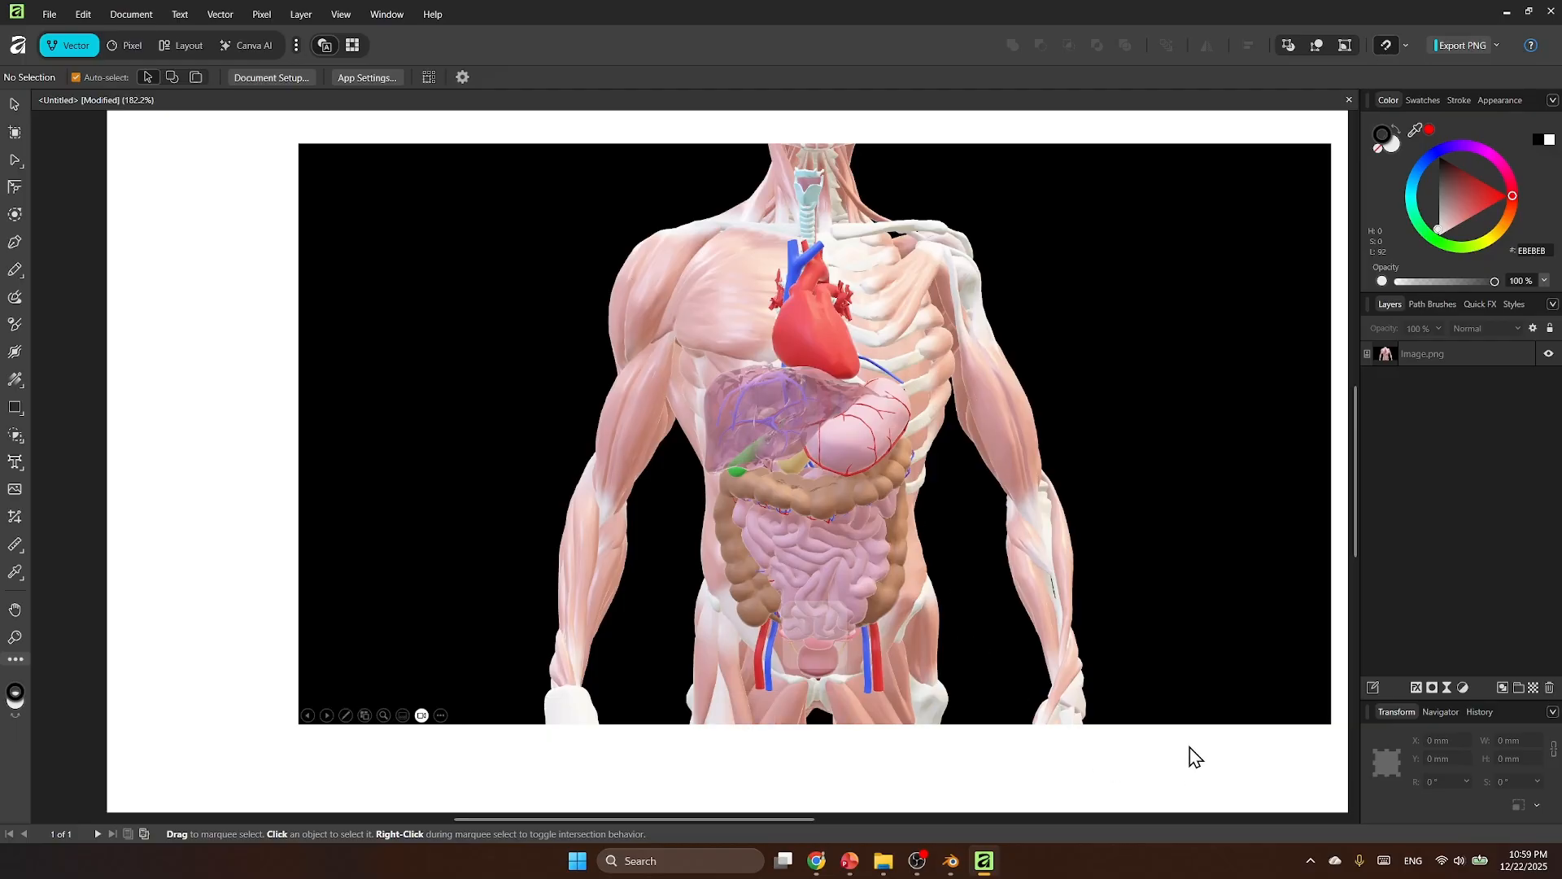
# Step: Choose the Pen tool and set its stroke width to 1 pt
pyautogui.click(17, 244)
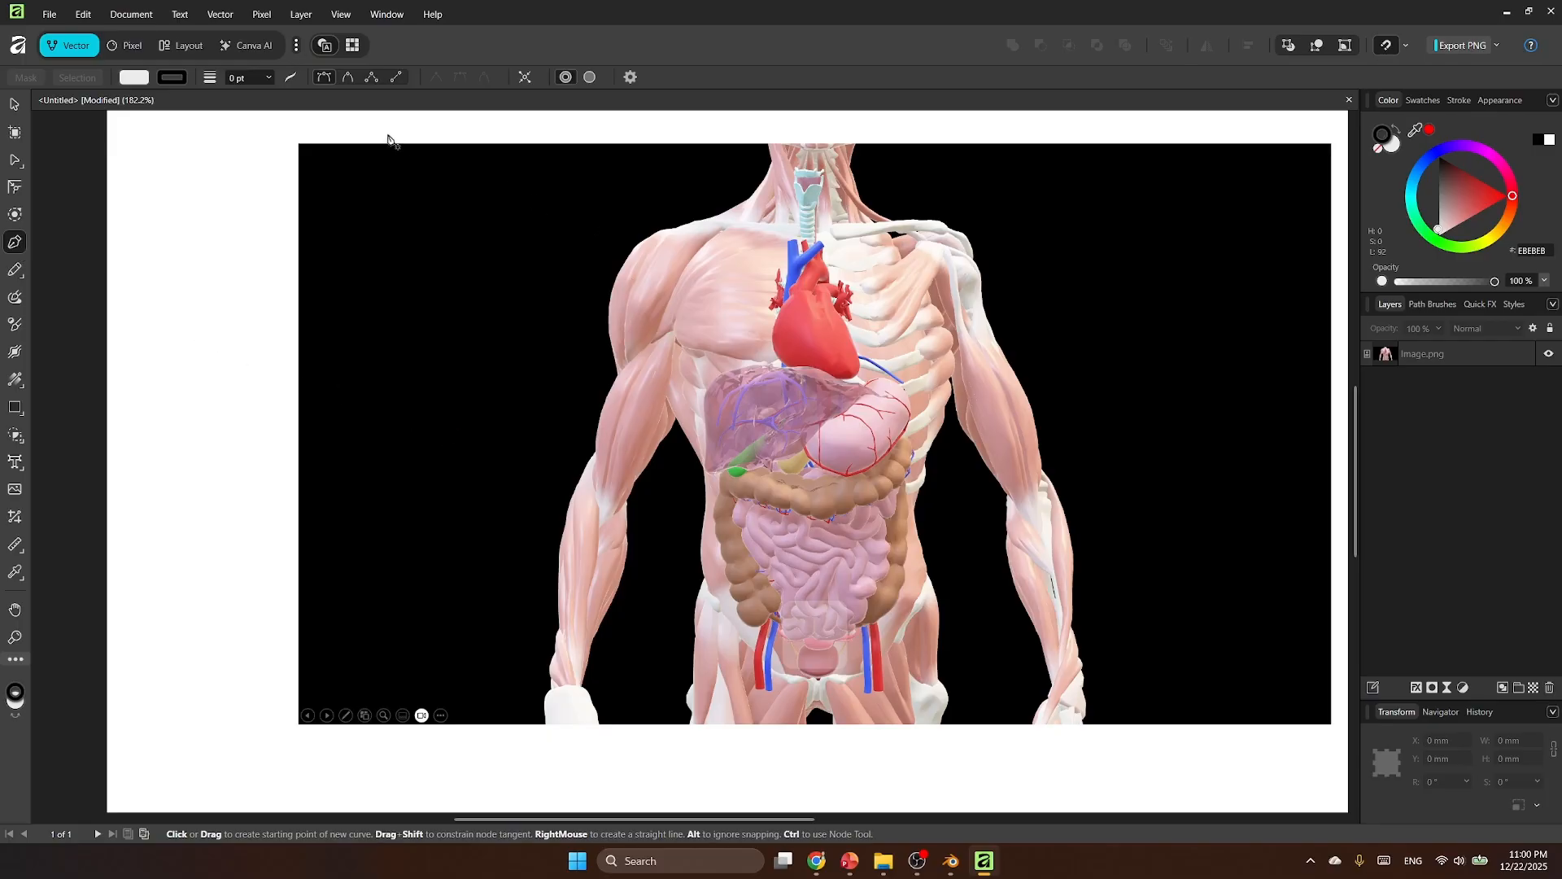
pyautogui.click(269, 78)
pyautogui.moveTo(271, 96); pyautogui.dragTo(301, 106)
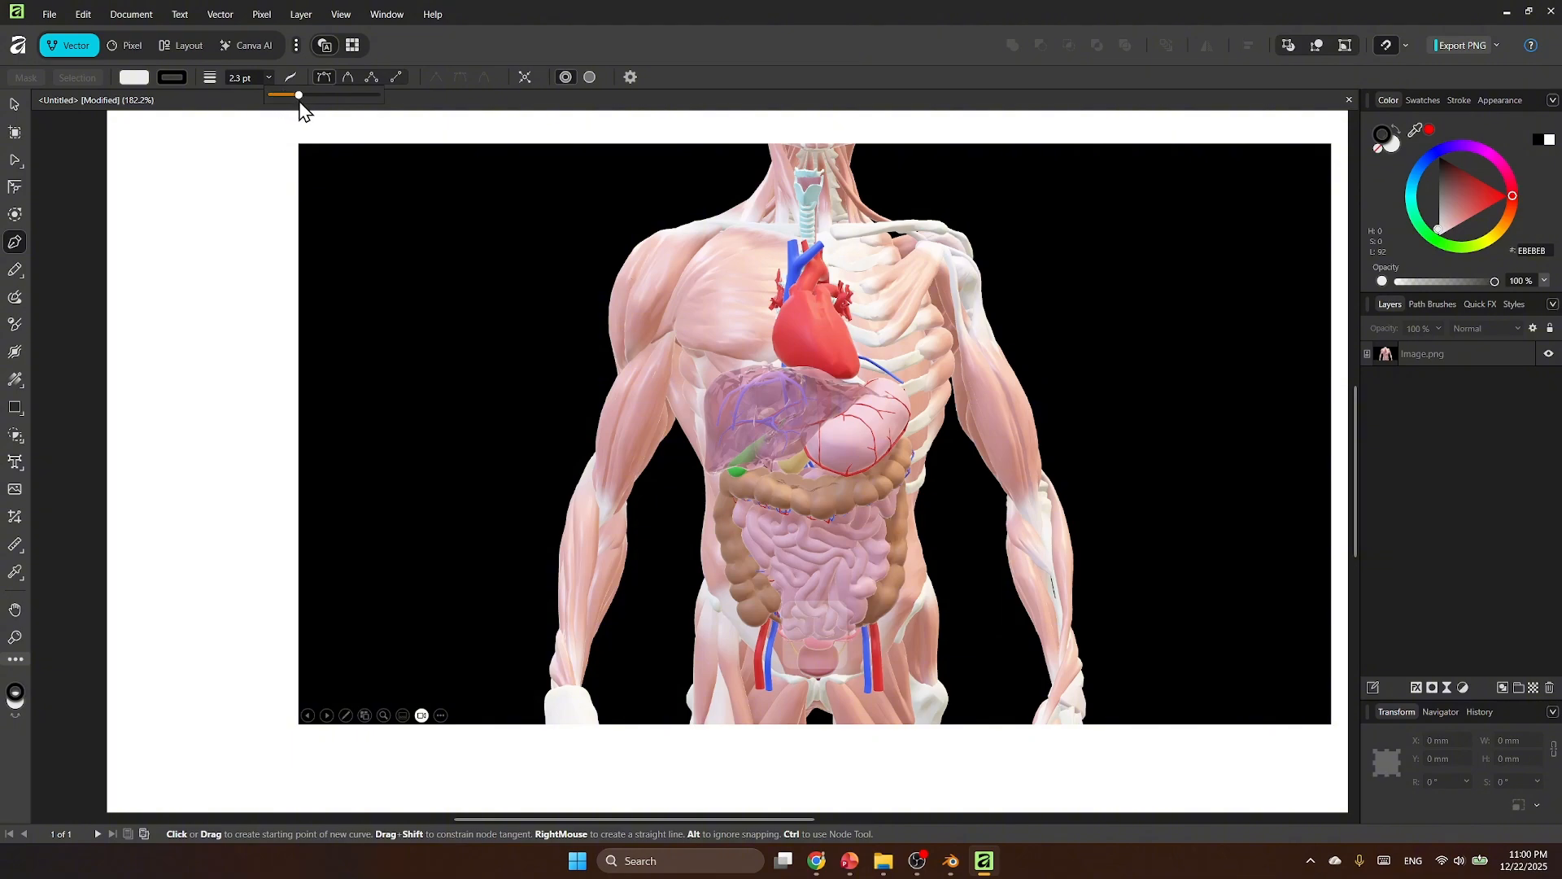
pyautogui.click(364, 237)
pyautogui.click(386, 228)
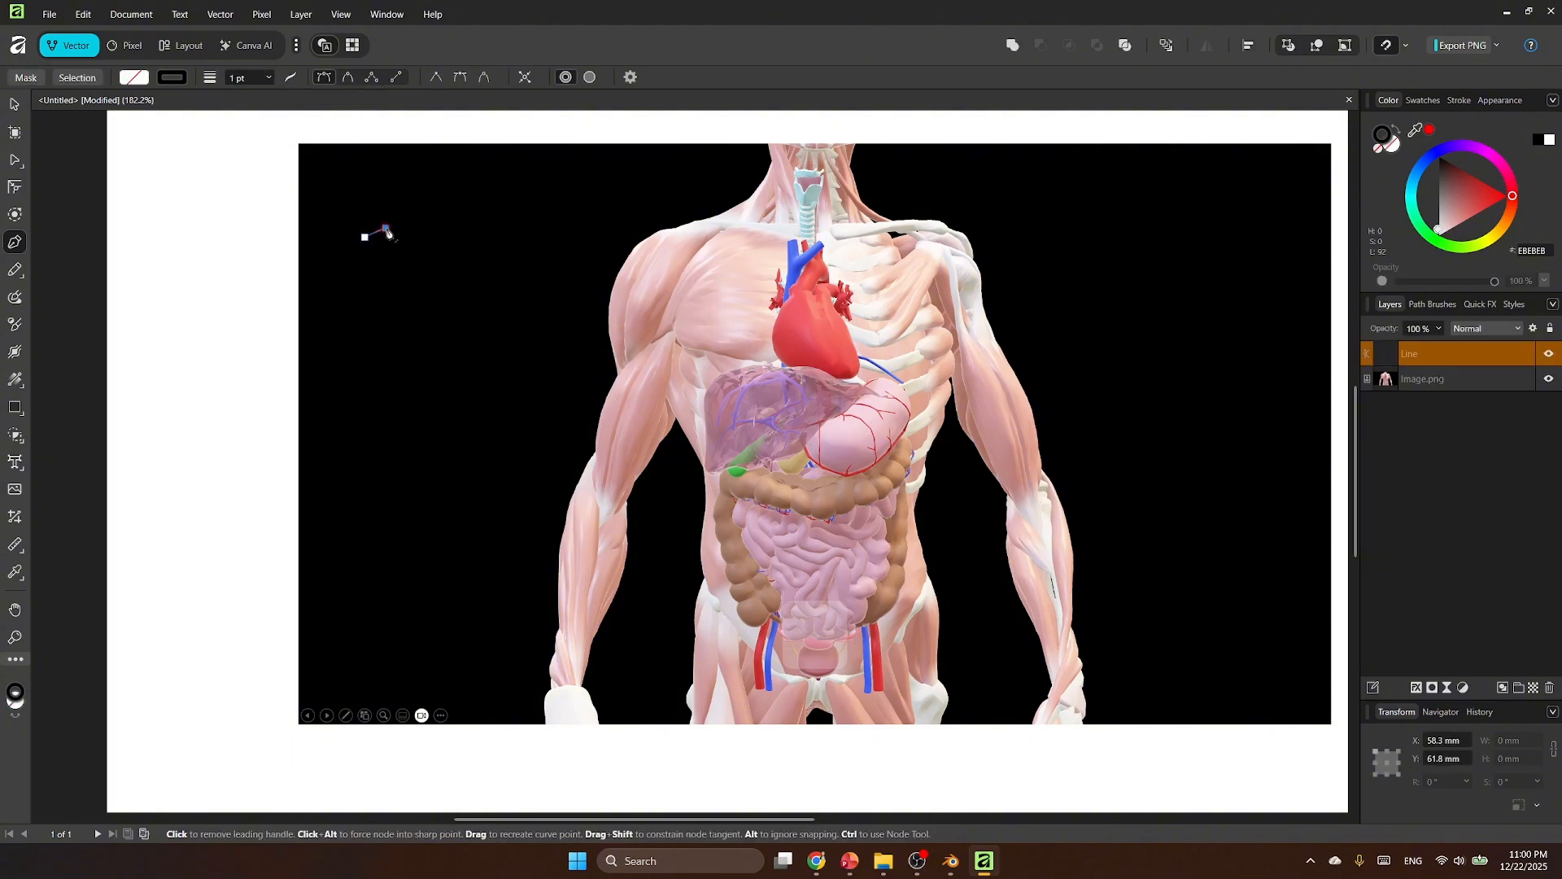
pyautogui.click(426, 299)
pyautogui.click(396, 386)
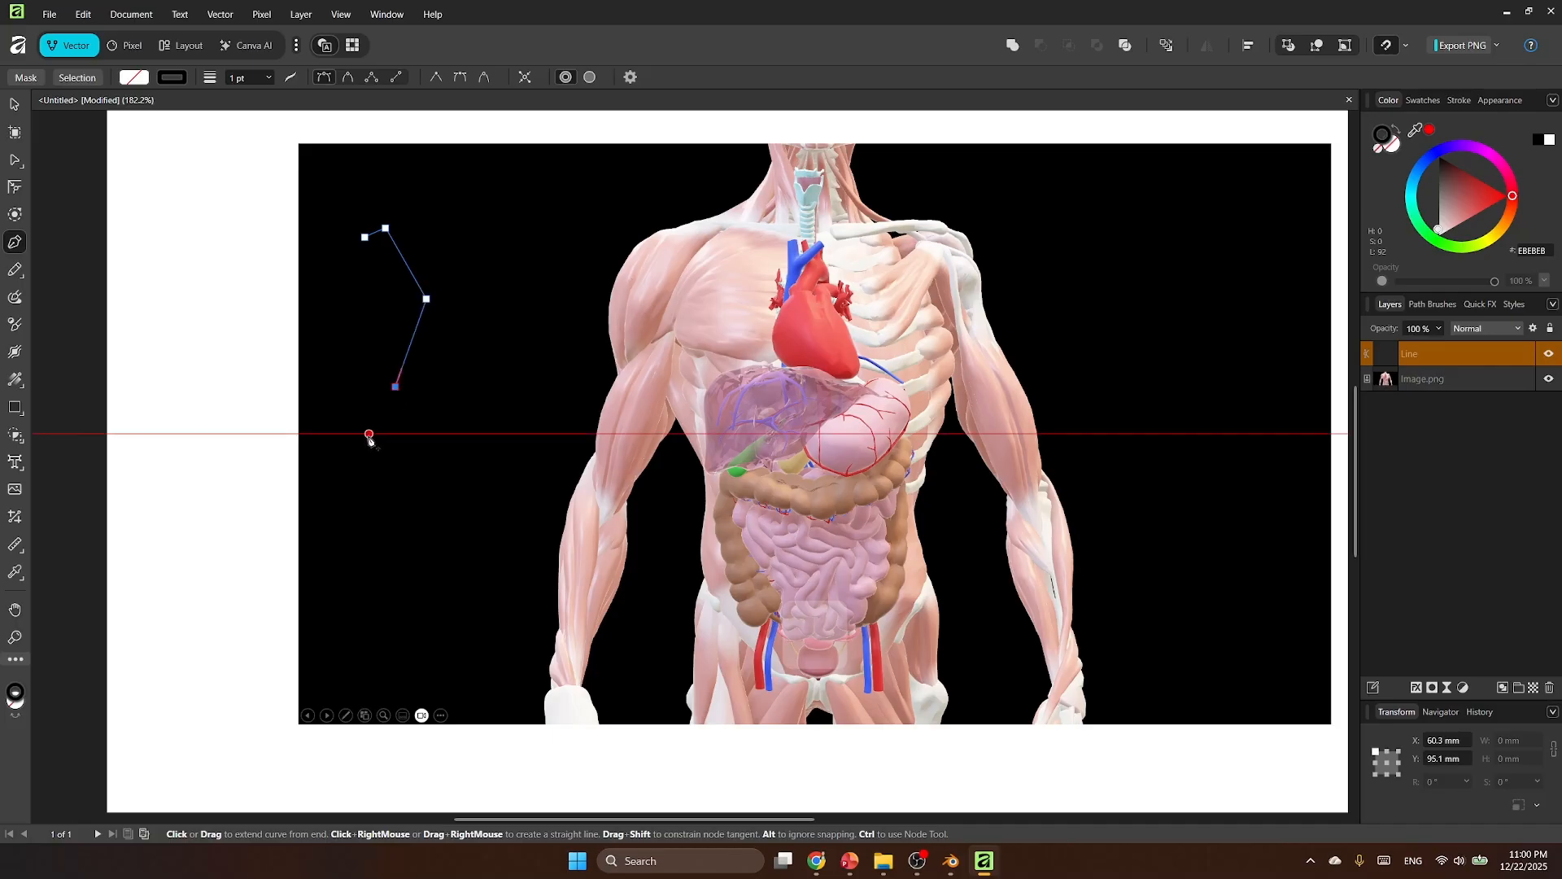
pyautogui.hotkey('ctrl', 'z')
pyautogui.hotkey('ctrl', 'z')
pyautogui.hotkey('ctrl', 'z')
pyautogui.hotkey('ctrl', 'z')
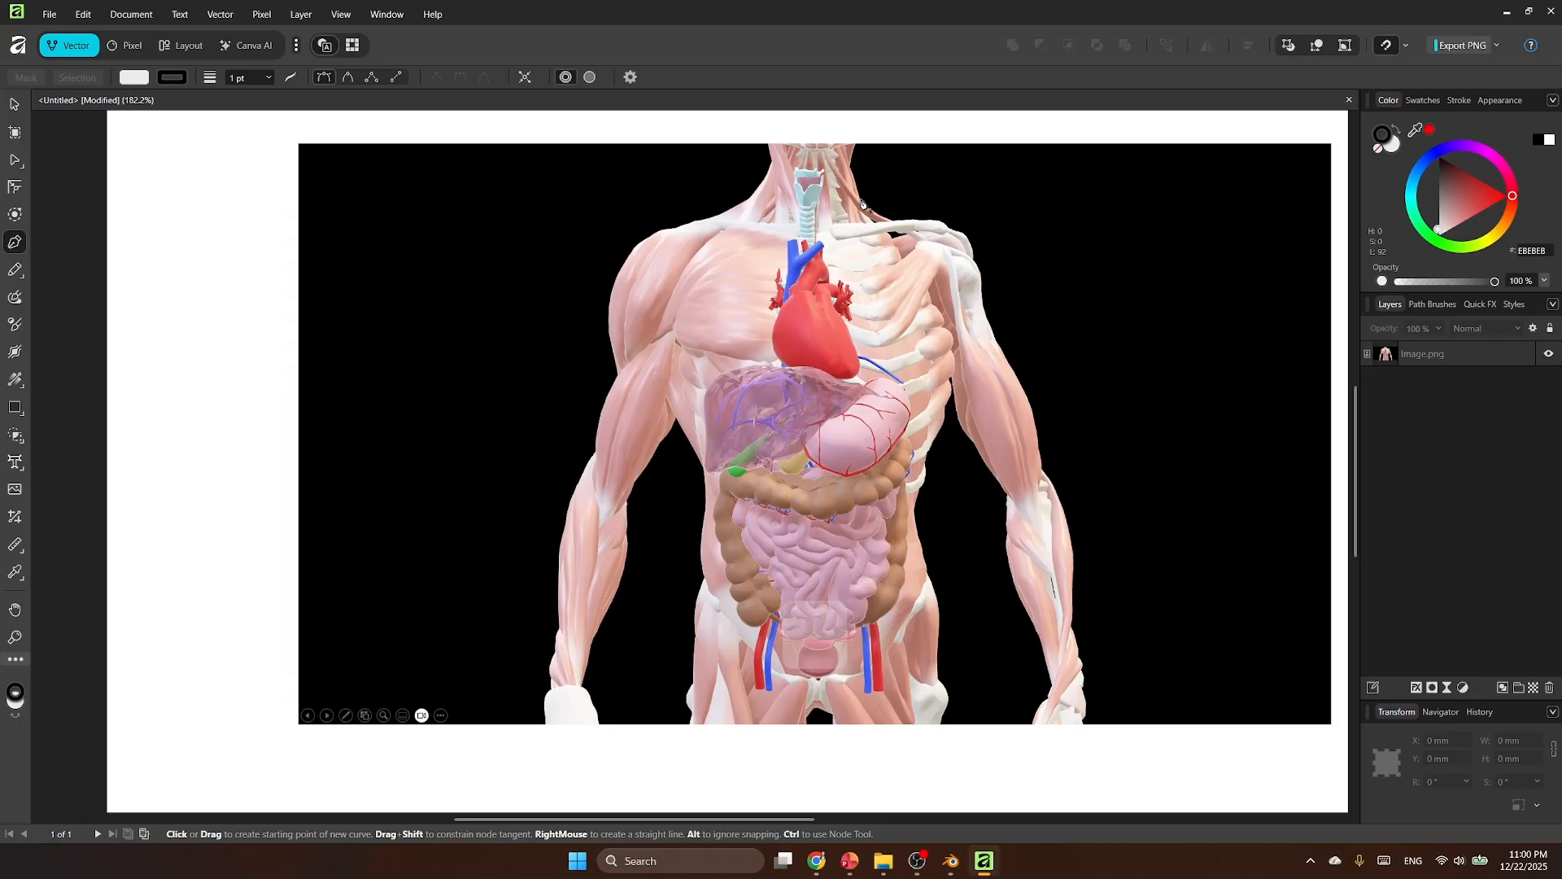
# Step: Start a pen curve at the base of the neck and trace over the shoulder on the image's right side
pyautogui.click(862, 202)
pyautogui.click(880, 214)
pyautogui.scroll(2, 913, 206)
pyautogui.moveTo(887, 227); pyautogui.dragTo(1064, 358)
pyautogui.click(967, 238)
pyautogui.hotkey('ctrl', 'z')
pyautogui.click(1005, 288)
pyautogui.click(1027, 373)
# Step: Continue the curve down the outer edge of the image's right-hand arm to the wrist
pyautogui.scroll(-2, 1037, 358)
pyautogui.moveTo(1082, 391); pyautogui.dragTo(1091, 408)
pyautogui.moveTo(1106, 468); pyautogui.dragTo(1114, 534)
pyautogui.moveTo(1115, 535); pyautogui.dragTo(1122, 527)
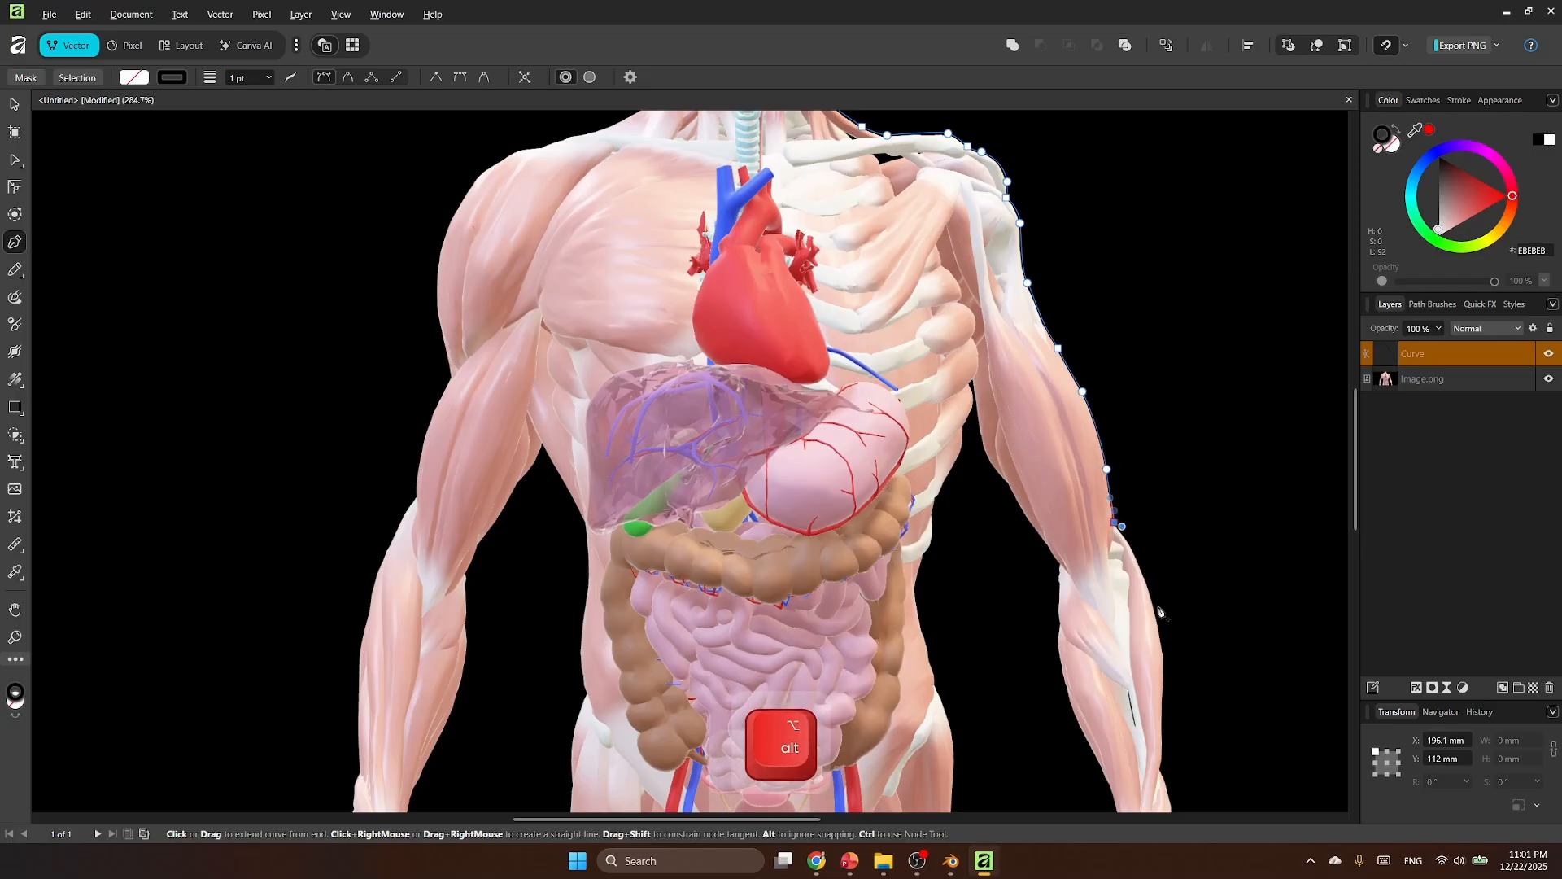
pyautogui.moveTo(1150, 592); pyautogui.dragTo(1158, 610)
pyautogui.scroll(-3, 1158, 589)
pyautogui.moveTo(1163, 498); pyautogui.dragTo(1161, 529)
pyautogui.moveTo(1159, 583); pyautogui.dragTo(1174, 630)
pyautogui.moveTo(1175, 637); pyautogui.dragTo(1172, 659)
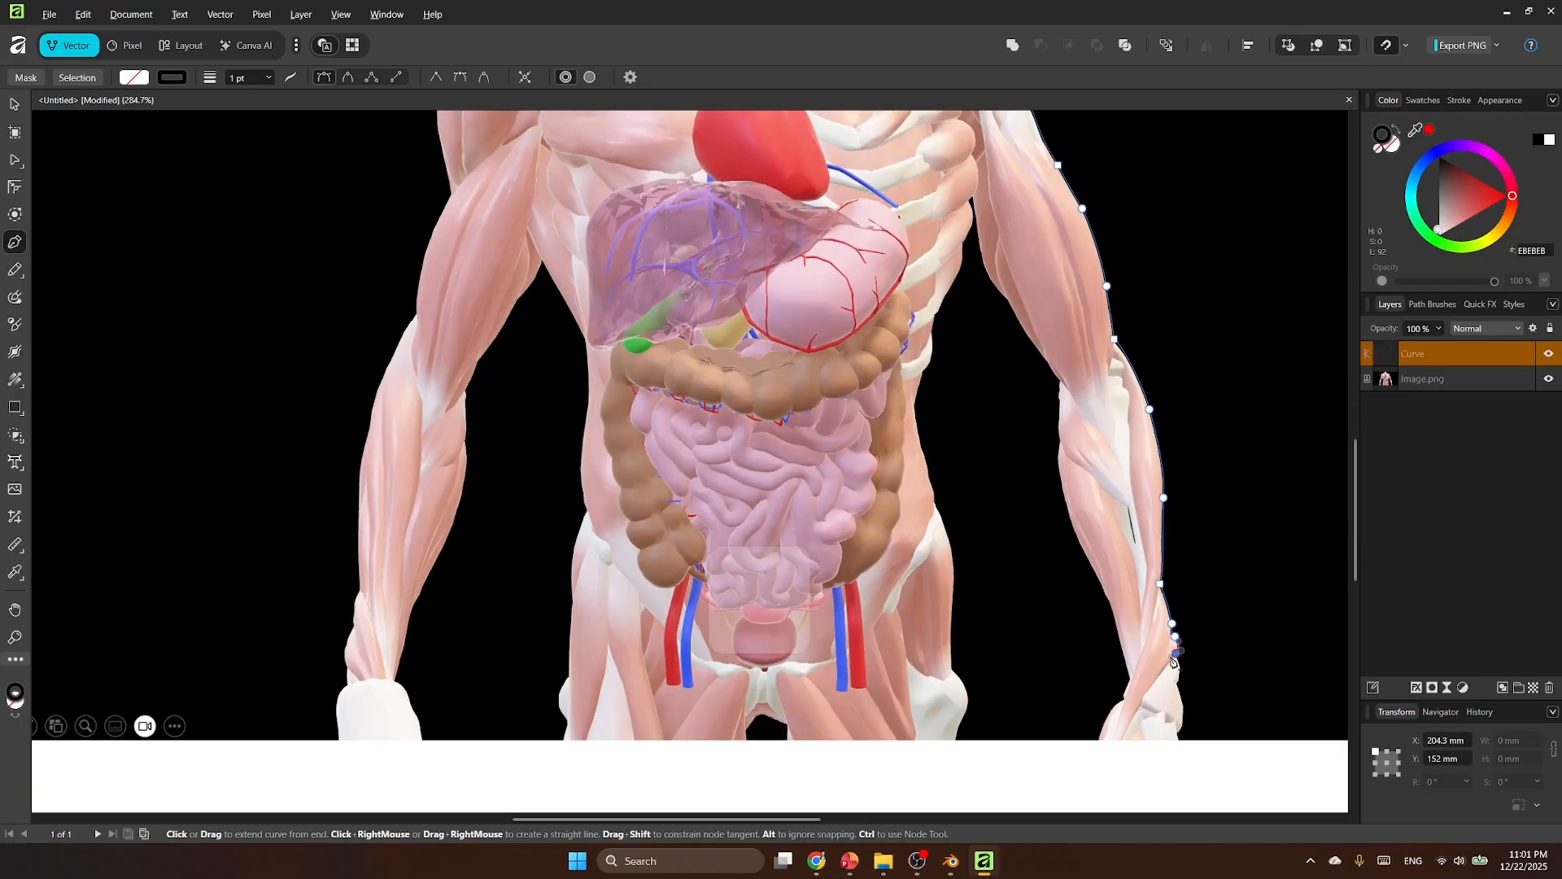
# Step: Trace the right-hand hand down to the image's lower edge, across it, and back up to the inner wrist
pyautogui.click(1177, 732)
pyautogui.click(1181, 739)
pyautogui.moveTo(1183, 714); pyautogui.dragTo(1144, 695)
pyautogui.click(1099, 740)
pyautogui.moveTo(1144, 695); pyautogui.dragTo(1120, 693)
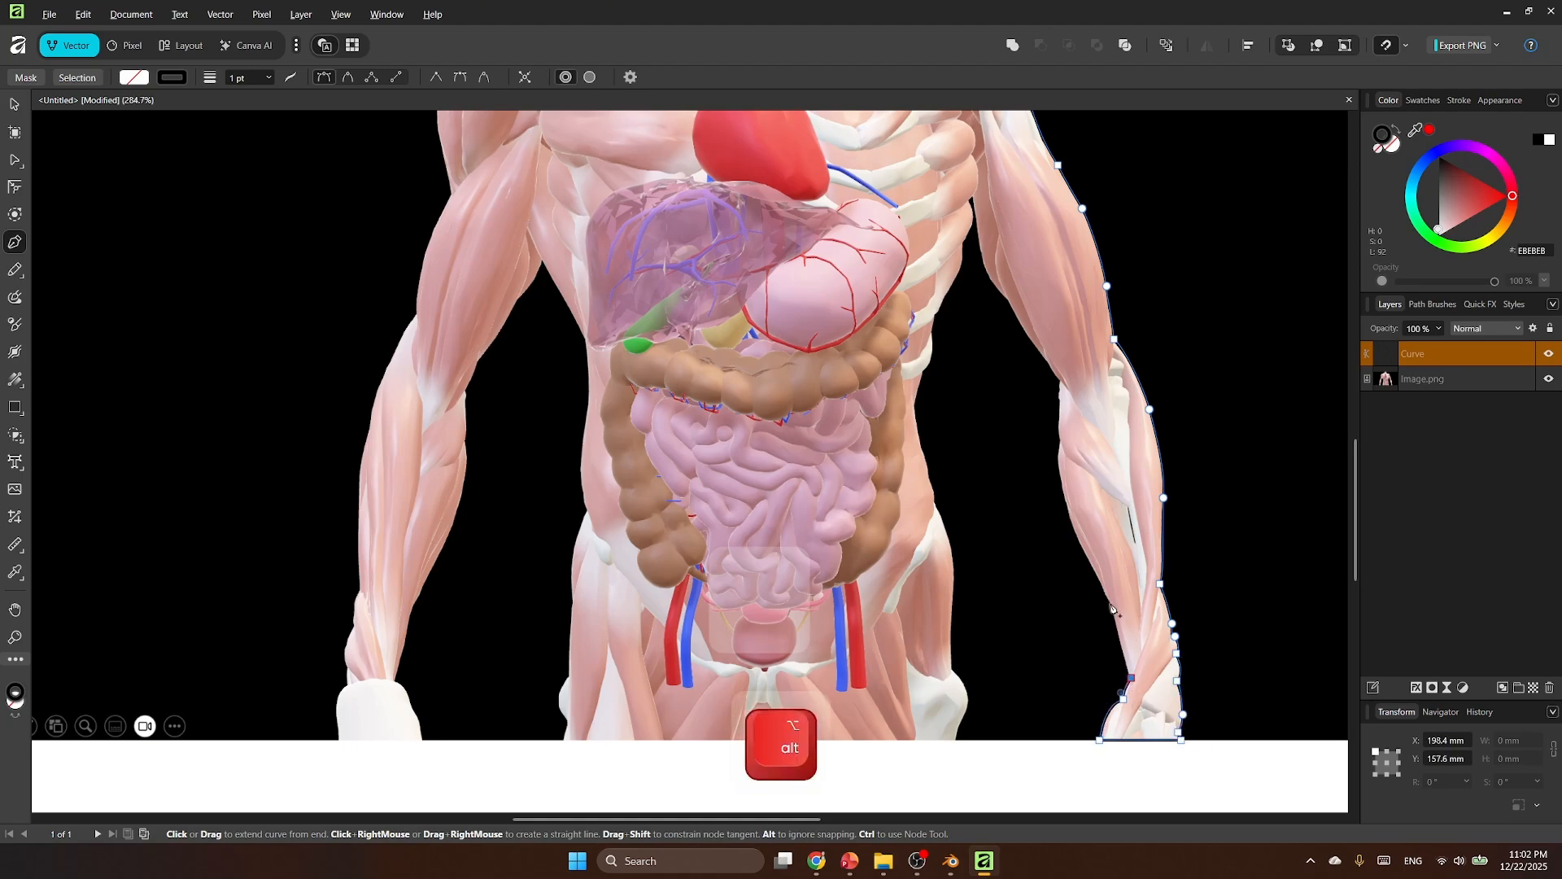
# Step: Trace the inner edge of the image's right-hand forearm from the wrist up to the elbow
pyautogui.moveTo(1111, 603); pyautogui.dragTo(1034, 495)
pyautogui.scroll(3, 1098, 592)
pyautogui.scroll(1, 1070, 511)
pyautogui.moveTo(1024, 427); pyautogui.dragTo(1023, 419)
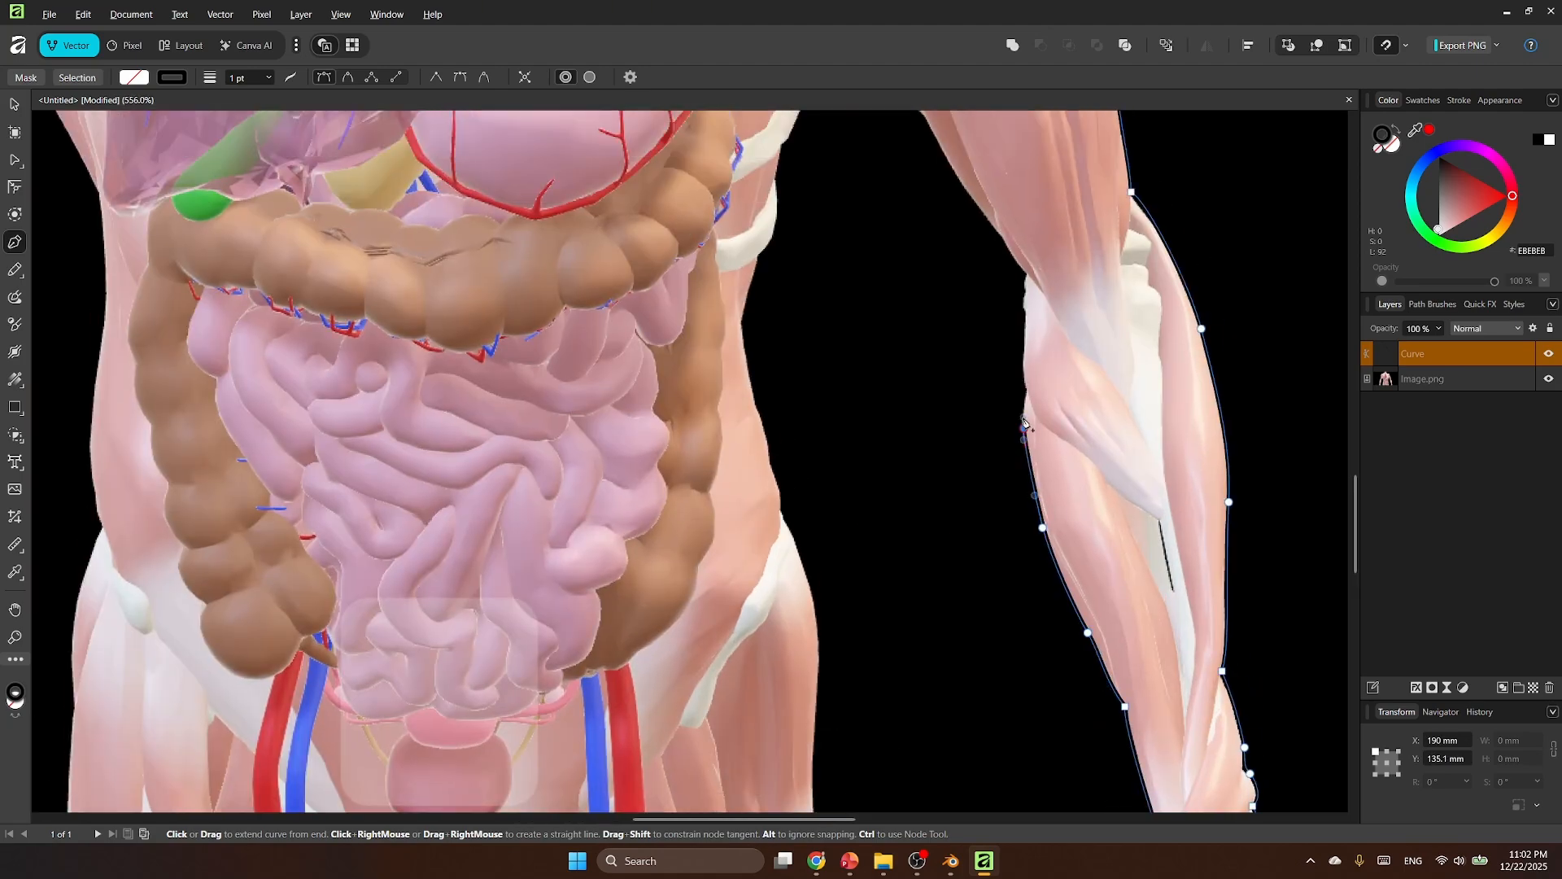
pyautogui.click(1027, 388)
pyautogui.moveTo(1024, 363); pyautogui.dragTo(1023, 353)
pyautogui.scroll(1, 1023, 353)
pyautogui.moveTo(1025, 435); pyautogui.dragTo(855, 368)
pyautogui.click(1026, 399)
pyautogui.scroll(1, 976, 366)
pyautogui.hotkey('ctrl', 'z')
# Step: Extend the curve along the inner edge of the right-hand upper arm to the armpit
pyautogui.click(925, 367)
pyautogui.press('space')
pyautogui.scroll(1, 919, 370)
pyautogui.scroll(2, 878, 375)
pyautogui.click(856, 303)
# Step: Trace down the side of the ribcage from the right-hand armpit to the waist
pyautogui.click(847, 311)
pyautogui.click(837, 393)
pyautogui.moveTo(834, 433); pyautogui.dragTo(829, 447)
pyautogui.scroll(-3, 825, 443)
pyautogui.moveTo(790, 381); pyautogui.dragTo(788, 393)
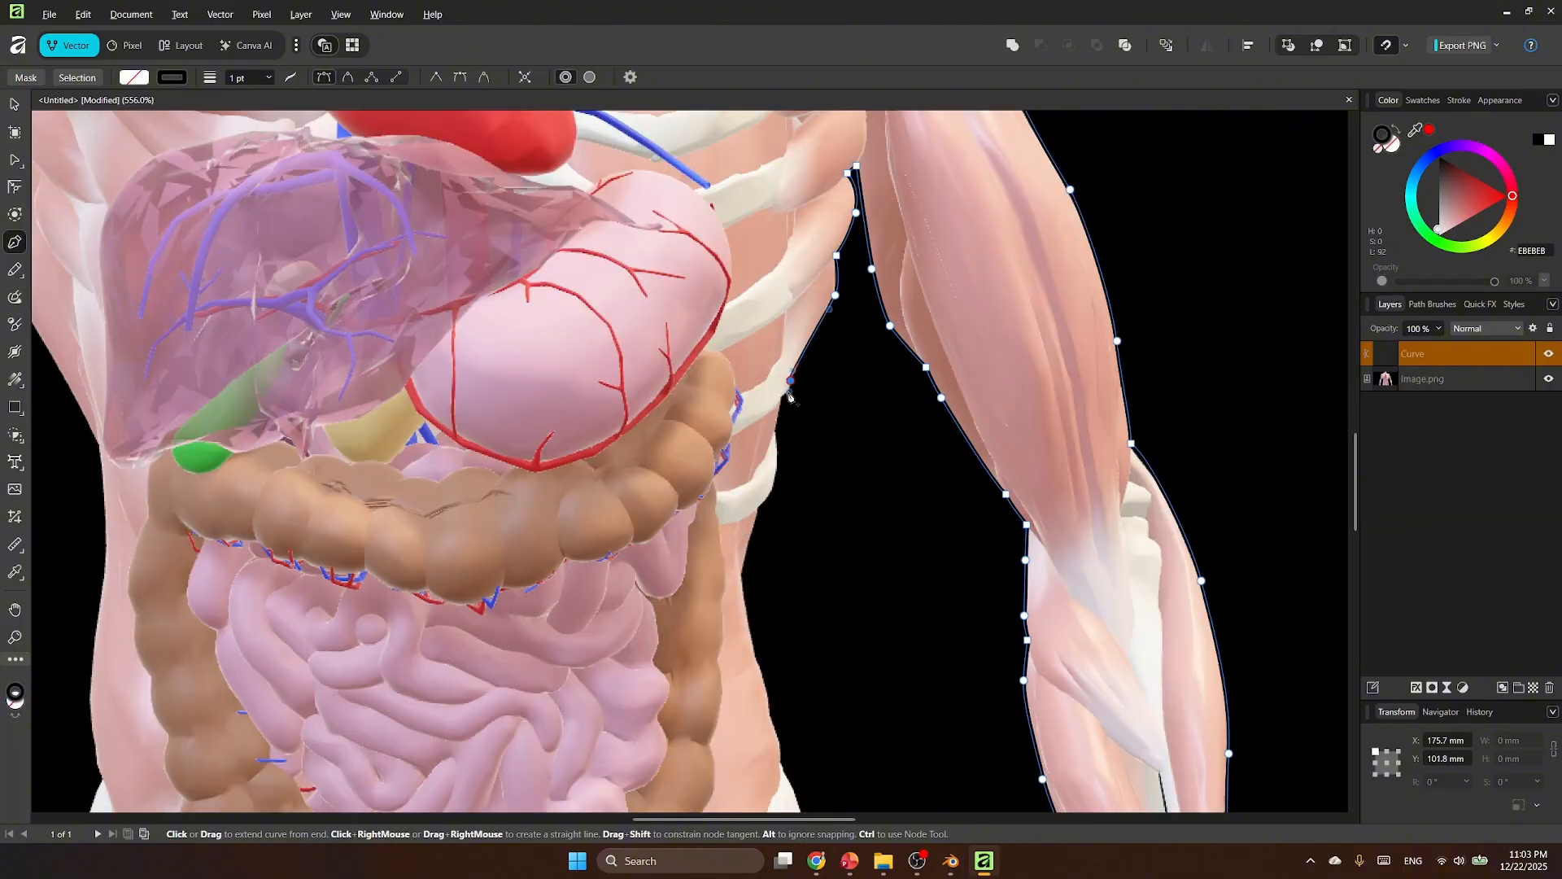
pyautogui.hotkey('ctrl', 'z')
pyautogui.moveTo(776, 472); pyautogui.dragTo(769, 498)
pyautogui.click(758, 506)
pyautogui.scroll(-2, 753, 496)
pyautogui.click(741, 477)
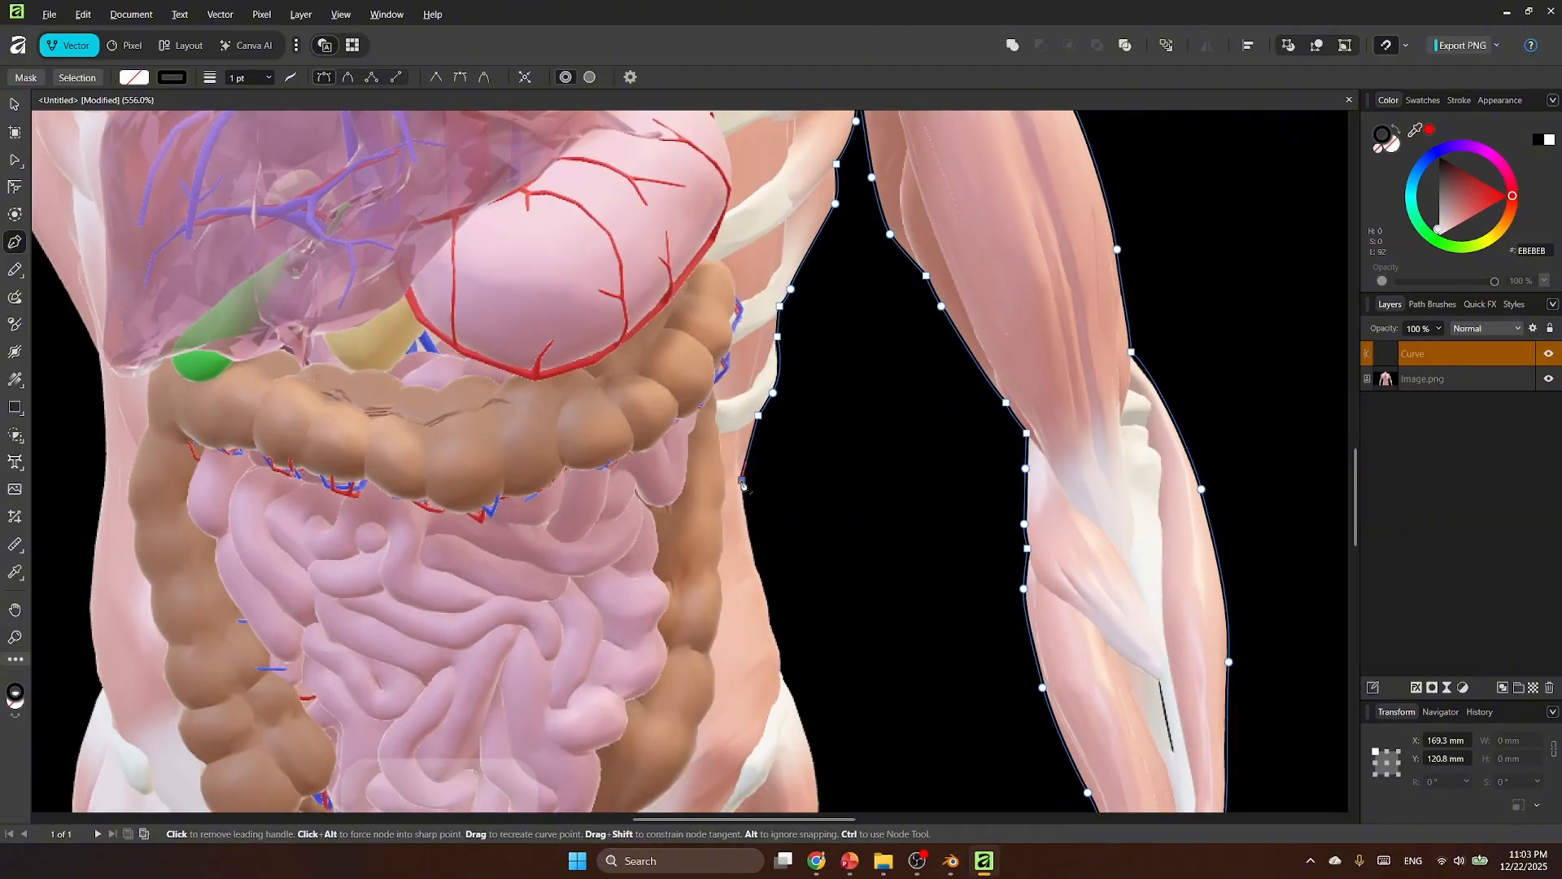
# Step: Continue the curve from the waist along the flank and outer thigh to the hip bone on the image's right side
pyautogui.scroll(-3, 765, 464)
pyautogui.moveTo(758, 410); pyautogui.dragTo(762, 428)
pyautogui.moveTo(768, 455); pyautogui.dragTo(804, 472)
pyautogui.scroll(-2, 776, 467)
pyautogui.click(778, 424)
pyautogui.scroll(-1, 790, 459)
pyautogui.scroll(-3, 822, 497)
pyautogui.click(814, 424)
pyautogui.click(816, 502)
pyautogui.click(813, 596)
pyautogui.scroll(-2, 814, 598)
pyautogui.moveTo(815, 607); pyautogui.dragTo(832, 629)
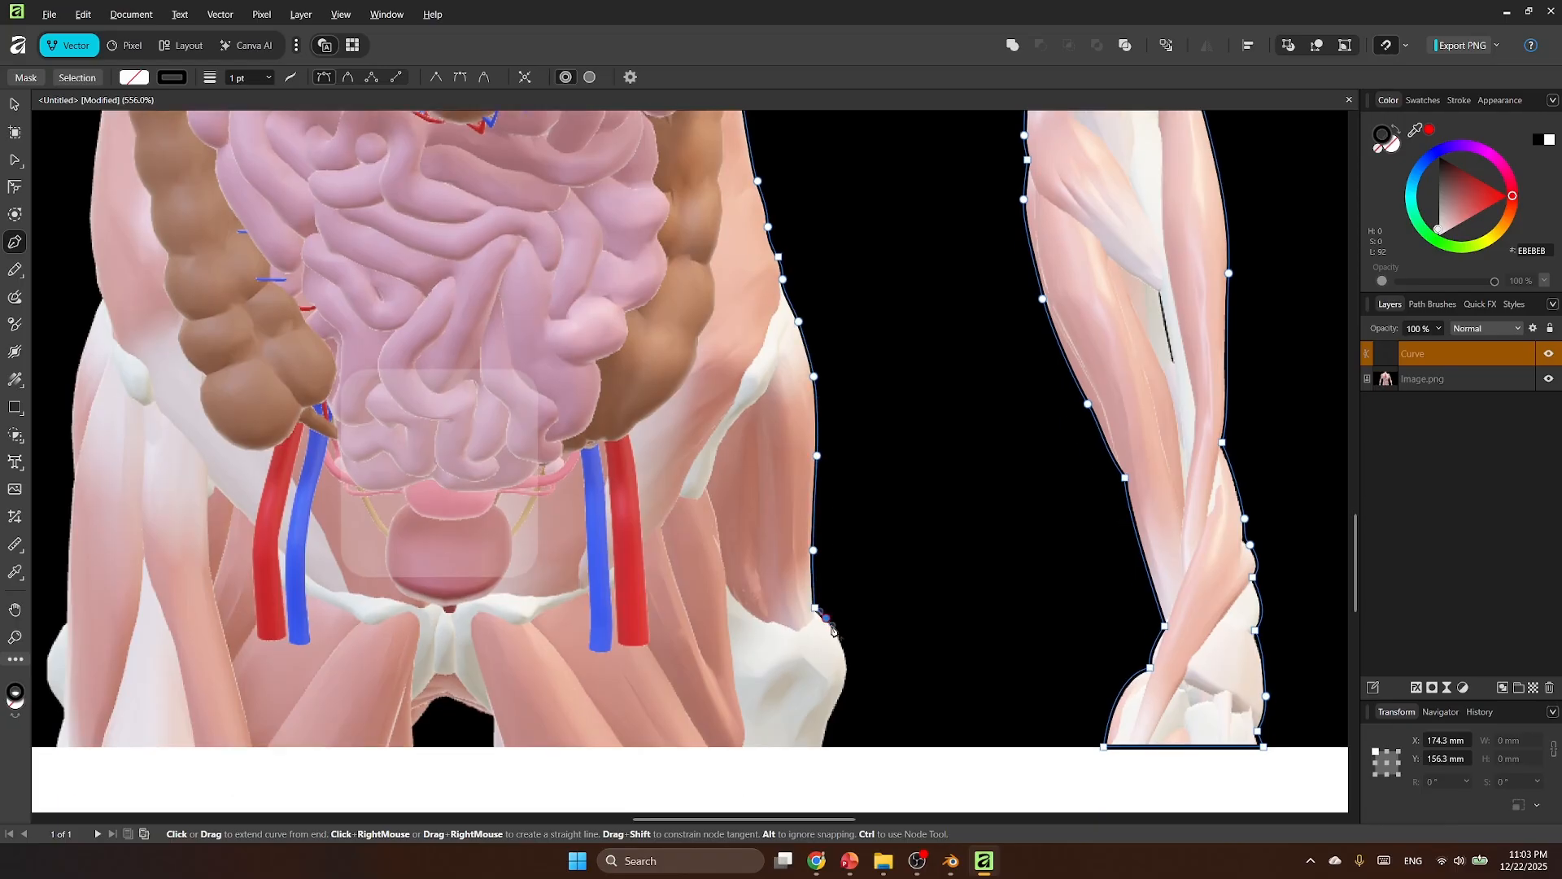
# Step: Trace along the image's lower edge, around the gap between the thighs, to the outer edge of the opposite thigh
pyautogui.moveTo(843, 686); pyautogui.dragTo(841, 696)
pyautogui.scroll(-1, 840, 696)
pyautogui.click(822, 701)
pyautogui.moveTo(827, 672); pyautogui.dragTo(874, 651)
pyautogui.hscroll(-5, 822, 703)
pyautogui.click(928, 700)
pyautogui.click(928, 669)
pyautogui.moveTo(860, 659); pyautogui.dragTo(854, 666)
pyautogui.click(846, 680)
pyautogui.click(850, 700)
pyautogui.click(490, 700)
pyautogui.hscroll(-3, 491, 701)
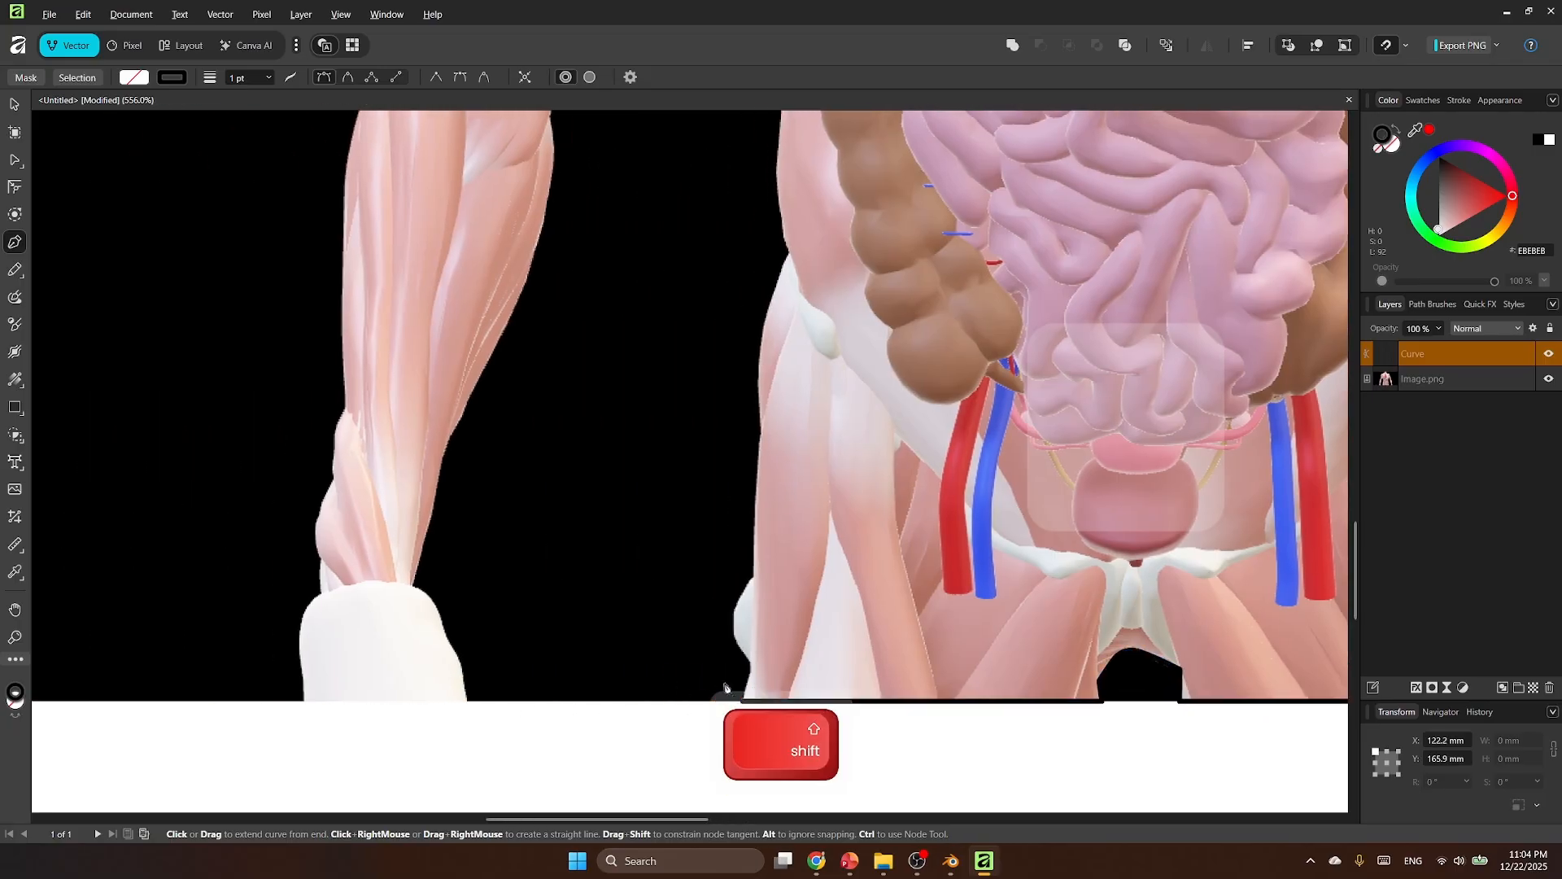
# Step: Trace up the hip and torso on the image's left side to the armpit
pyautogui.moveTo(751, 672); pyautogui.dragTo(781, 521)
pyautogui.click(754, 577)
pyautogui.scroll(3, 761, 581)
pyautogui.scroll(2, 758, 567)
pyautogui.scroll(2, 782, 560)
pyautogui.scroll(2, 779, 555)
pyautogui.scroll(2, 792, 534)
pyautogui.click(703, 380)
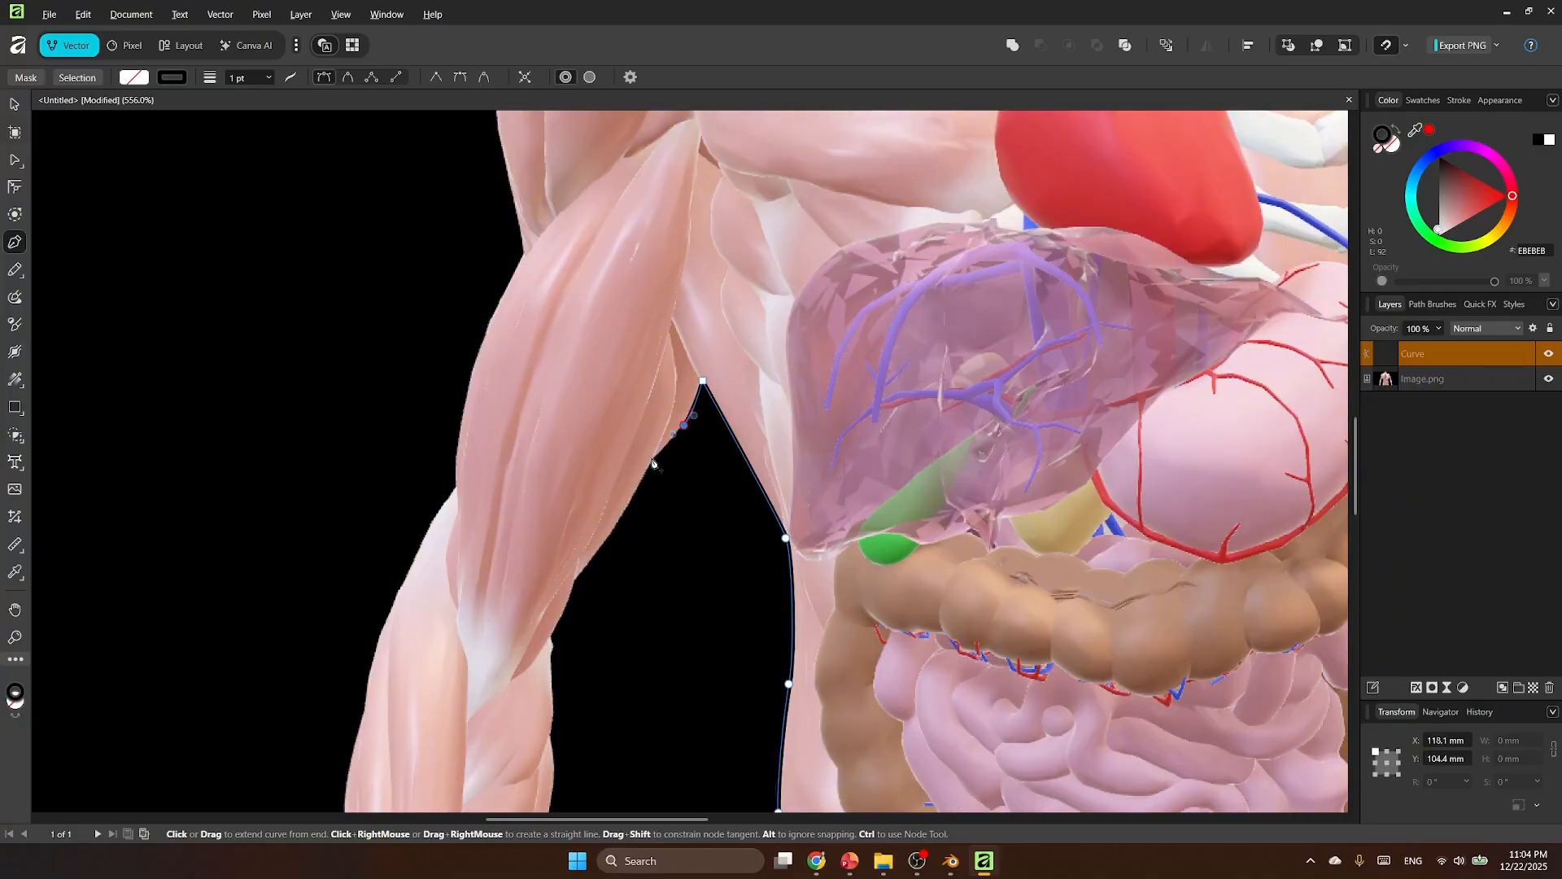
# Step: Trace down the inner edge of the image's left-hand upper arm from the armpit to the elbow
pyautogui.click(650, 457)
pyautogui.scroll(-1, 651, 457)
pyautogui.moveTo(628, 429); pyautogui.dragTo(615, 451)
pyautogui.click(577, 502)
pyautogui.scroll(-1, 560, 516)
pyautogui.click(550, 482)
# Step: Follow the inner elbow and the upper part of the left-hand forearm with curve points
pyautogui.moveTo(556, 492); pyautogui.dragTo(556, 499)
pyautogui.moveTo(551, 508); pyautogui.dragTo(554, 488)
pyautogui.scroll(-2, 554, 488)
pyautogui.click(550, 391)
pyautogui.moveTo(556, 422); pyautogui.dragTo(555, 436)
pyautogui.scroll(-1, 533, 535)
pyautogui.moveTo(542, 506)
pyautogui.mouseDown()
pyautogui.moveTo(534, 535)
pyautogui.moveTo(514, 516)
pyautogui.mouseUp()
pyautogui.scroll(-1, 511, 543)
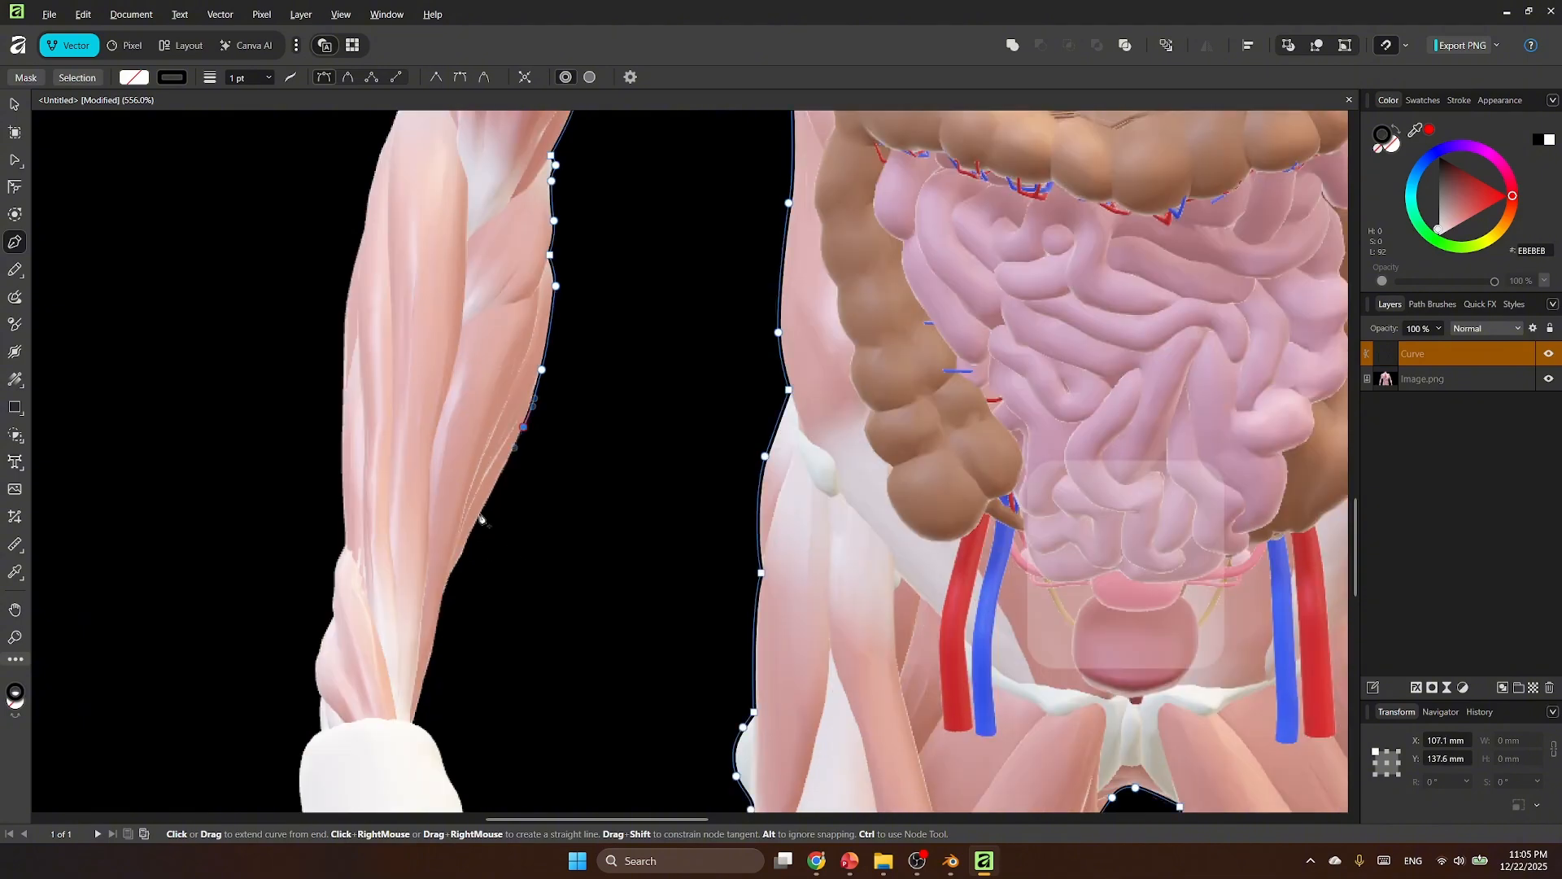
# Step: Continue the curve down the inner edge of the left-hand lower forearm to the wrist
pyautogui.click(479, 513)
pyautogui.click(453, 565)
pyautogui.click(439, 613)
pyautogui.scroll(-1, 439, 612)
pyautogui.click(431, 582)
pyautogui.click(420, 627)
pyautogui.click(411, 653)
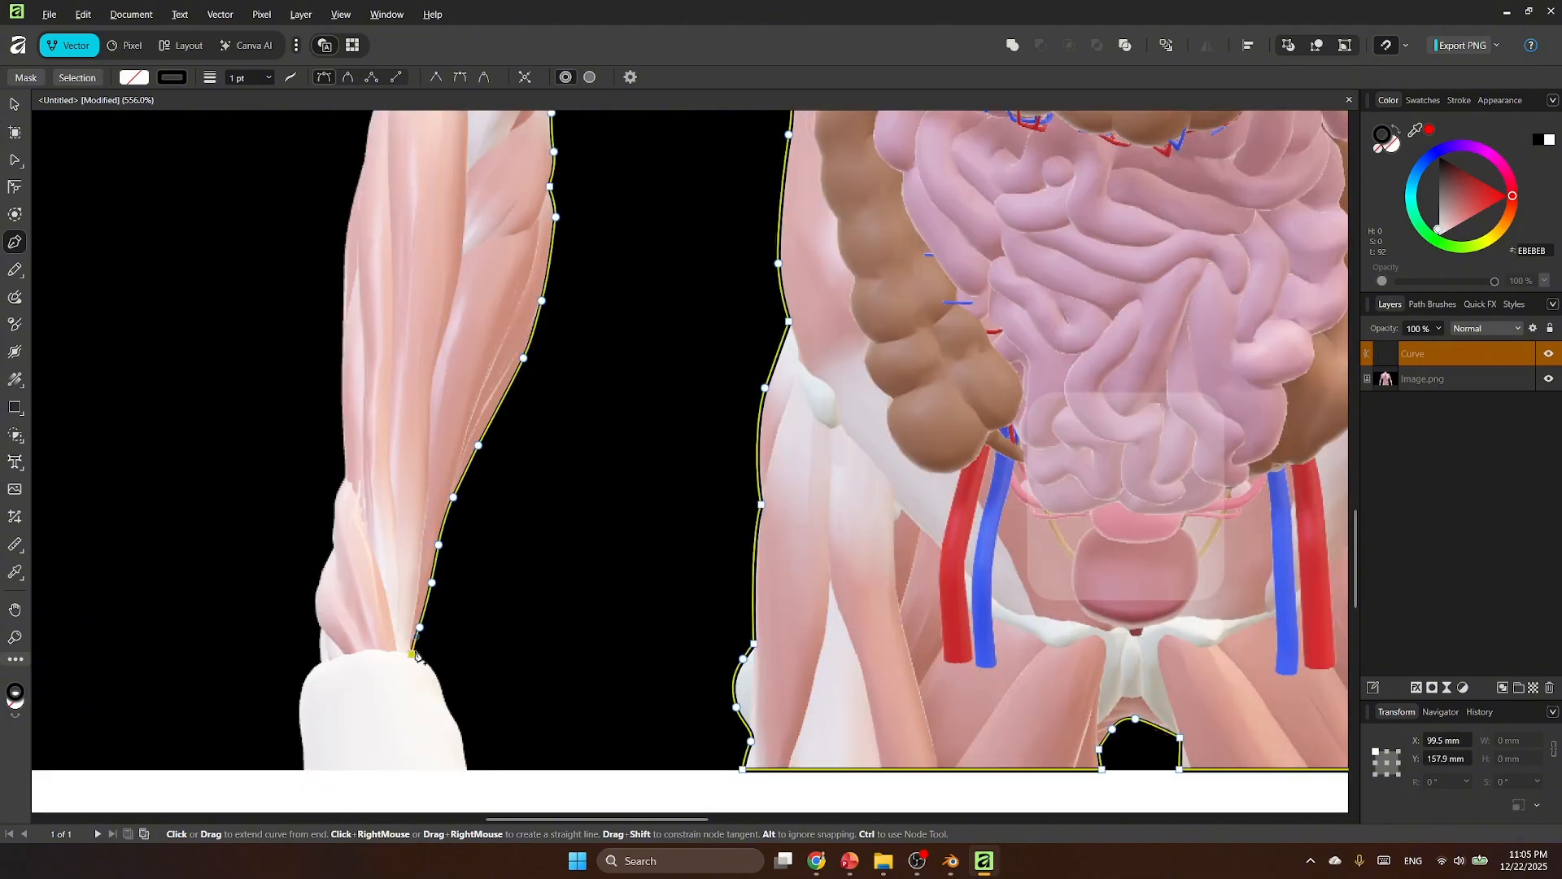
# Step: Trace around the left-hand hand, running along the image's lower edge and back up its outer side
pyautogui.click(463, 740)
pyautogui.click(465, 769)
pyautogui.click(305, 768)
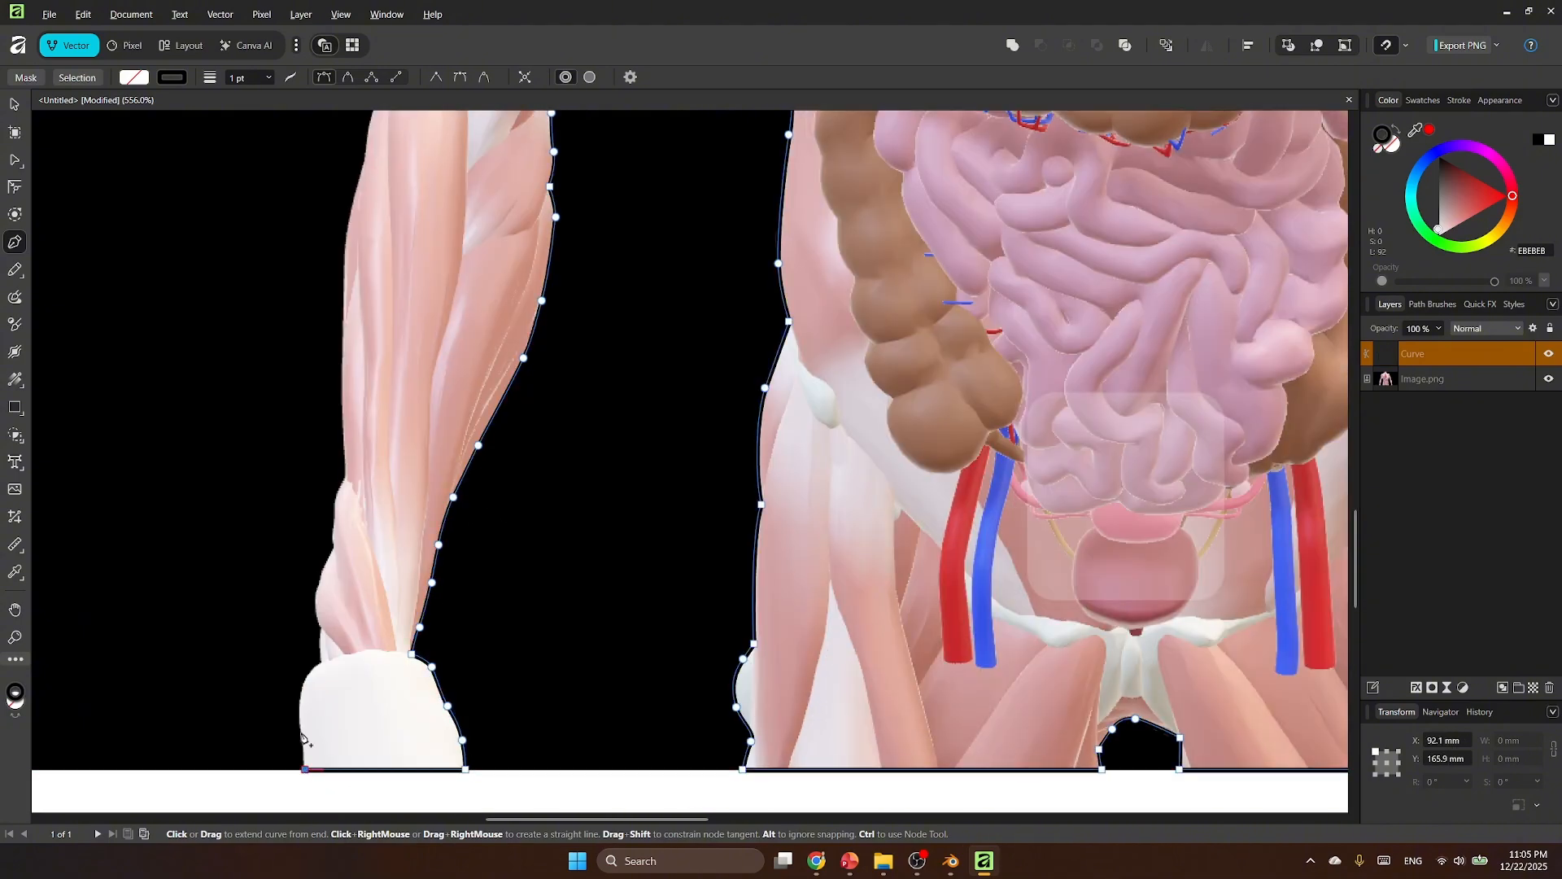
pyautogui.click(308, 677)
pyautogui.scroll(1, 317, 667)
# Step: Trace the outer contour of the left-hand wrist and lower forearm upward
pyautogui.click(327, 584)
pyautogui.scroll(1, 333, 585)
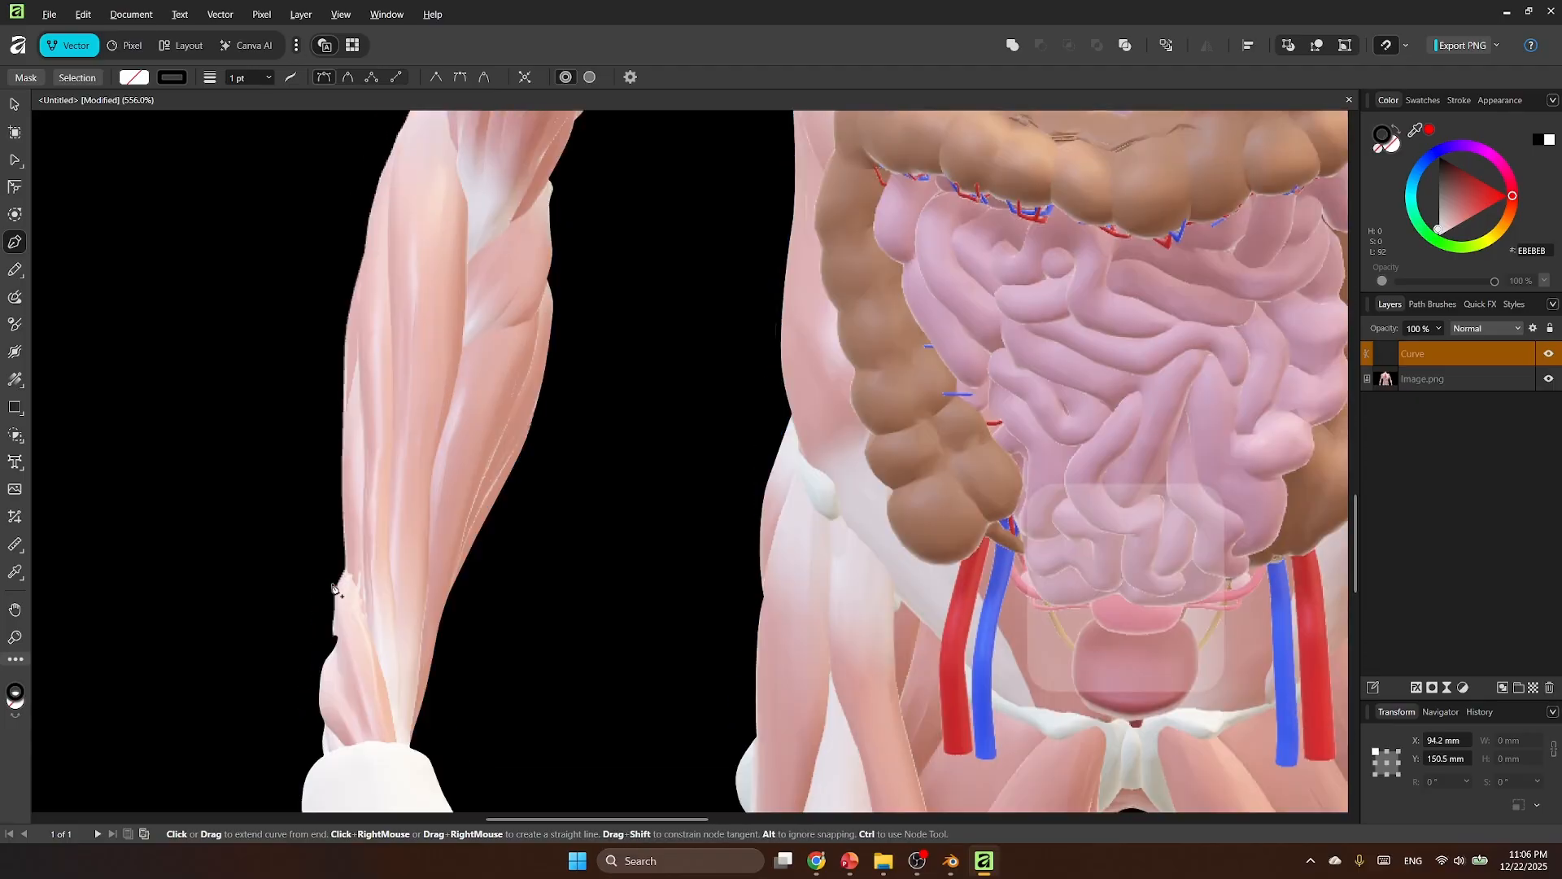
pyautogui.click(335, 628)
pyautogui.click(339, 593)
pyautogui.click(347, 583)
pyautogui.scroll(2, 339, 584)
pyautogui.moveTo(342, 635); pyautogui.dragTo(359, 548)
pyautogui.click(345, 537)
# Step: Continue the curve up the outer edge of the left-hand forearm to the elbow
pyautogui.scroll(4, 346, 538)
pyautogui.moveTo(365, 526); pyautogui.dragTo(367, 515)
pyautogui.scroll(3, 370, 521)
pyautogui.scroll(3, 378, 537)
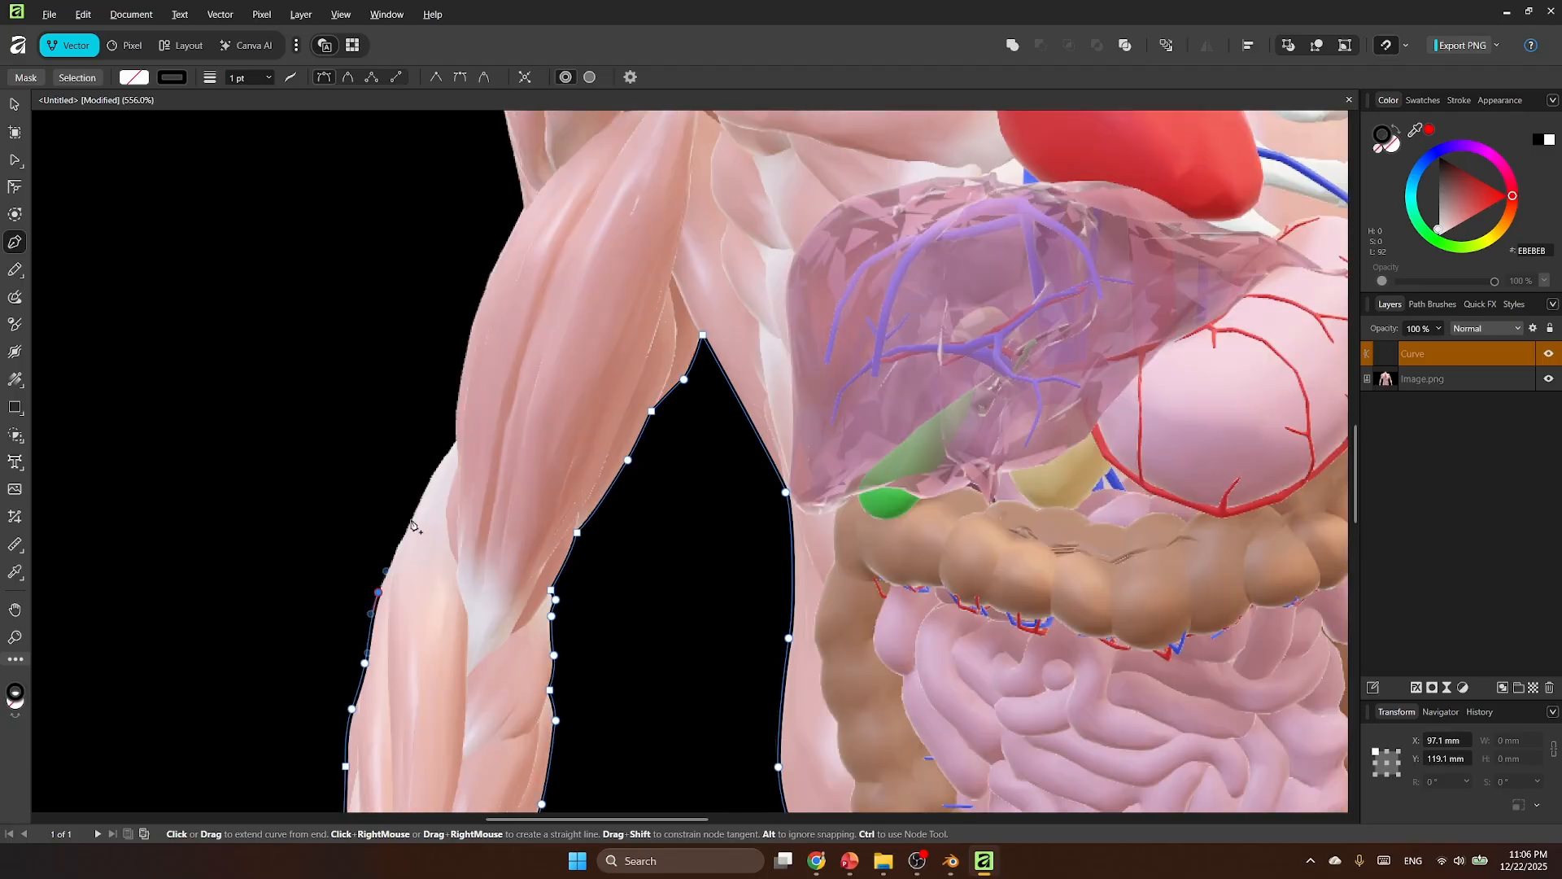
pyautogui.click(378, 589)
pyautogui.click(413, 513)
pyautogui.click(455, 439)
# Step: Continue the curve up the outer edge of the left-hand upper arm to the side of the shoulder
pyautogui.scroll(5, 468, 439)
pyautogui.click(472, 441)
pyautogui.scroll(3, 486, 413)
pyautogui.moveTo(523, 413); pyautogui.dragTo(495, 356)
pyautogui.scroll(3, 521, 400)
pyautogui.scroll(6, 498, 362)
pyautogui.click(515, 426)
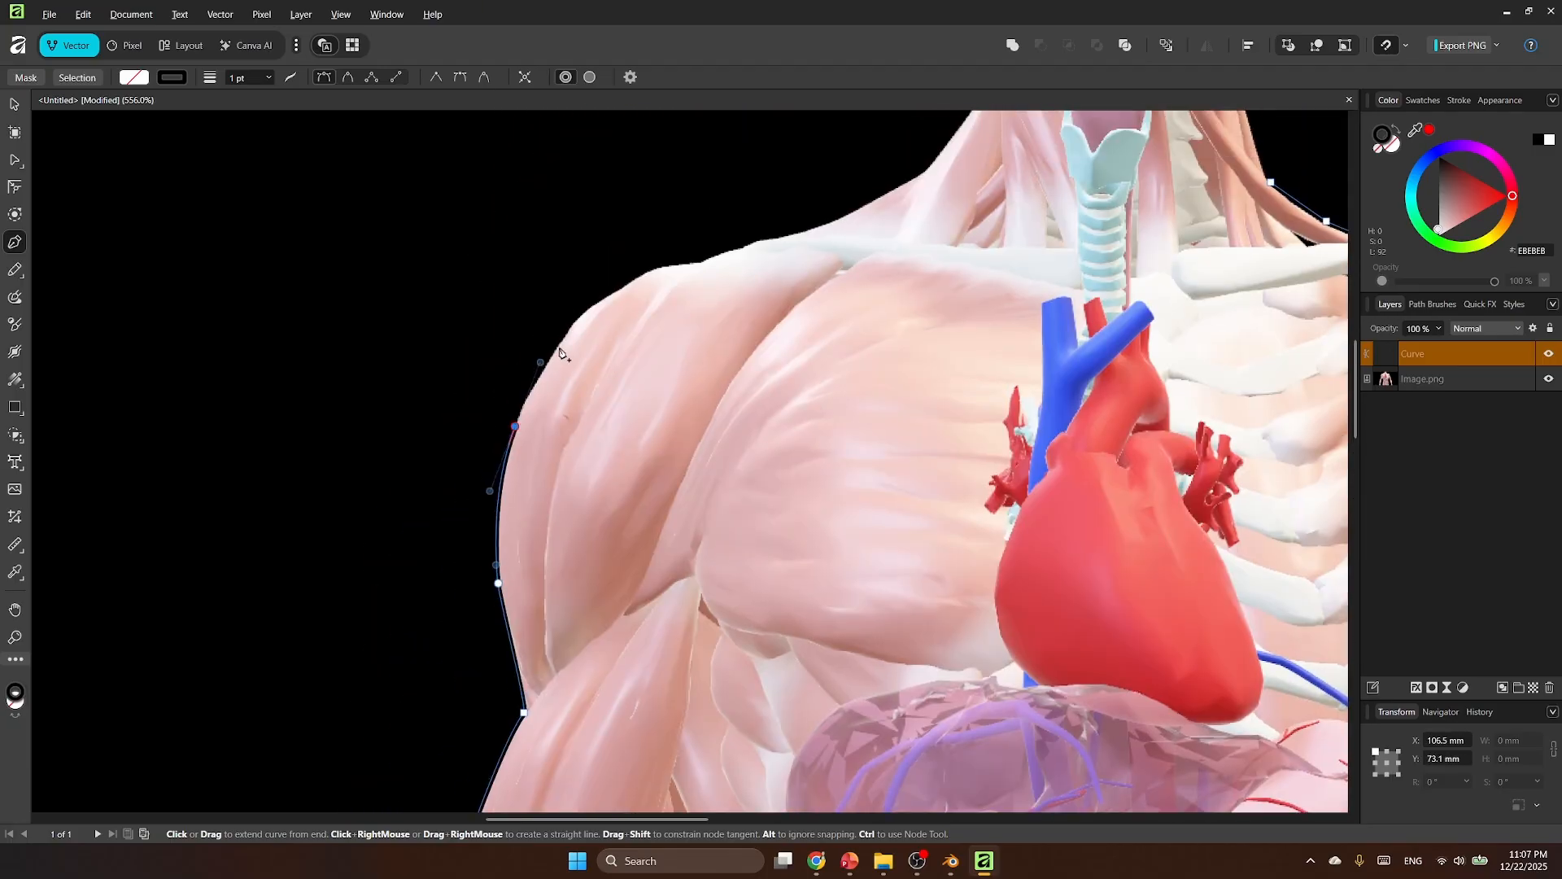
# Step: Trace over the rounded top of the left-hand shoulder to the start of the collarbone slope
pyautogui.click(566, 335)
pyautogui.scroll(3, 575, 334)
pyautogui.click(620, 425)
pyautogui.moveTo(687, 401); pyautogui.dragTo(756, 379)
pyautogui.scroll(5, 756, 390)
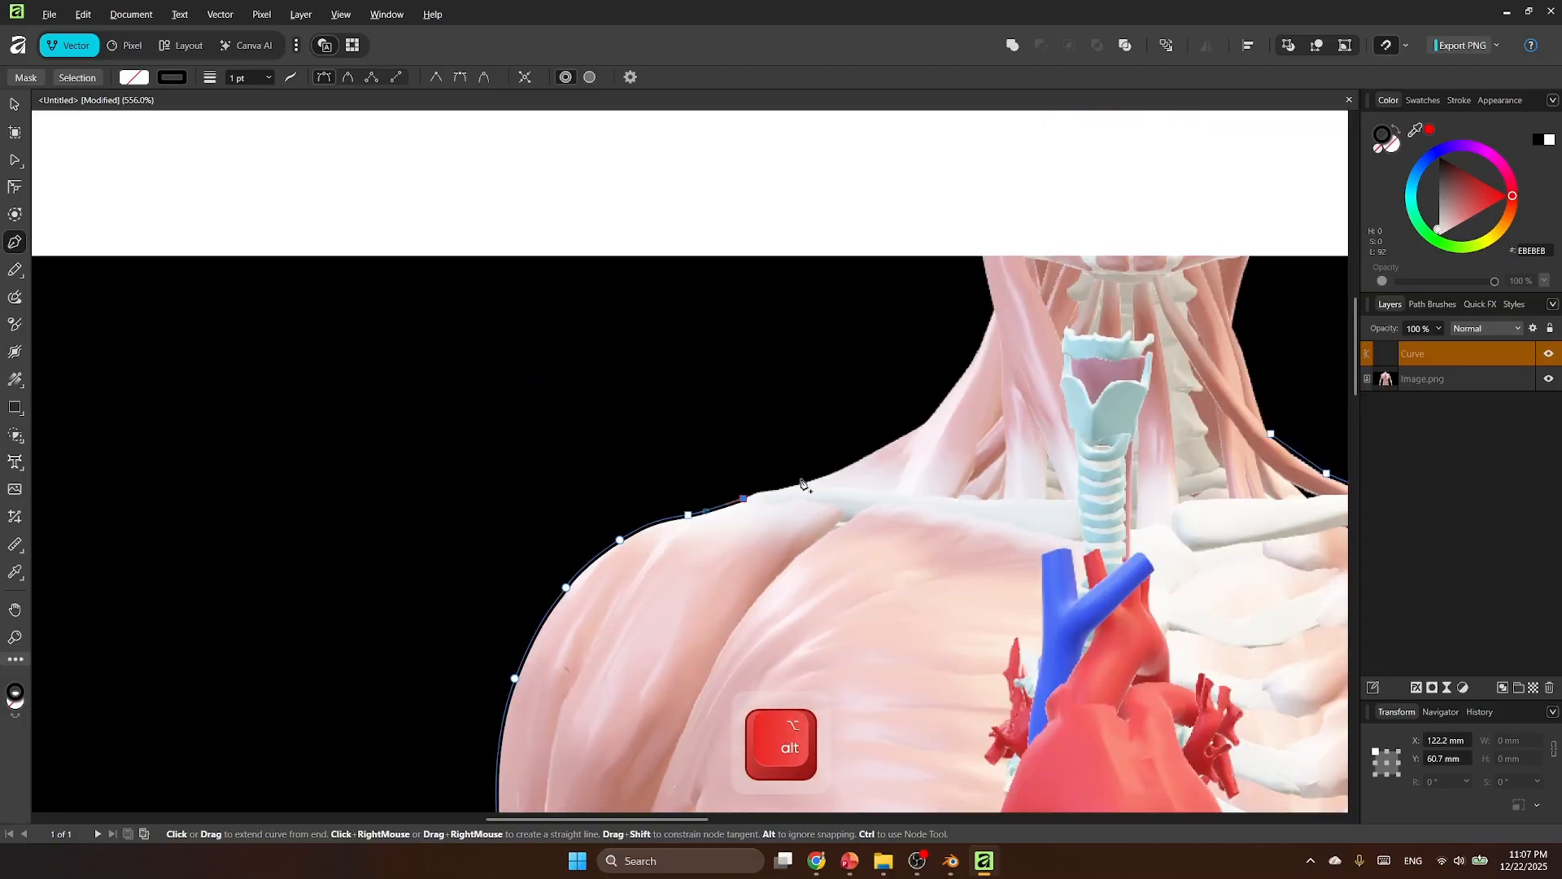
# Step: Continue the curve along the left-hand collarbone slope and up the side of the neck to the image's upper edge
pyautogui.moveTo(775, 488); pyautogui.dragTo(791, 485)
pyautogui.moveTo(858, 459); pyautogui.dragTo(877, 452)
pyautogui.scroll(4, 935, 413)
pyautogui.moveTo(927, 419); pyautogui.dragTo(984, 371)
pyautogui.click(994, 401)
pyautogui.scroll(1, 994, 402)
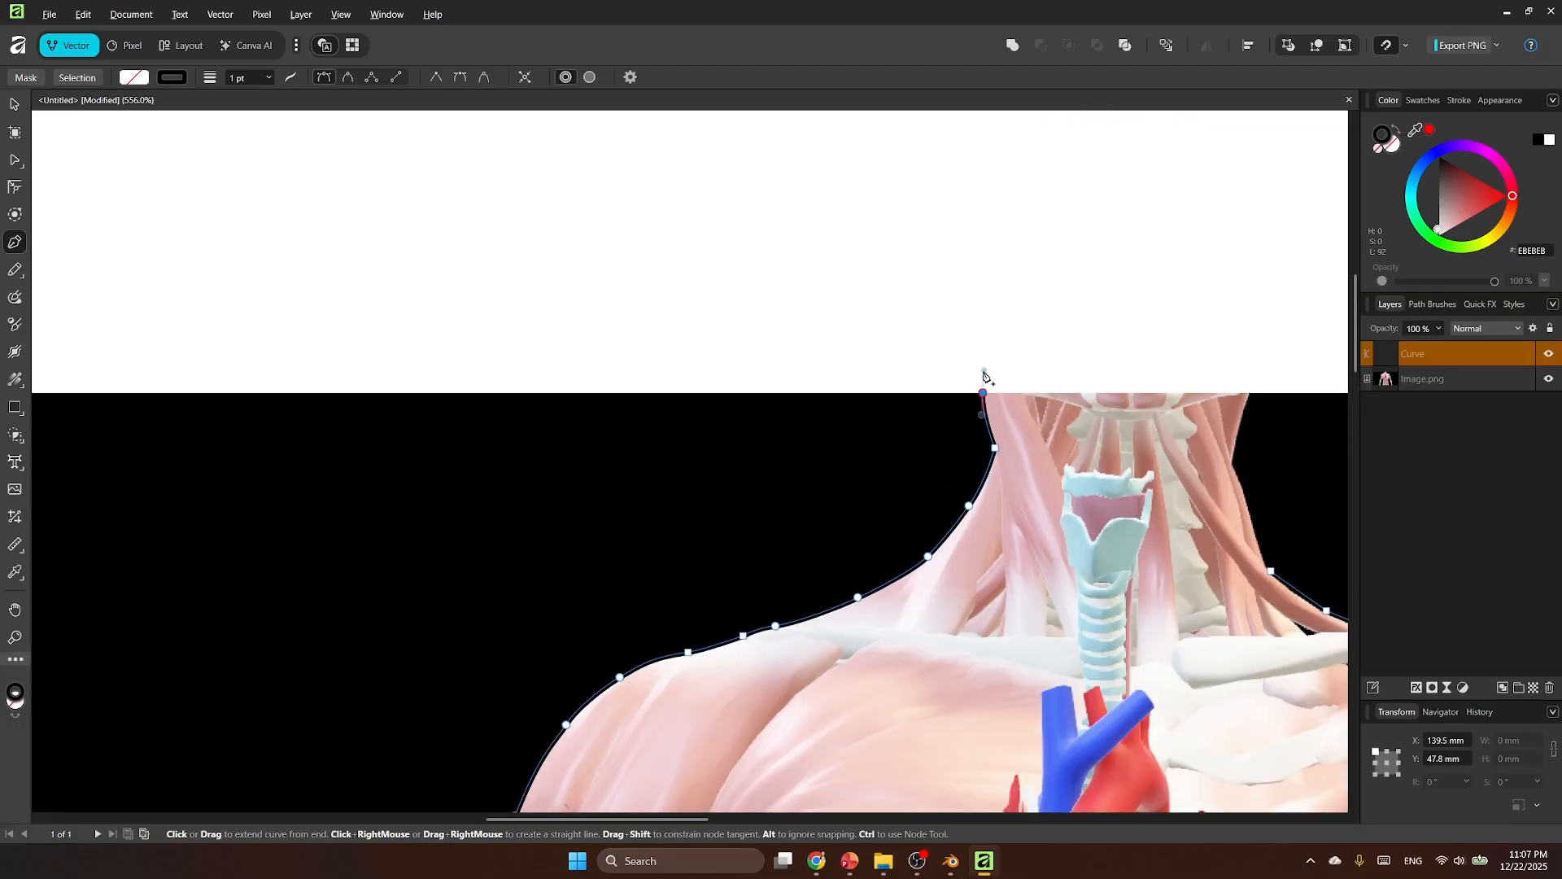
pyautogui.keyDown('alt'); pyautogui.click(983, 392); pyautogui.keyUp('alt')
# Step: Run the curve straight across the neck and down its right-hand side, closing the outline at its starting node
pyautogui.click(1251, 392)
pyautogui.hscroll(3, 1220, 411)
pyautogui.moveTo(887, 461); pyautogui.dragTo(894, 477)
pyautogui.click(910, 518)
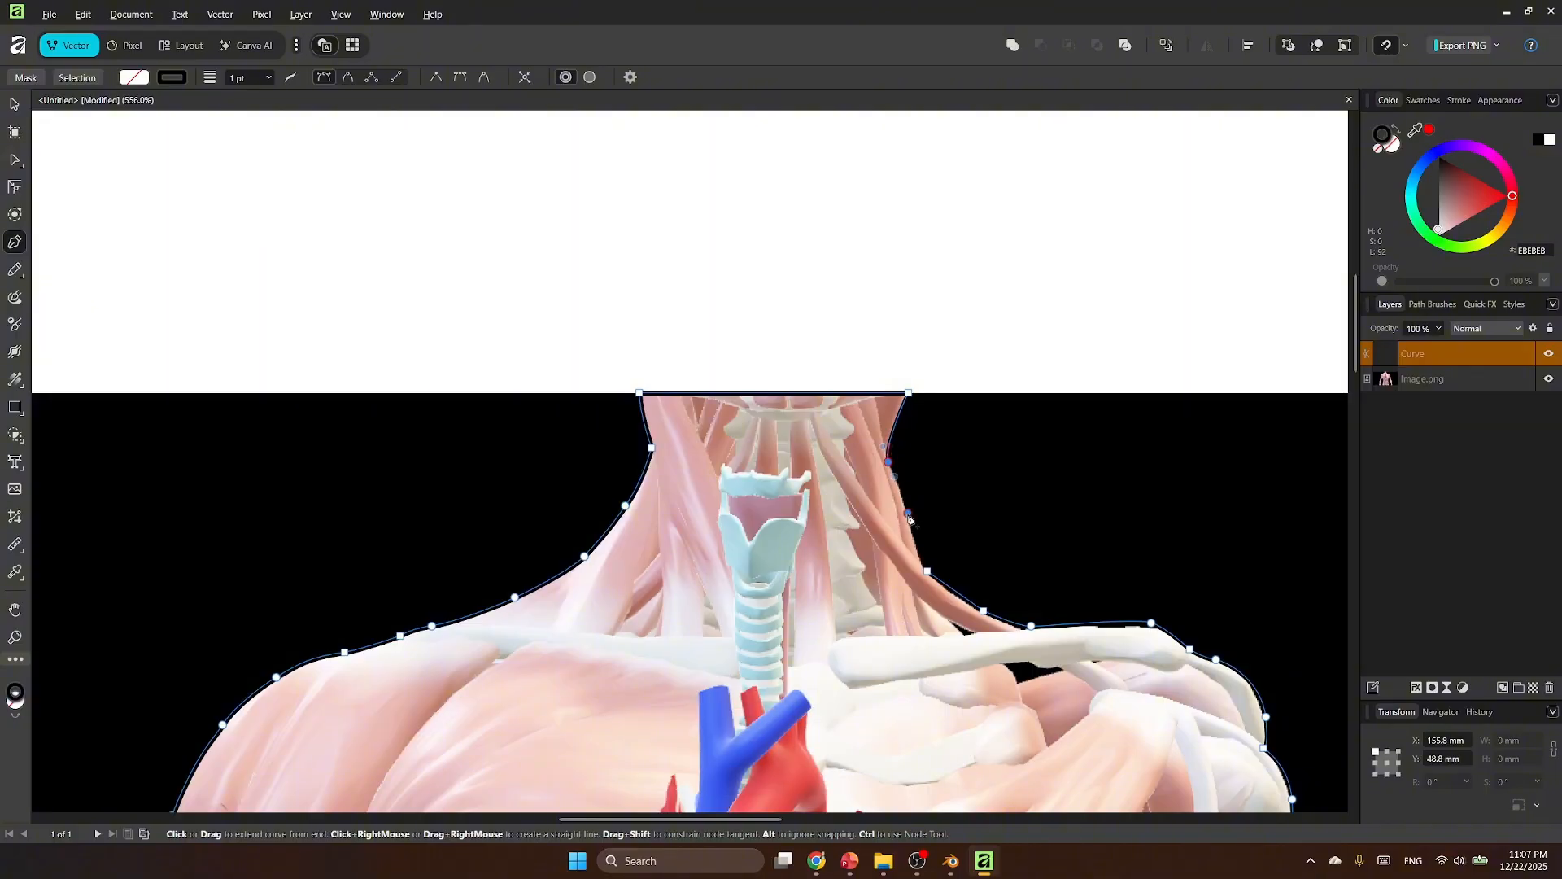
pyautogui.click(927, 571)
# Step: Move the slide capture image aside so that the body outline stands alone on the page
pyautogui.scroll(-5, 740, 527)
pyautogui.scroll(-4, 739, 528)
pyautogui.scroll(-3, 739, 530)
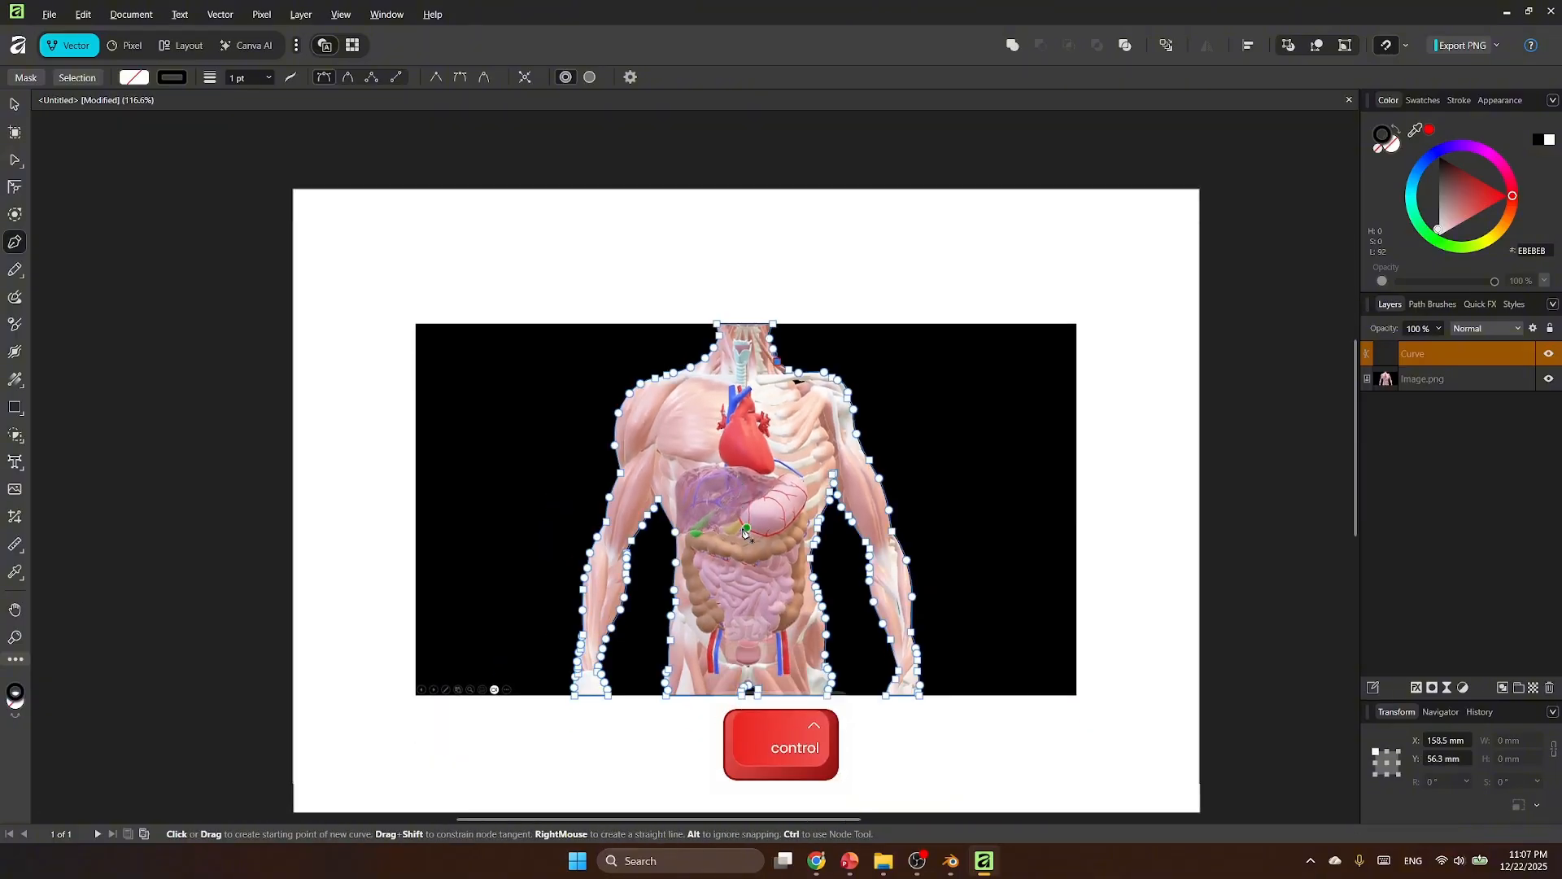
pyautogui.press('v')
pyautogui.moveTo(976, 484); pyautogui.dragTo(309, 487)
# Step: Give the body outline curve a white stroke with a width of 2.3 pt
pyautogui.click(680, 471)
pyautogui.click(100, 77)
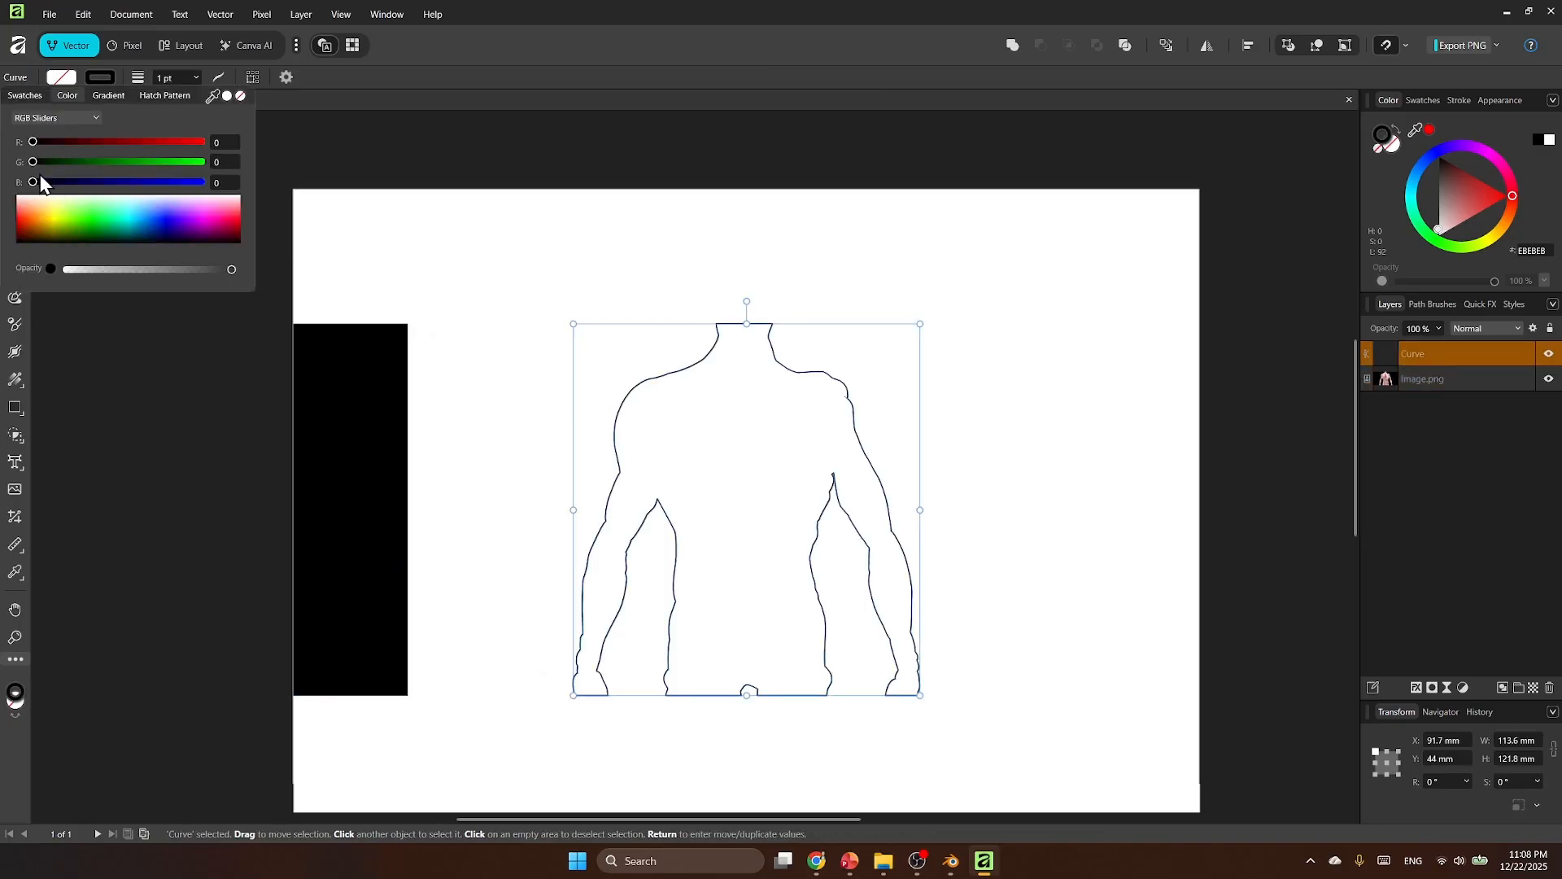
pyautogui.moveTo(31, 199); pyautogui.dragTo(3, 187)
pyautogui.moveTo(177, 78)
pyautogui.mouseDown()
pyautogui.moveTo(156, 79)
pyautogui.moveTo(202, 100)
pyautogui.mouseUp()
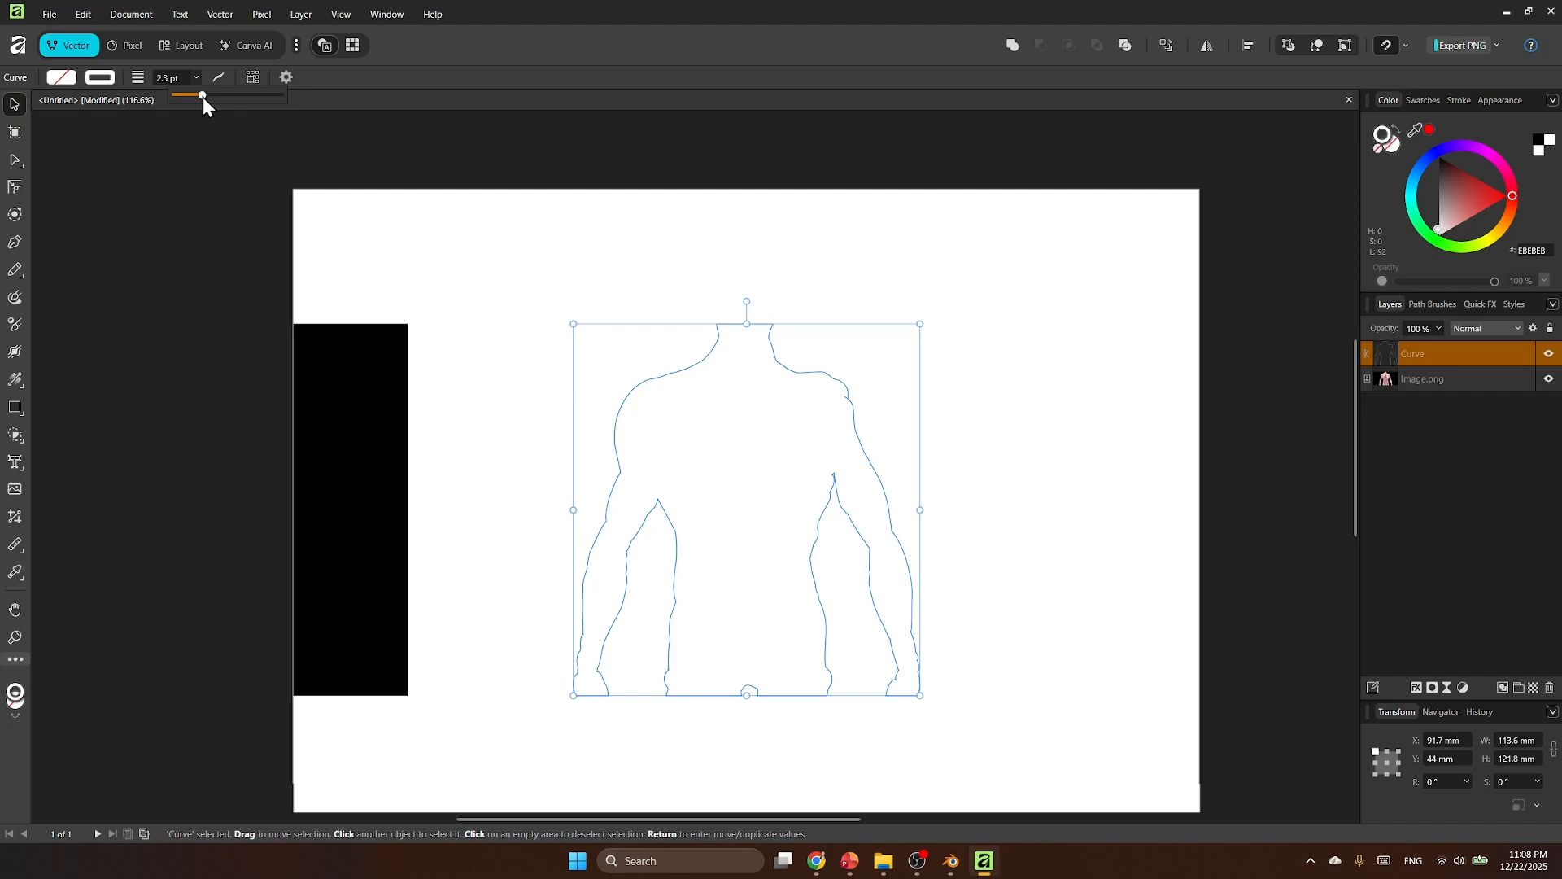
pyautogui.click(1015, 338)
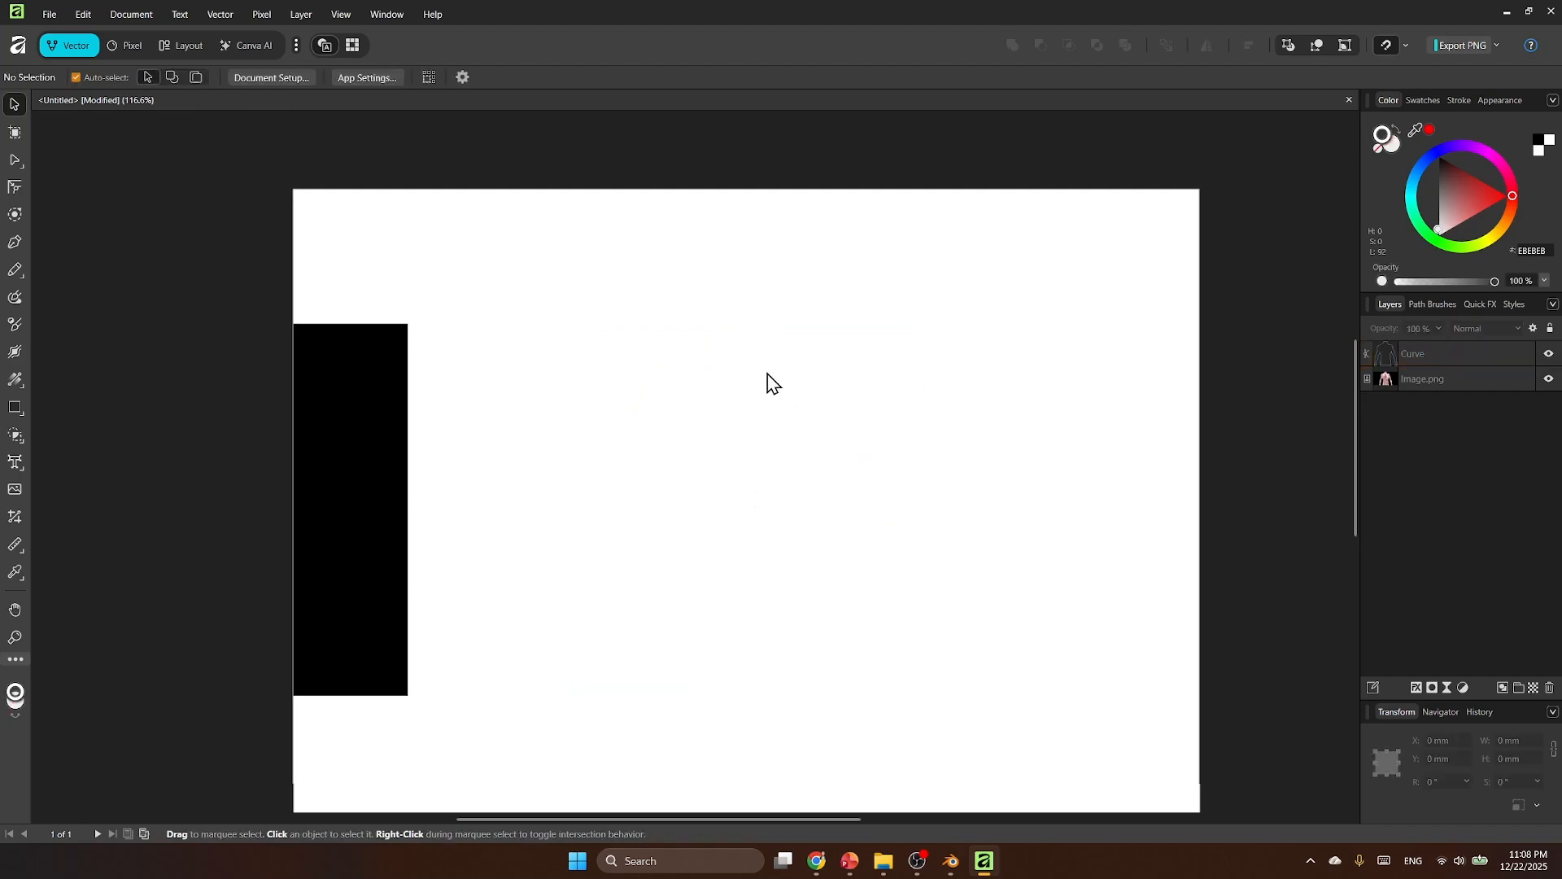
# Step: Copy the white body outline and paste it onto slide 5 of the Human Anatomy Part 1 presentation in PowerPoint
pyautogui.moveTo(969, 249); pyautogui.dragTo(559, 742)
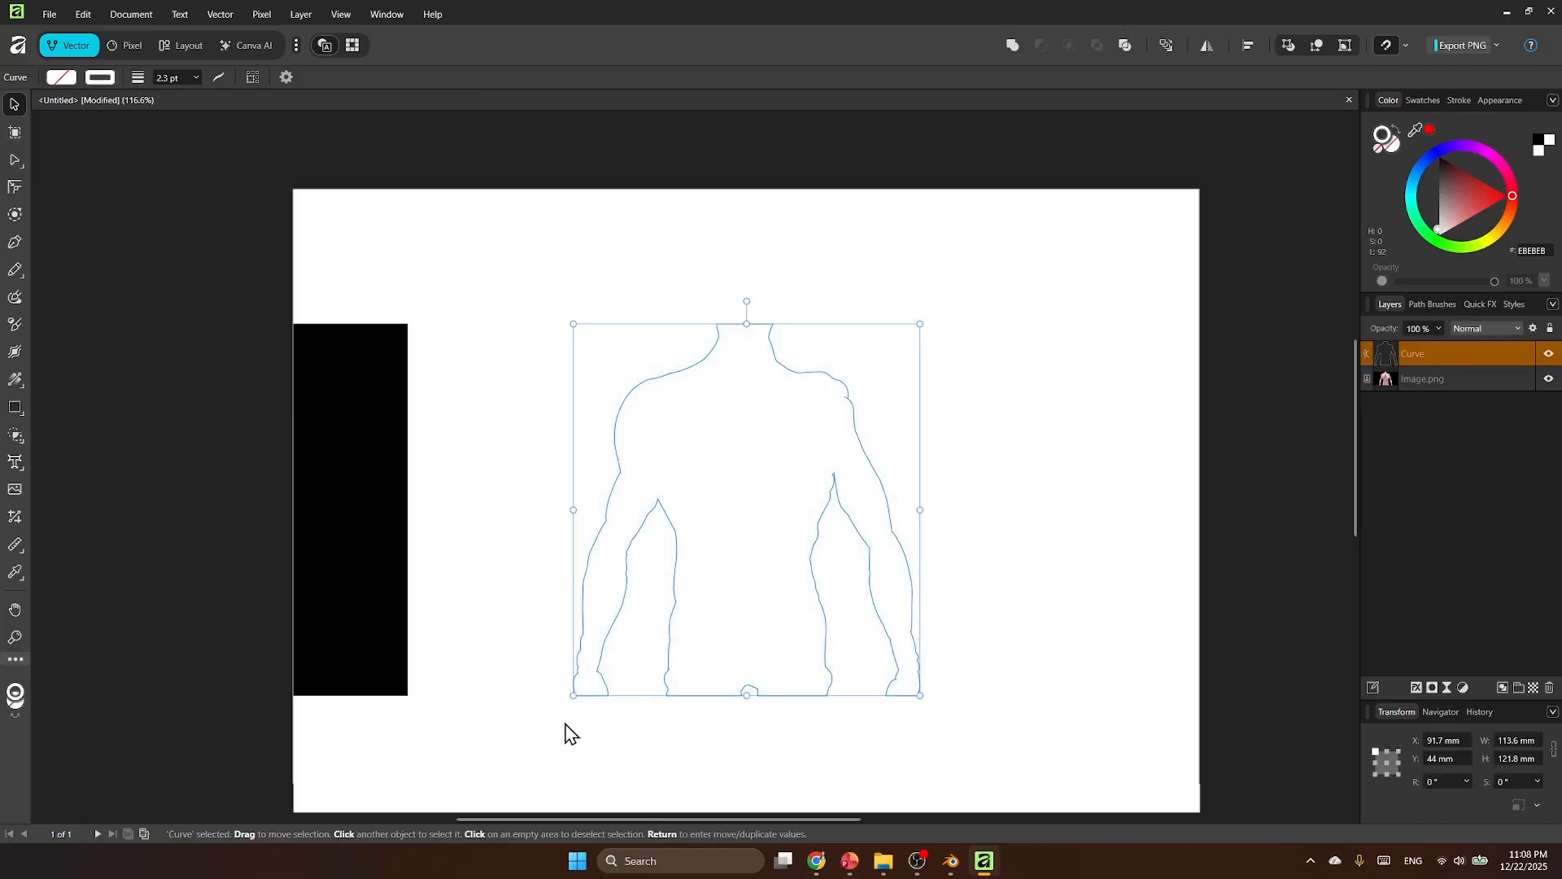
pyautogui.hotkey('ctrl', 'c')
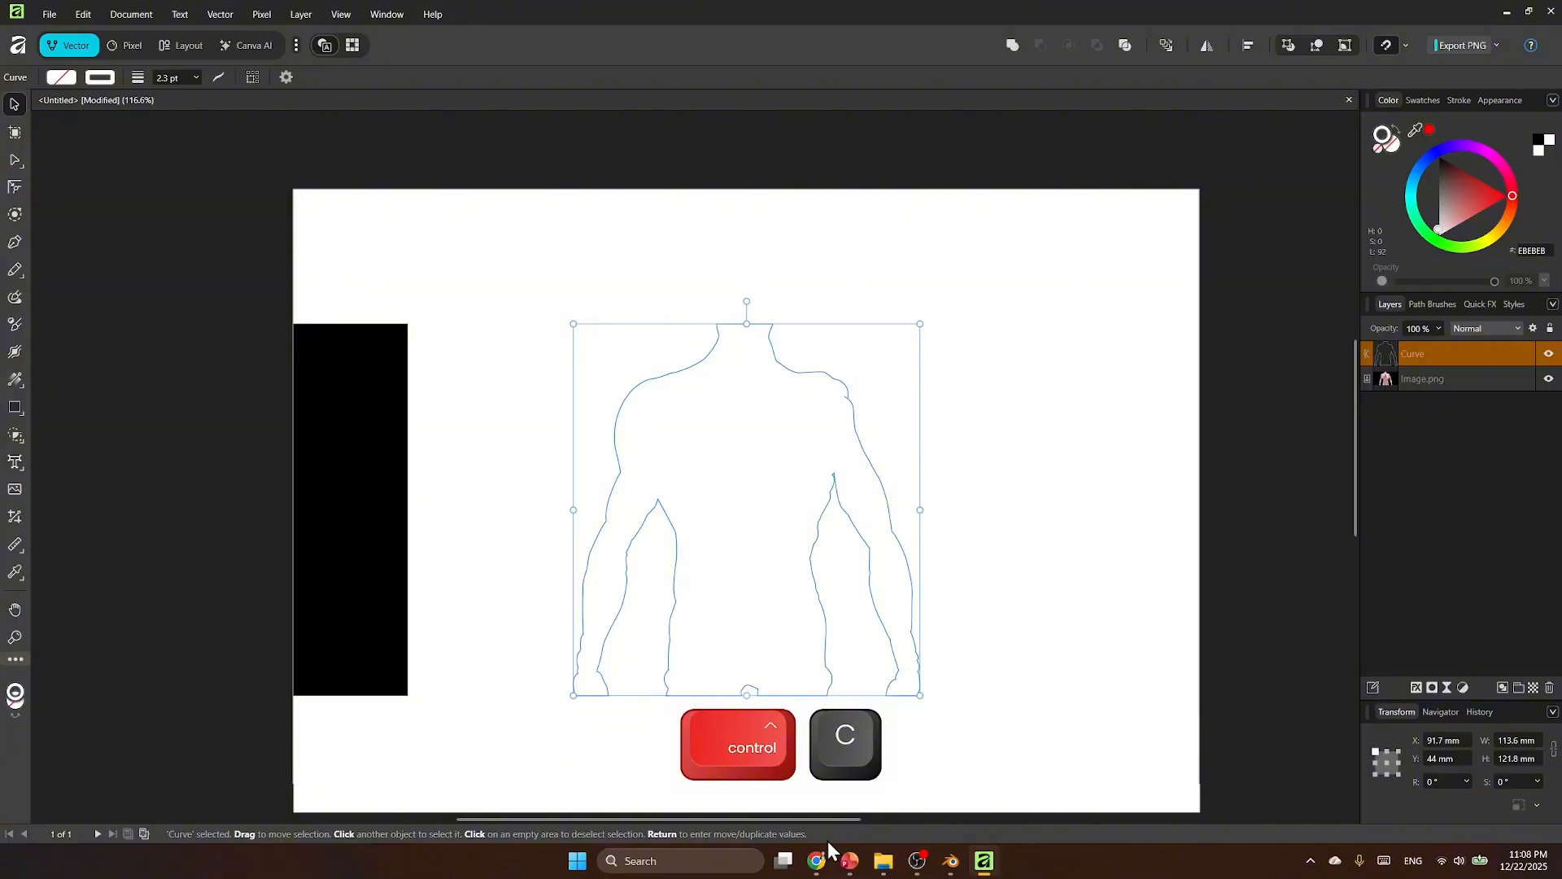
pyautogui.click(850, 860)
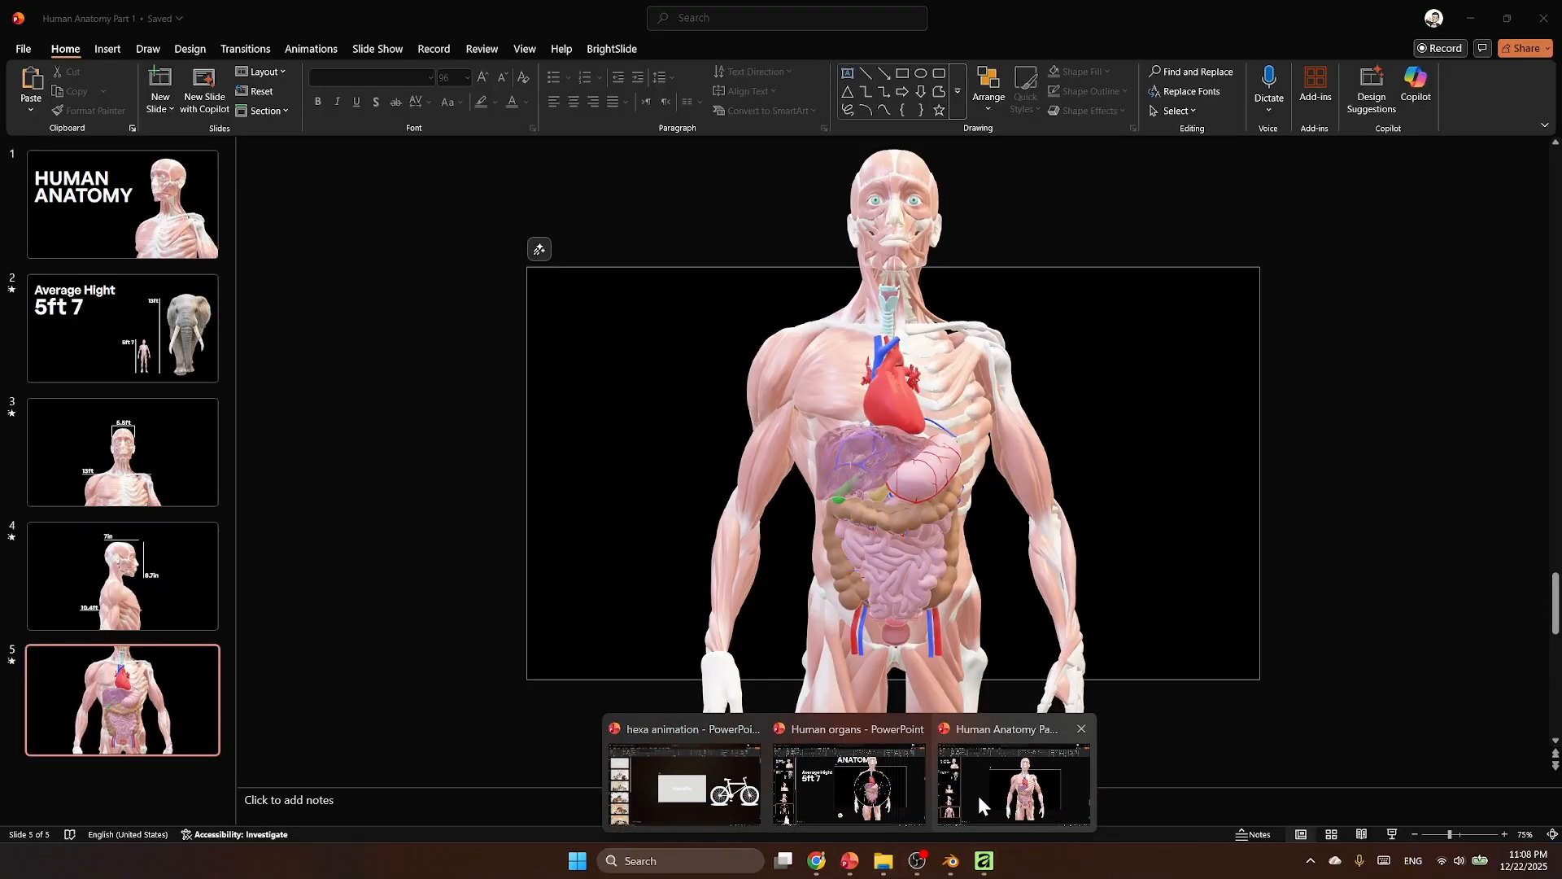
pyautogui.click(979, 797)
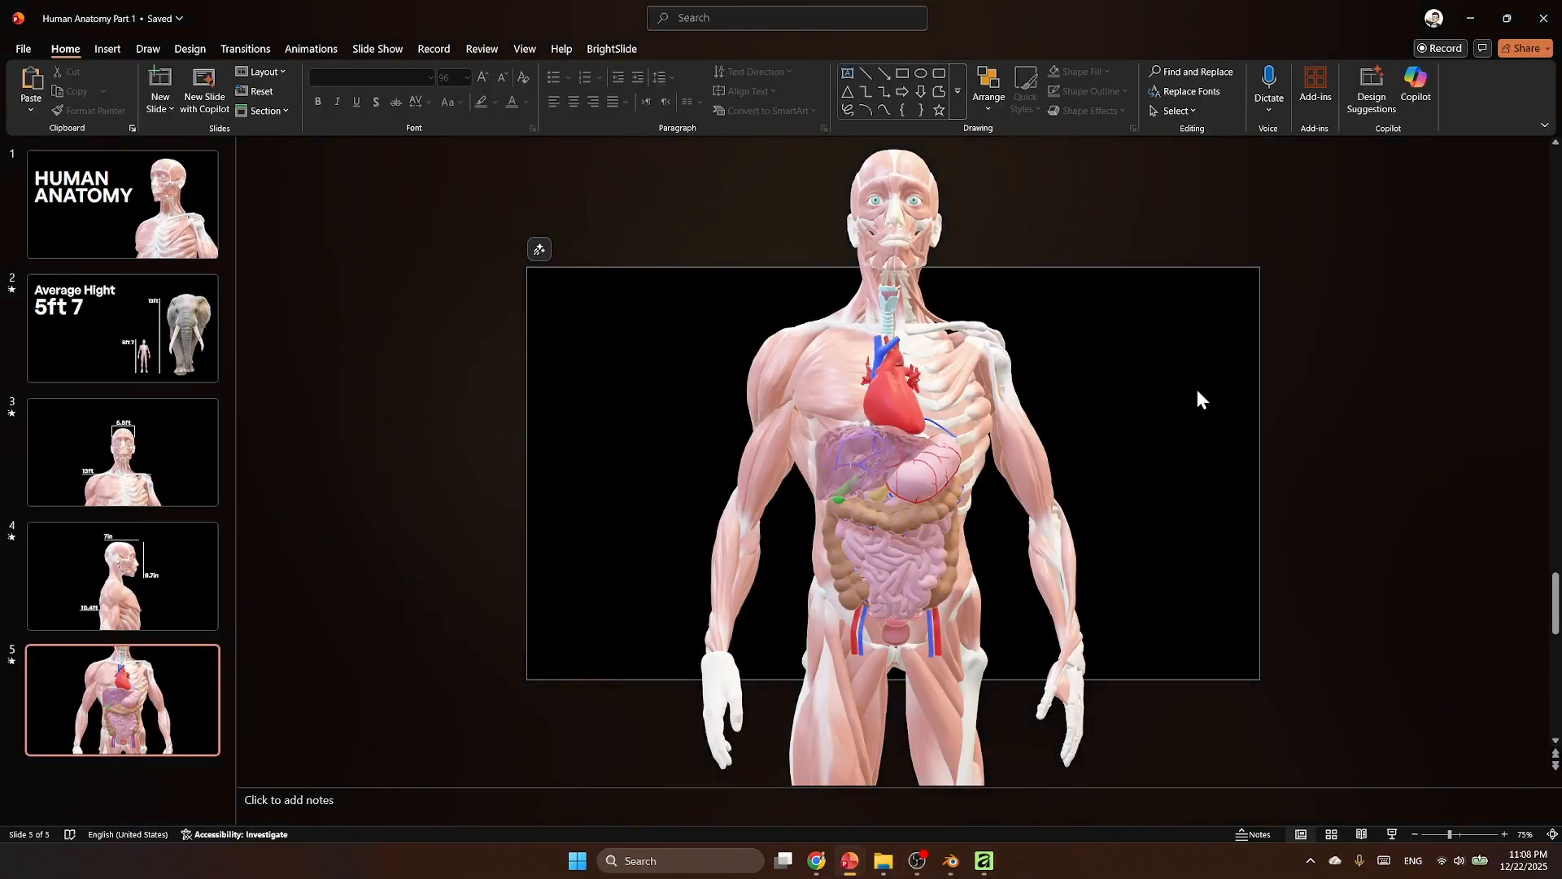
pyautogui.hotkey('ctrl', 'v')
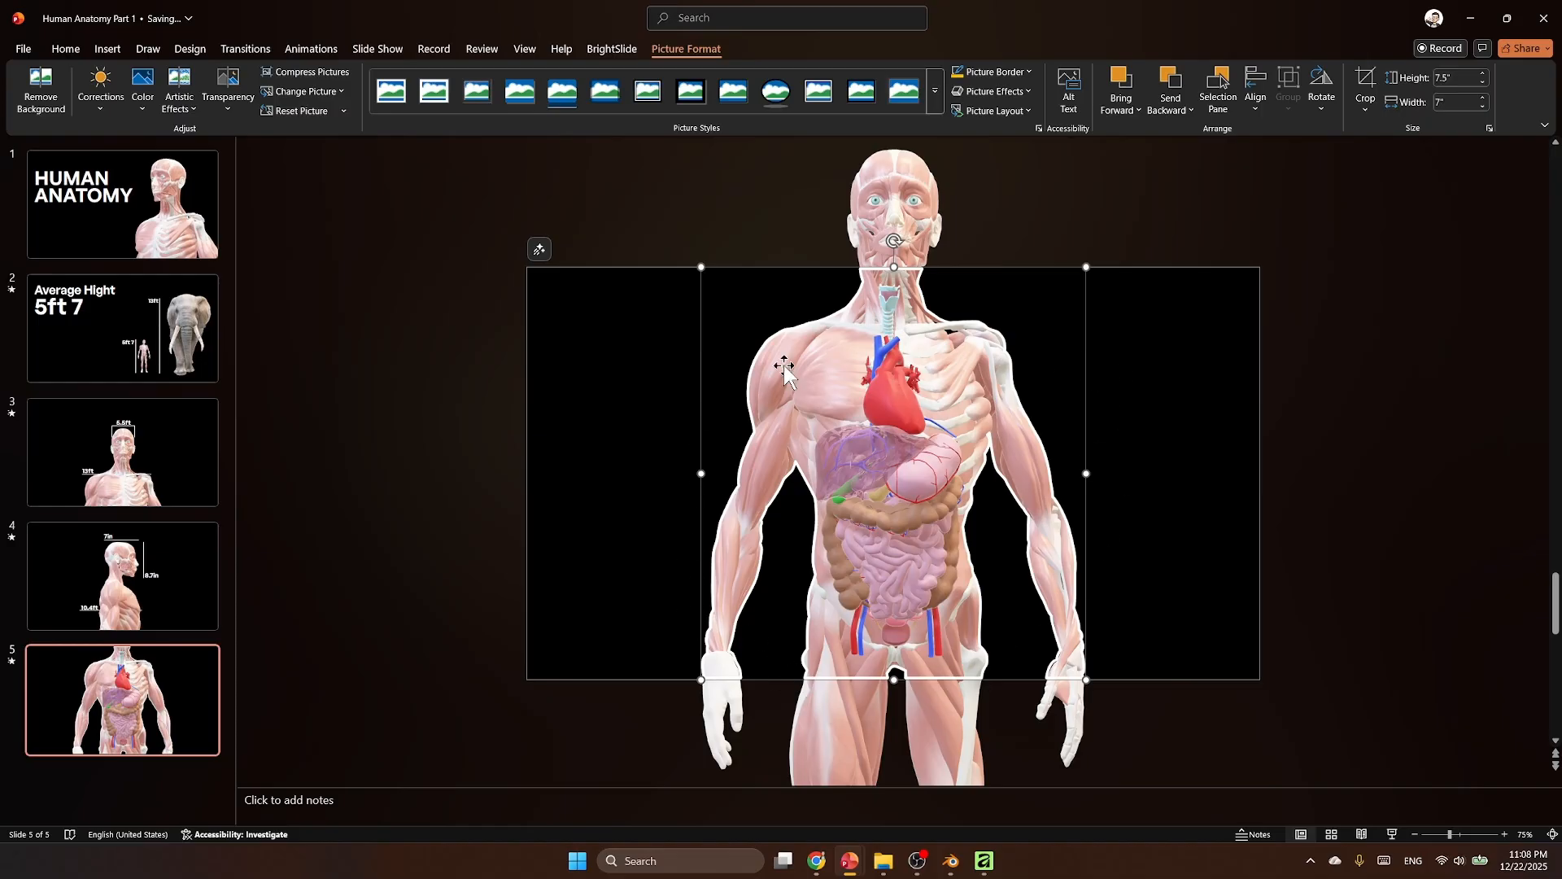
# Step: Draw a circle about 6.09" in diameter over the torso on slide 5
pyautogui.click(106, 50)
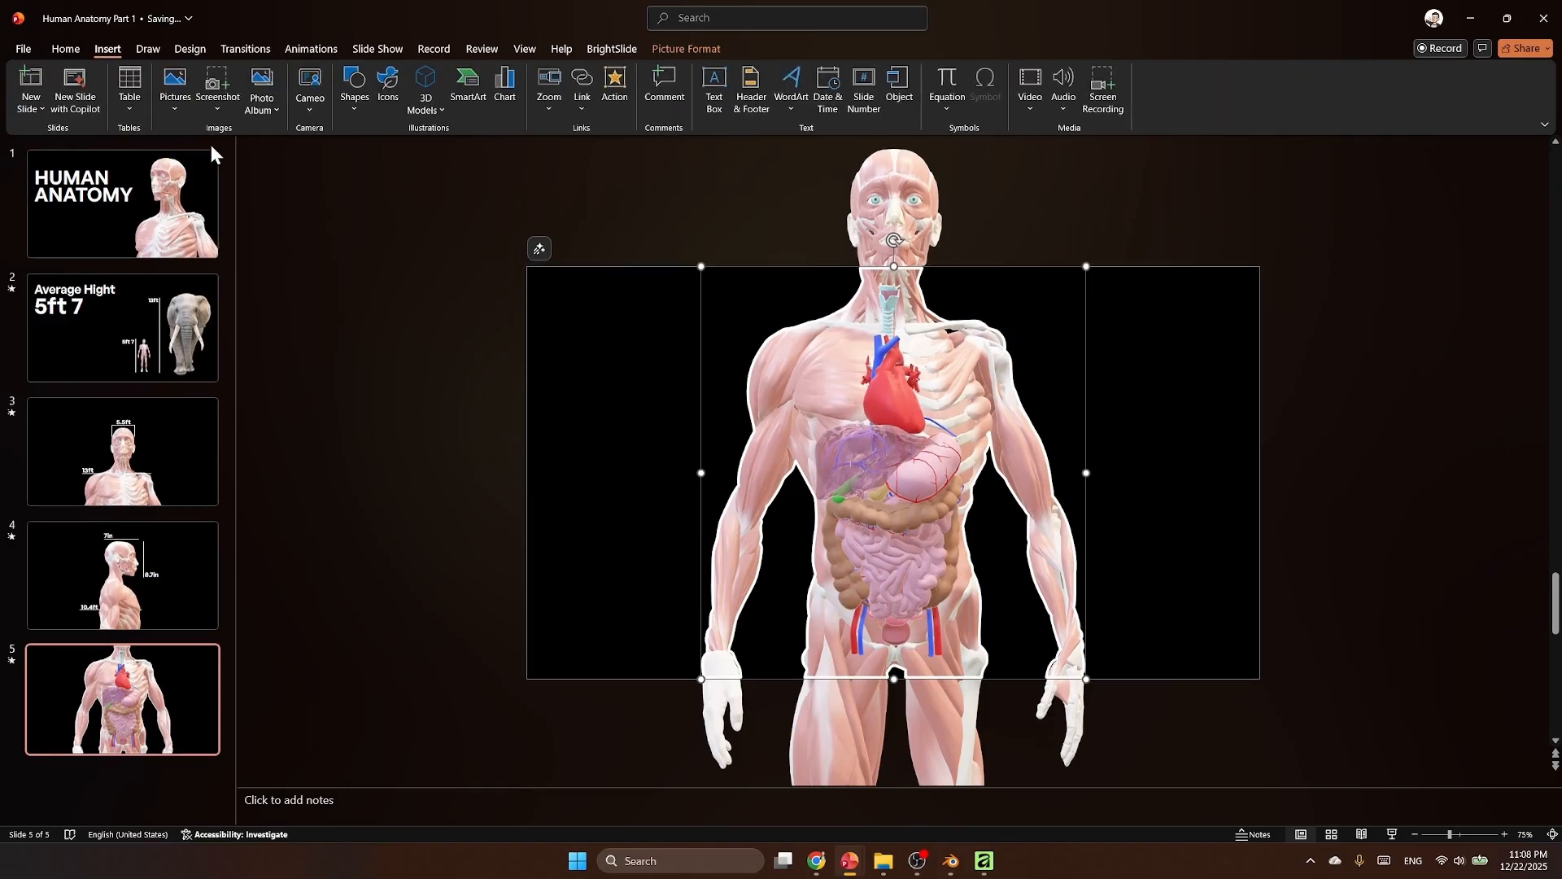
pyautogui.click(358, 102)
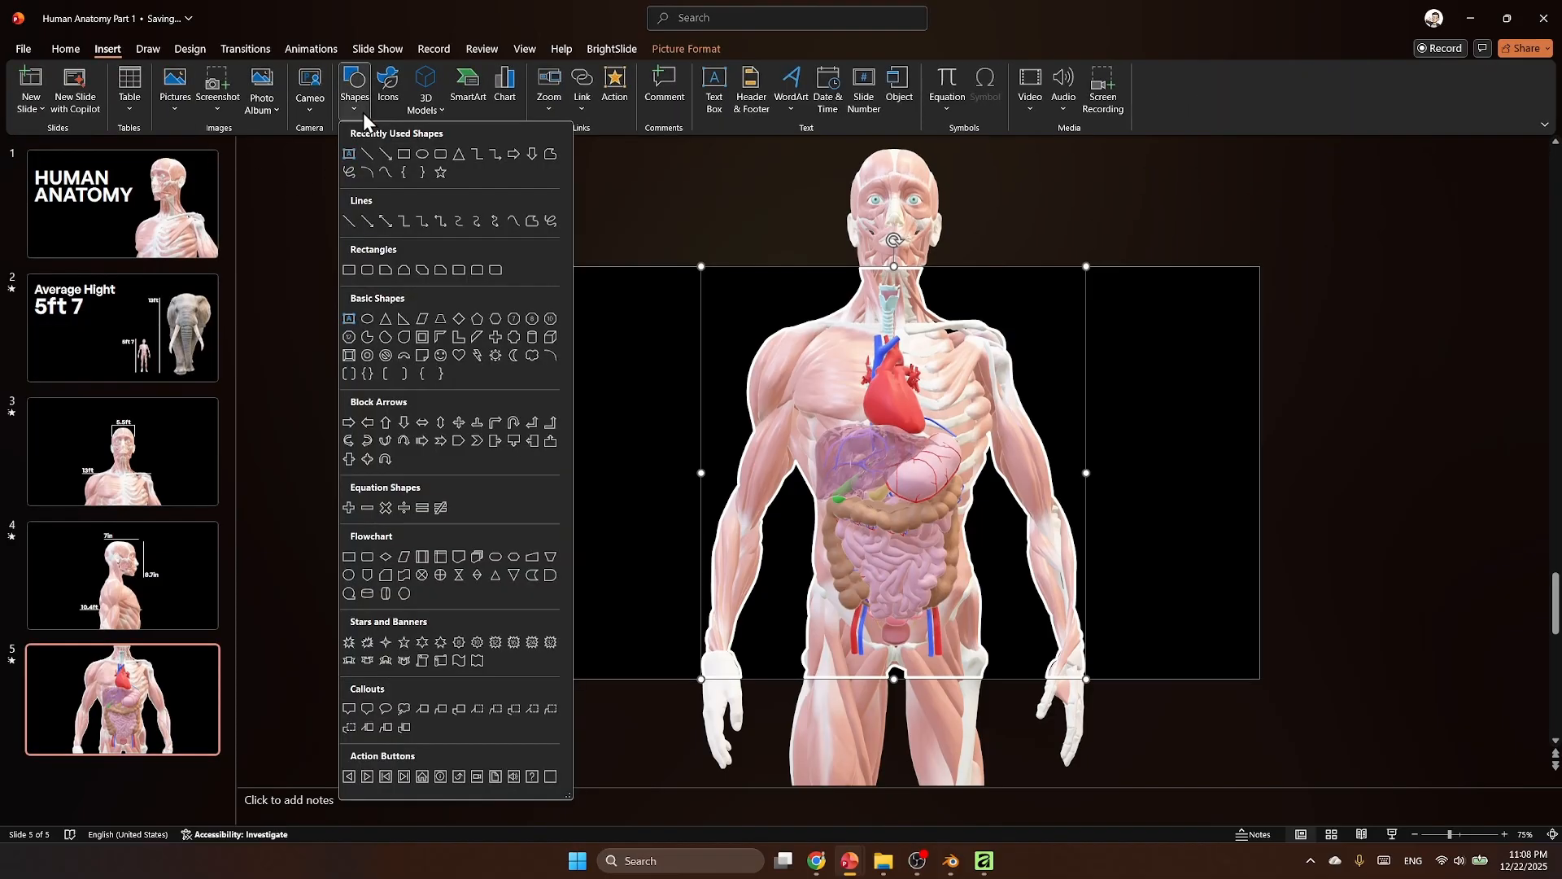
pyautogui.click(411, 153)
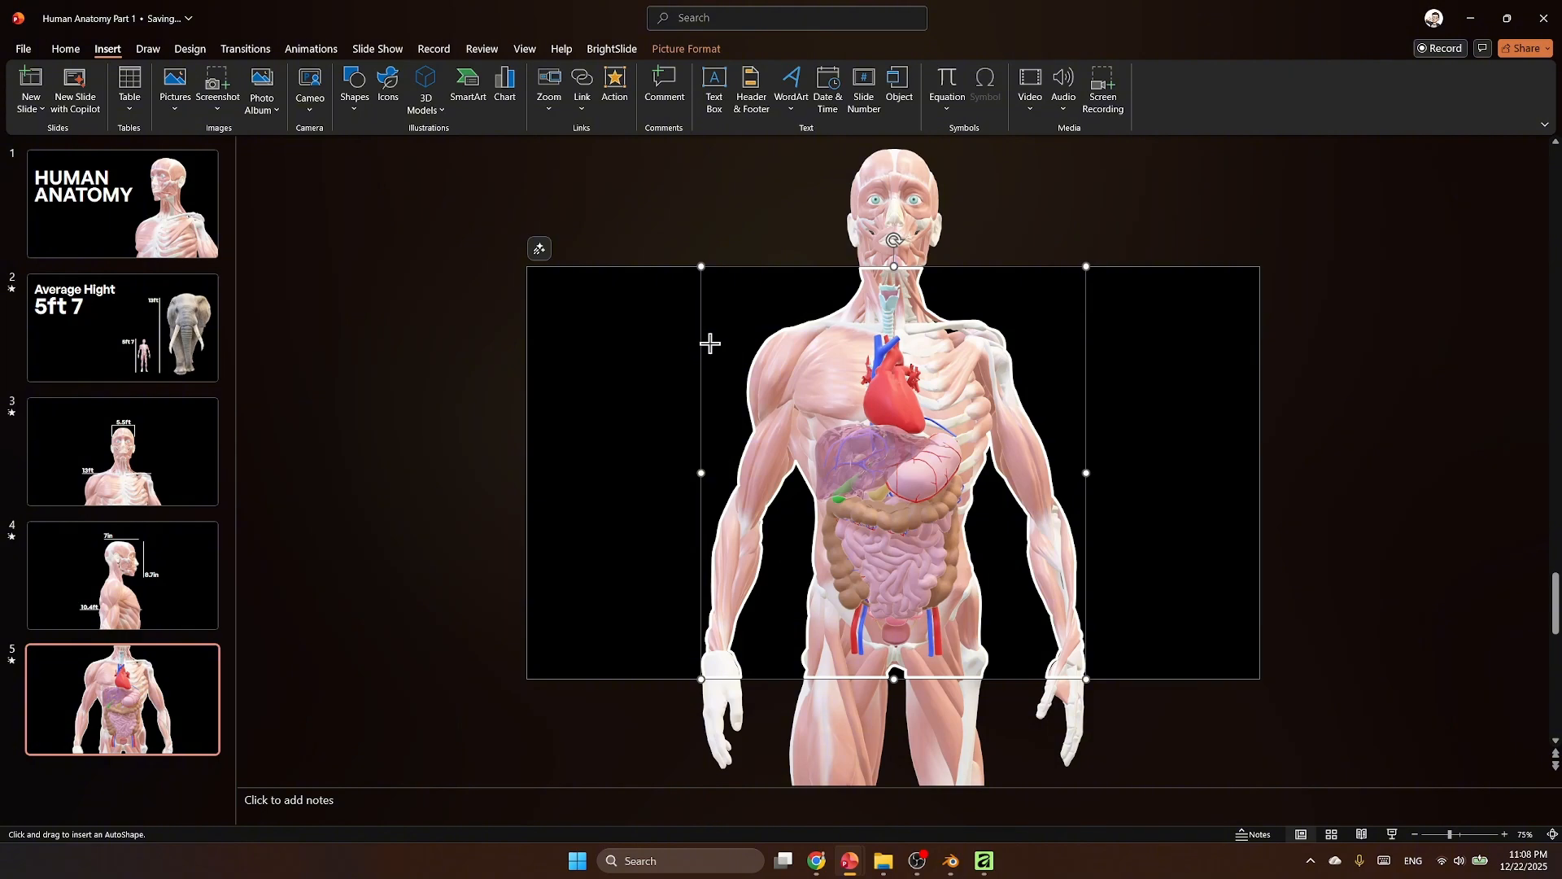
pyautogui.moveTo(709, 343)
pyautogui.mouseDown()
pyautogui.moveTo(778, 410)
pyautogui.moveTo(1043, 570)
pyautogui.moveTo(984, 553)
pyautogui.moveTo(999, 528)
pyautogui.mouseUp()
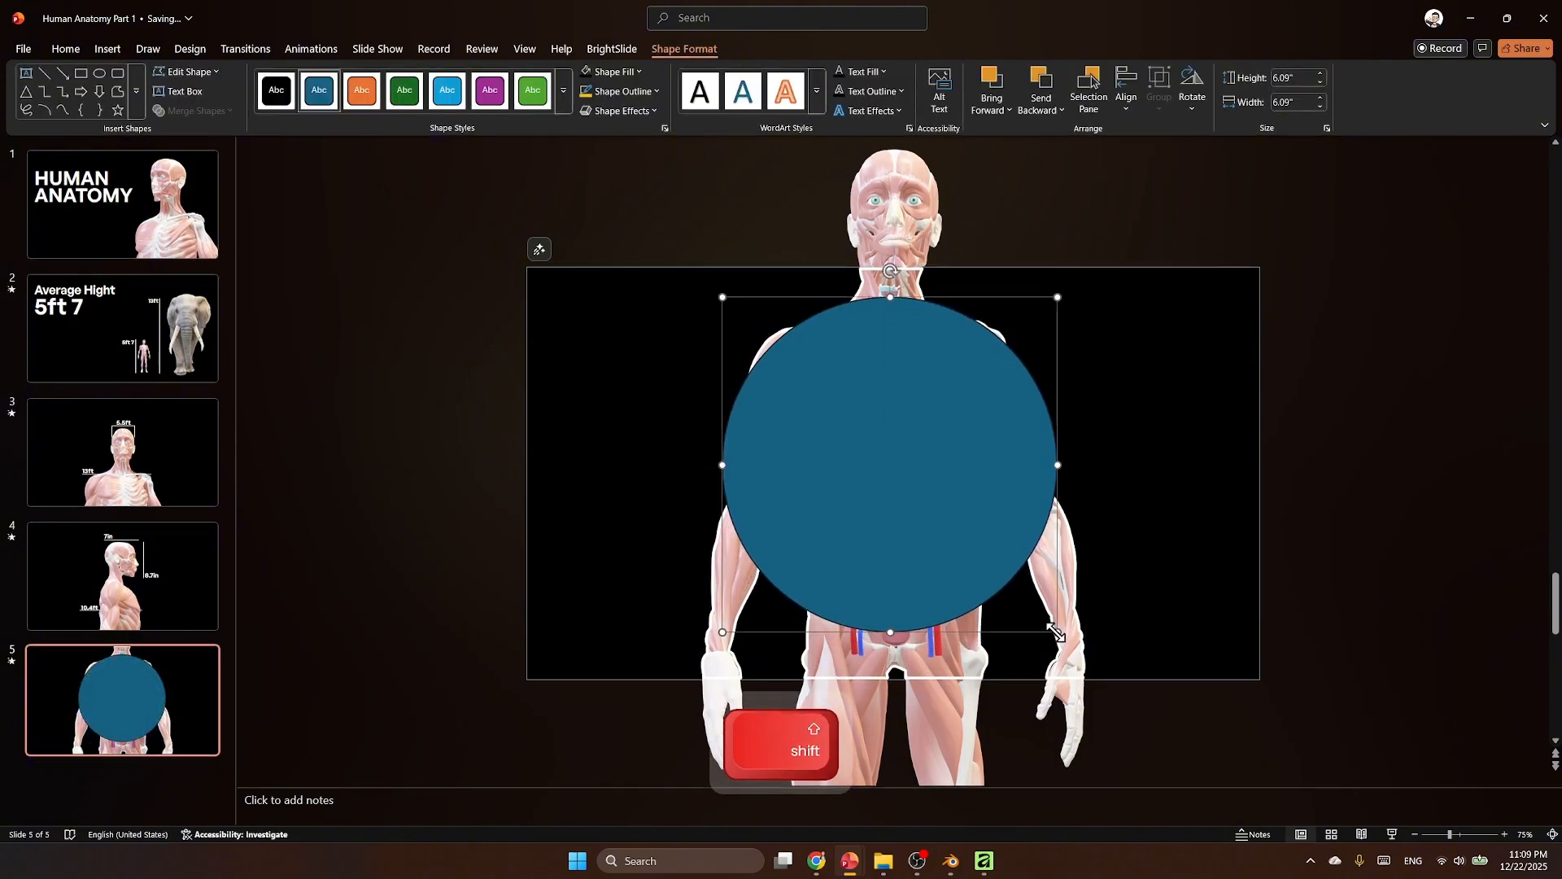
# Step: Enlarge the circle to about 6.97" and center it over the torso within the slide height
pyautogui.moveTo(1055, 631); pyautogui.dragTo(1091, 656)
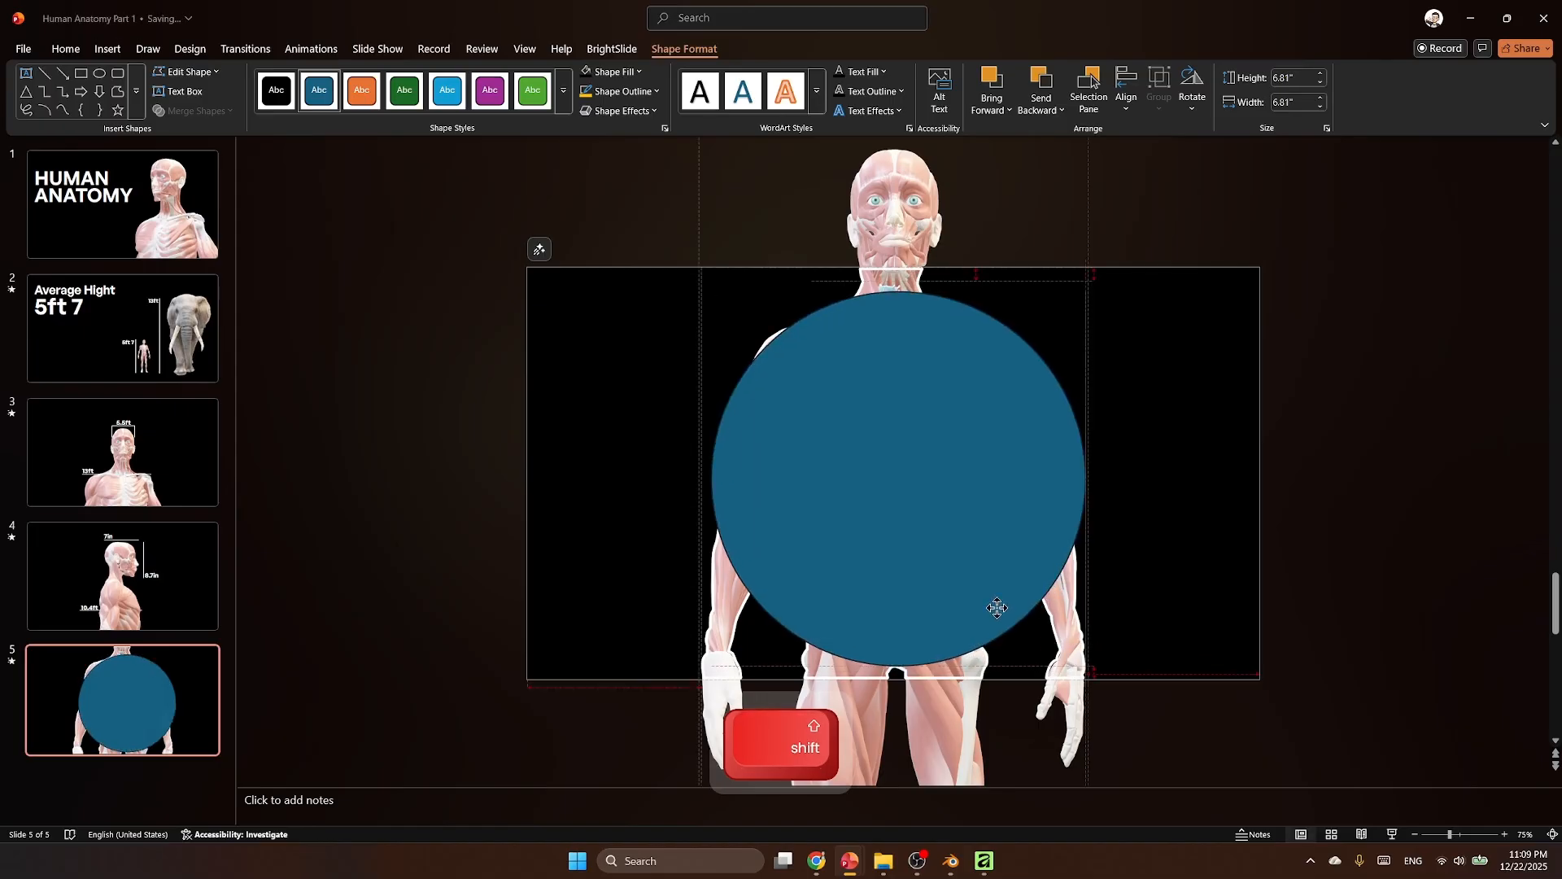
pyautogui.moveTo(997, 608); pyautogui.dragTo(987, 599)
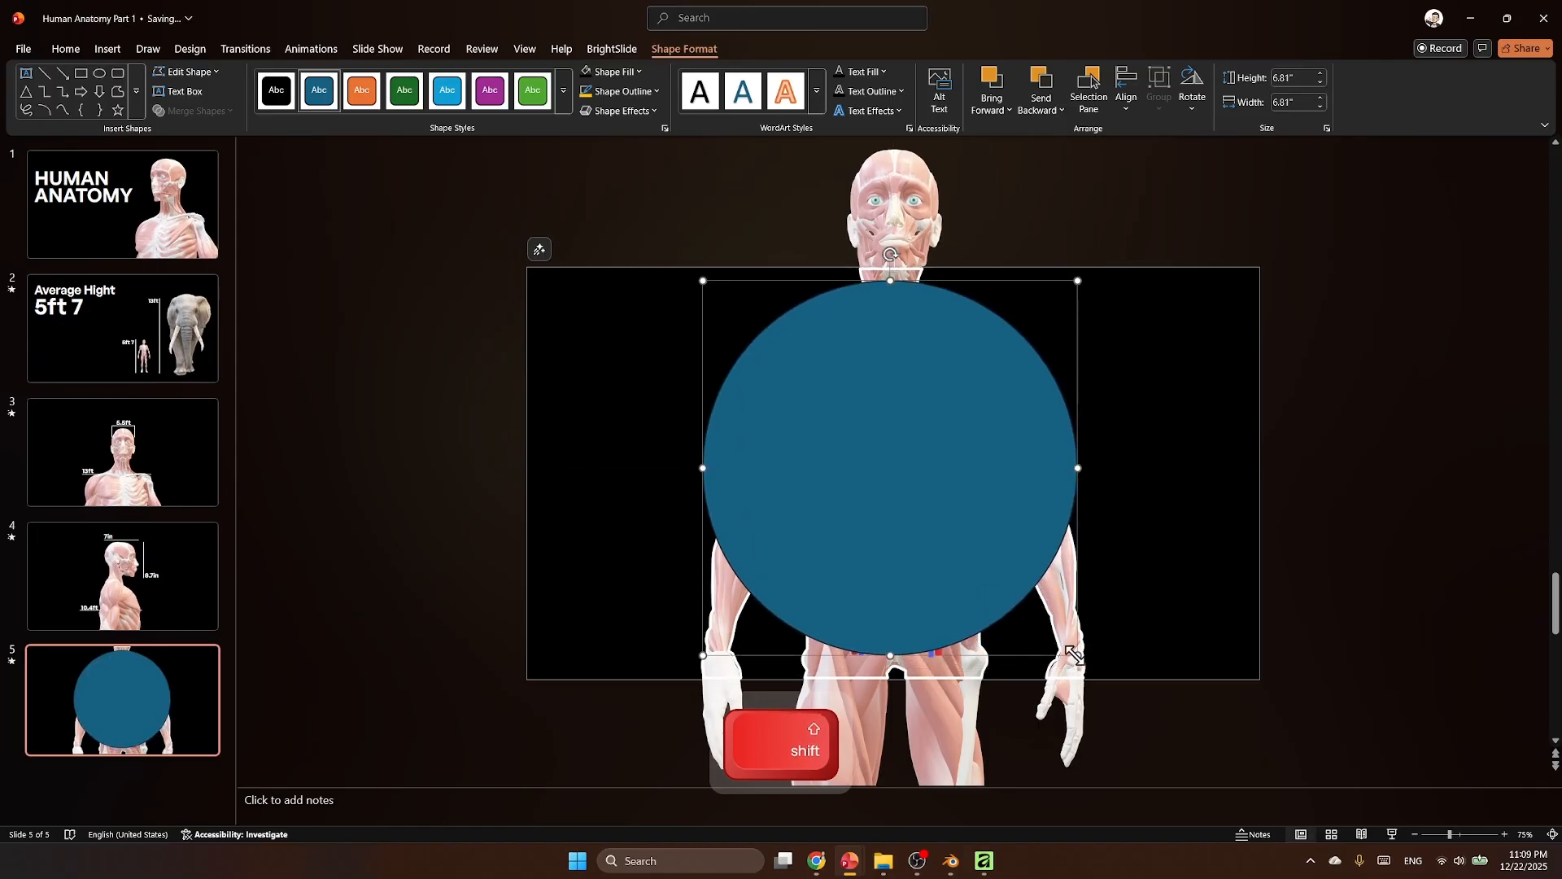
pyautogui.moveTo(1073, 653); pyautogui.dragTo(1083, 662)
pyautogui.moveTo(976, 564); pyautogui.dragTo(967, 558)
pyautogui.press('Escape')
pyautogui.click(882, 399)
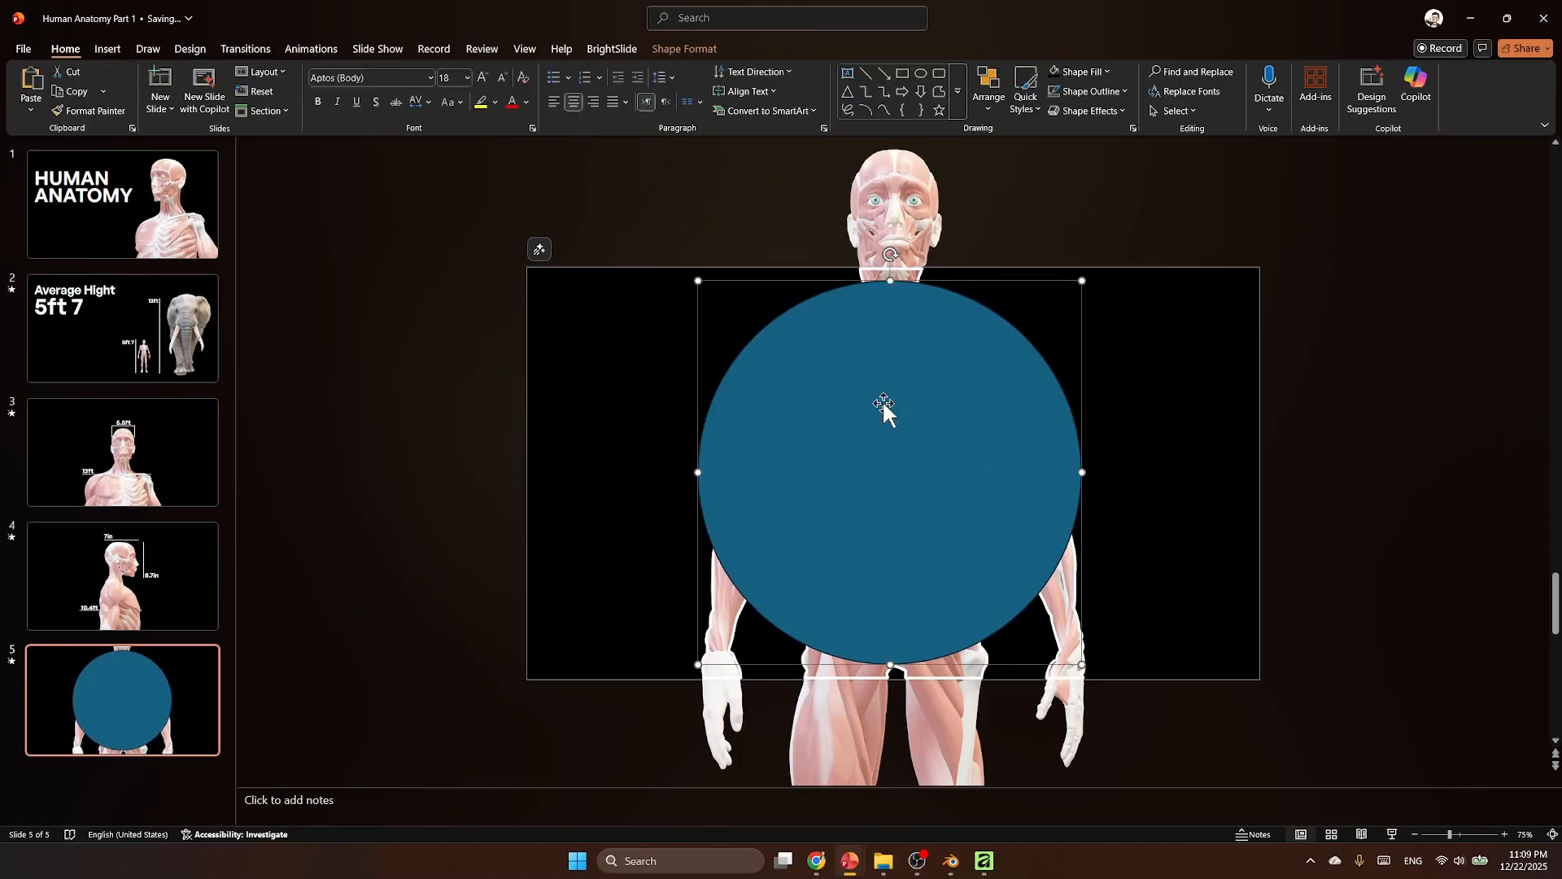
# Step: Give the circle a gold outline and a black fill
pyautogui.click(682, 47)
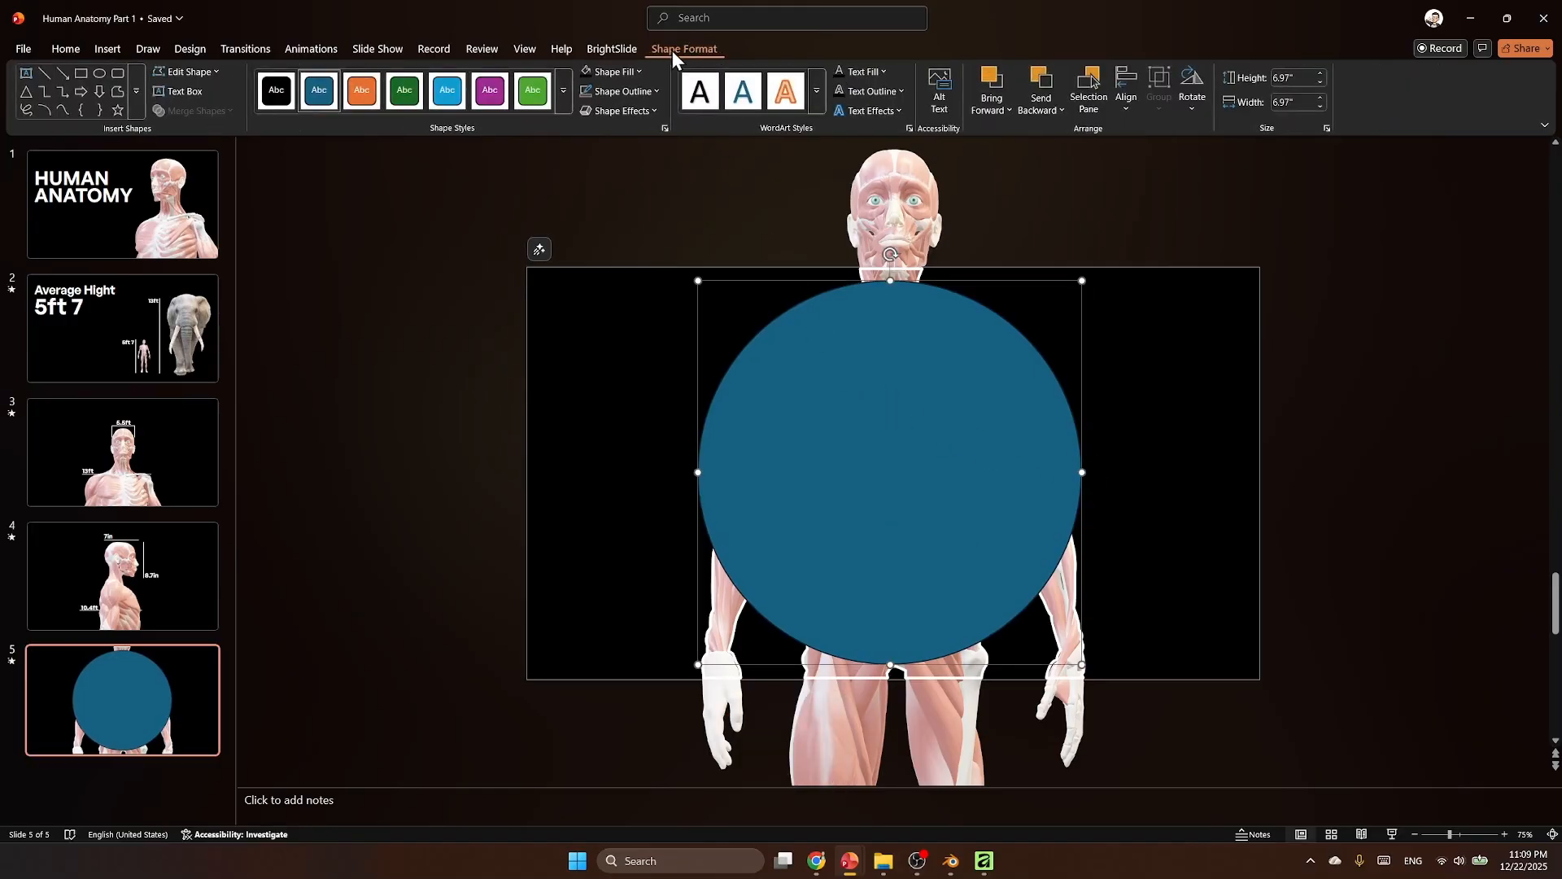
pyautogui.click(629, 91)
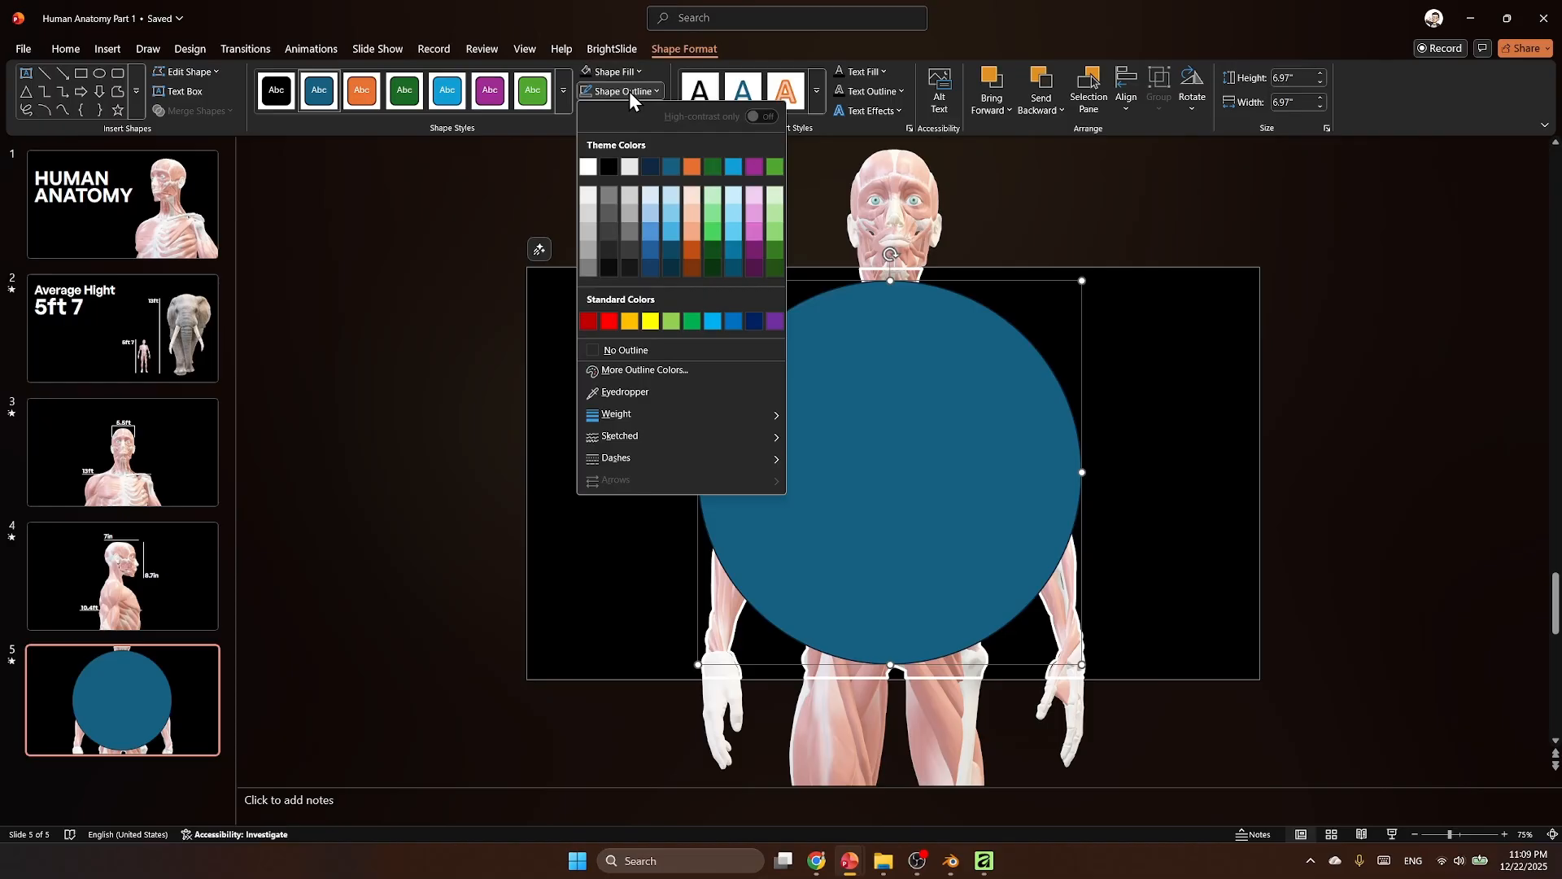
pyautogui.click(632, 319)
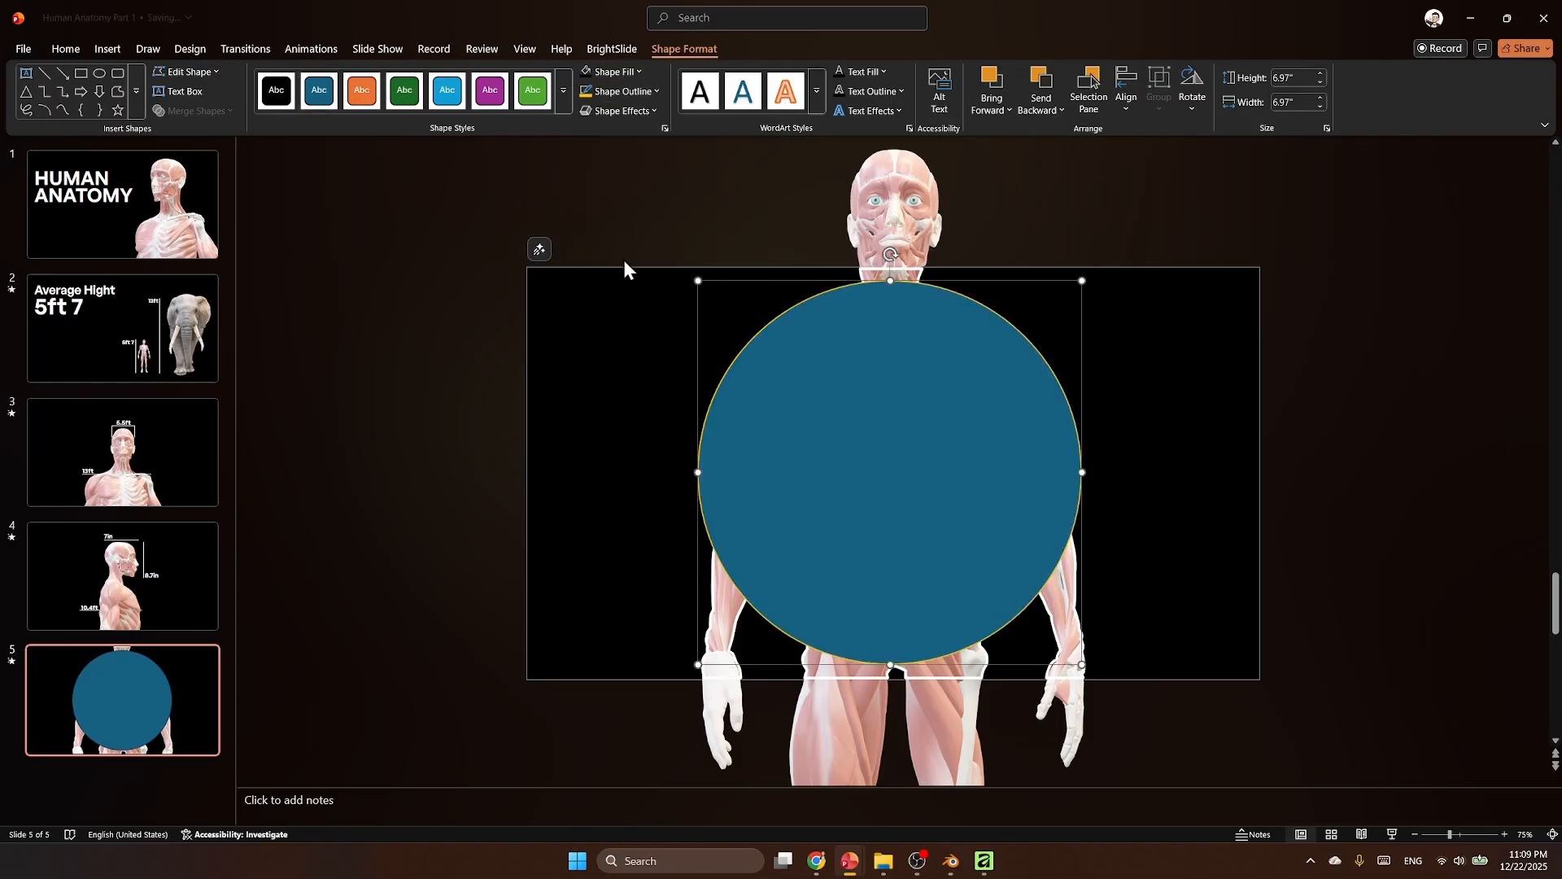
pyautogui.click(590, 76)
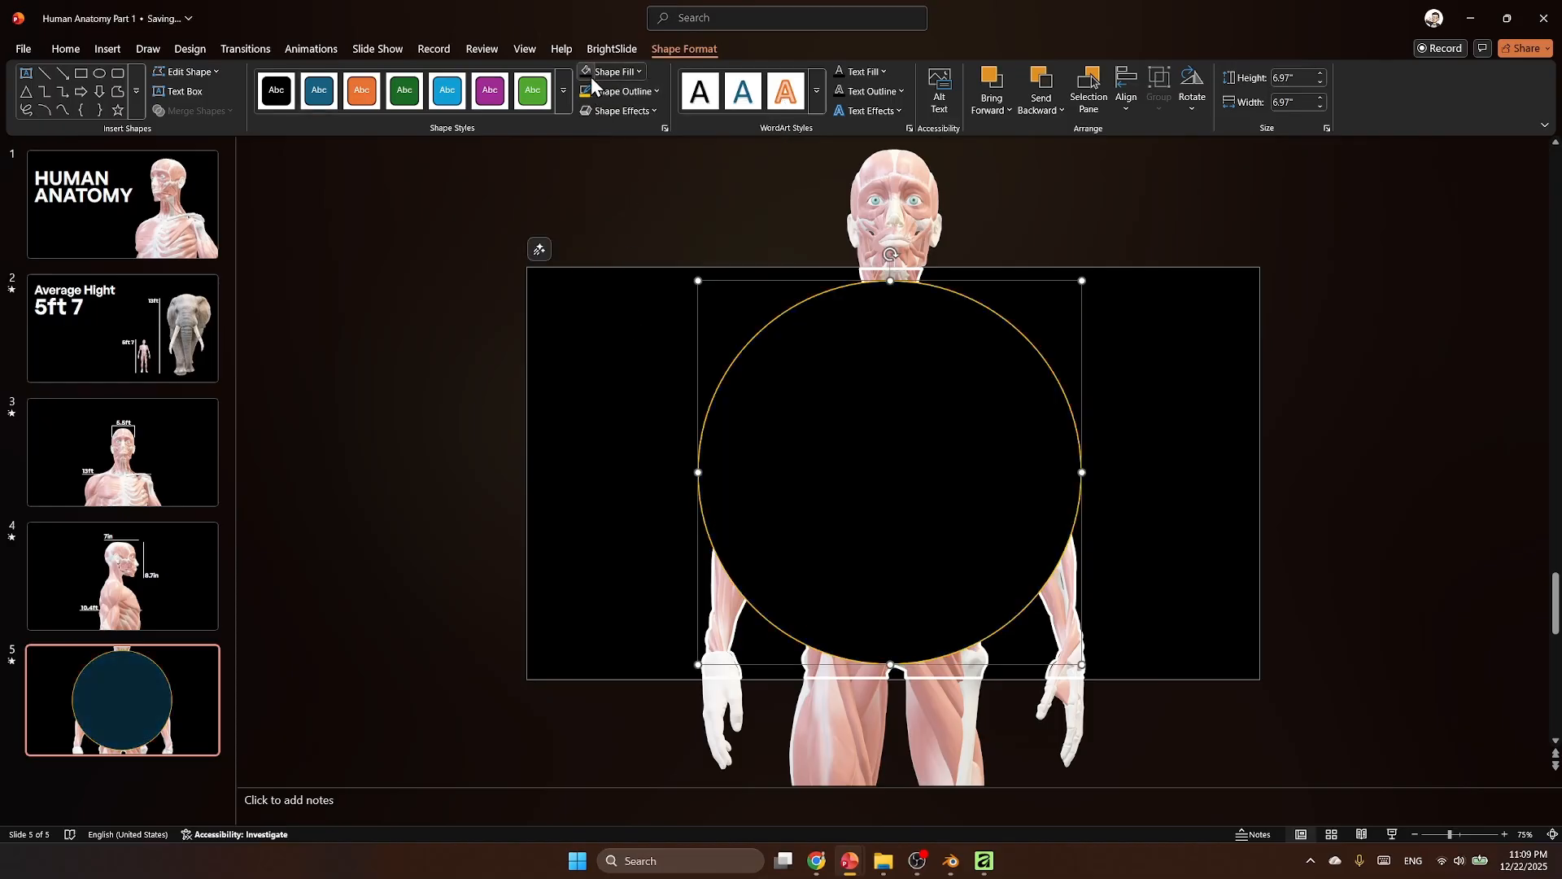
# Step: Bring the white body outline picture to the front, above the black circle
pyautogui.click(1059, 676)
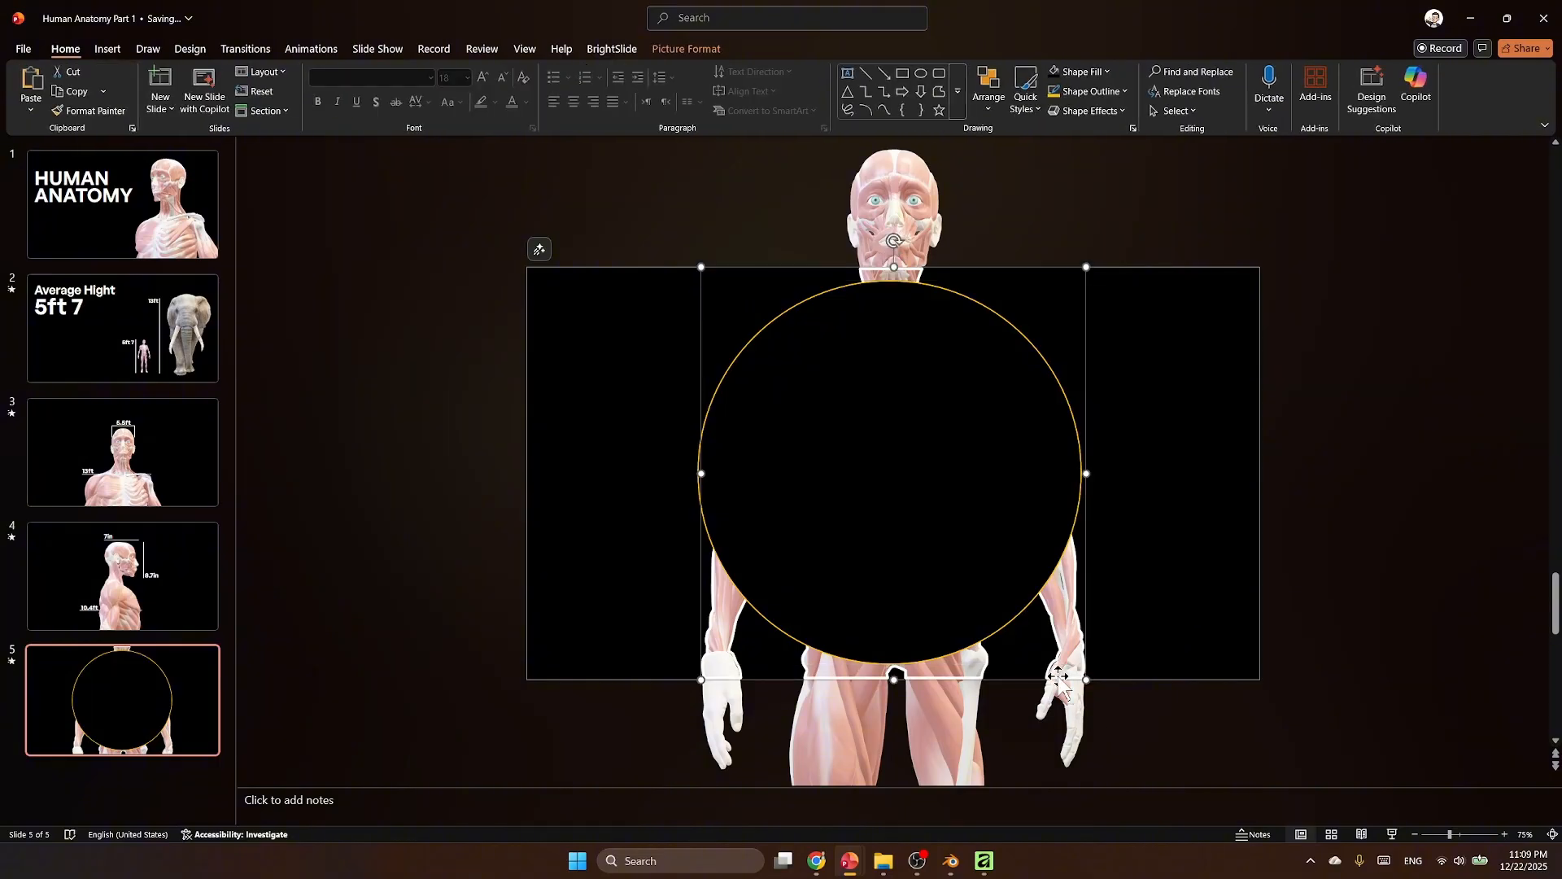
pyautogui.rightClick(1058, 677)
pyautogui.click(1129, 476)
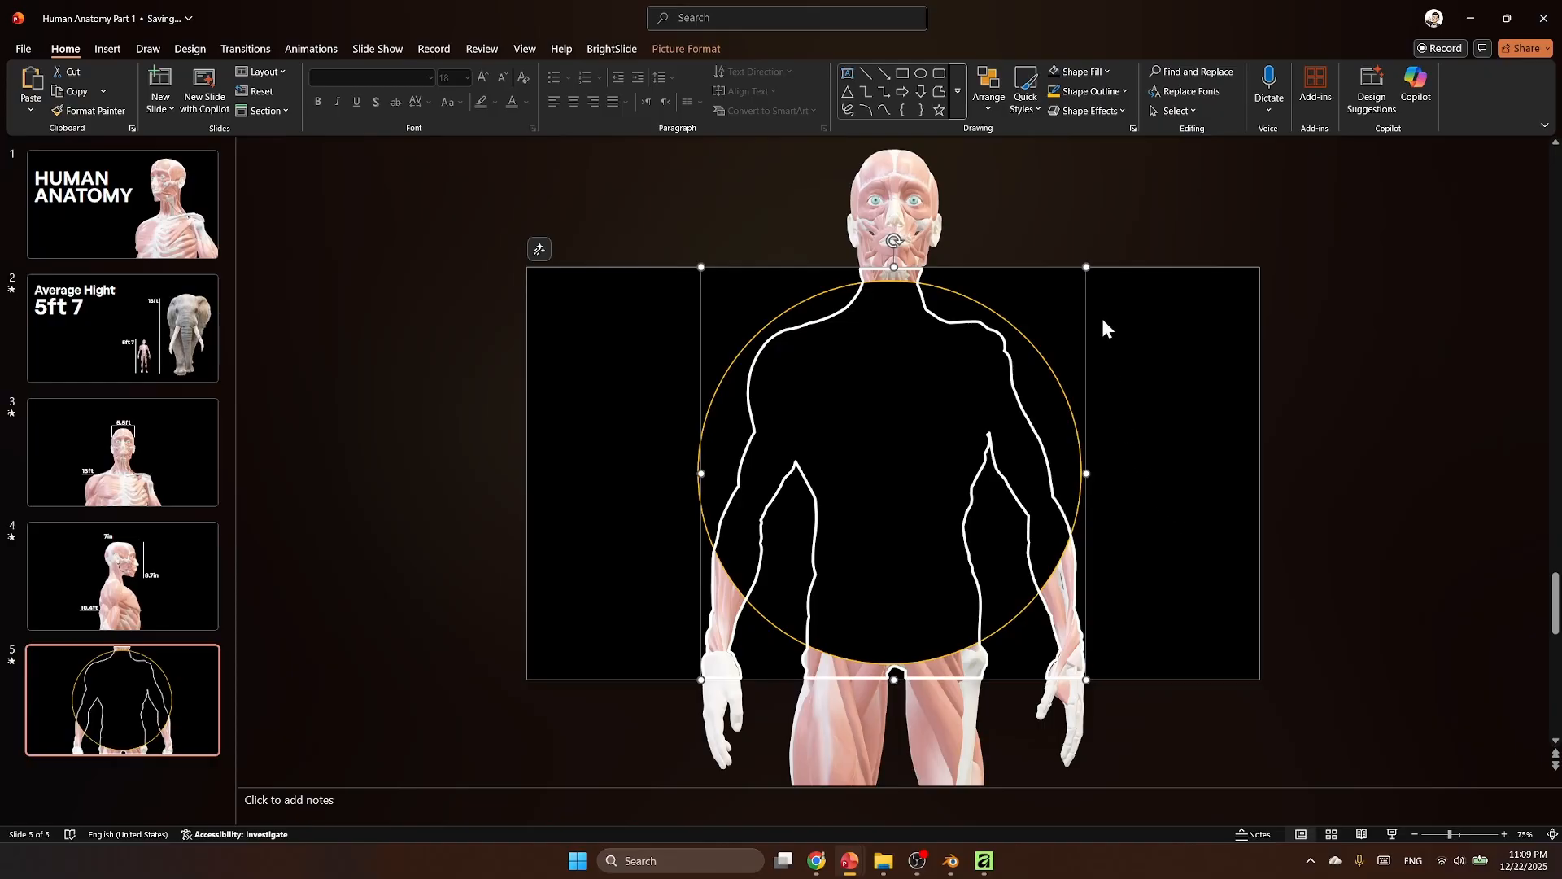
# Step: Crop the body outline picture to an oval shape
pyautogui.click(677, 52)
pyautogui.click(1368, 108)
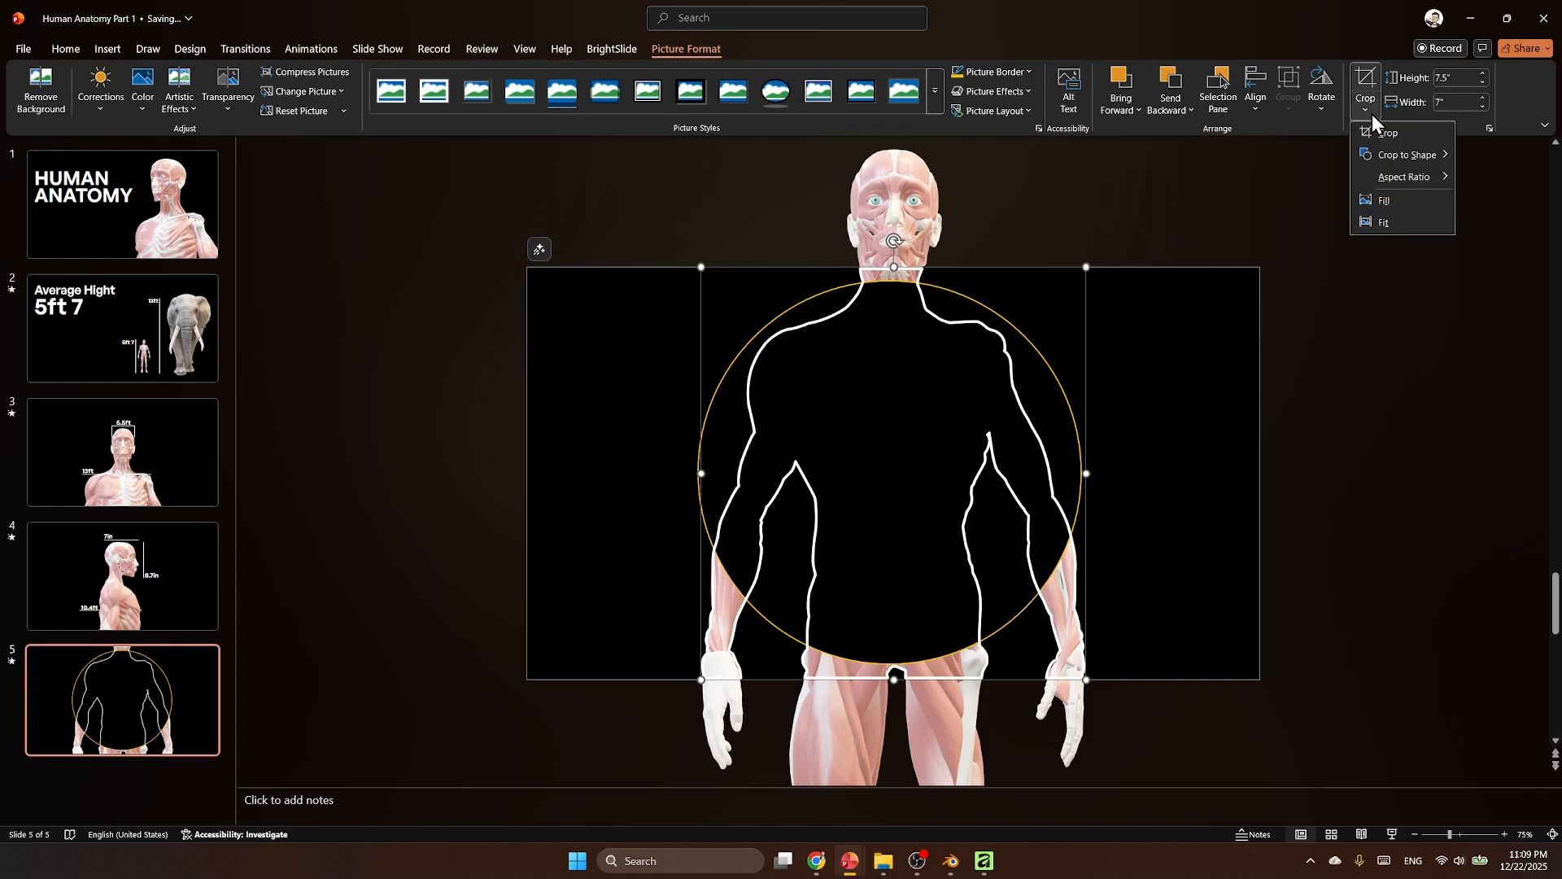
pyautogui.moveTo(1378, 156)
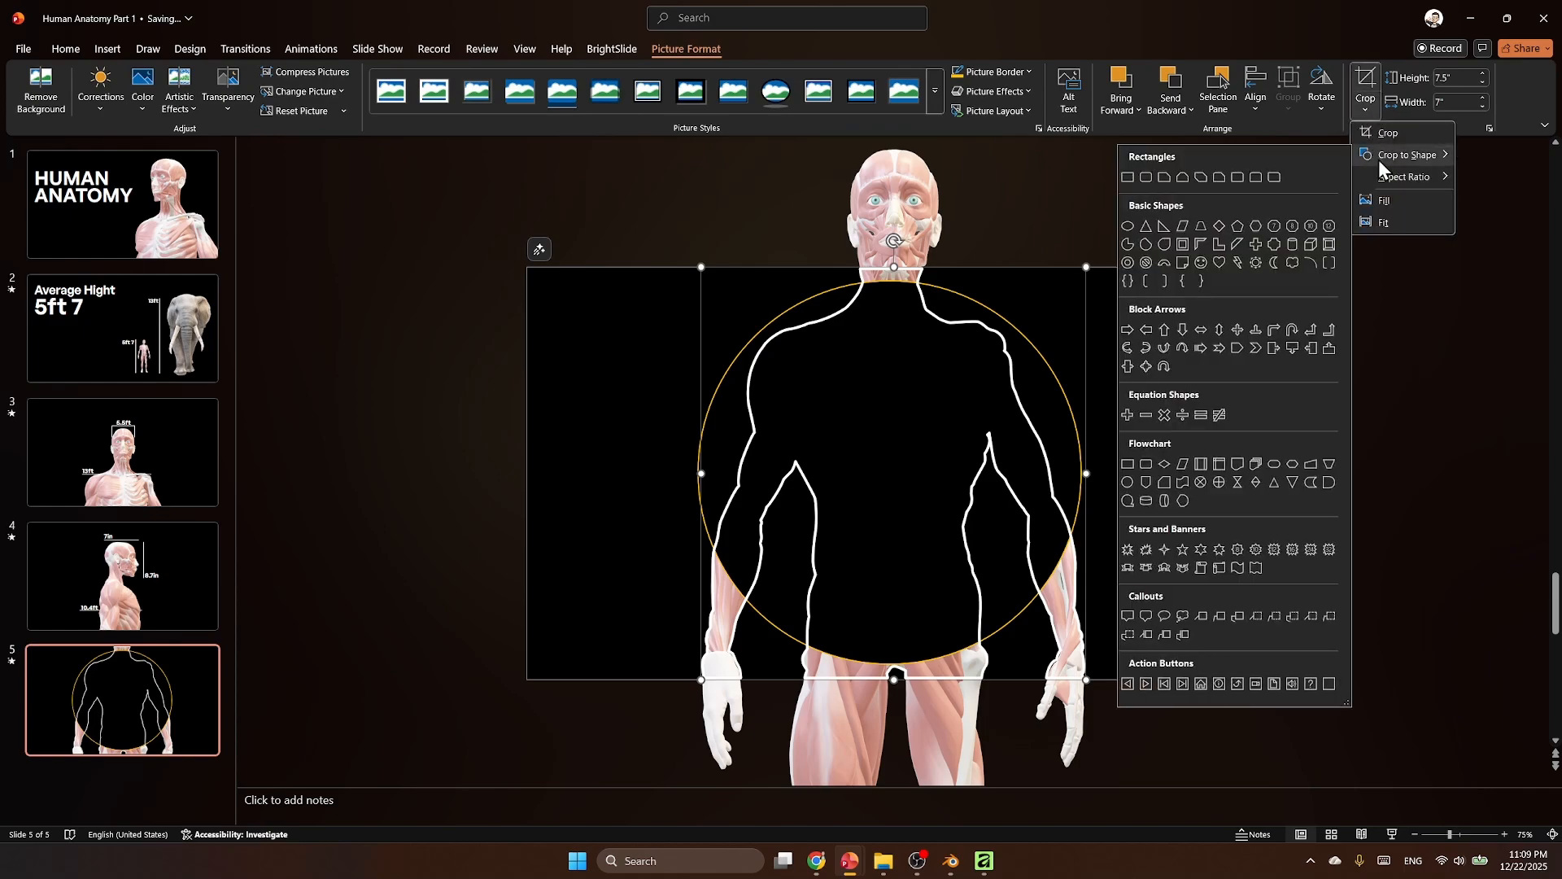
pyautogui.click(1126, 229)
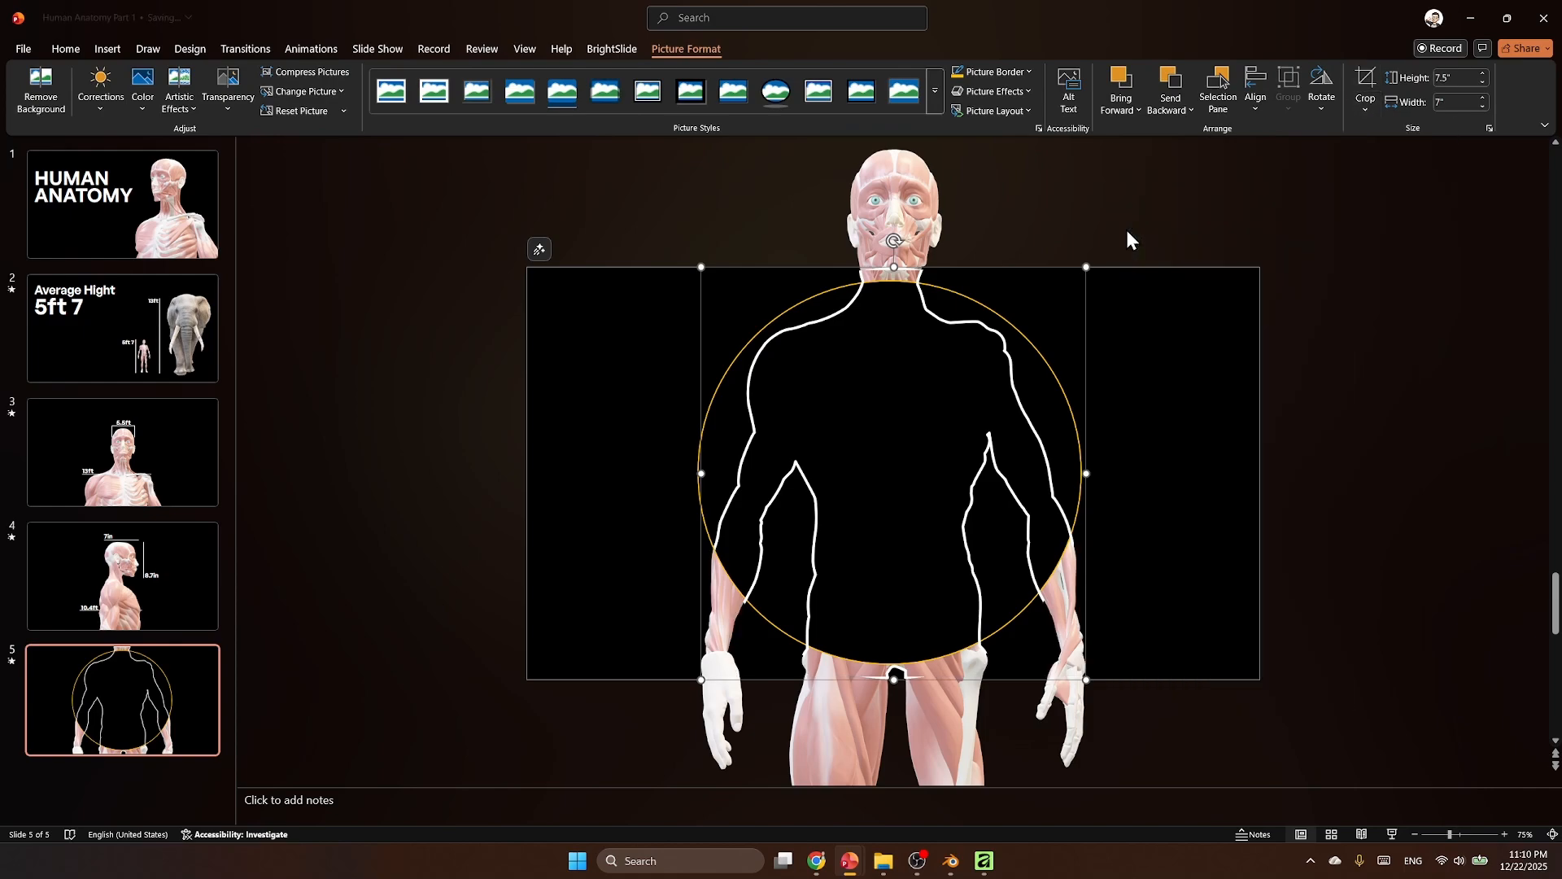
# Step: Adjust all four crop edges of the outline picture to match the gold circle, making it about 7.02" high
pyautogui.click(1357, 85)
pyautogui.moveTo(895, 677); pyautogui.dragTo(894, 663)
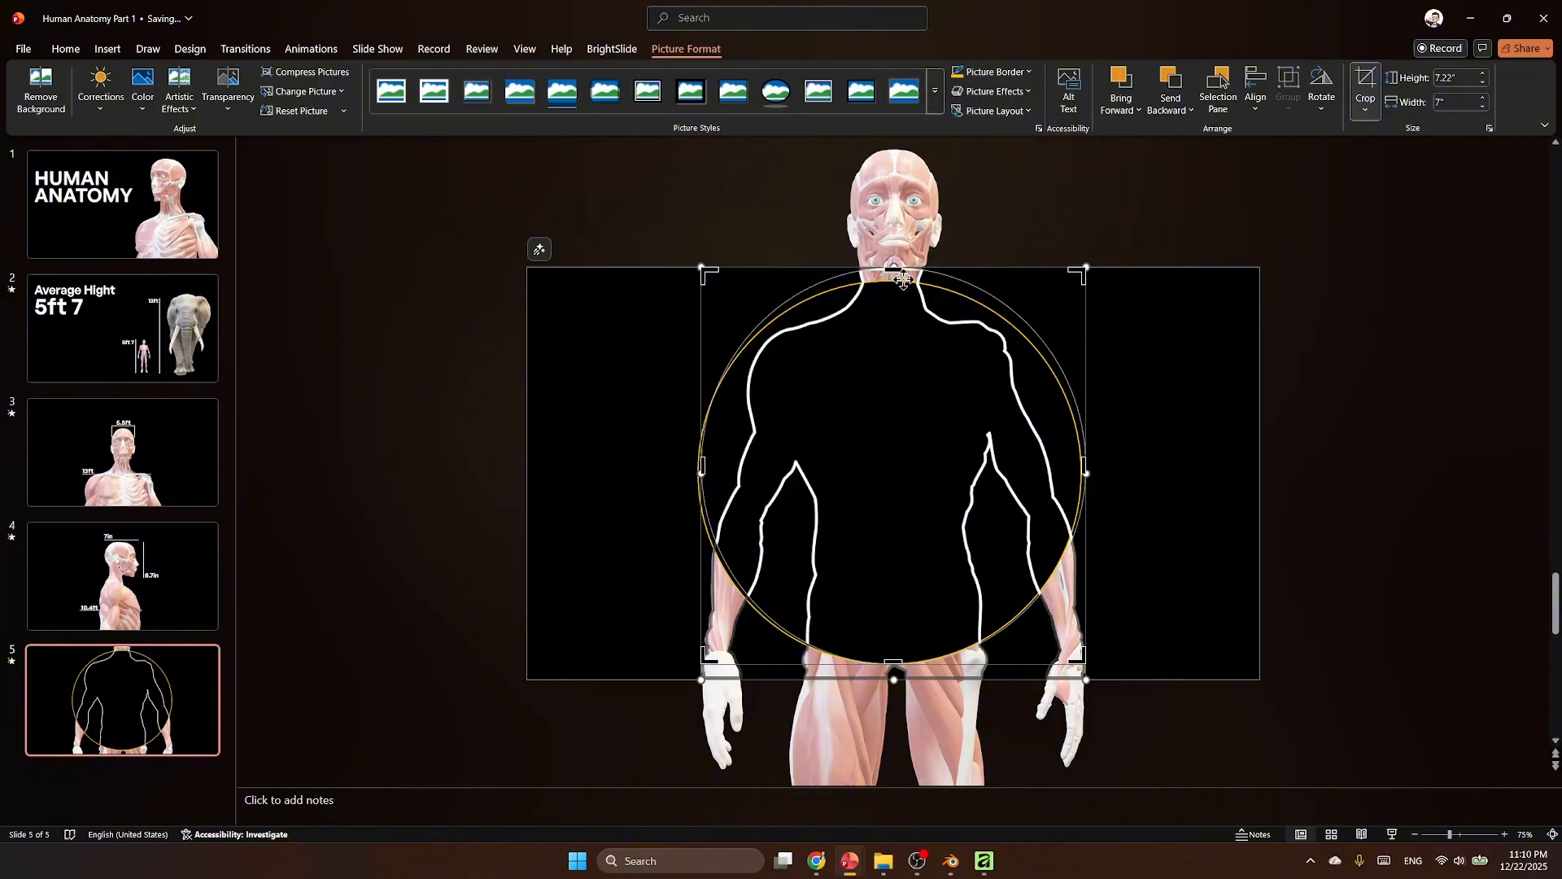
pyautogui.moveTo(894, 267); pyautogui.dragTo(892, 281)
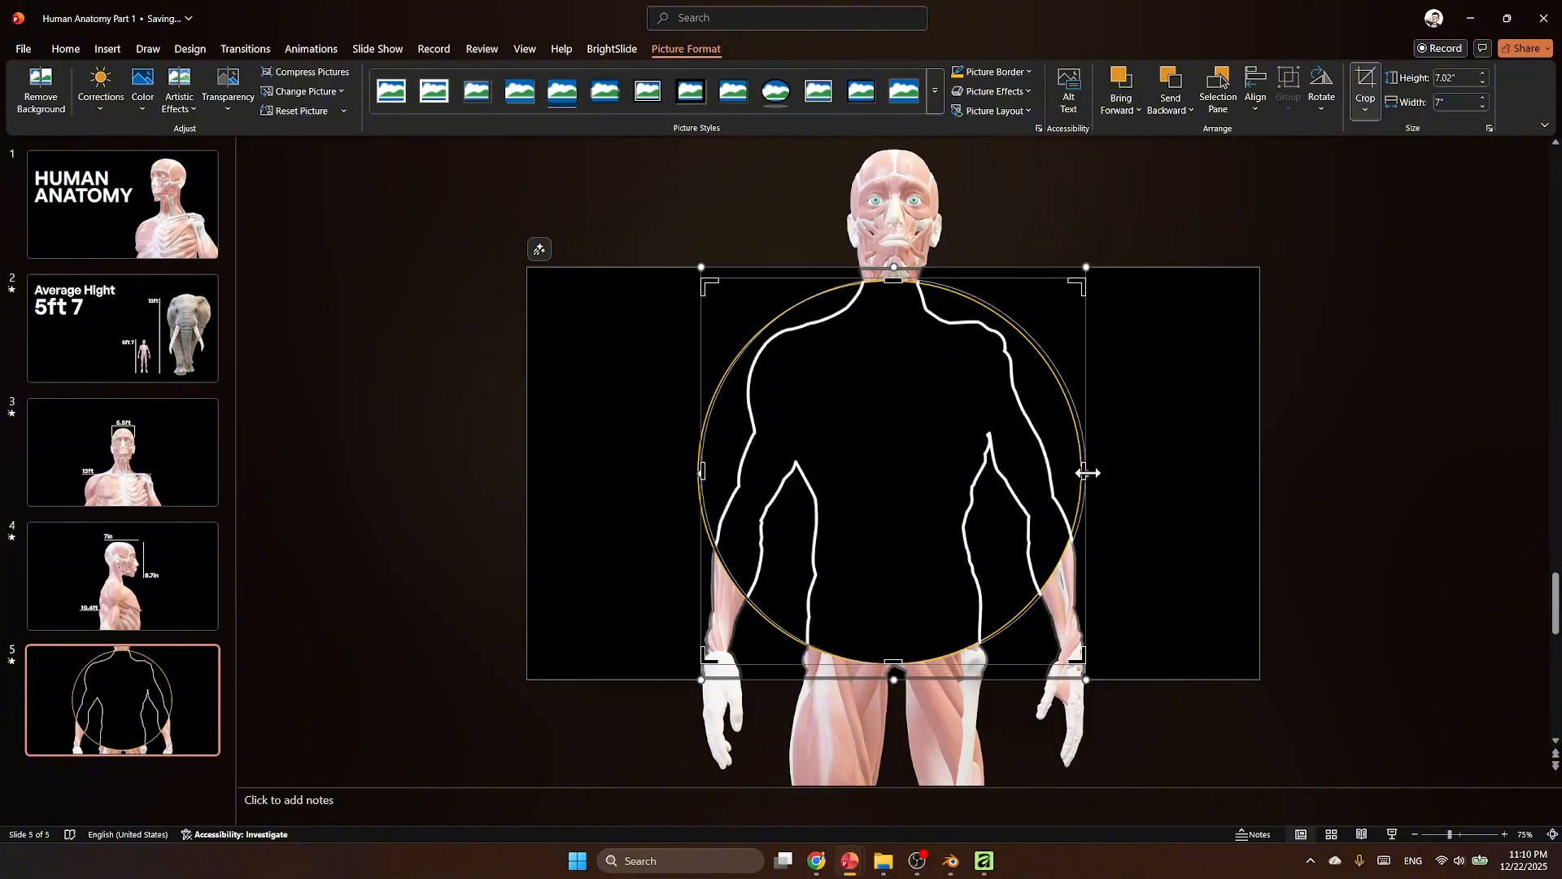
pyautogui.moveTo(1087, 470); pyautogui.dragTo(1082, 470)
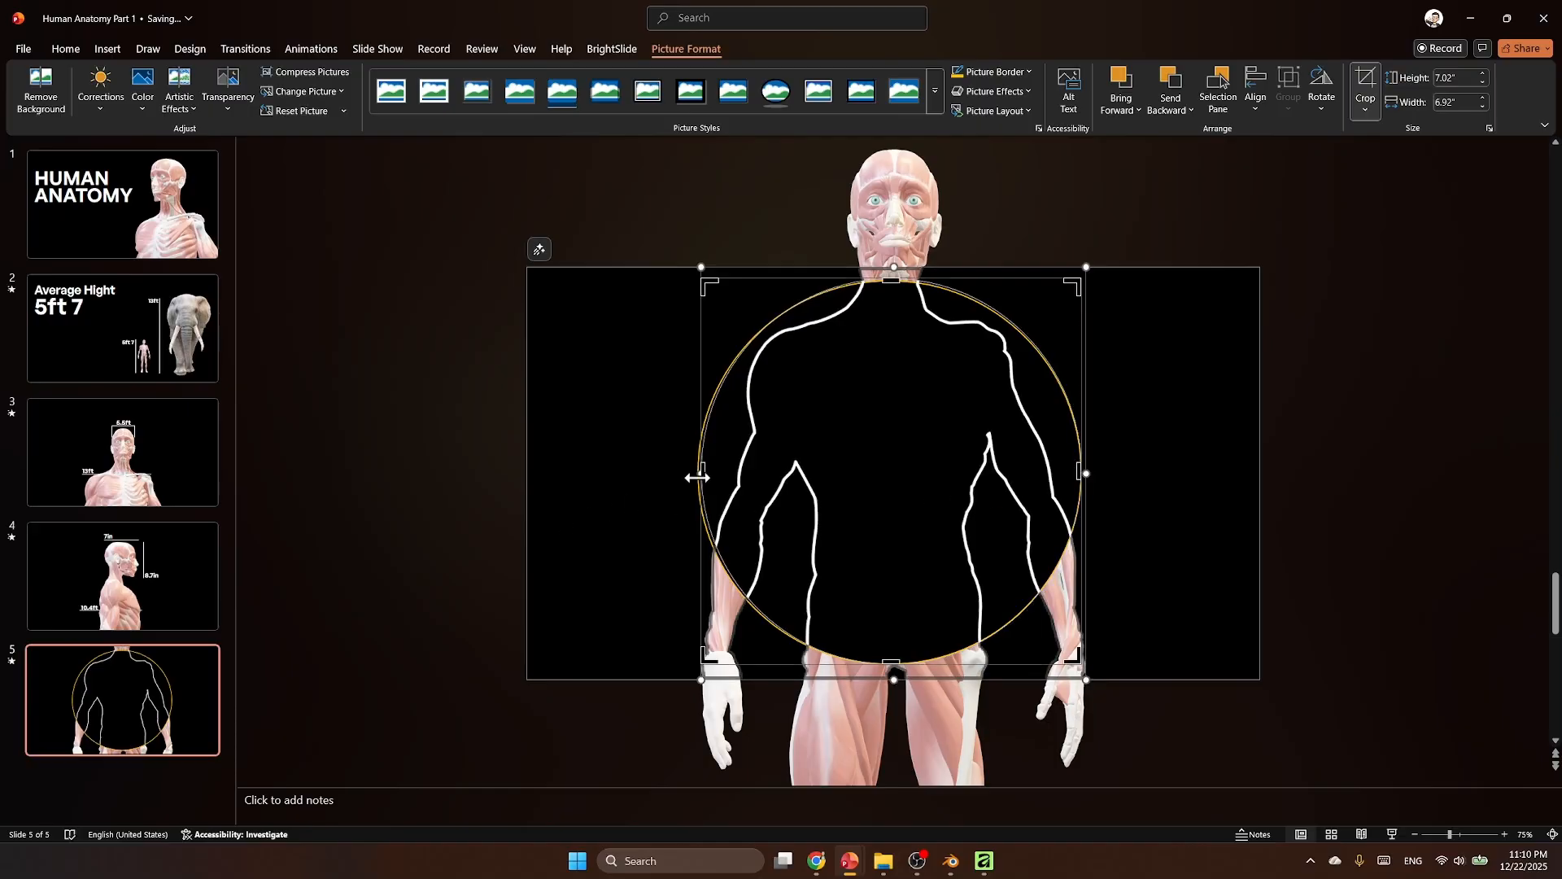
pyautogui.moveTo(700, 468); pyautogui.dragTo(697, 467)
pyautogui.click(445, 396)
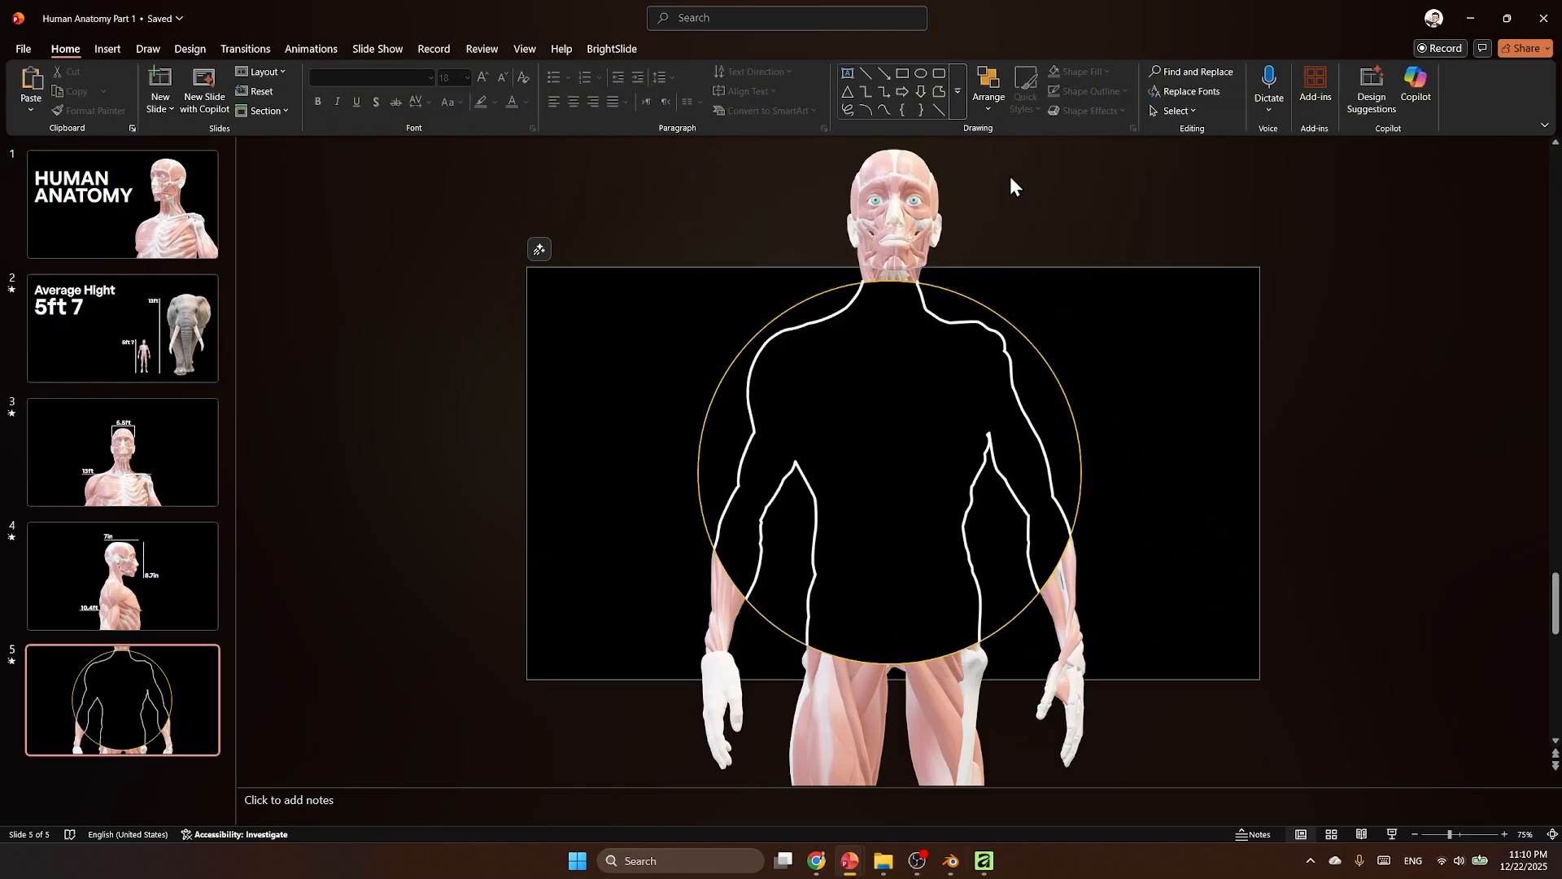
# Step: Show the slide's object list and move 3D Model 7, the organs, to the top of the stacking order
pyautogui.click(989, 98)
pyautogui.click(1028, 399)
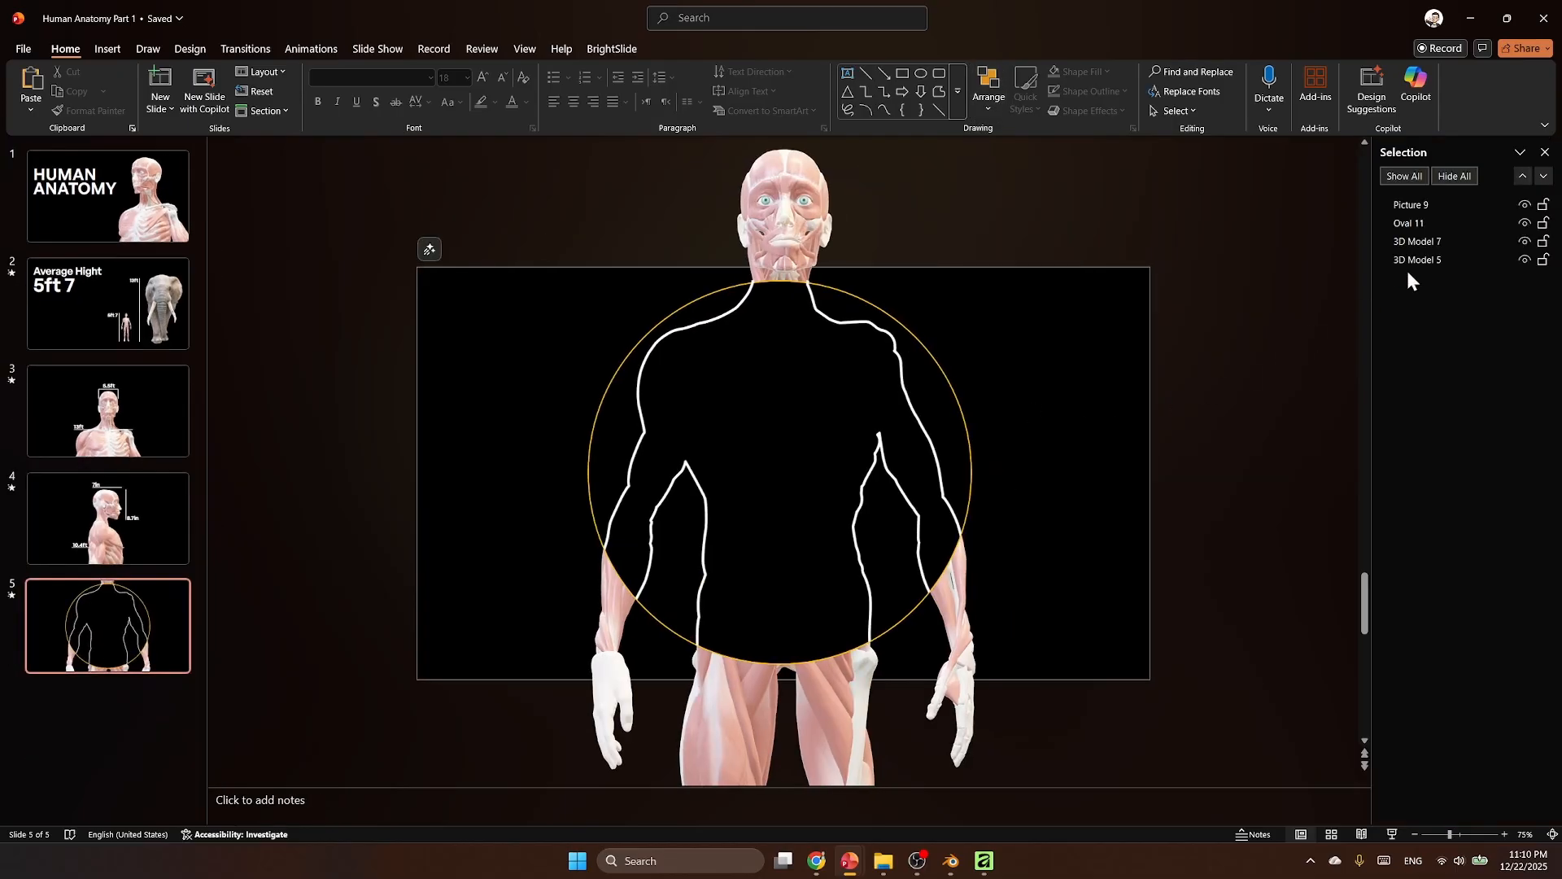
pyautogui.click(1451, 242)
pyautogui.moveTo(1451, 243); pyautogui.dragTo(1432, 203)
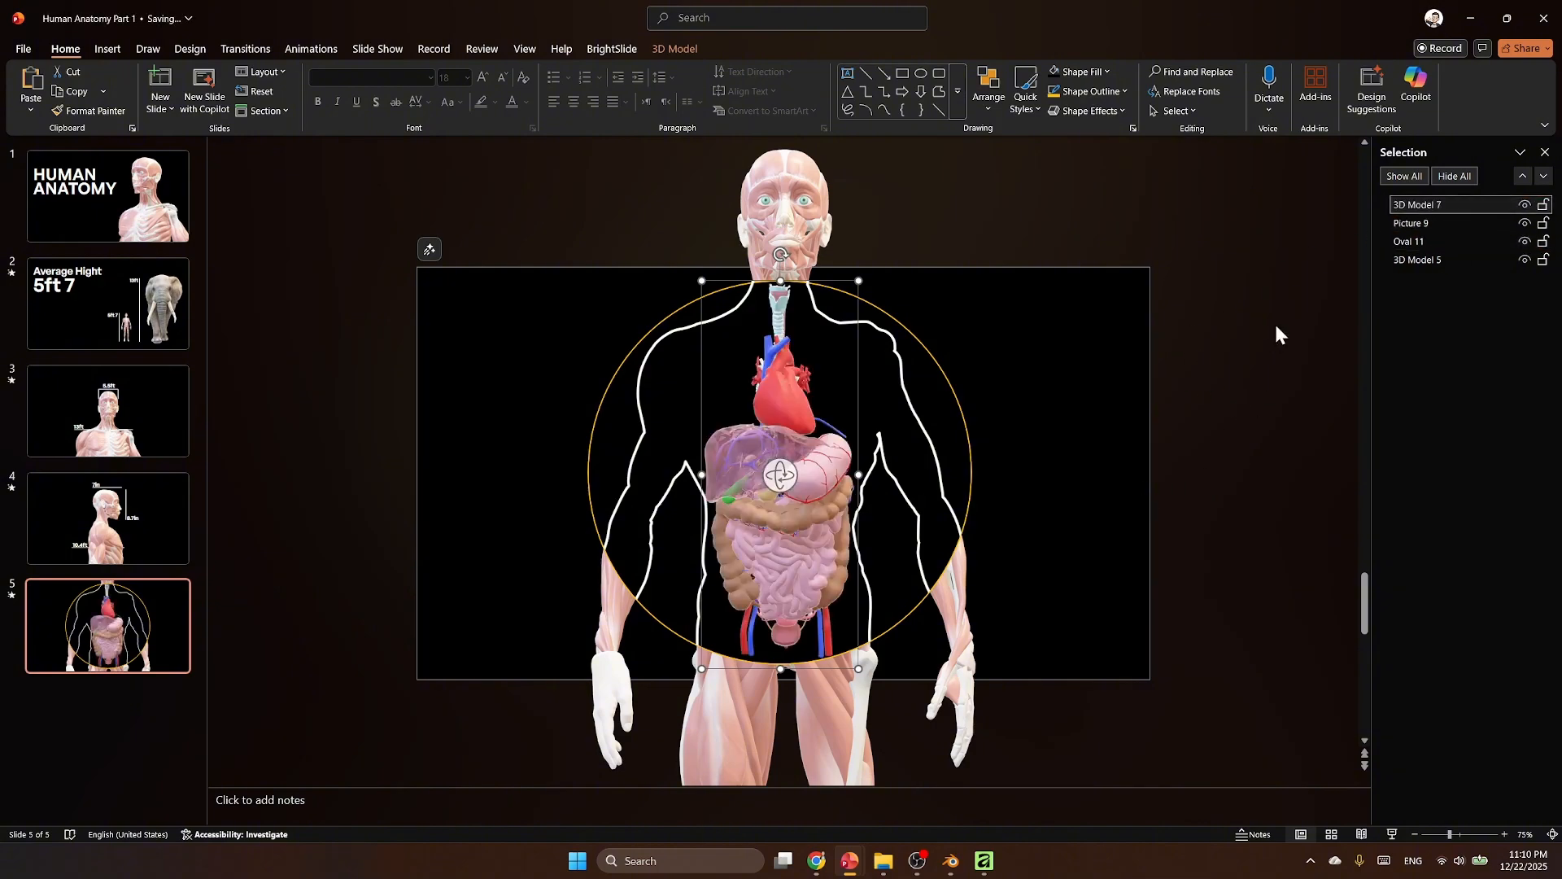
# Step: Scale the 3D organs model down slightly and centre it within the gold-ringed circle
pyautogui.moveTo(858, 281); pyautogui.dragTo(834, 320)
pyautogui.moveTo(813, 478); pyautogui.dragTo(823, 467)
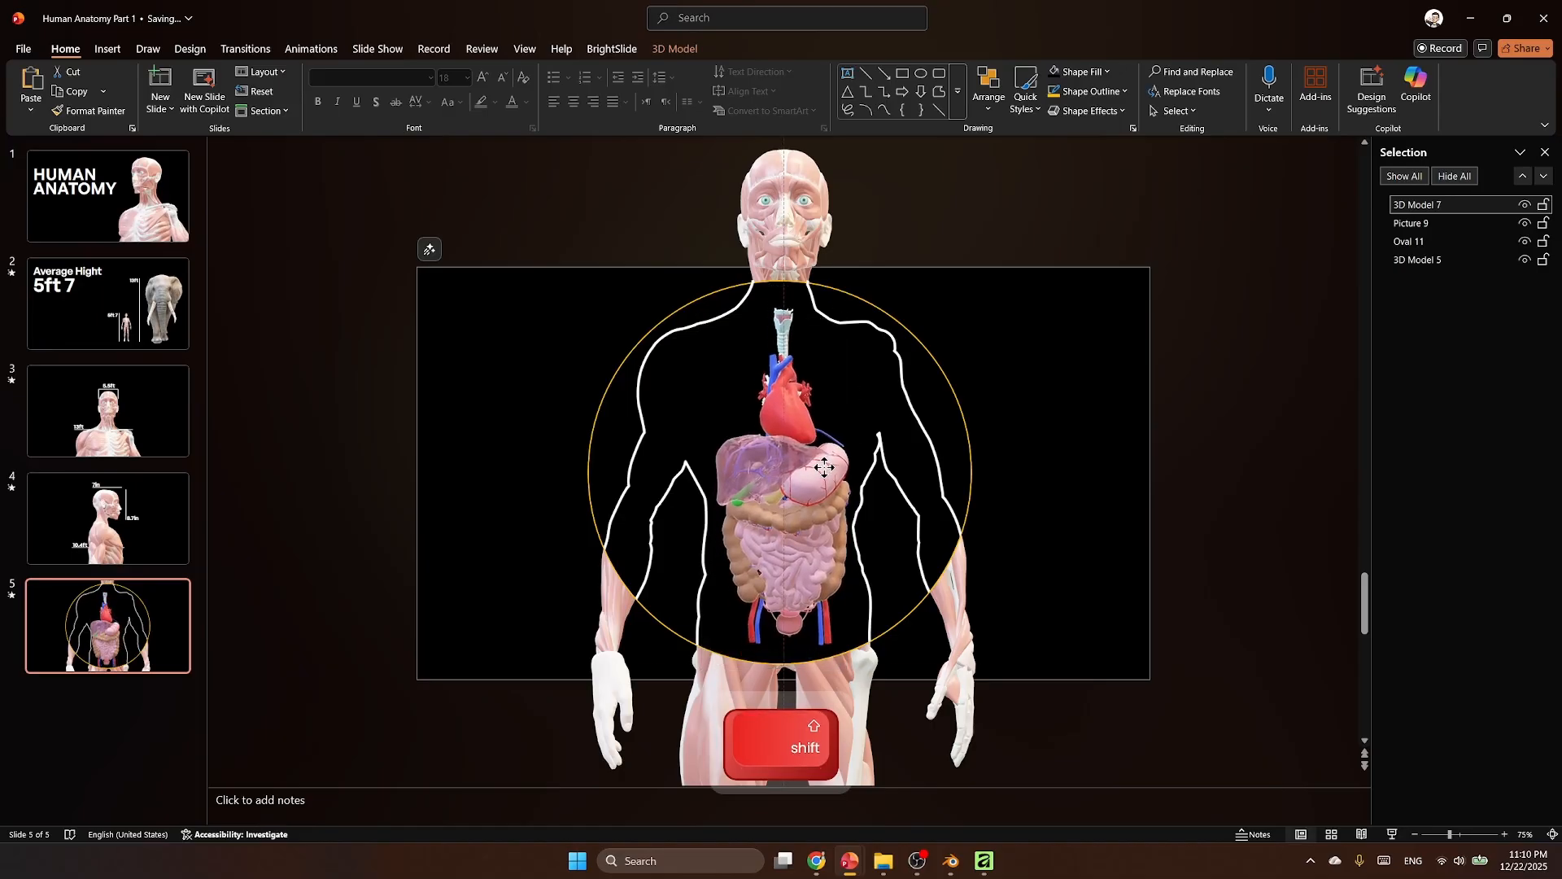
pyautogui.click(1226, 231)
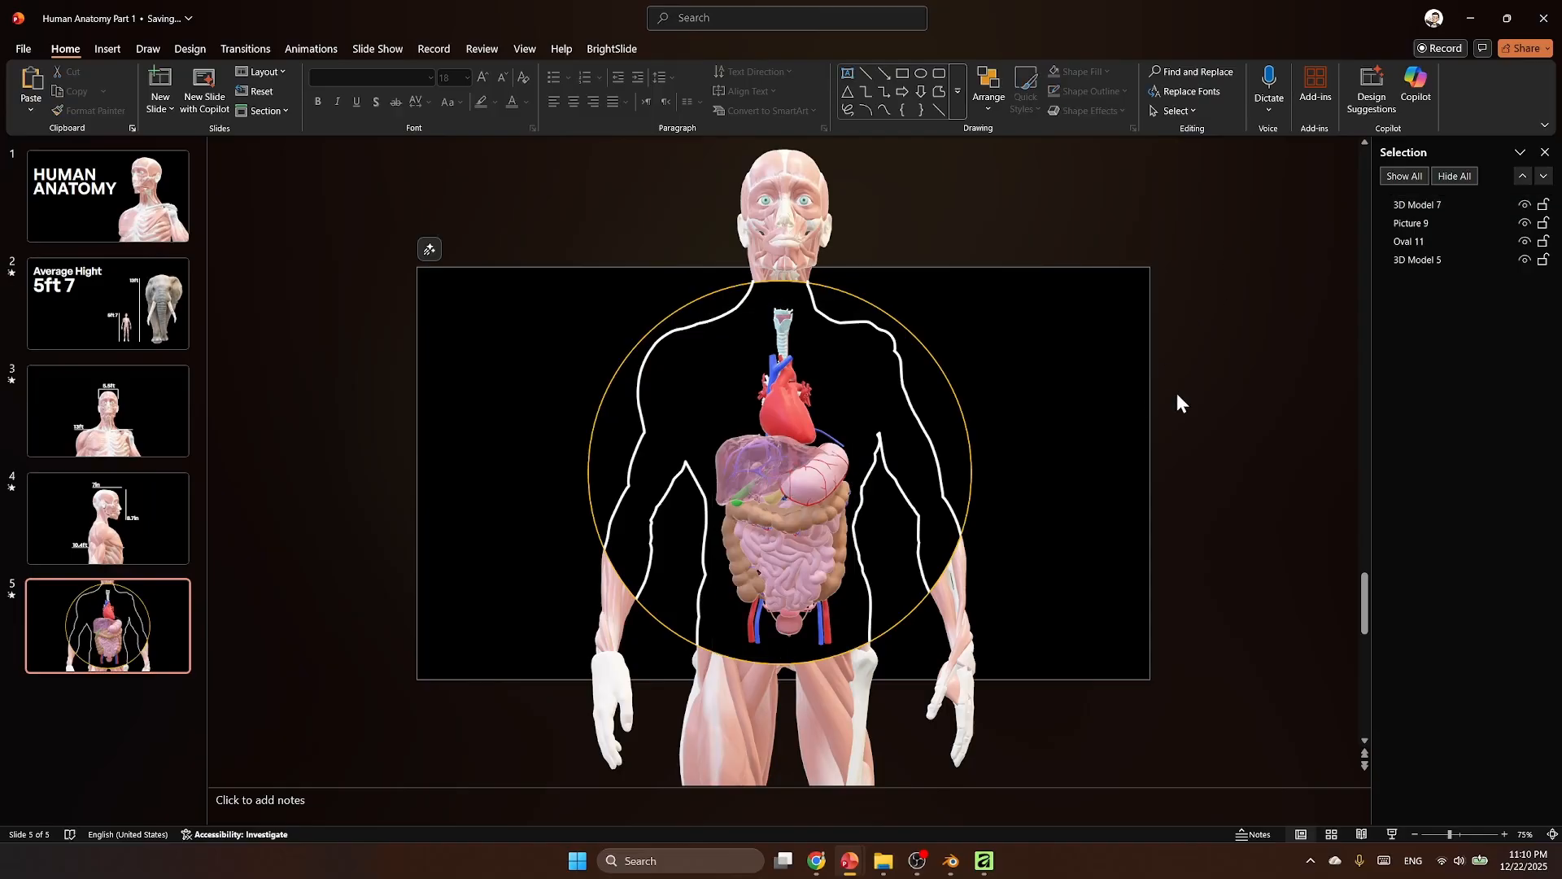
# Step: Group the body outline picture (Picture 9) with the black circle (Oval 11)
pyautogui.click(1403, 224)
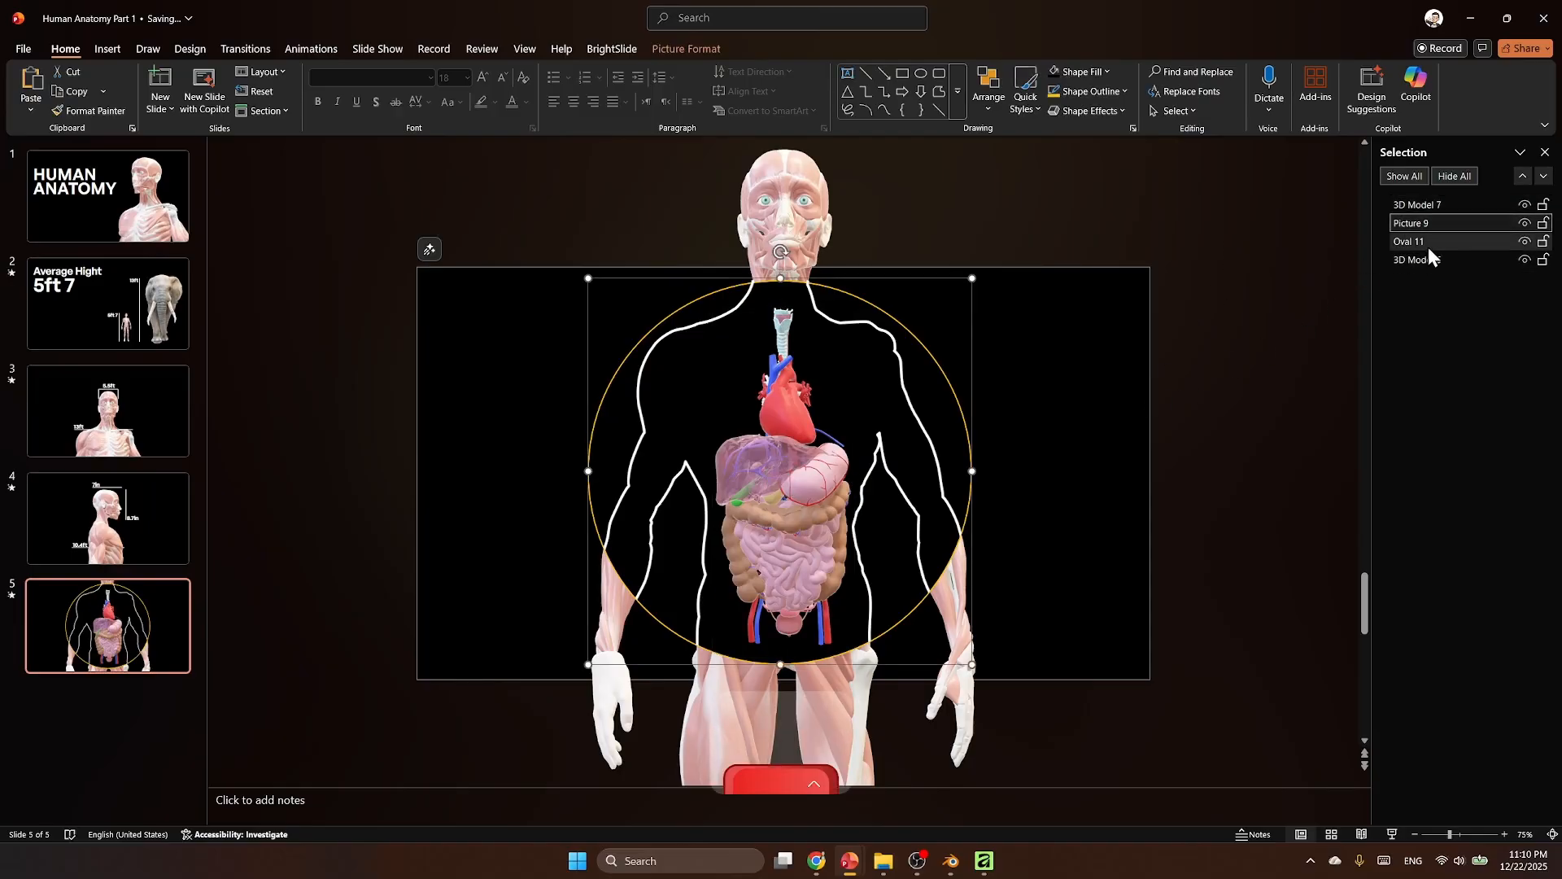
pyautogui.keyDown('ctrl'); pyautogui.click(1423, 246); pyautogui.keyUp('ctrl')
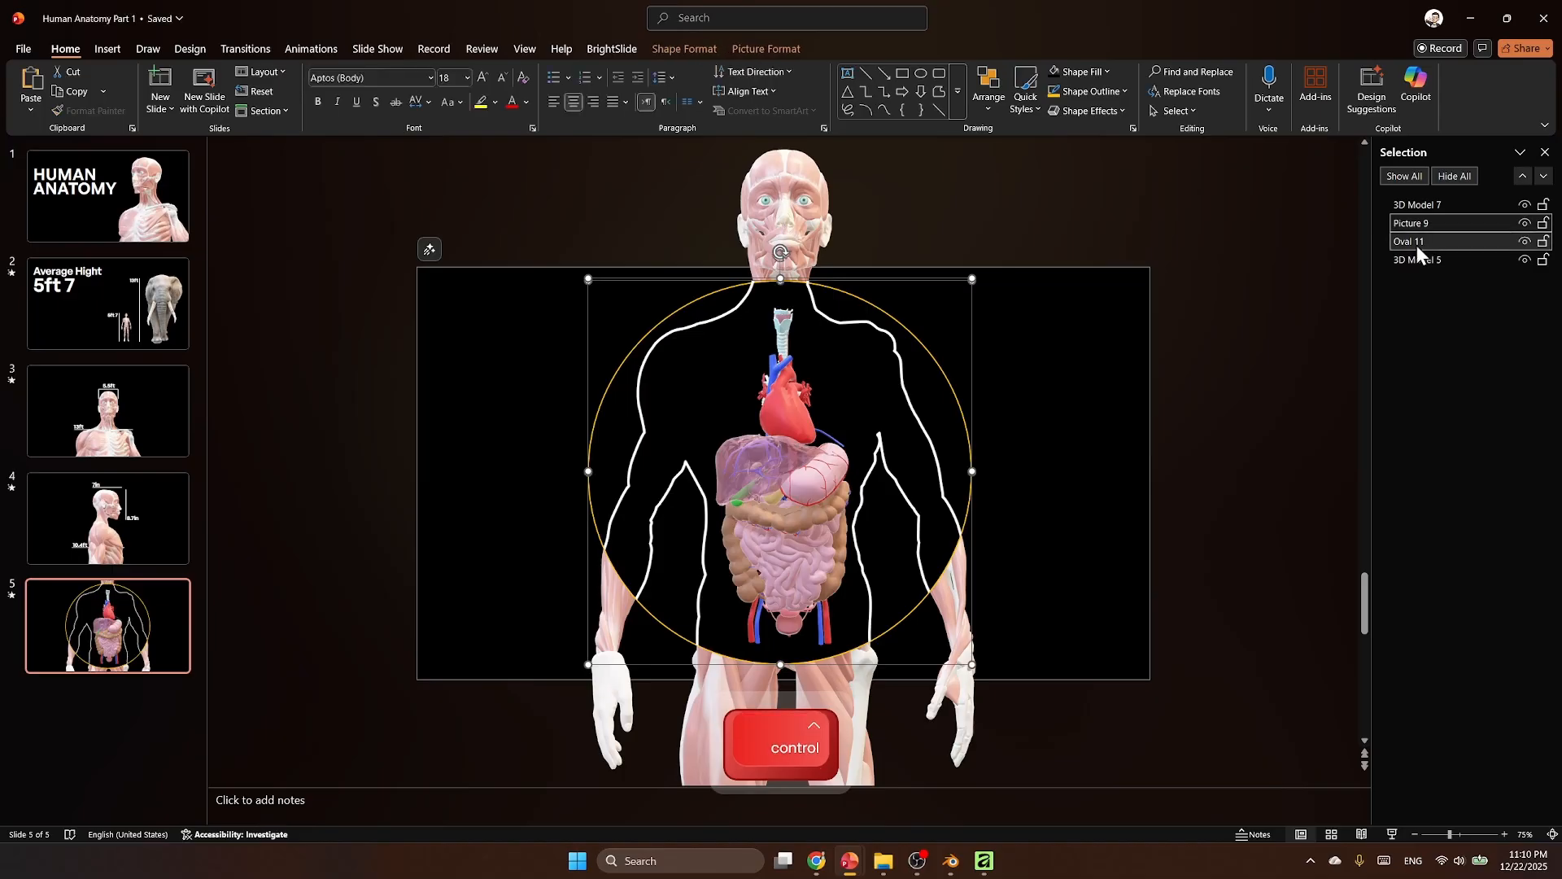
pyautogui.rightClick(974, 277)
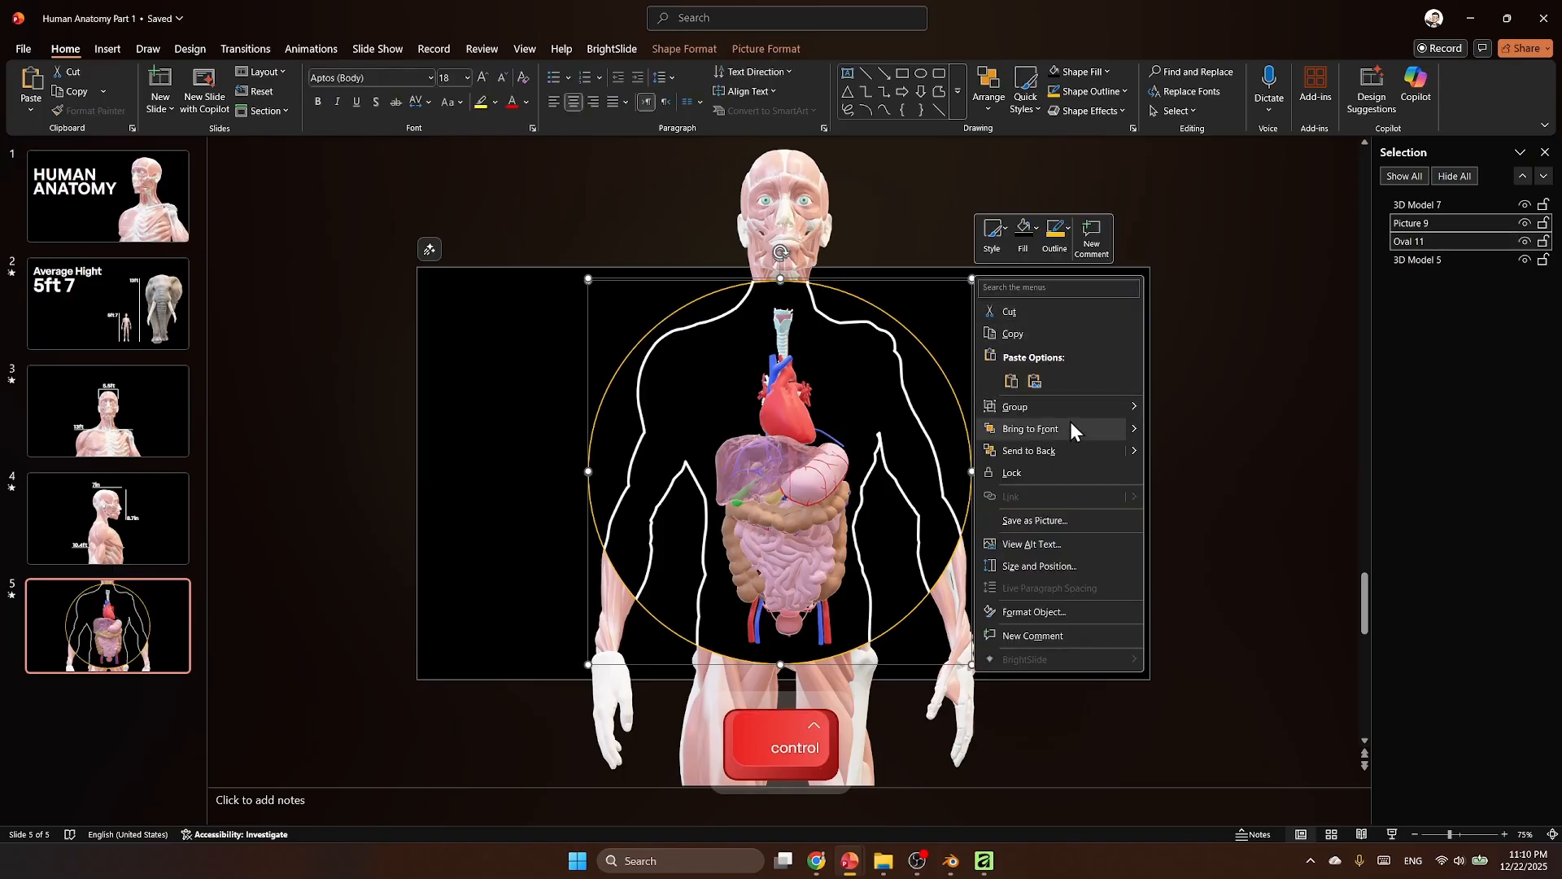
pyautogui.moveTo(1070, 412)
pyautogui.click(1179, 411)
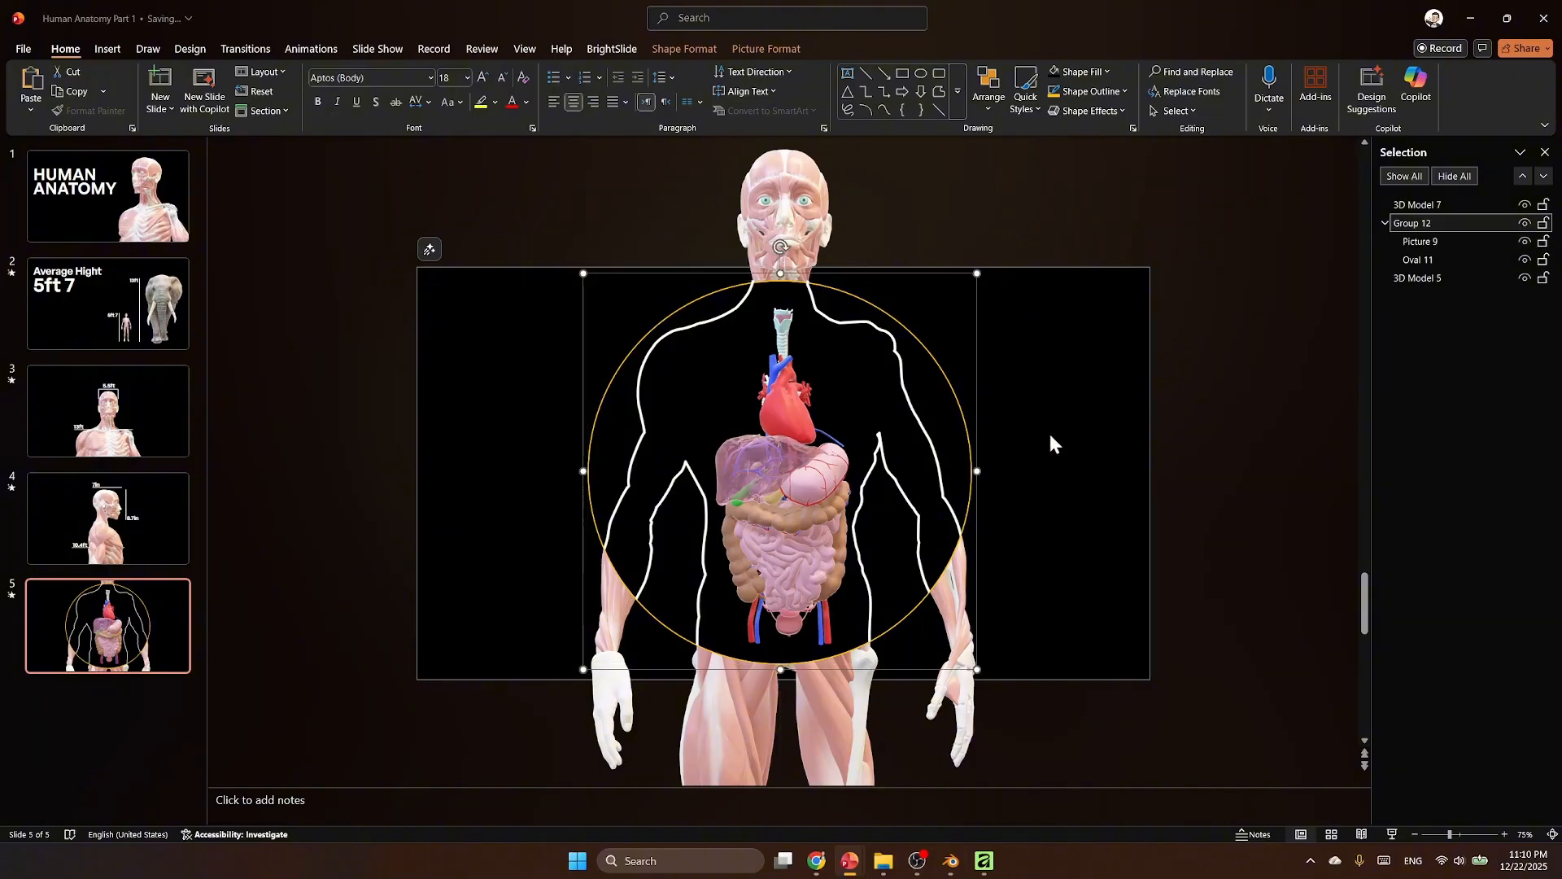
pyautogui.click(1212, 398)
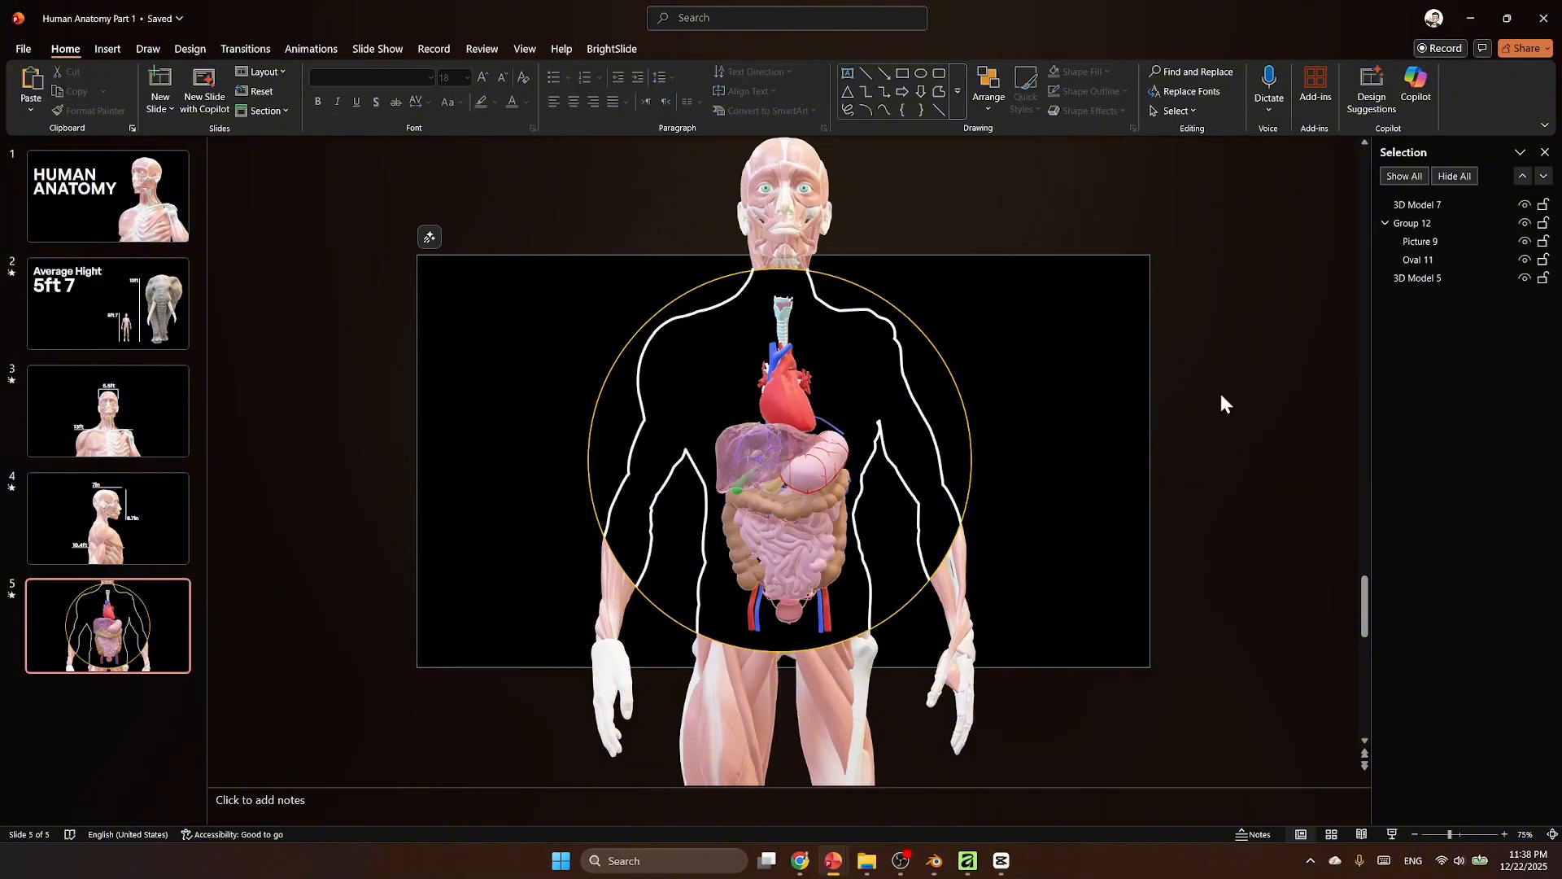
# Step: Apply a Shape entrance animation with the Out direction to the circle and outline group
pyautogui.click(938, 371)
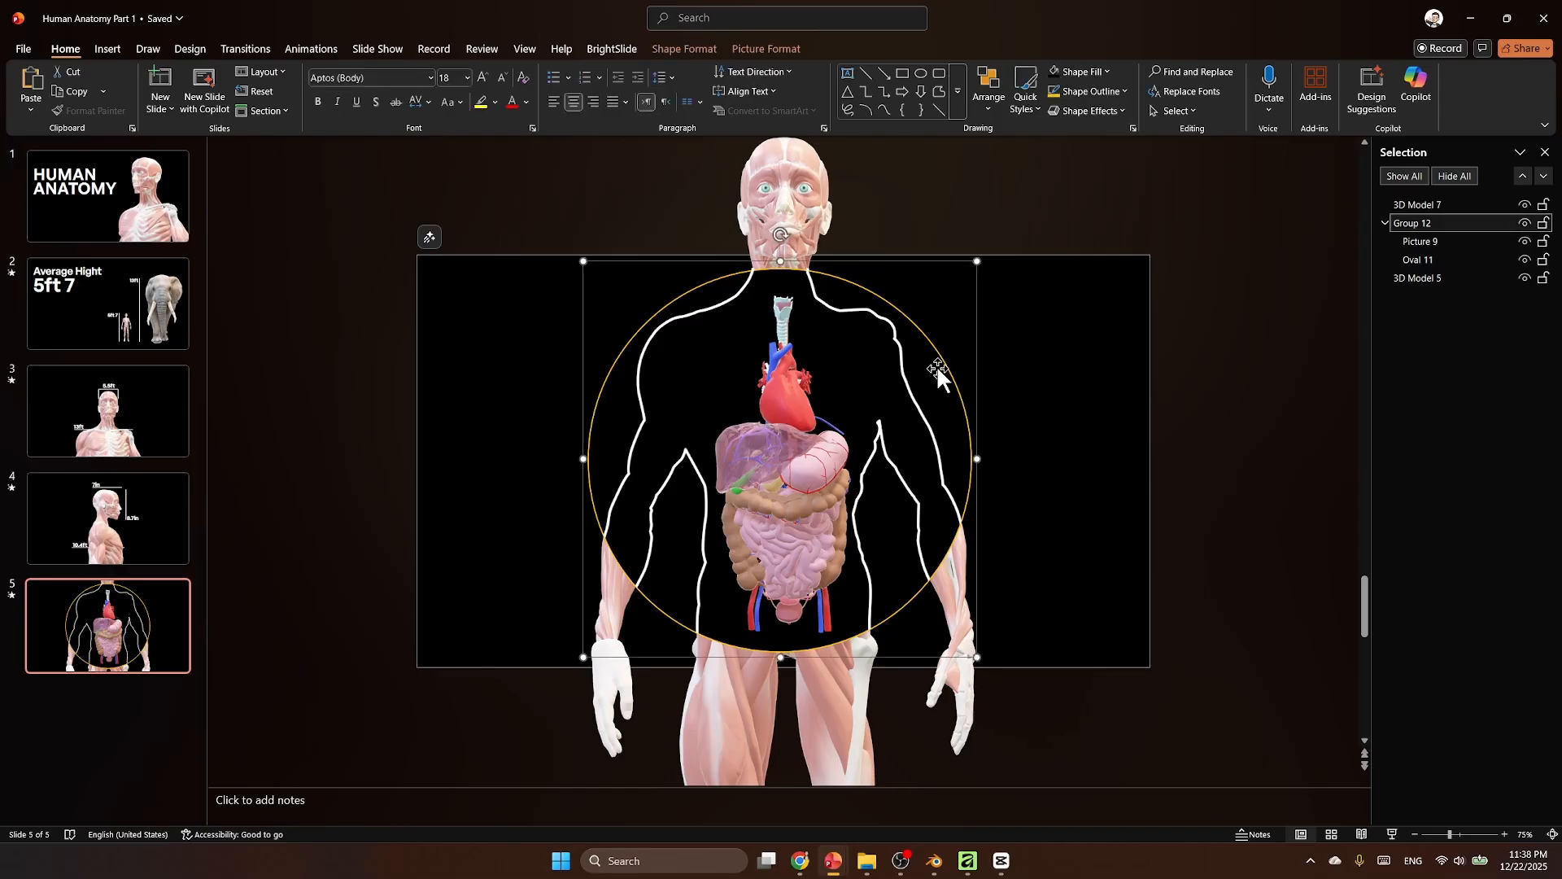
pyautogui.click(304, 55)
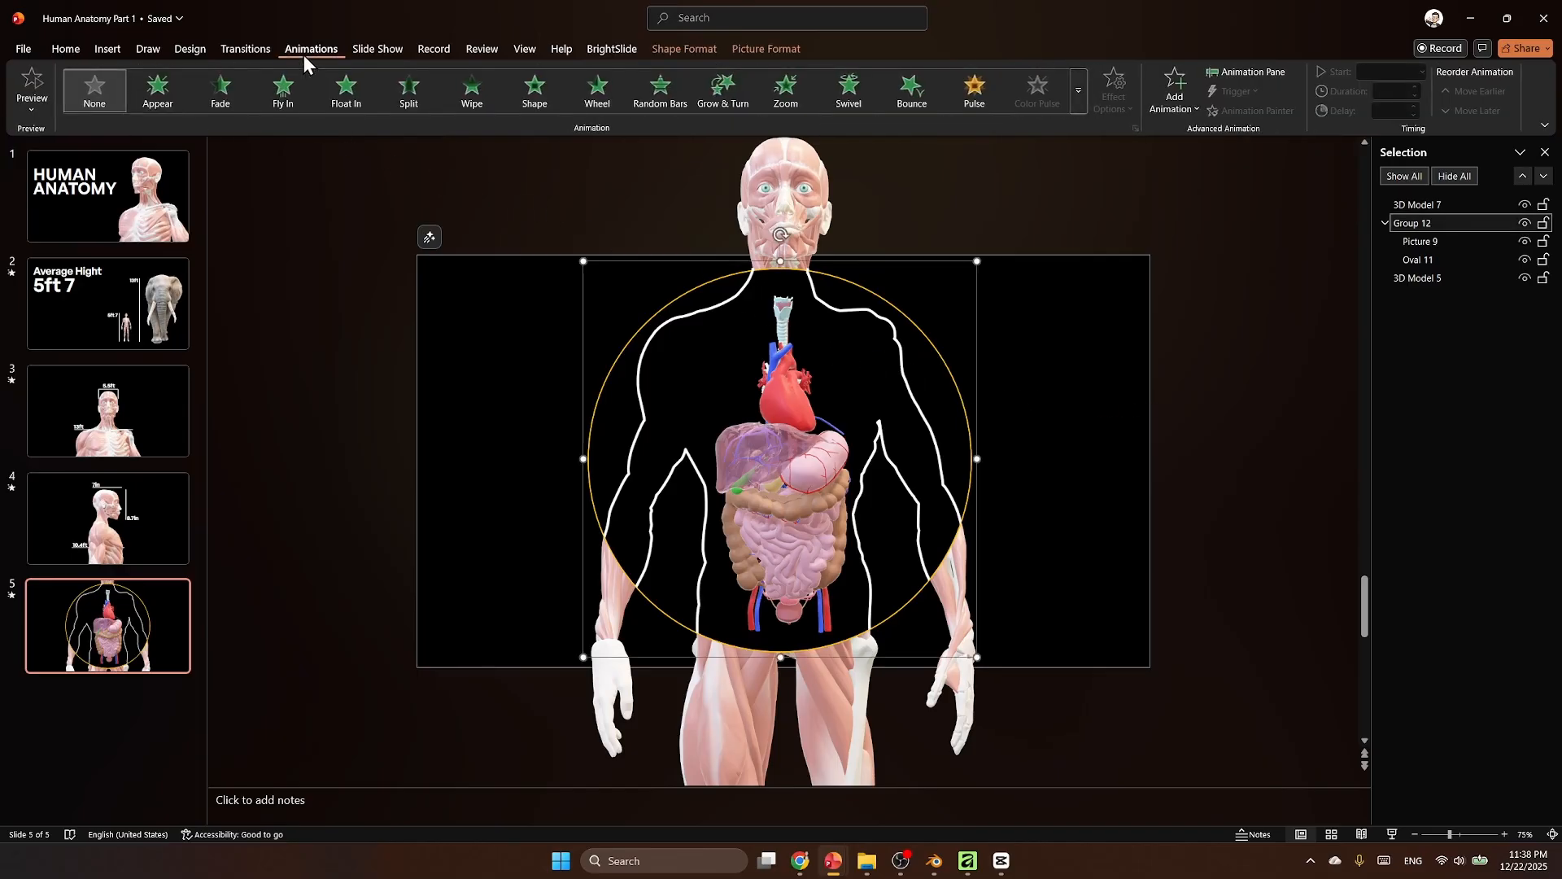
pyautogui.click(534, 92)
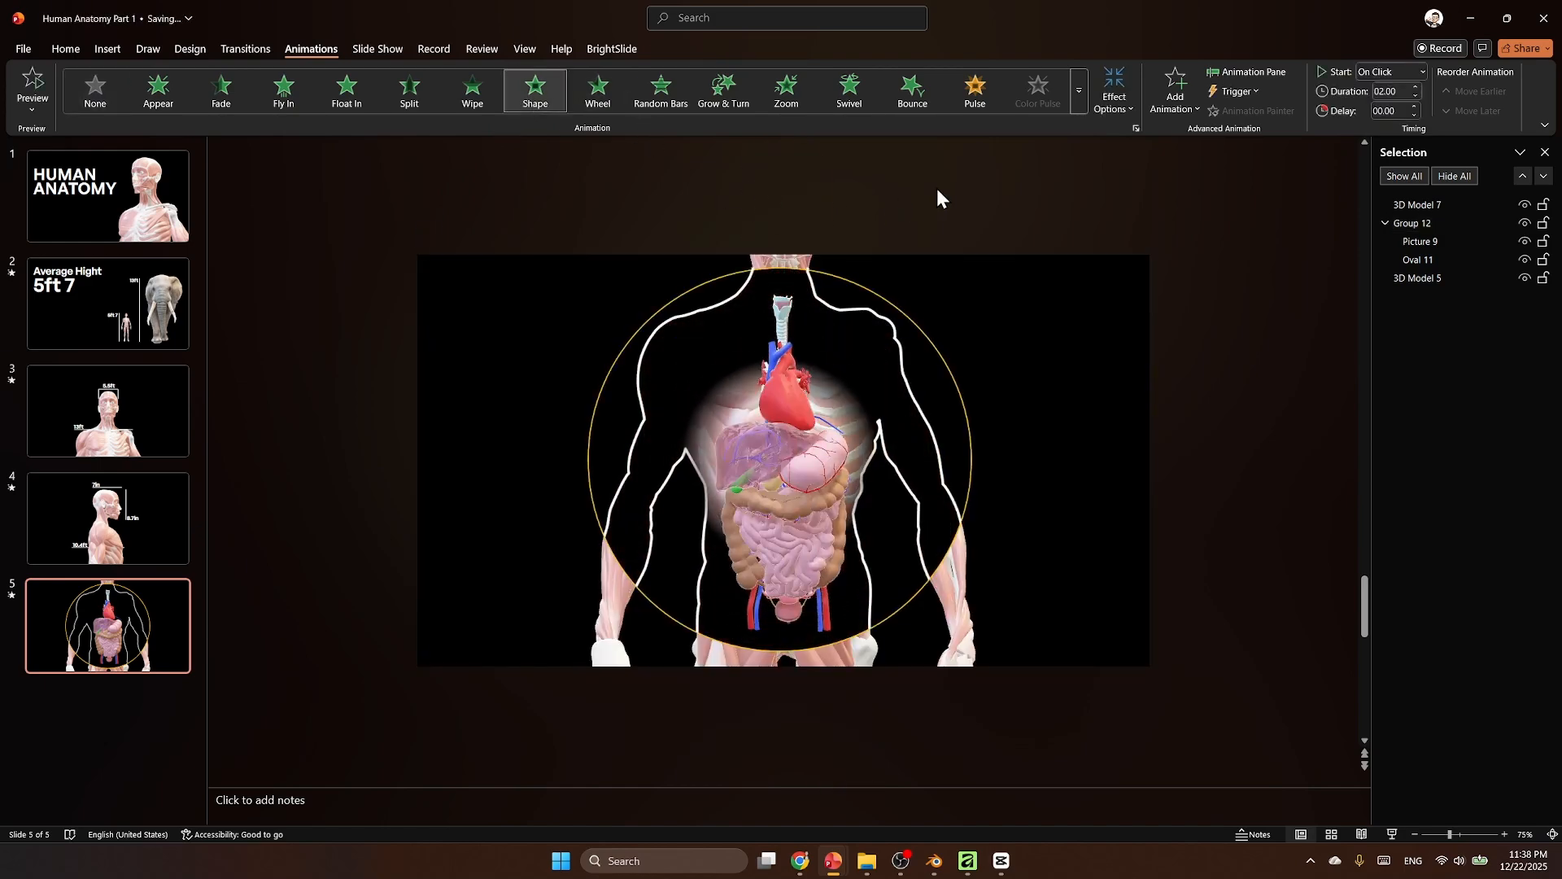
pyautogui.click(1112, 104)
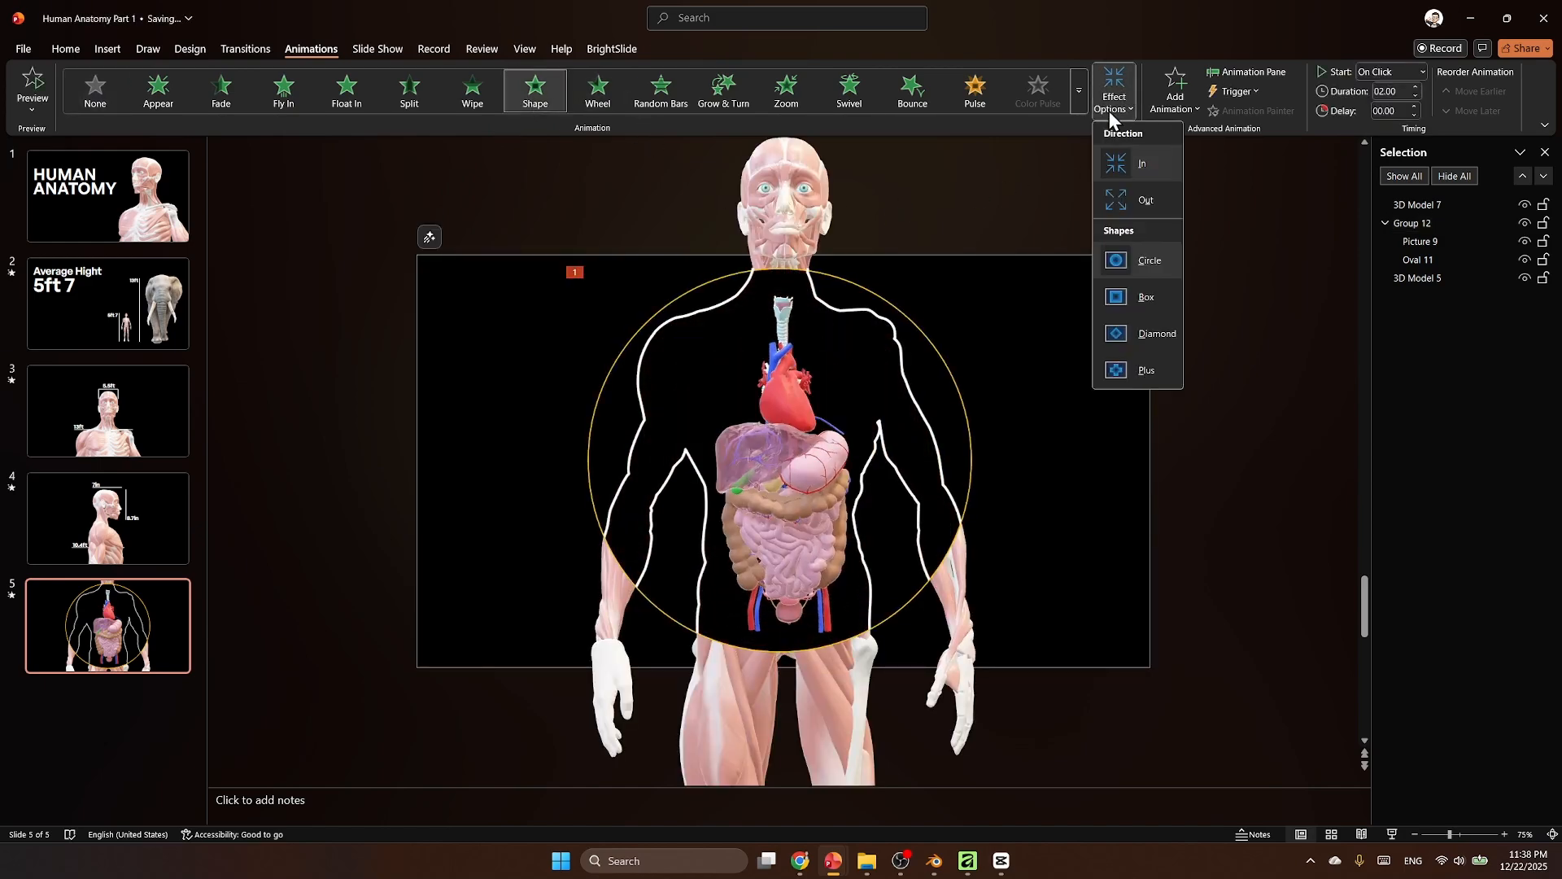
pyautogui.click(1151, 198)
# Step: Set the circle group's animation to start with previous and shorten its duration to about 0.4 seconds
pyautogui.click(1235, 70)
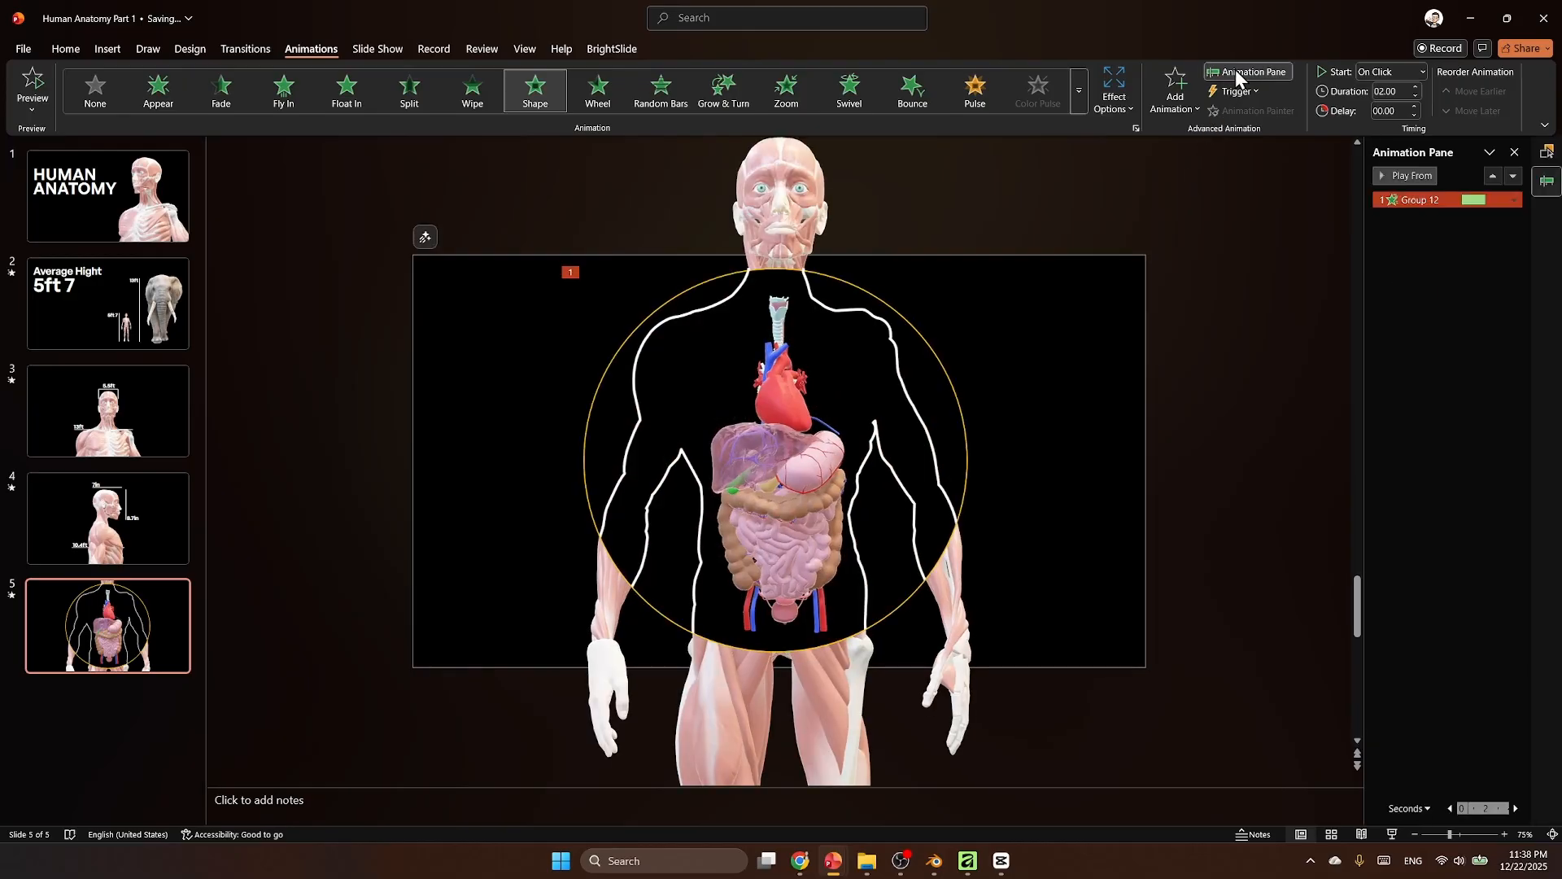
pyautogui.click(1512, 200)
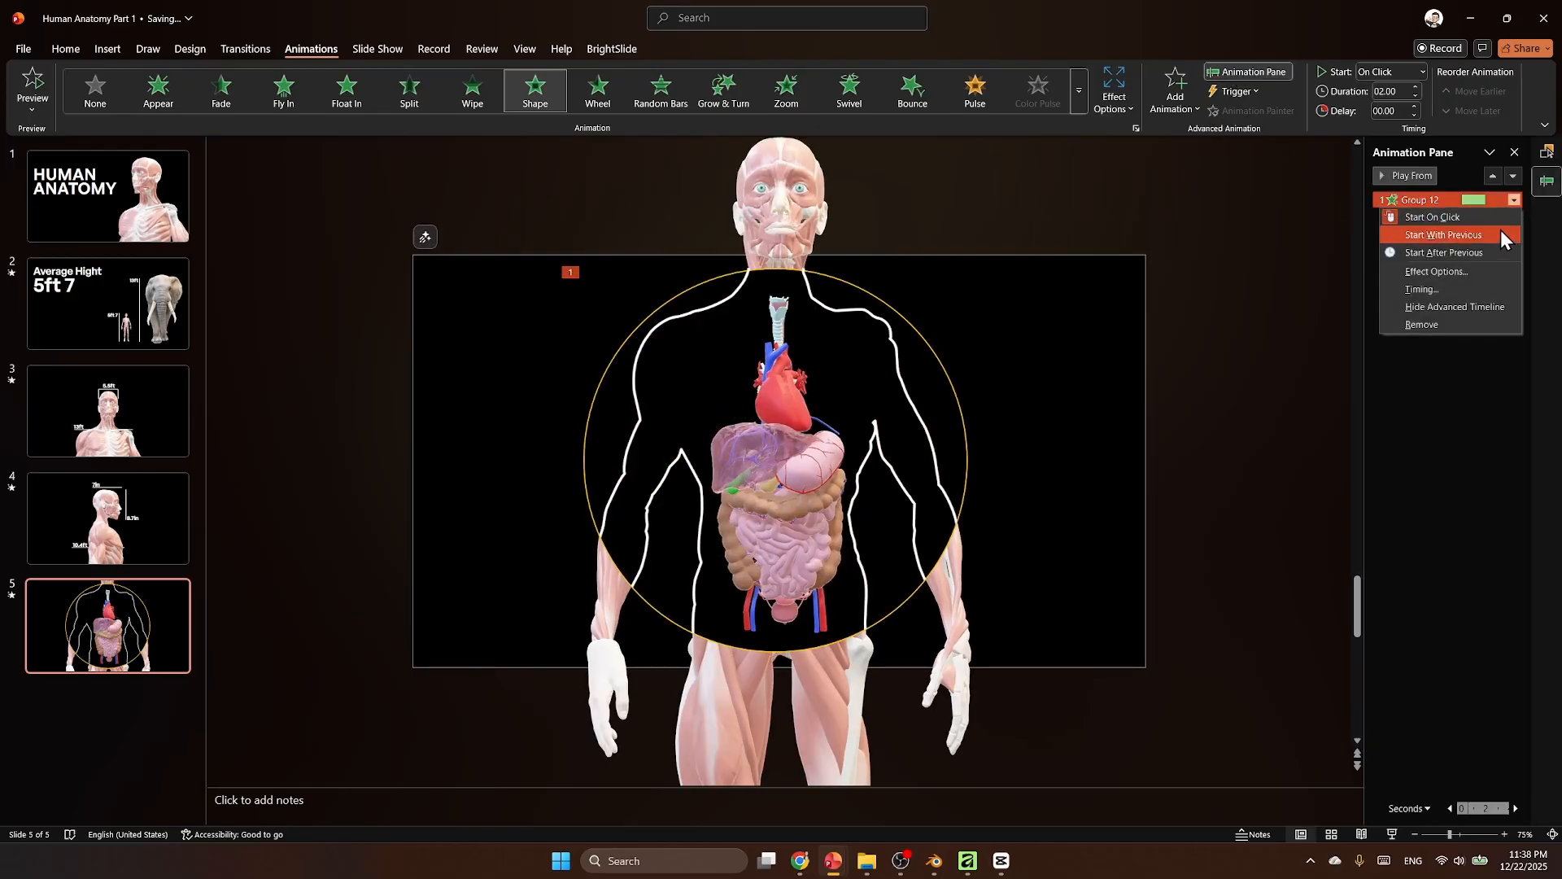
pyautogui.click(1497, 234)
pyautogui.moveTo(1484, 200); pyautogui.dragTo(1464, 204)
pyautogui.click(1444, 269)
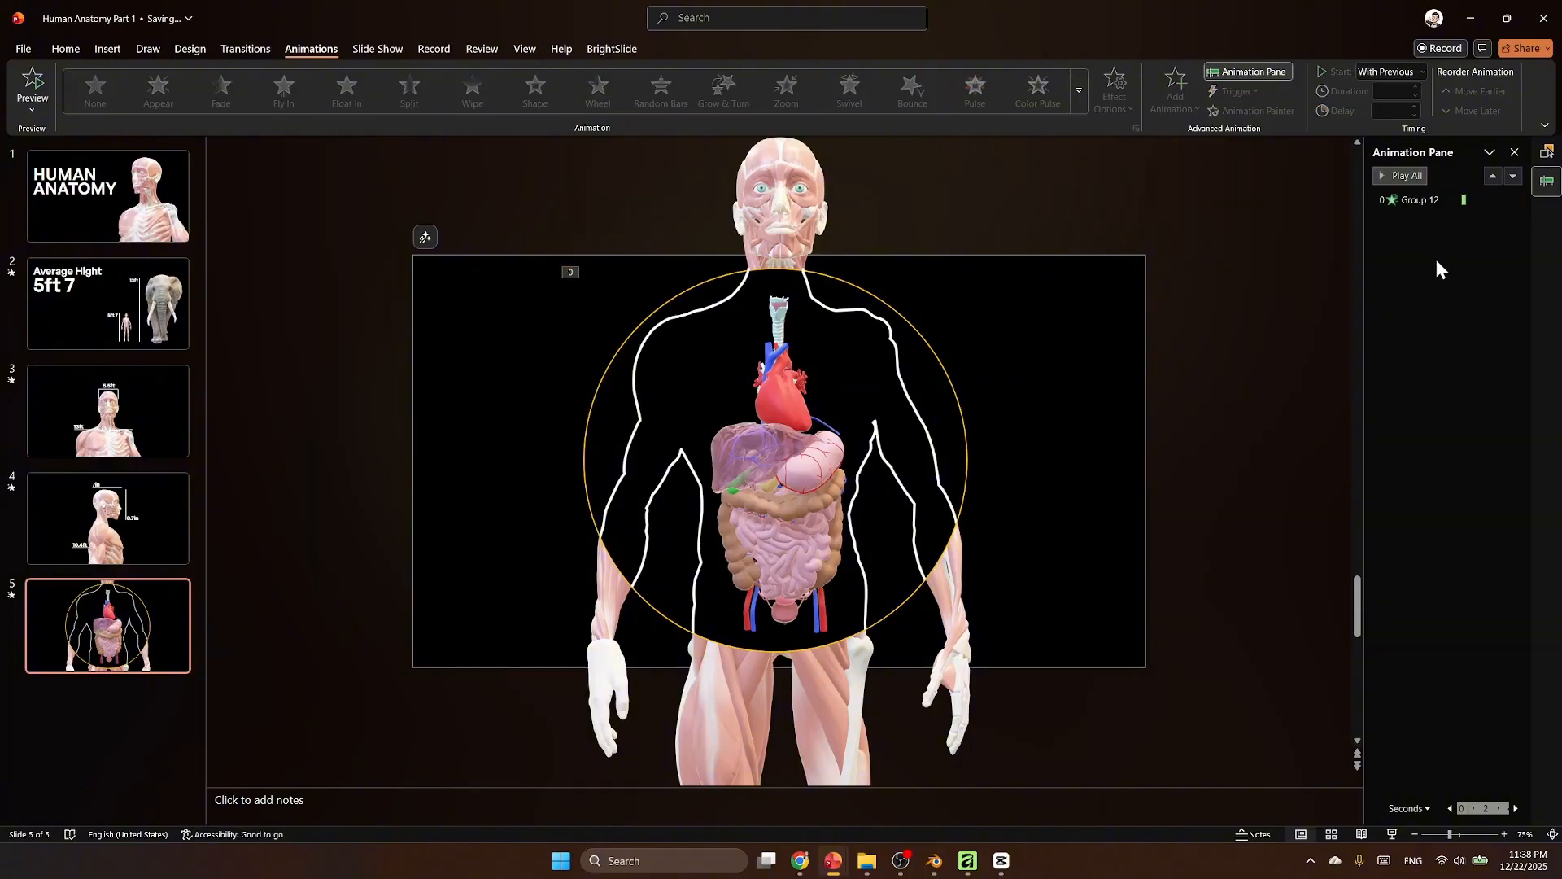
# Step: Apply a Fade entrance animation to the 3D organs model and set it to start with previous
pyautogui.click(813, 451)
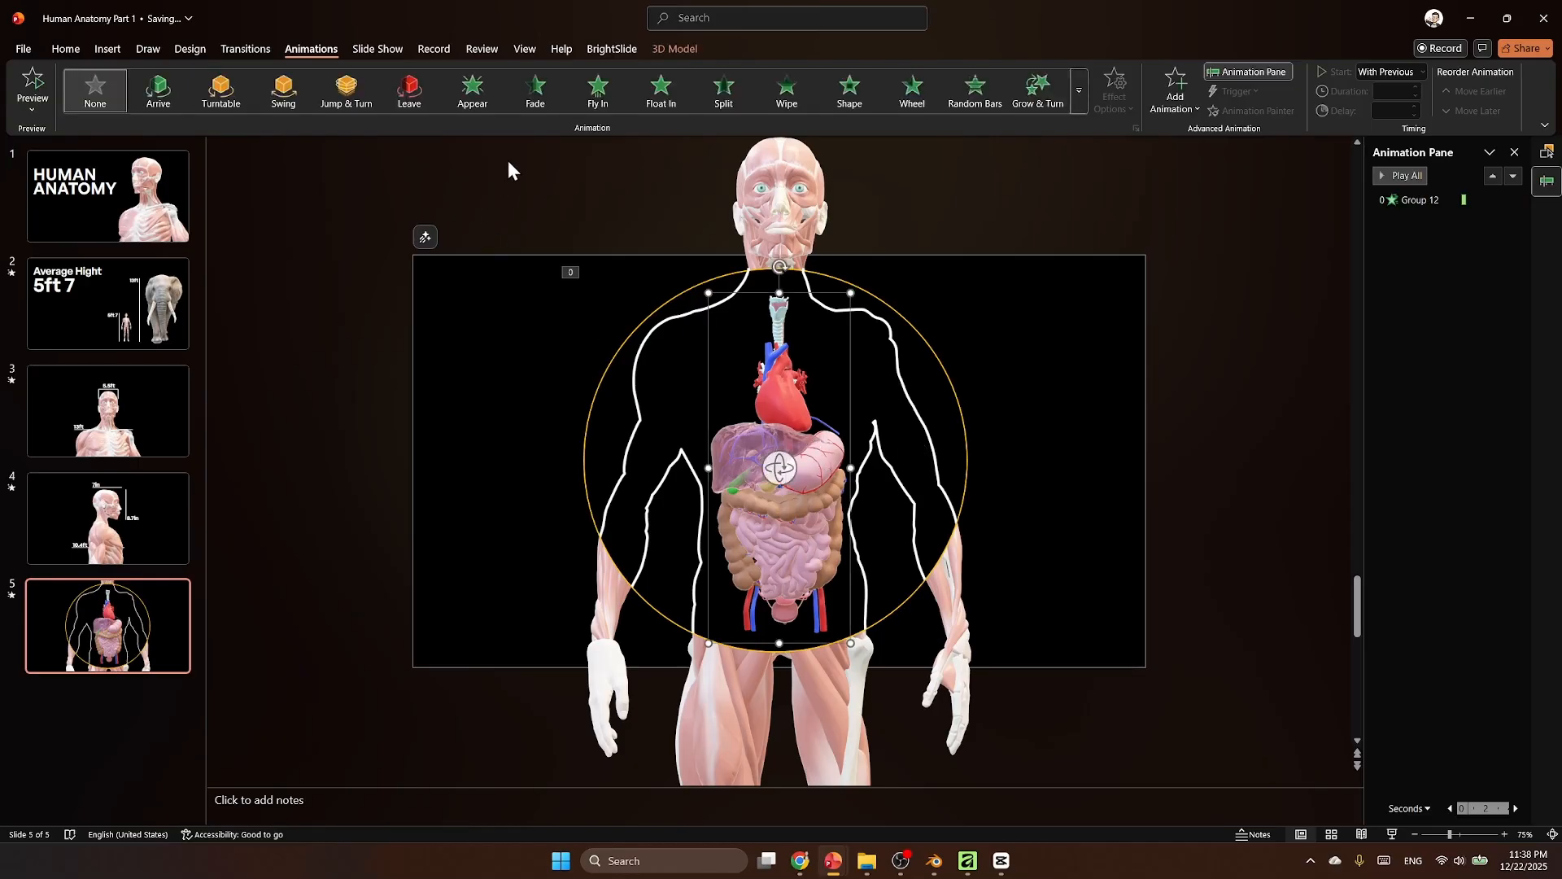
pyautogui.click(534, 91)
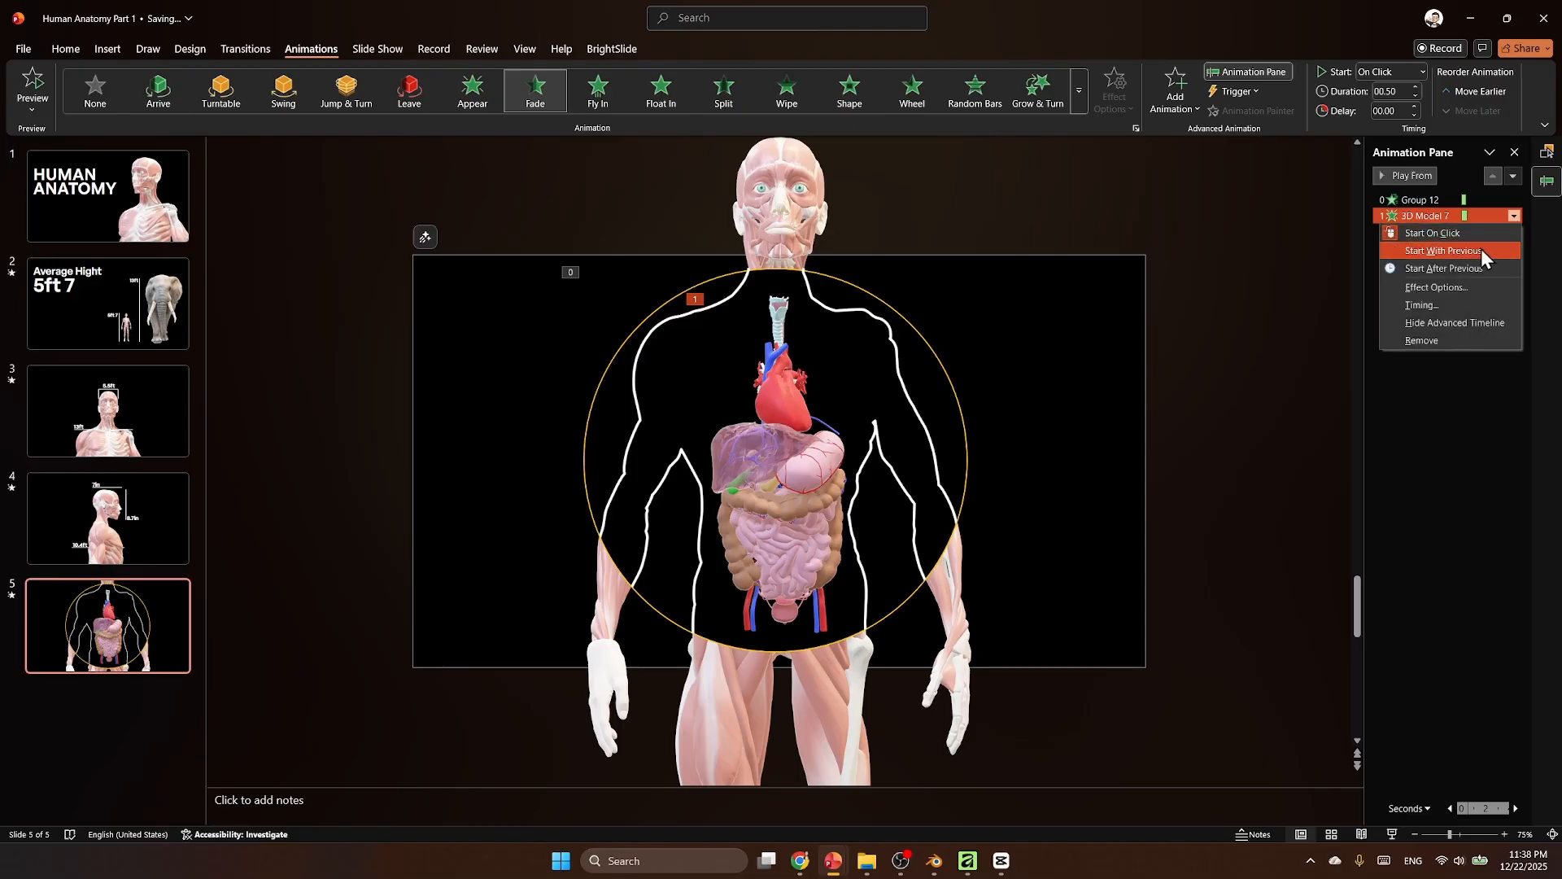
pyautogui.click(1481, 249)
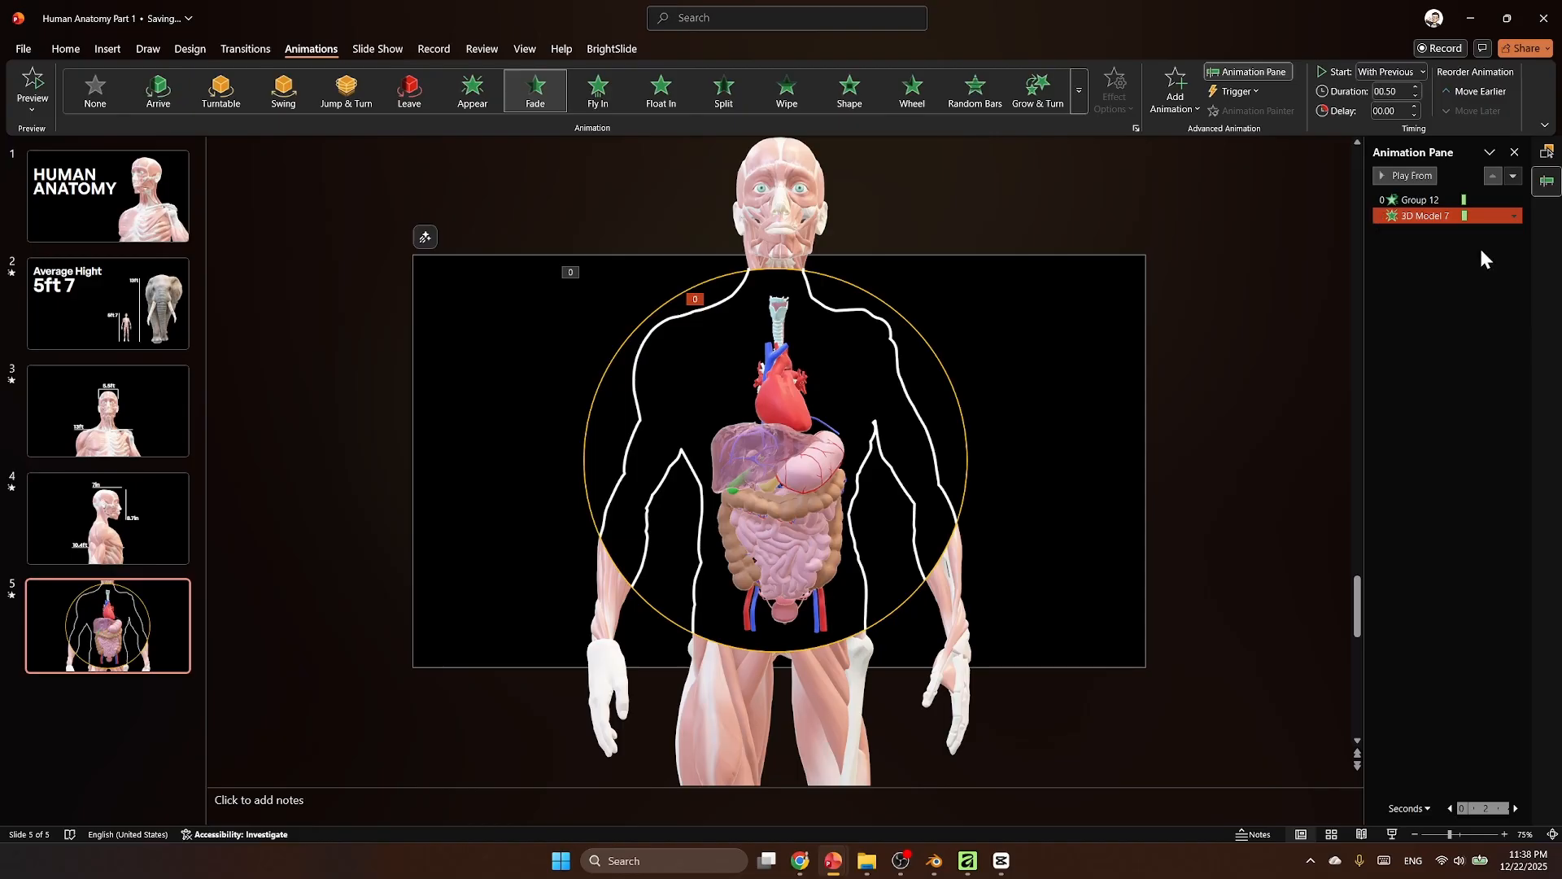
# Step: Delay the organs' animation slightly behind the circle group's on the timeline and preview the slide as a slide show
pyautogui.click(1427, 807)
pyautogui.click(1421, 269)
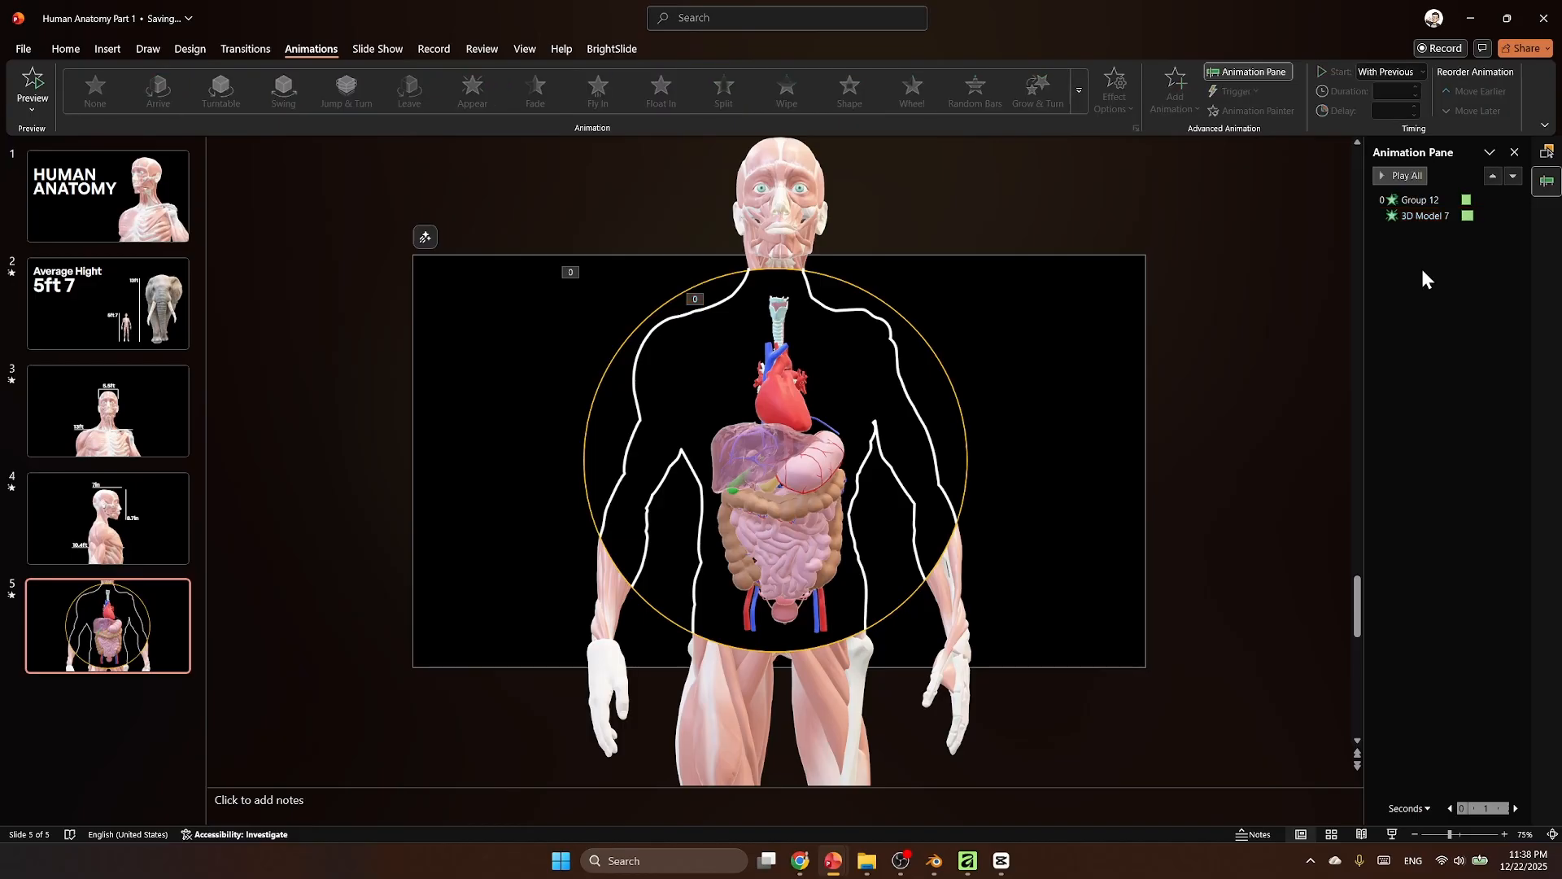
pyautogui.click(1469, 217)
pyautogui.click(1469, 268)
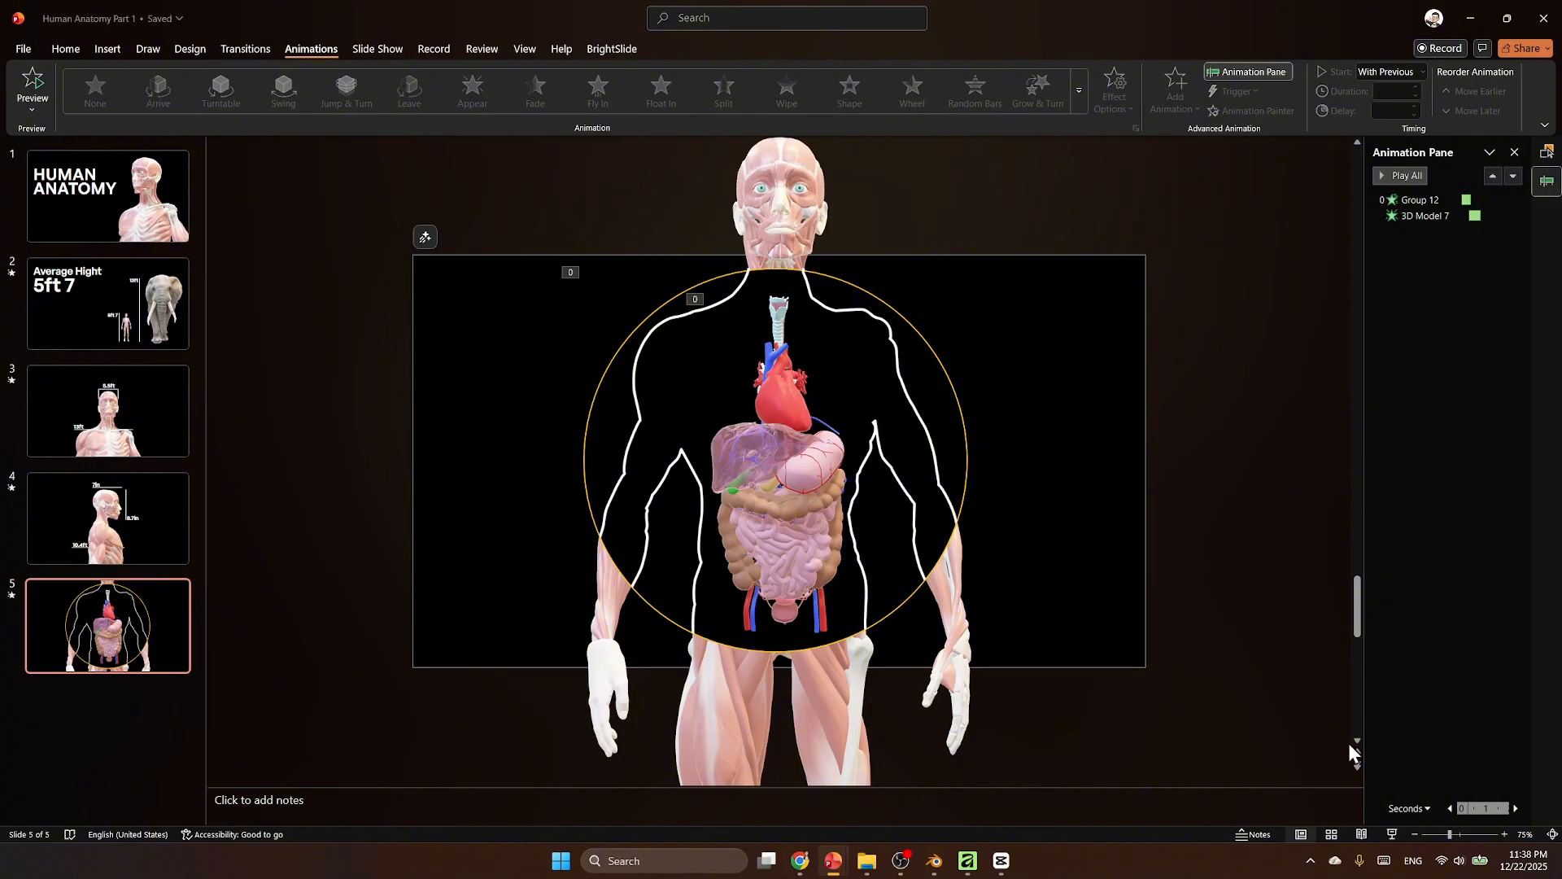
pyautogui.click(1387, 834)
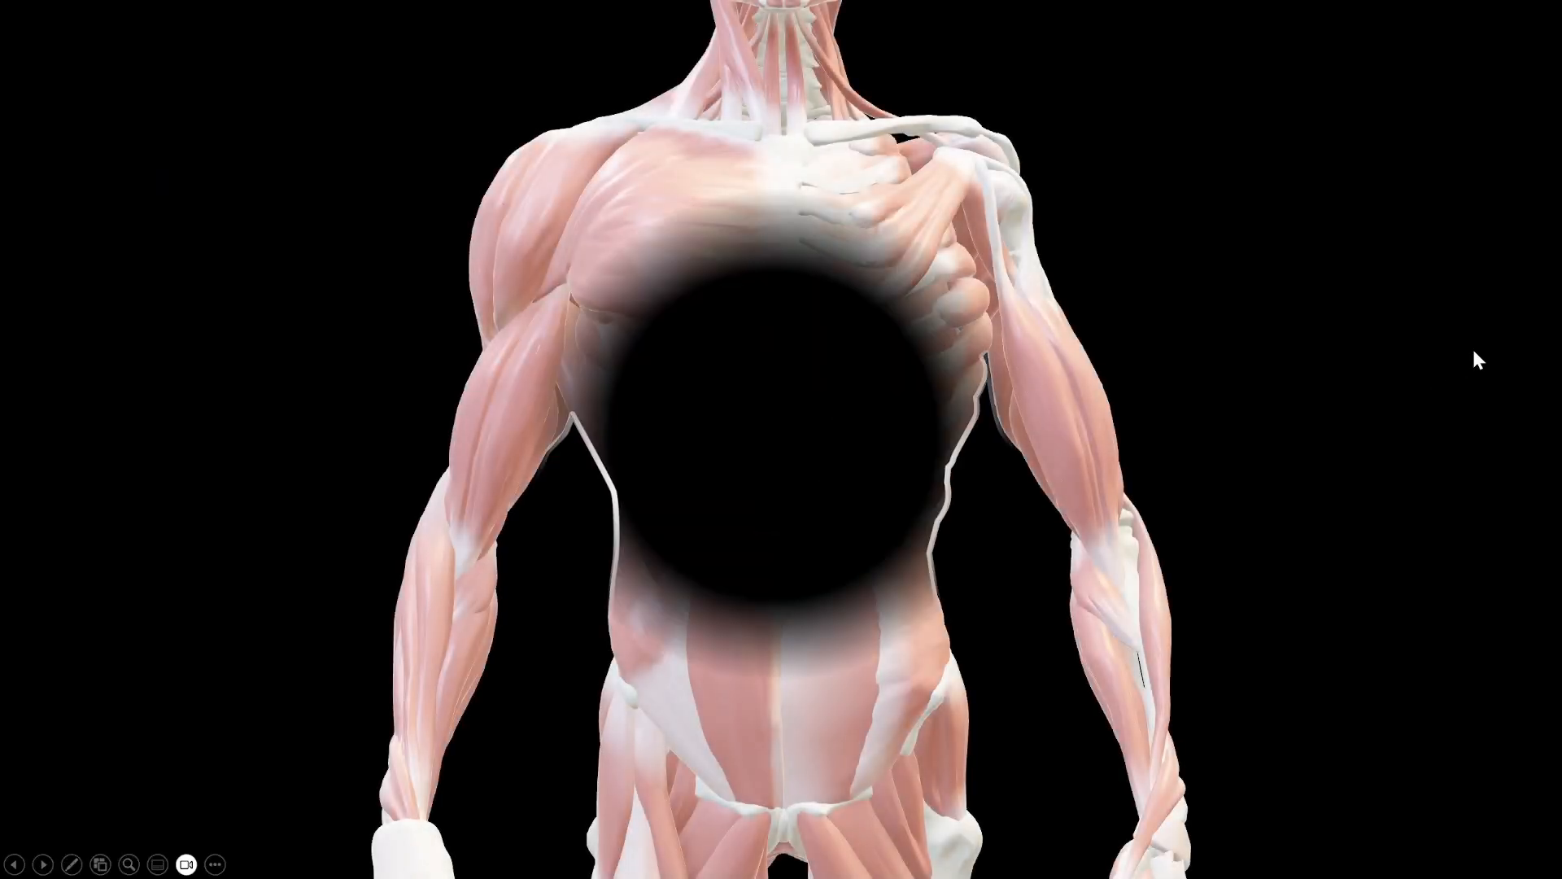
pyautogui.press('Escape')
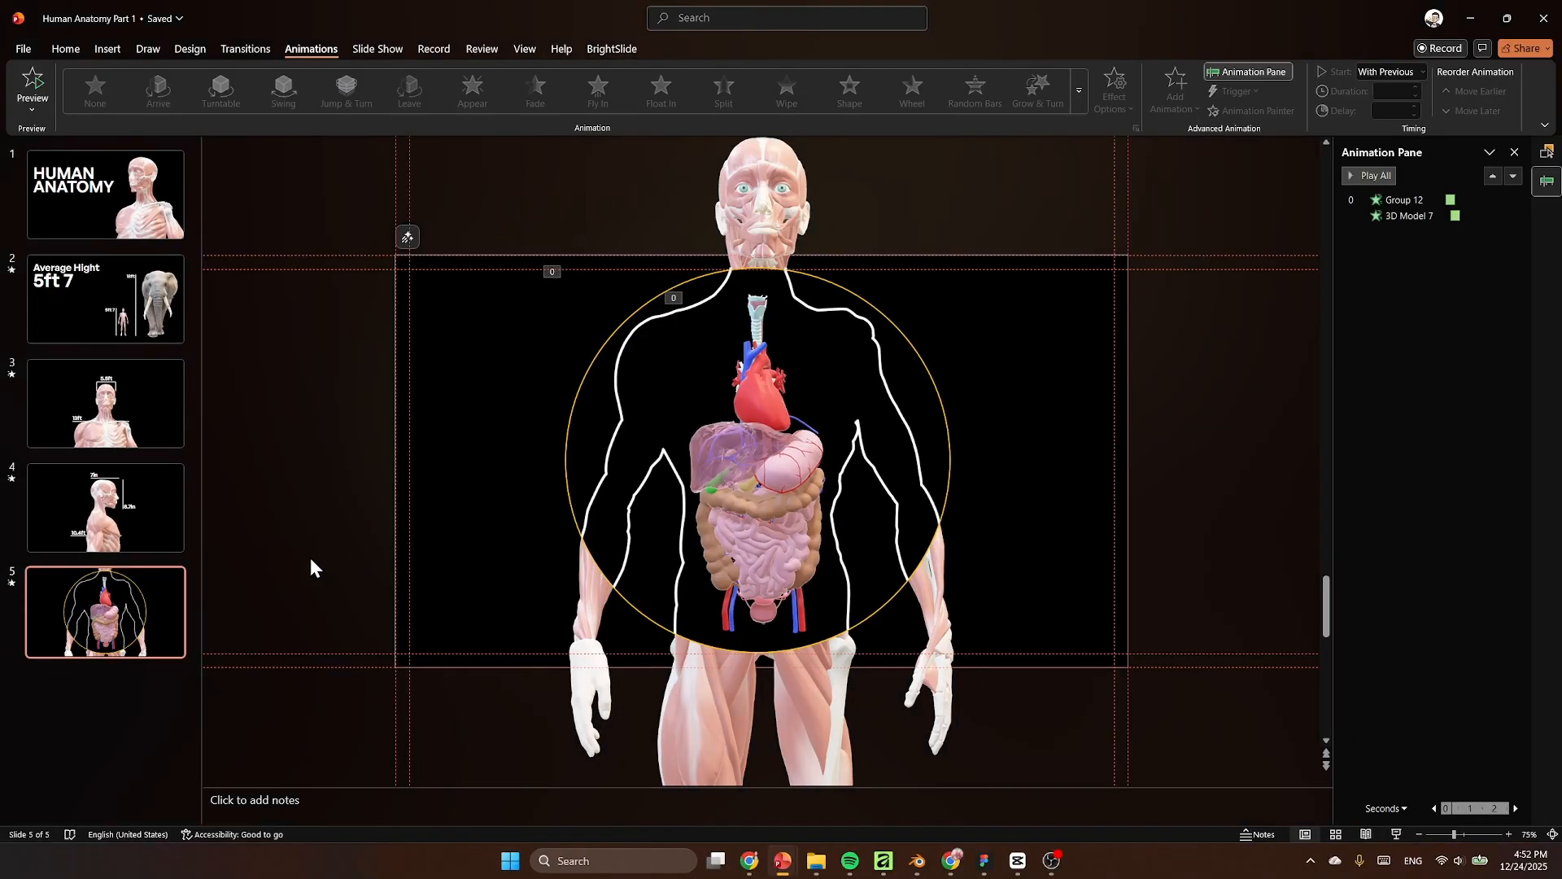
# Step: Duplicate slide 5 and remove the circle group's and the organs' animations from the copy
pyautogui.rightClick(131, 617)
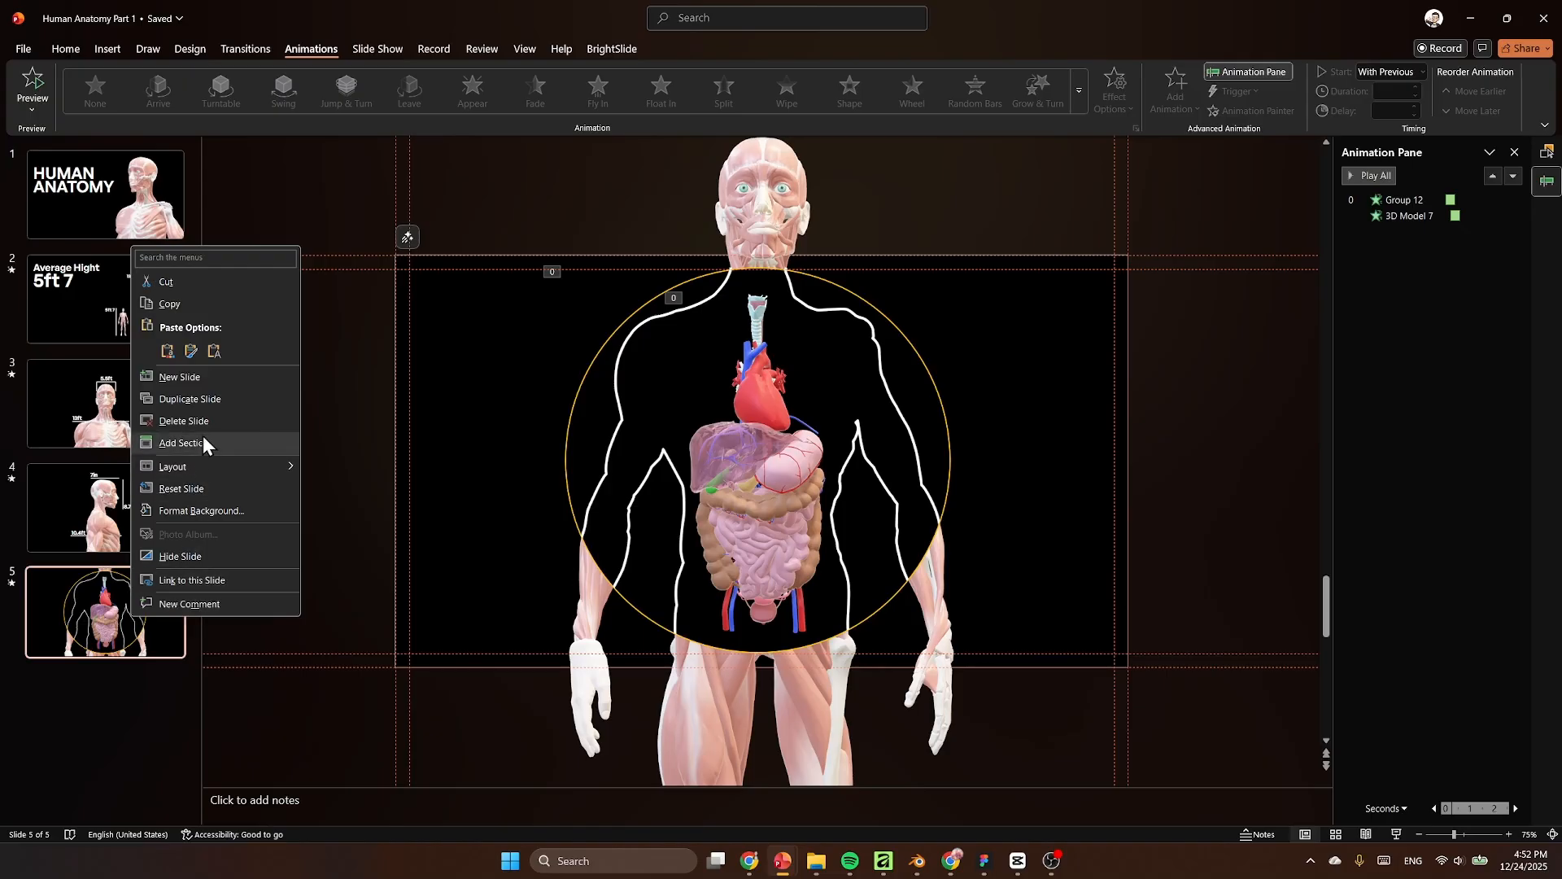
pyautogui.click(206, 397)
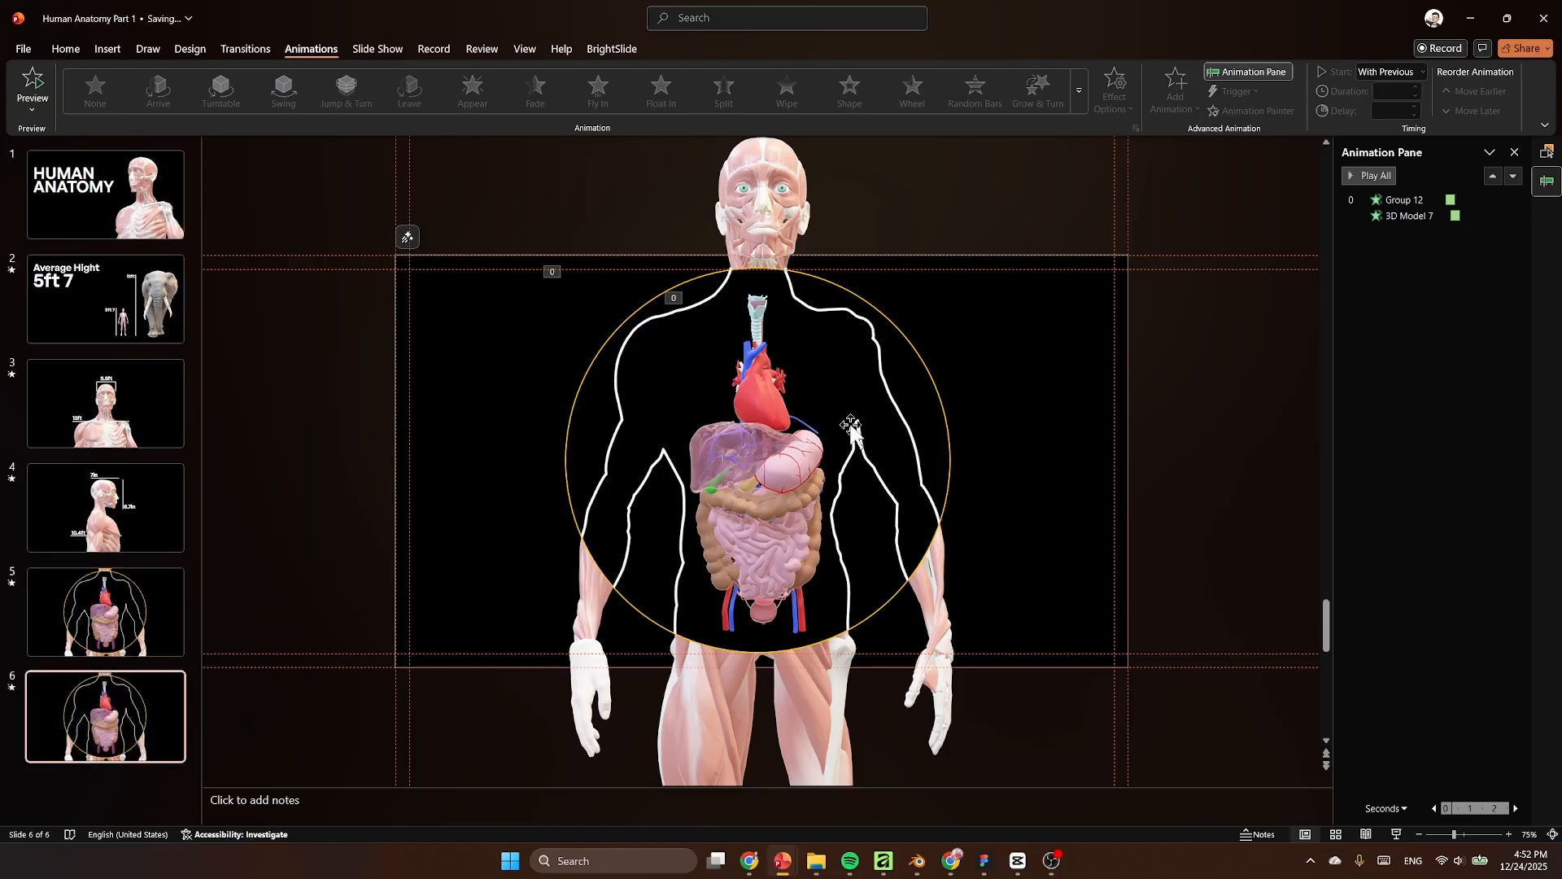
pyautogui.click(942, 423)
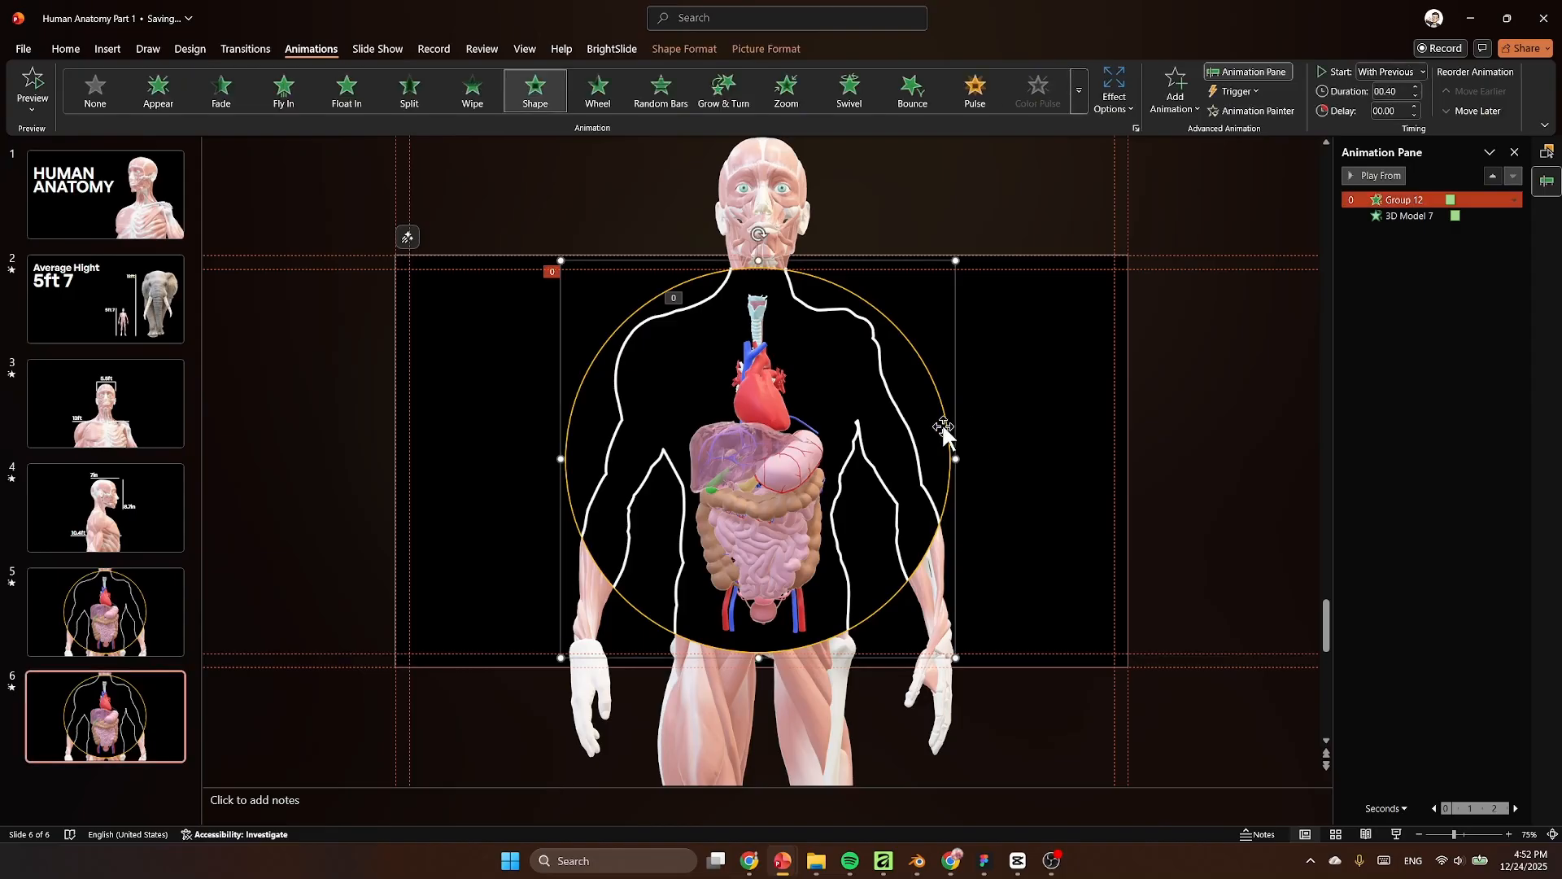
pyautogui.click(1512, 199)
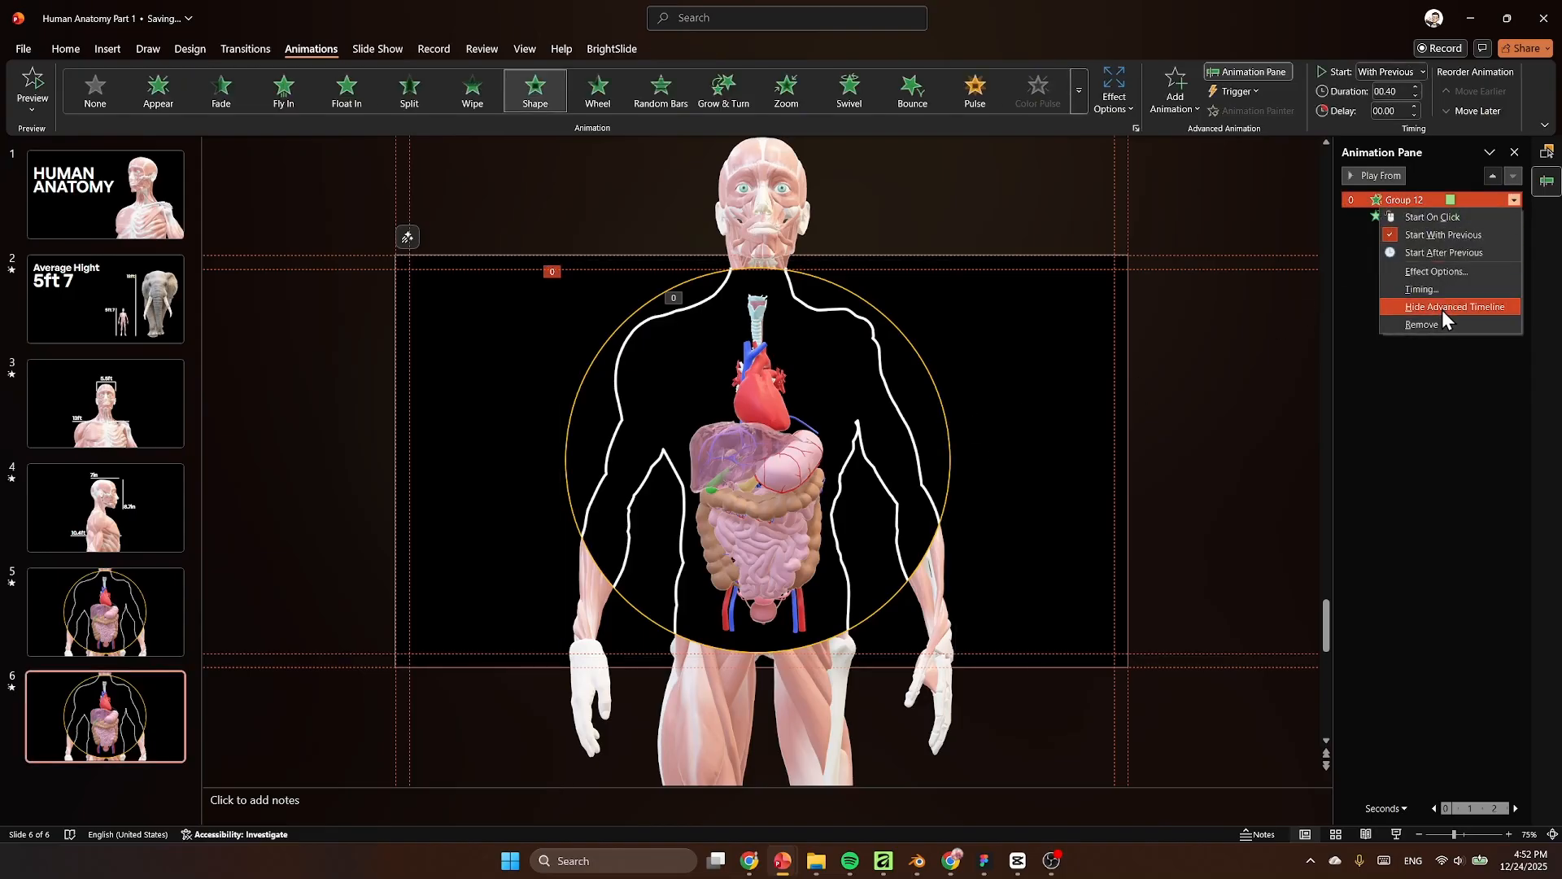
pyautogui.click(1445, 323)
pyautogui.click(1513, 200)
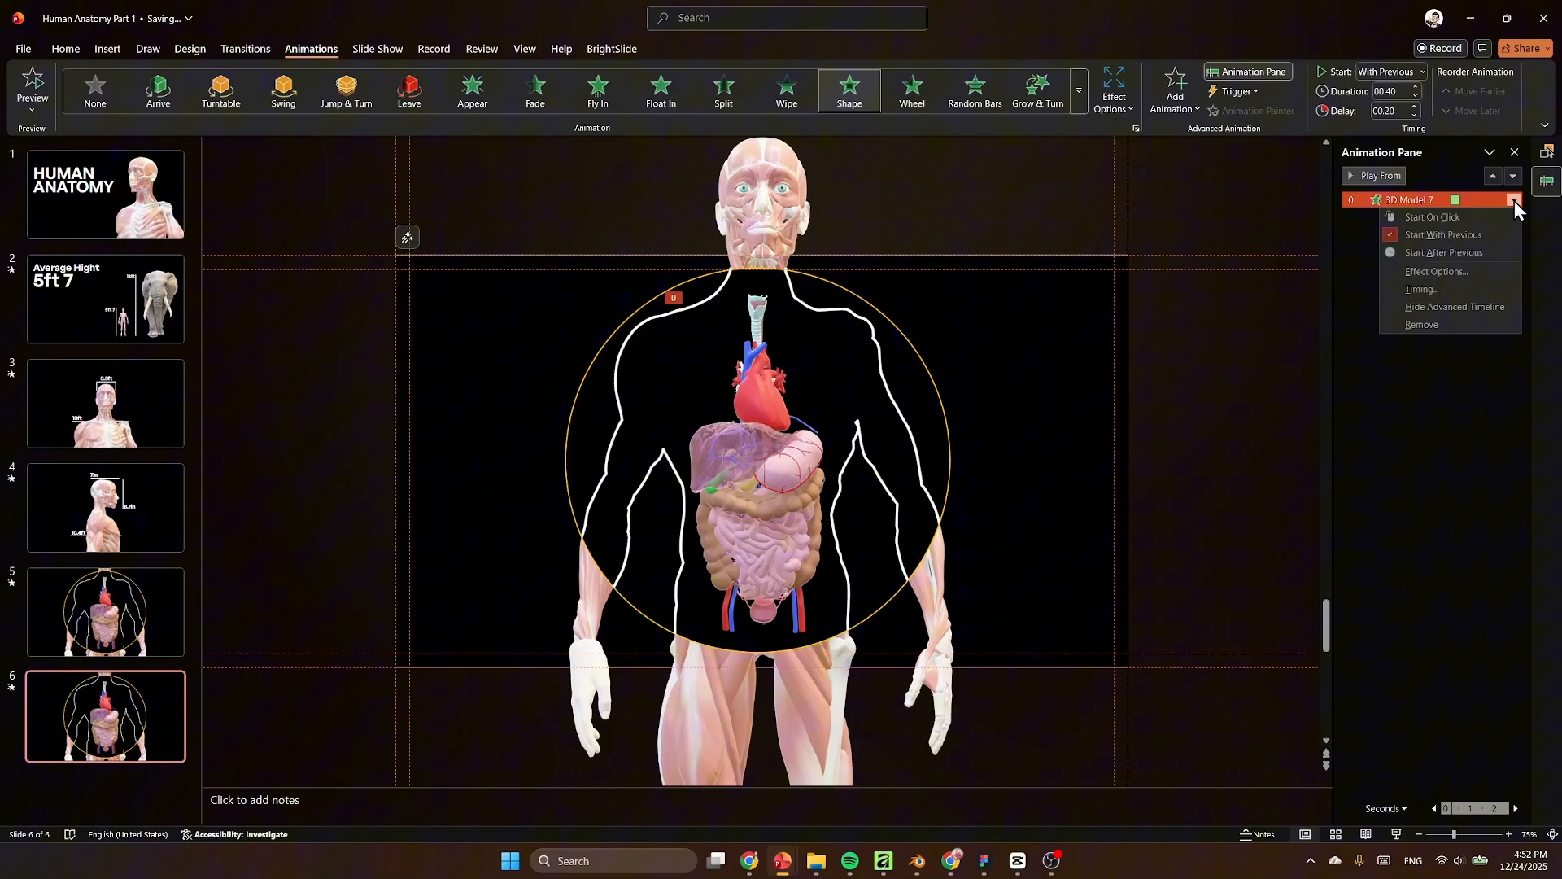
pyautogui.click(1436, 322)
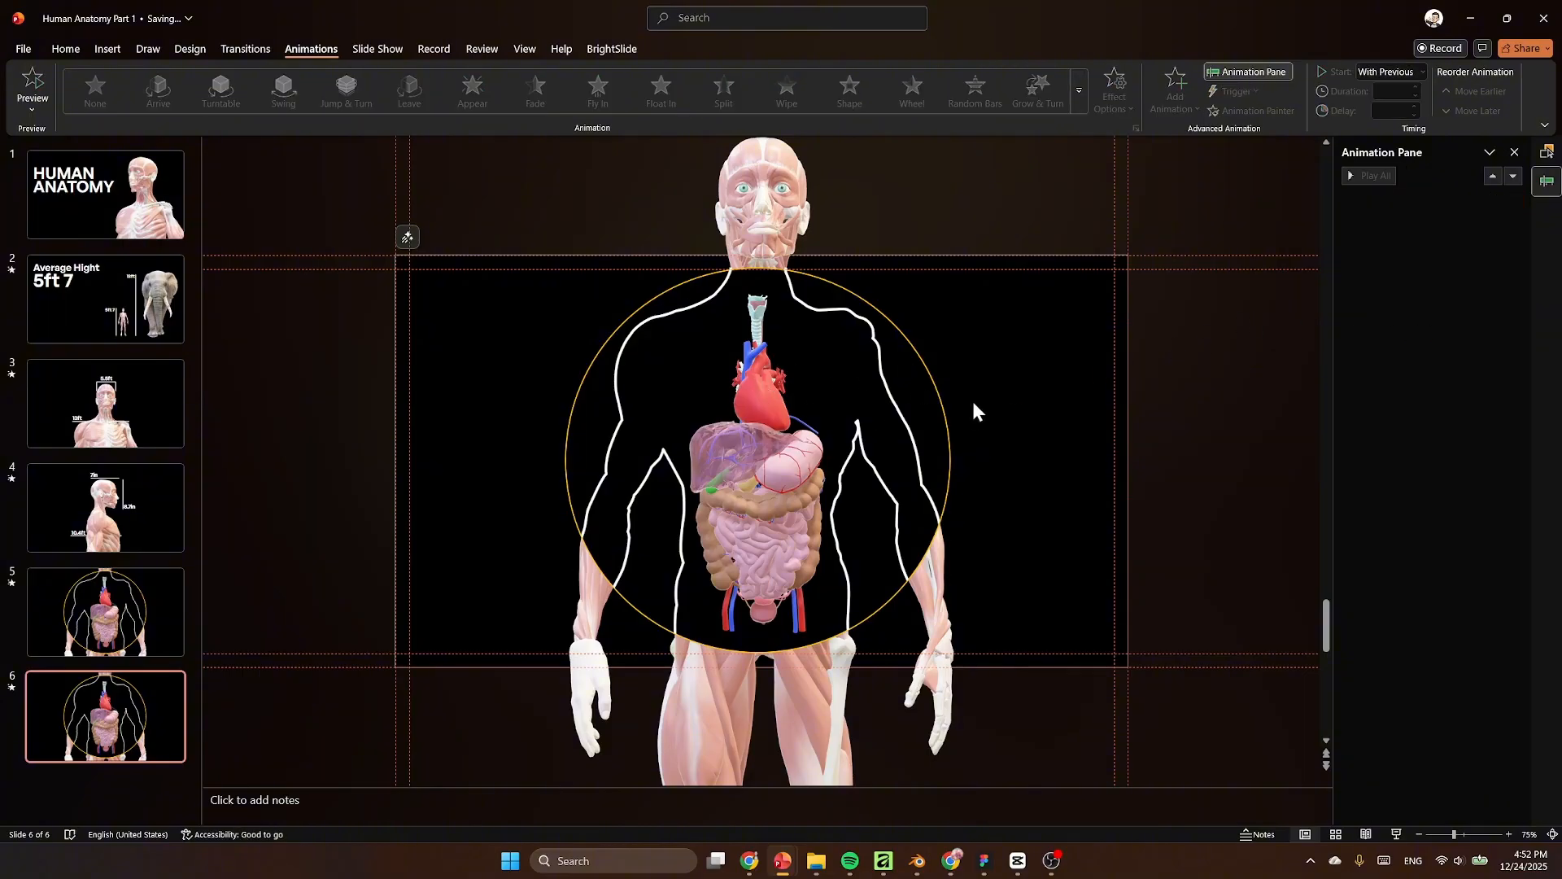
# Step: Enlarge the circle group about its centre past the slide's edges and set the body outline picture's transparency to 90%
pyautogui.click(934, 395)
pyautogui.moveTo(956, 263); pyautogui.dragTo(1213, 202)
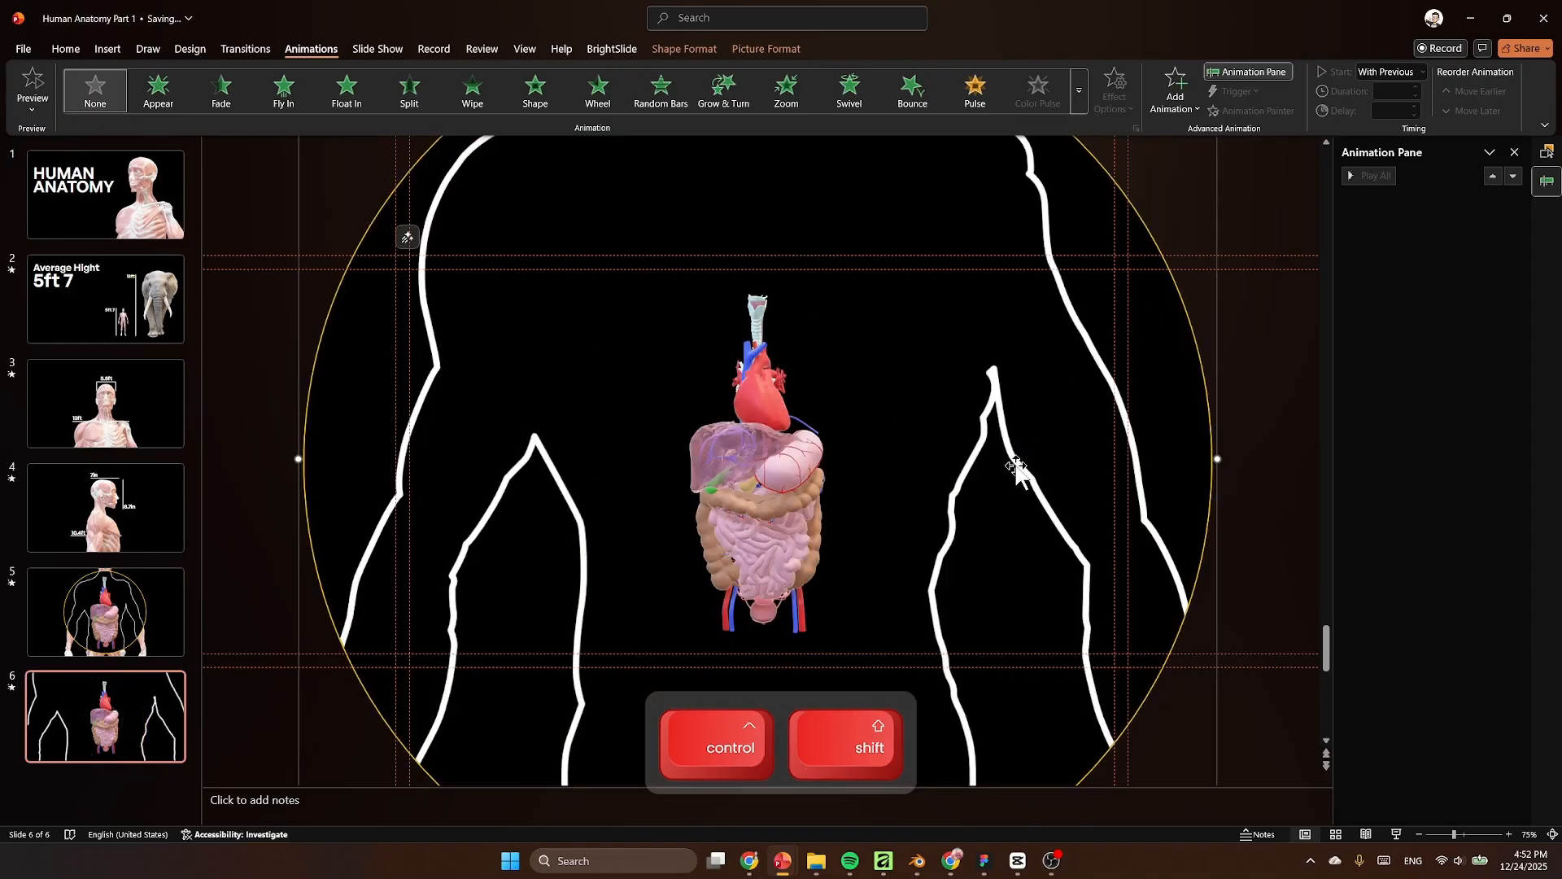
pyautogui.rightClick(1103, 365)
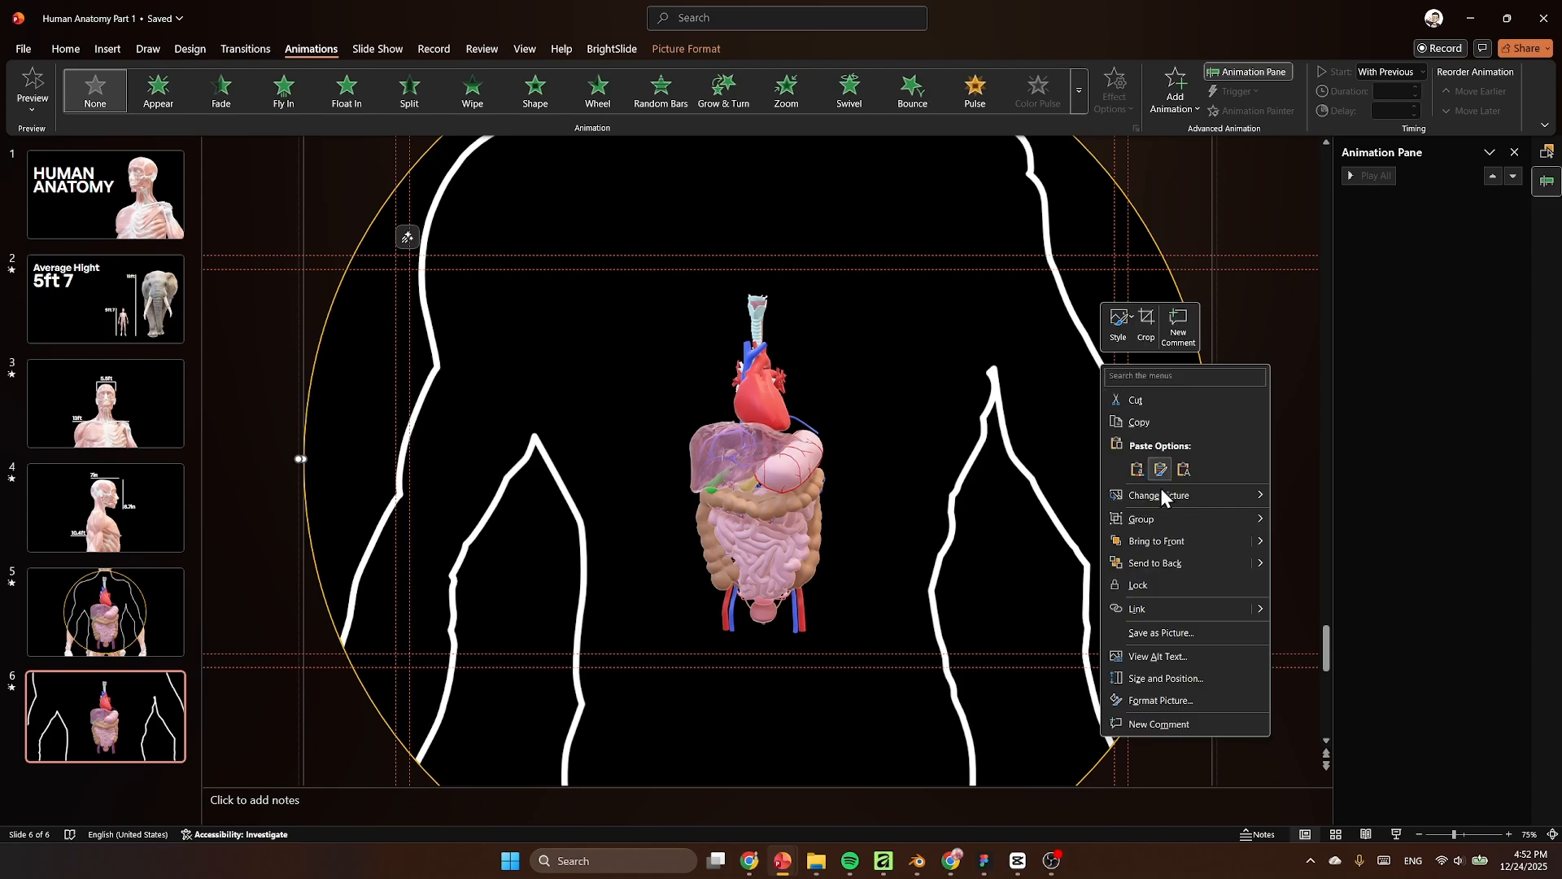
pyautogui.click(1182, 701)
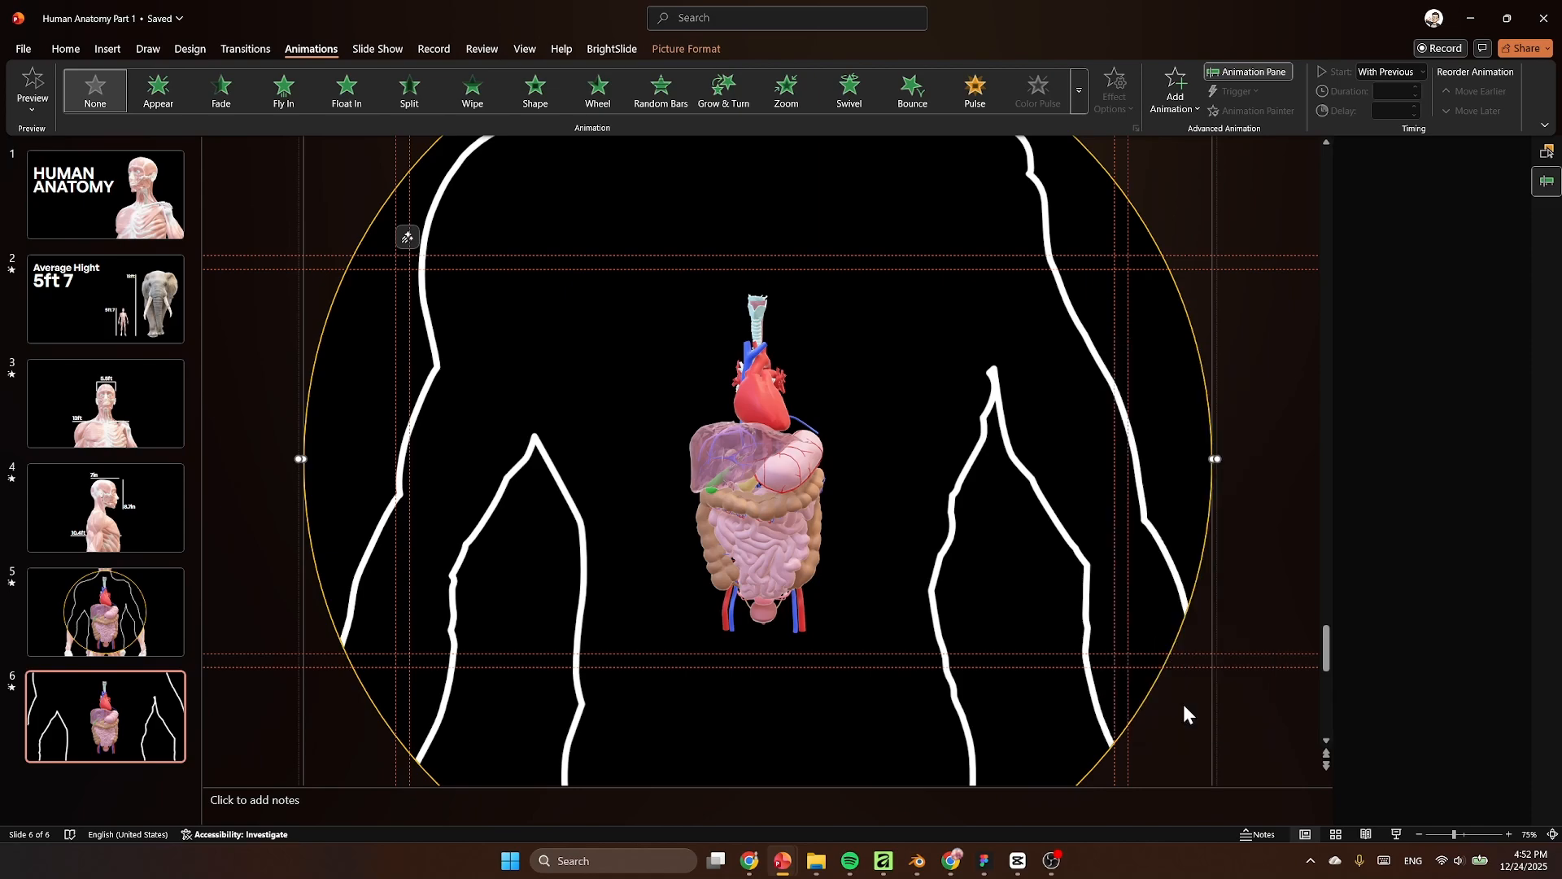
pyautogui.click(1430, 181)
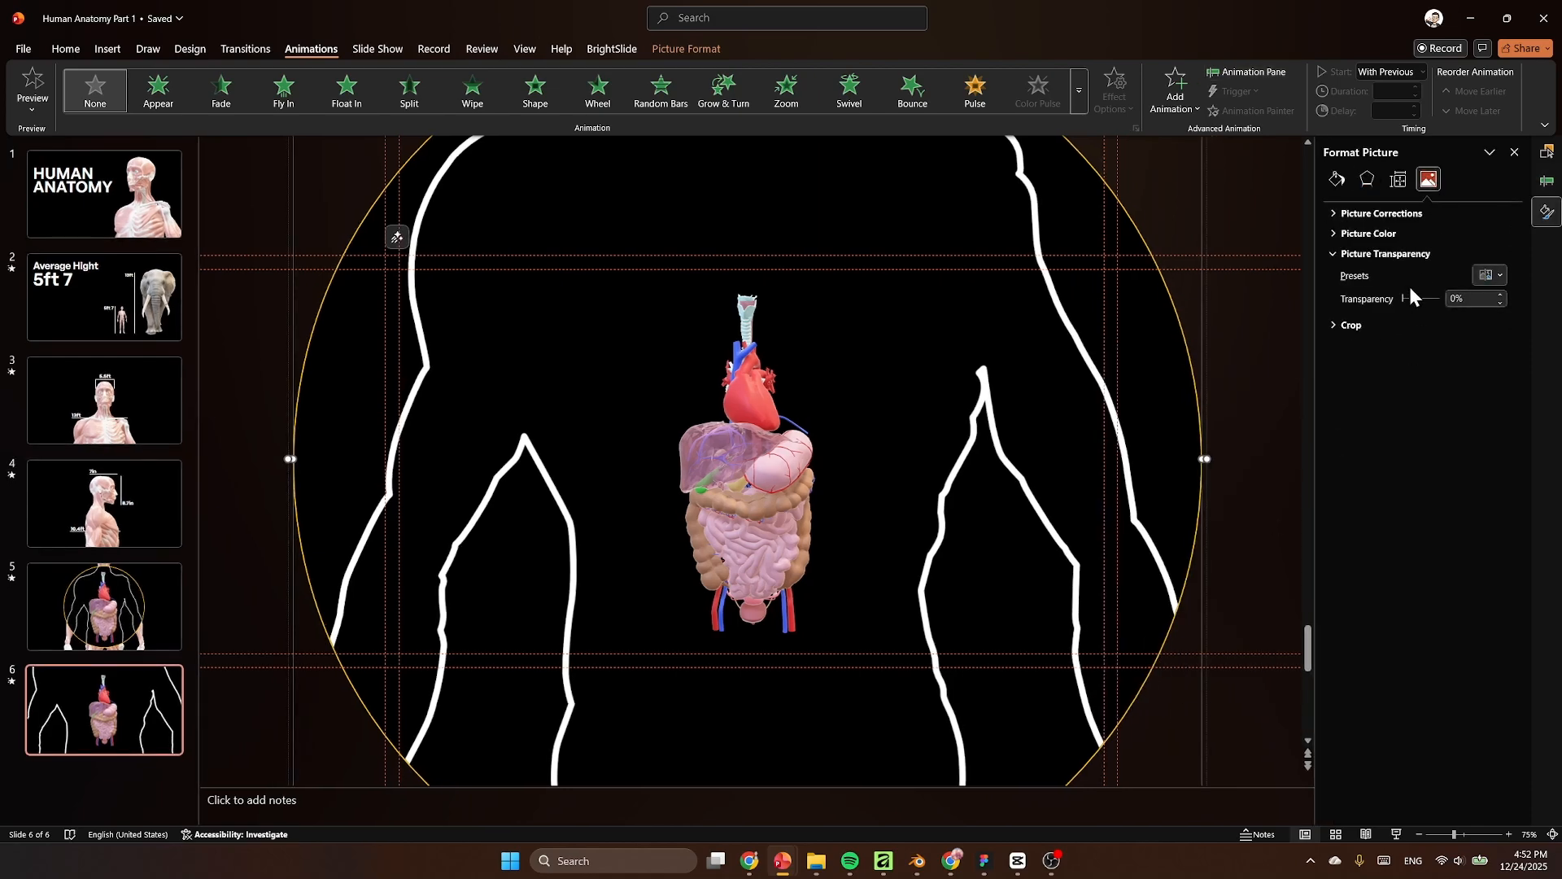
pyautogui.moveTo(1399, 300); pyautogui.dragTo(1432, 316)
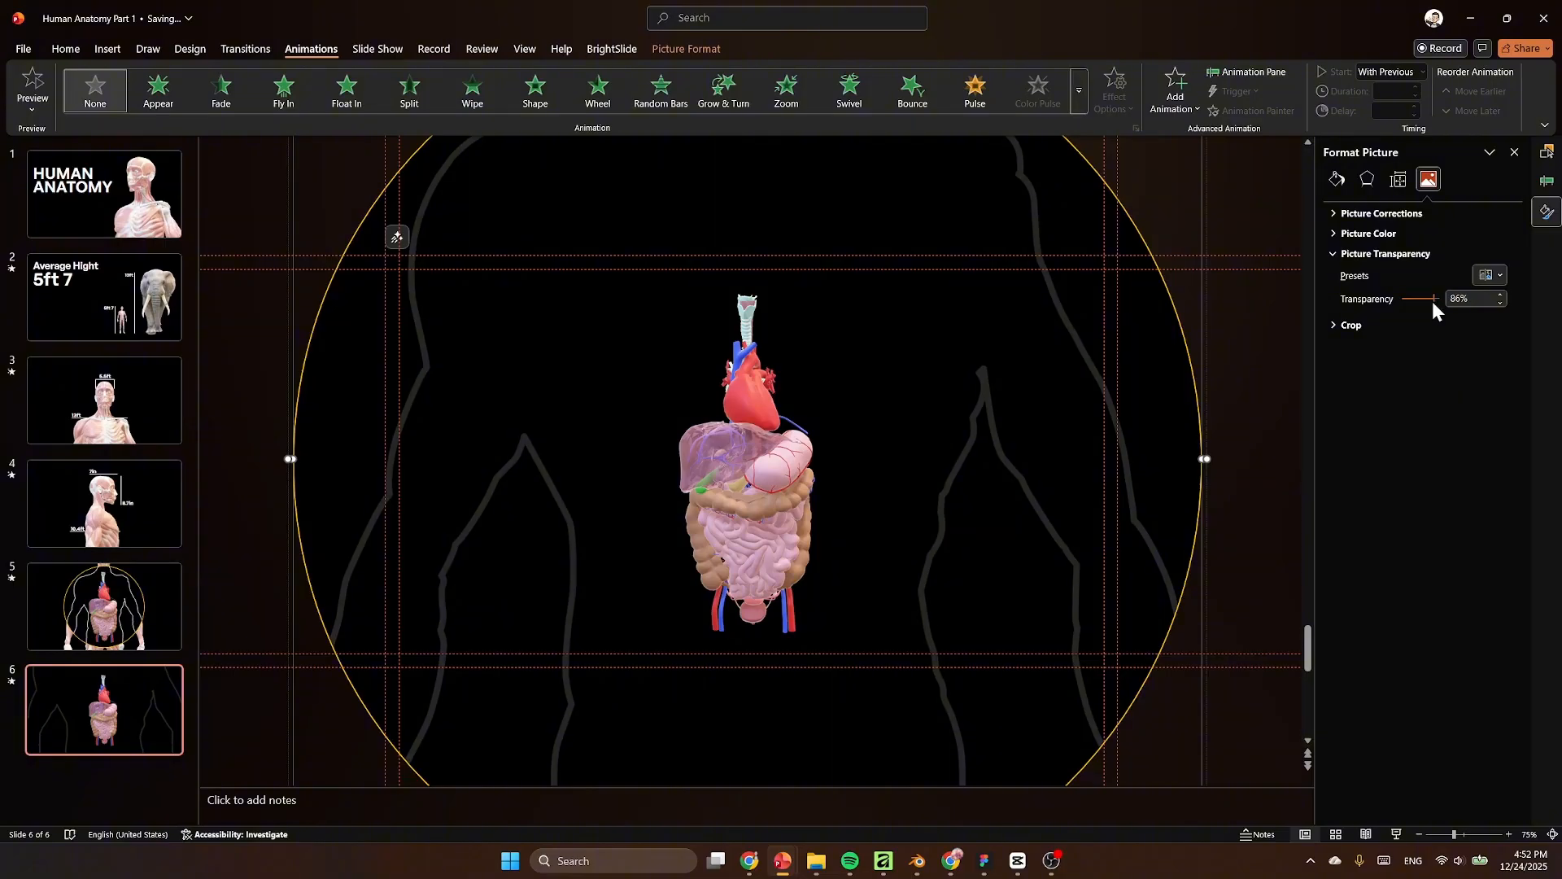
pyautogui.moveTo(1432, 306); pyautogui.dragTo(1433, 306)
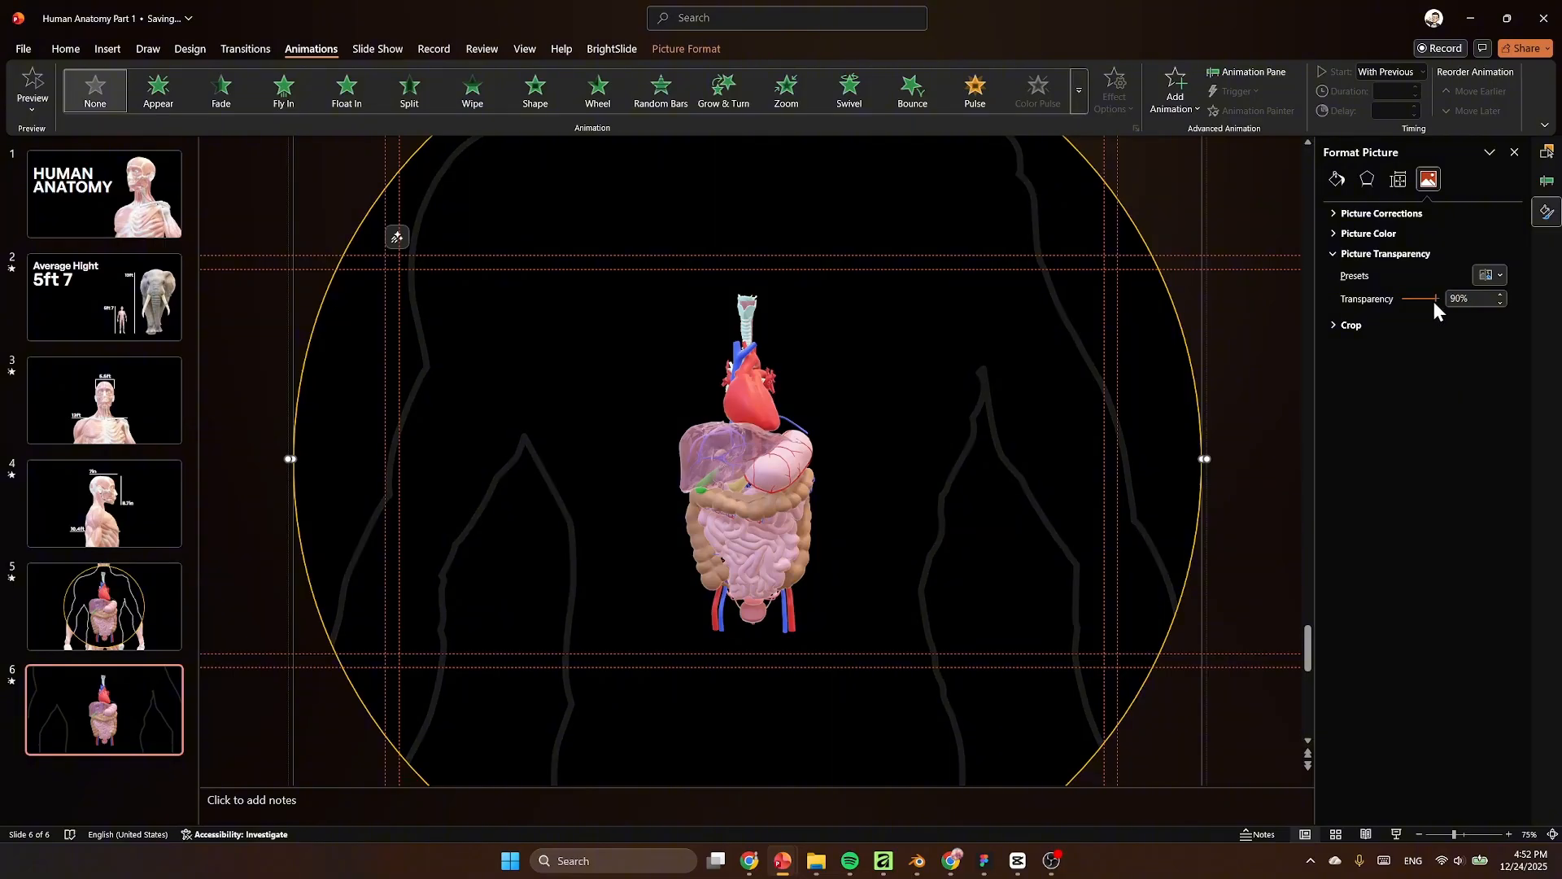
pyautogui.click(1263, 327)
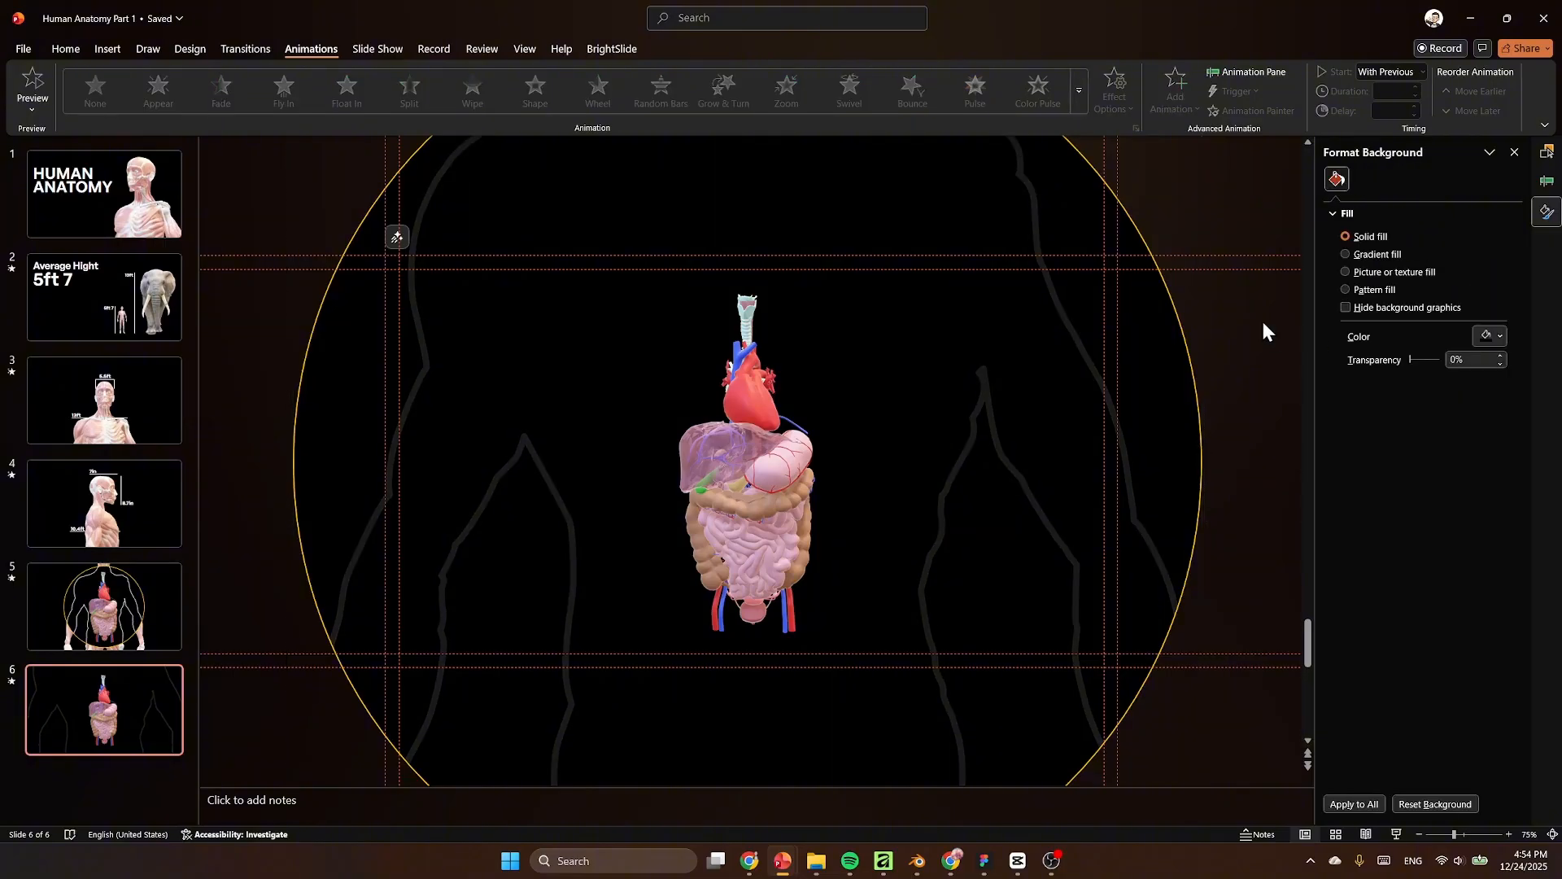
# Step: Enlarge the 3D organs model on slide 6, shift it right of centre and rotate it slightly to turn the heart
pyautogui.click(753, 456)
pyautogui.moveTo(822, 642); pyautogui.dragTo(1011, 774)
pyautogui.moveTo(871, 579); pyautogui.dragTo(881, 479)
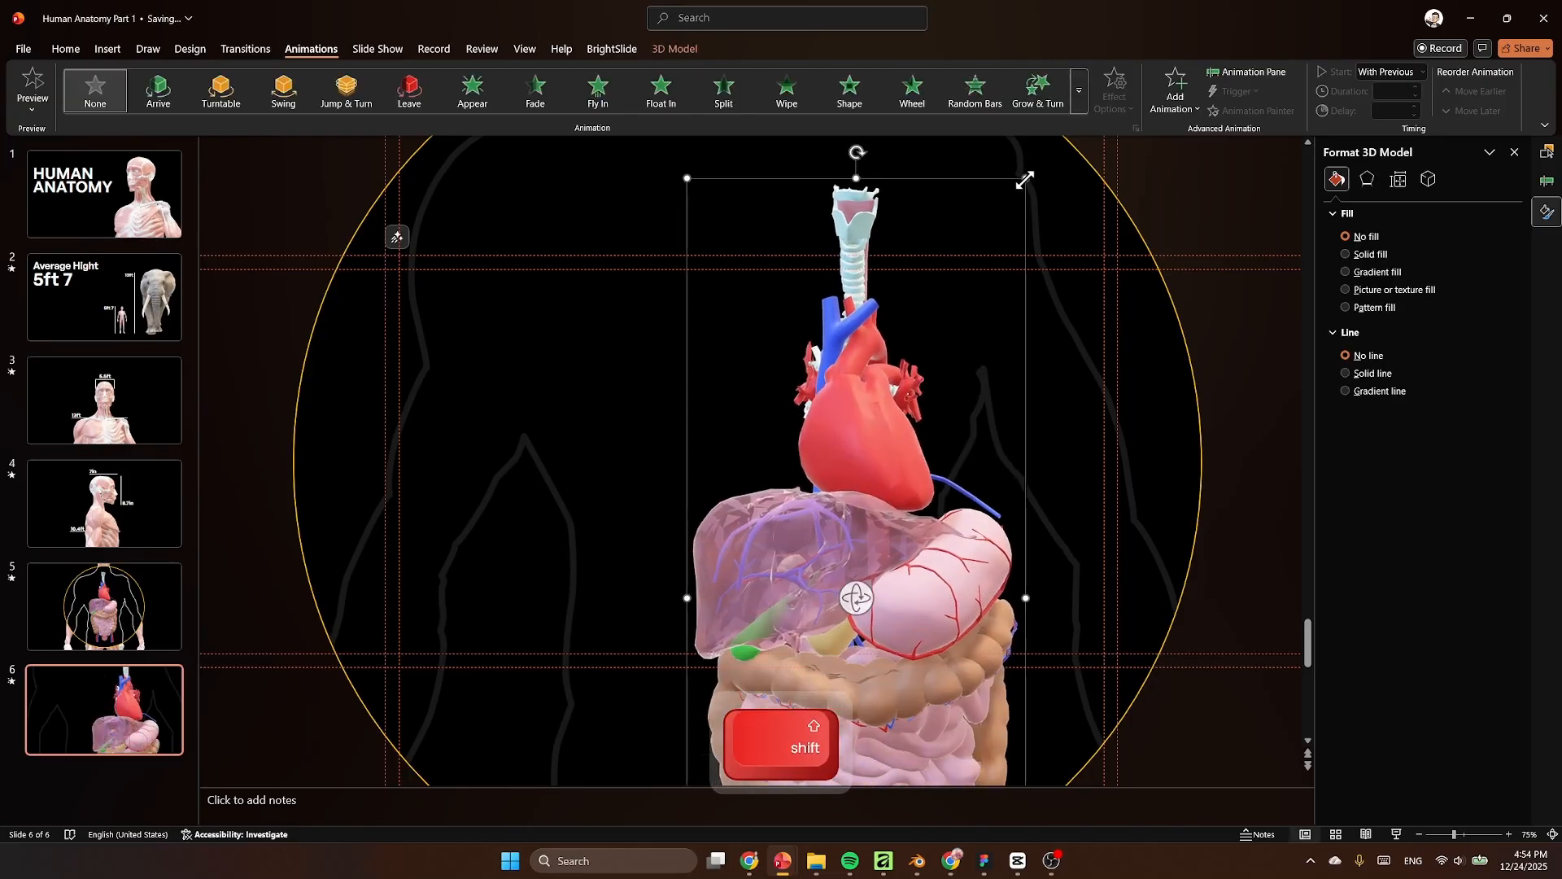
pyautogui.moveTo(1025, 179); pyautogui.dragTo(993, 271)
pyautogui.moveTo(921, 413); pyautogui.dragTo(947, 445)
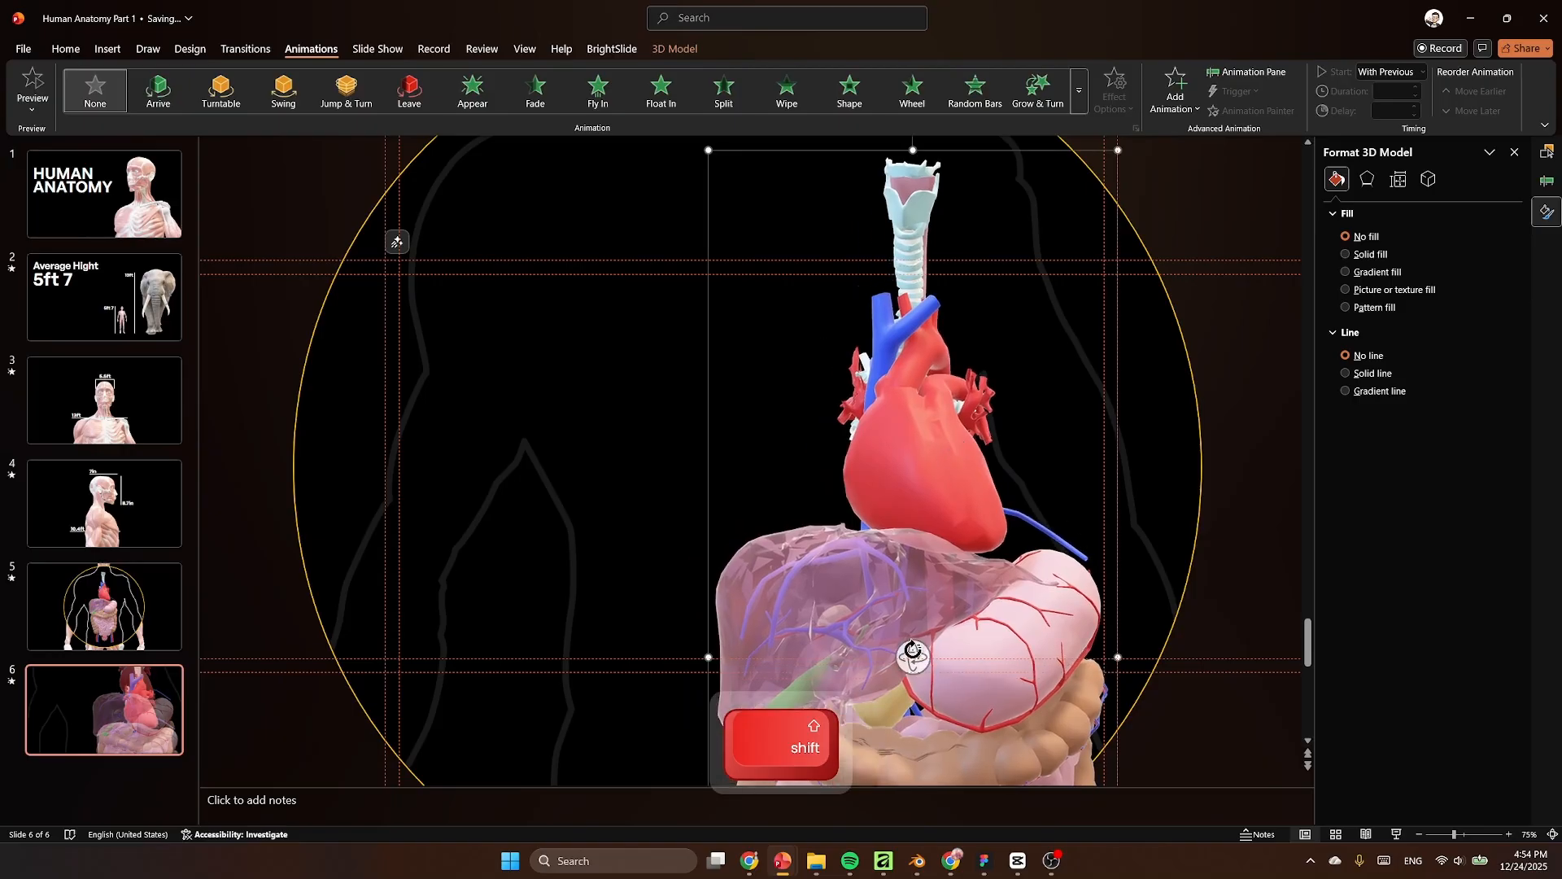
pyautogui.moveTo(913, 651); pyautogui.dragTo(879, 673)
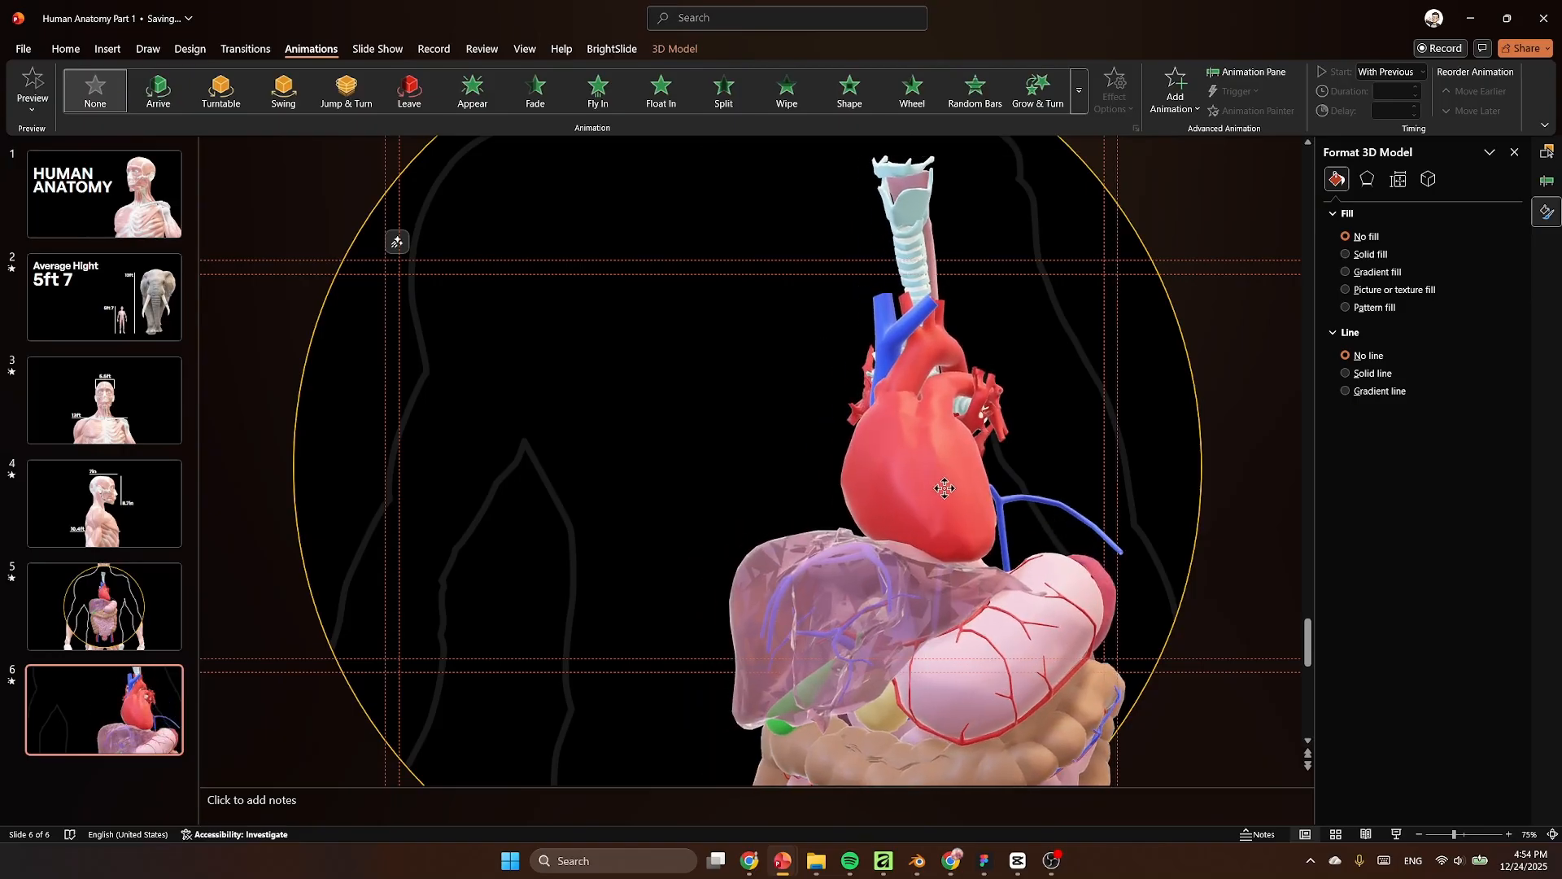
pyautogui.click(1264, 313)
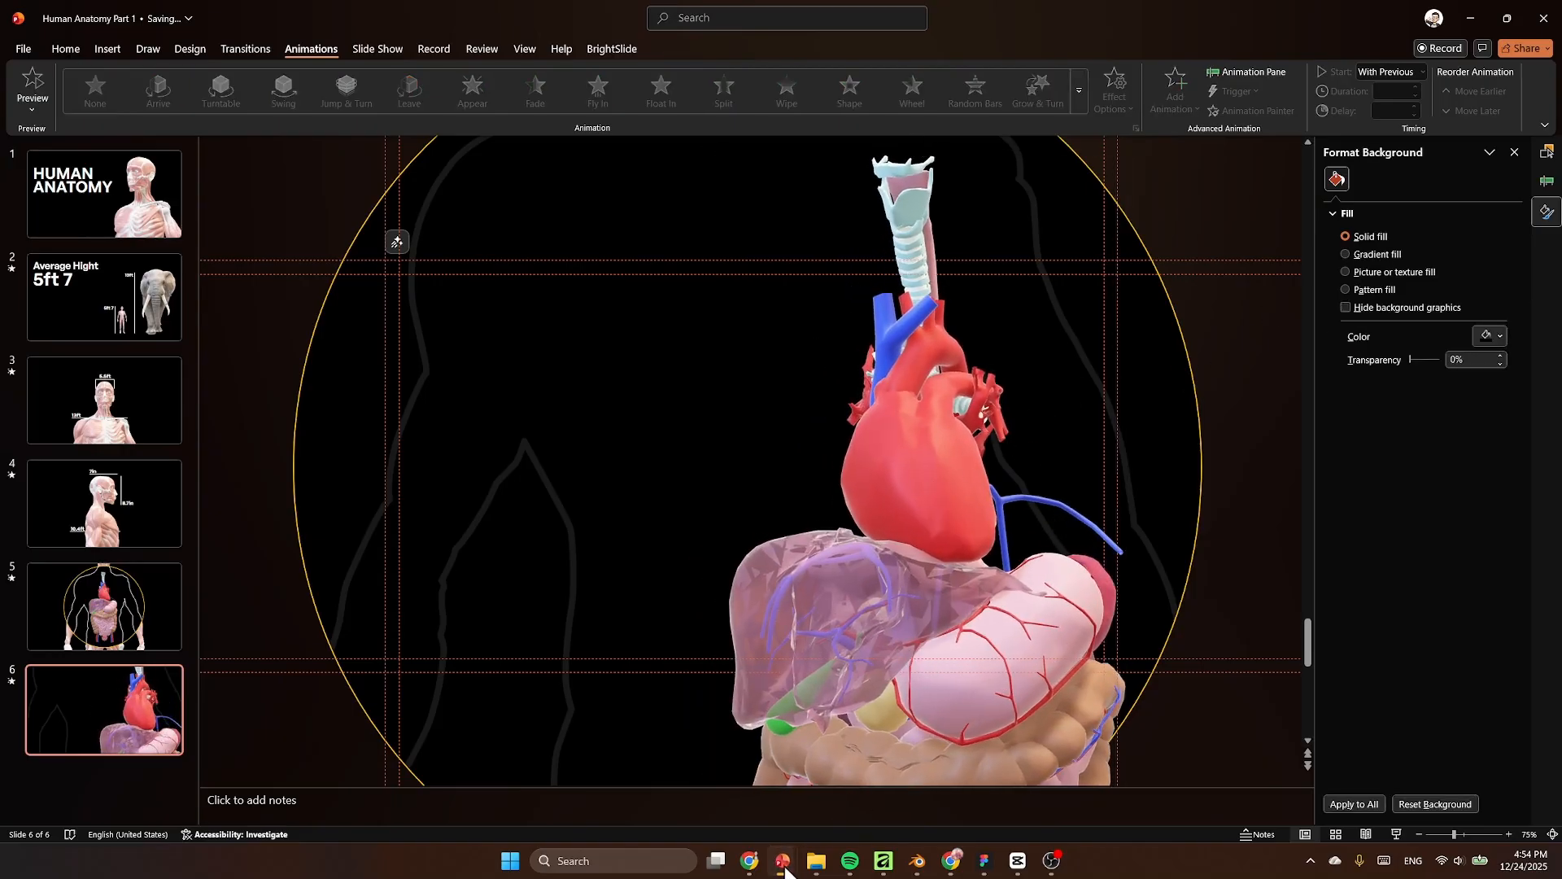
# Step: Switch to the Human organs presentation and copy the "Human heart" title and description group from slide 6
pyautogui.moveTo(784, 864)
pyautogui.click(841, 812)
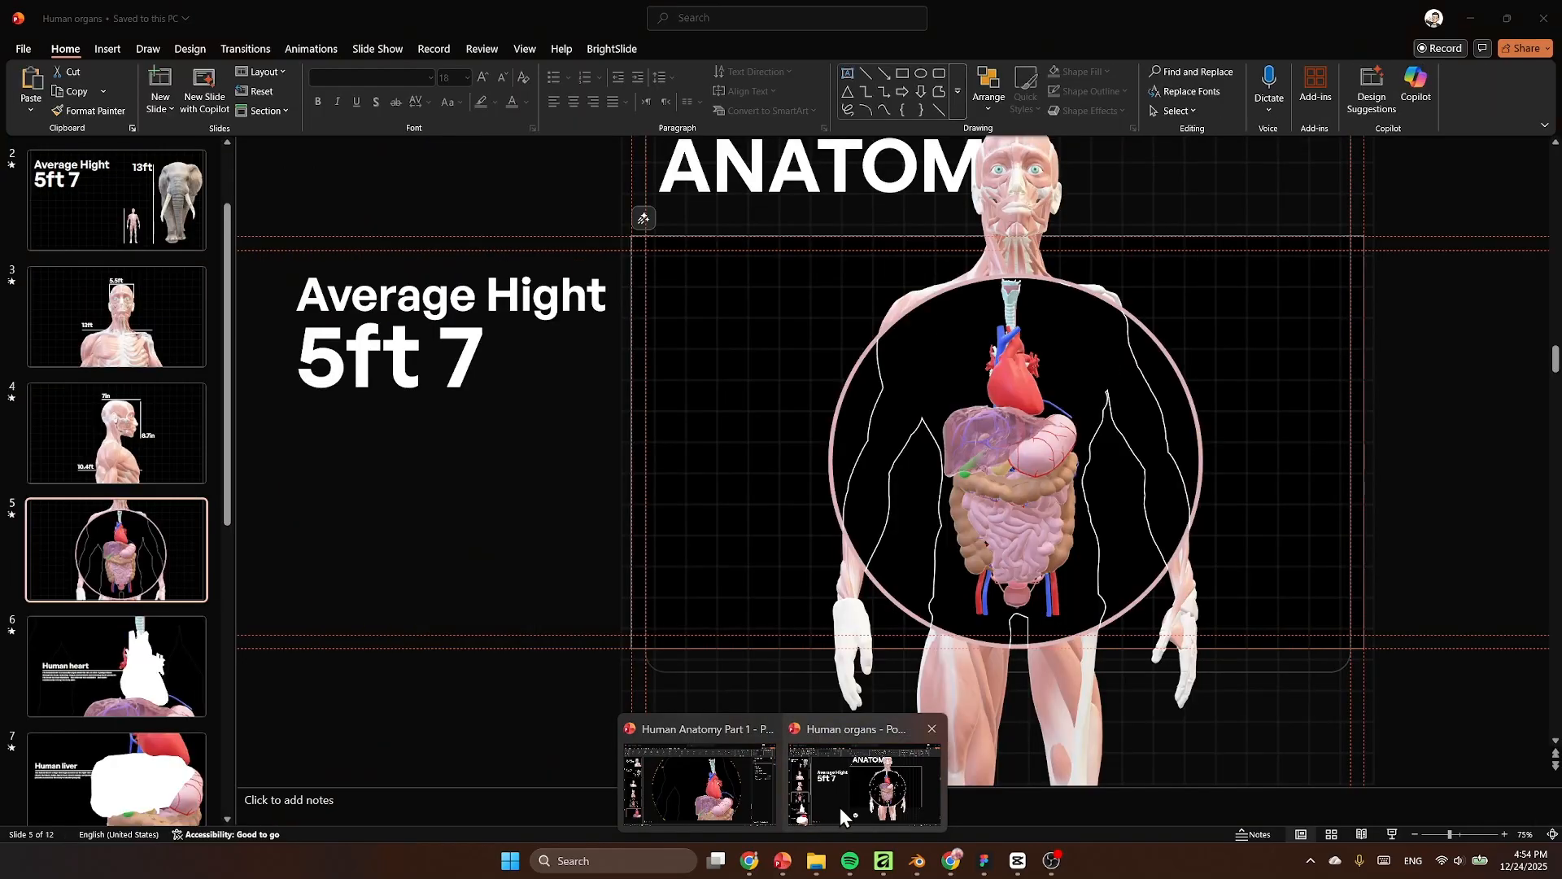
pyautogui.click(68, 682)
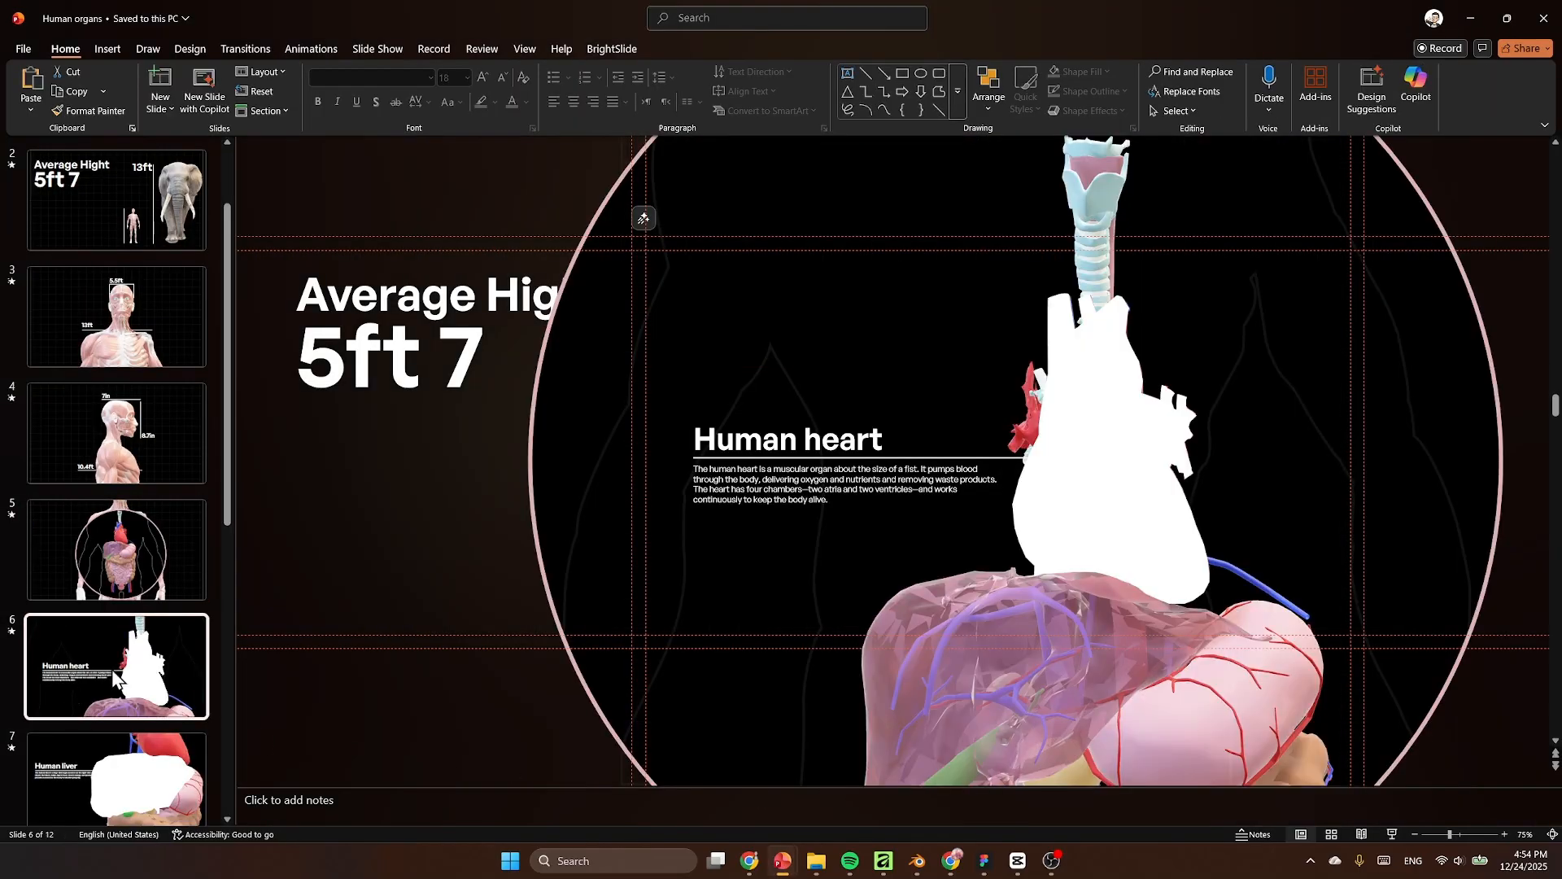
pyautogui.click(779, 438)
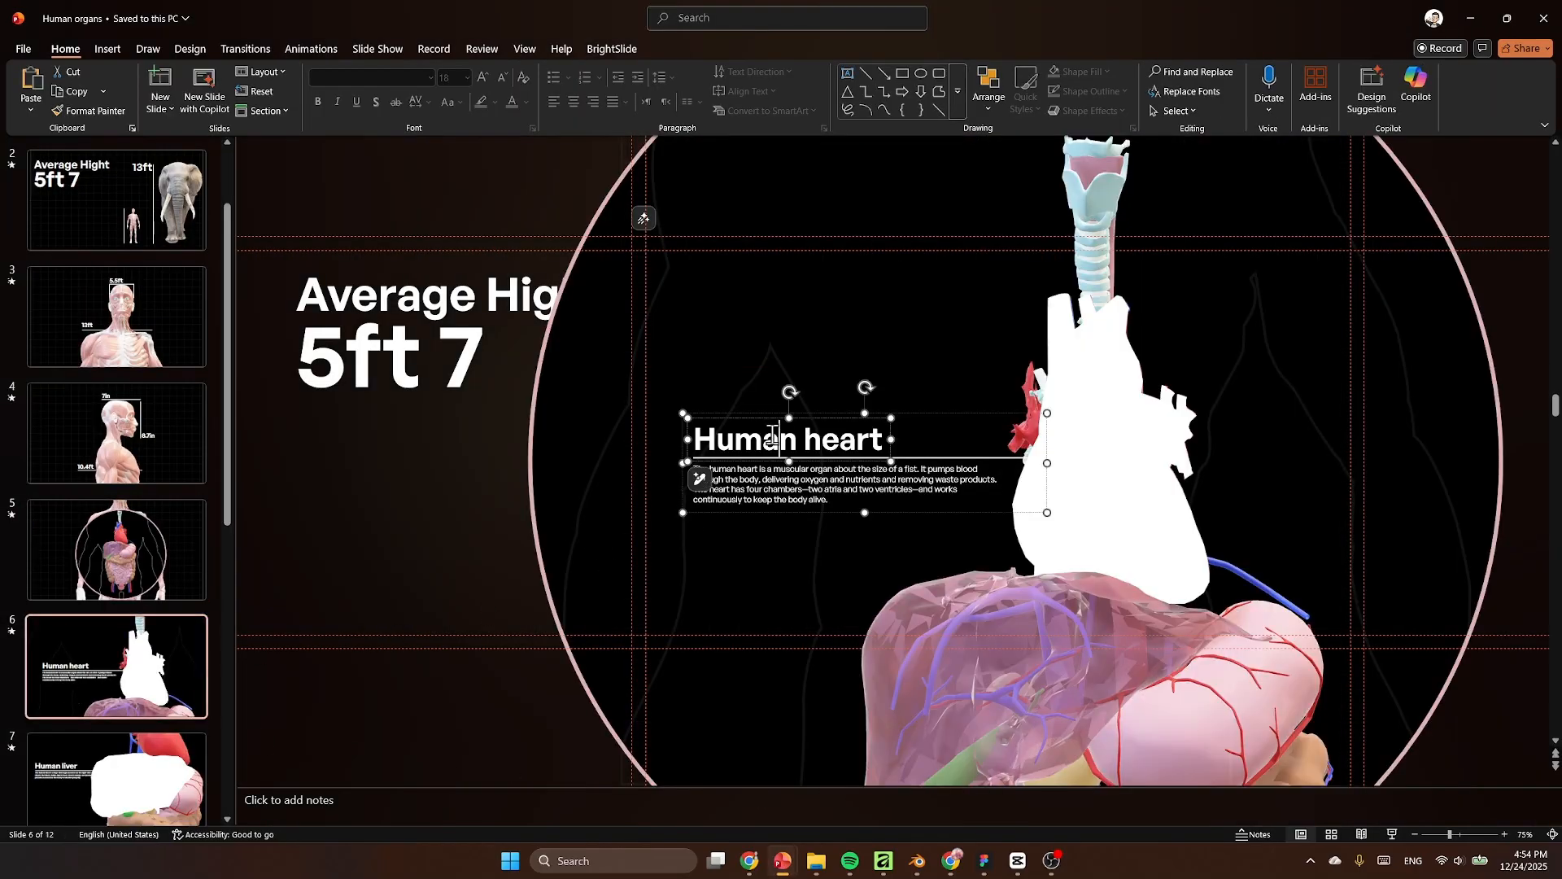
pyautogui.click(868, 513)
pyautogui.hotkey('ctrl', 'c')
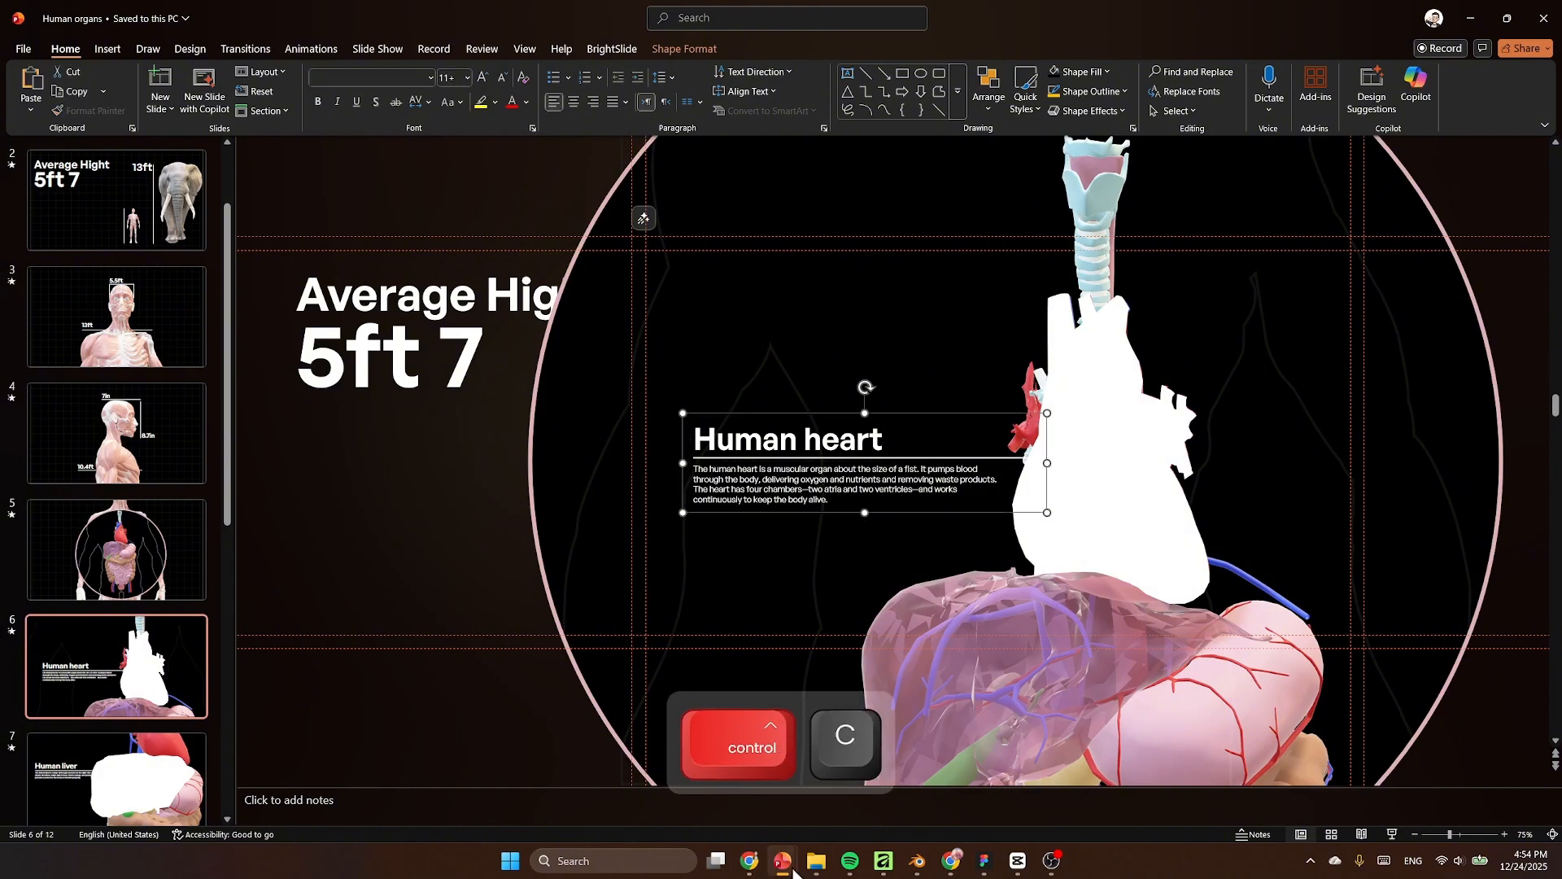
# Step: Paste the "Human heart" text group onto slide 6 of Human Anatomy Part 1 and place it beside the heart
pyautogui.moveTo(791, 868)
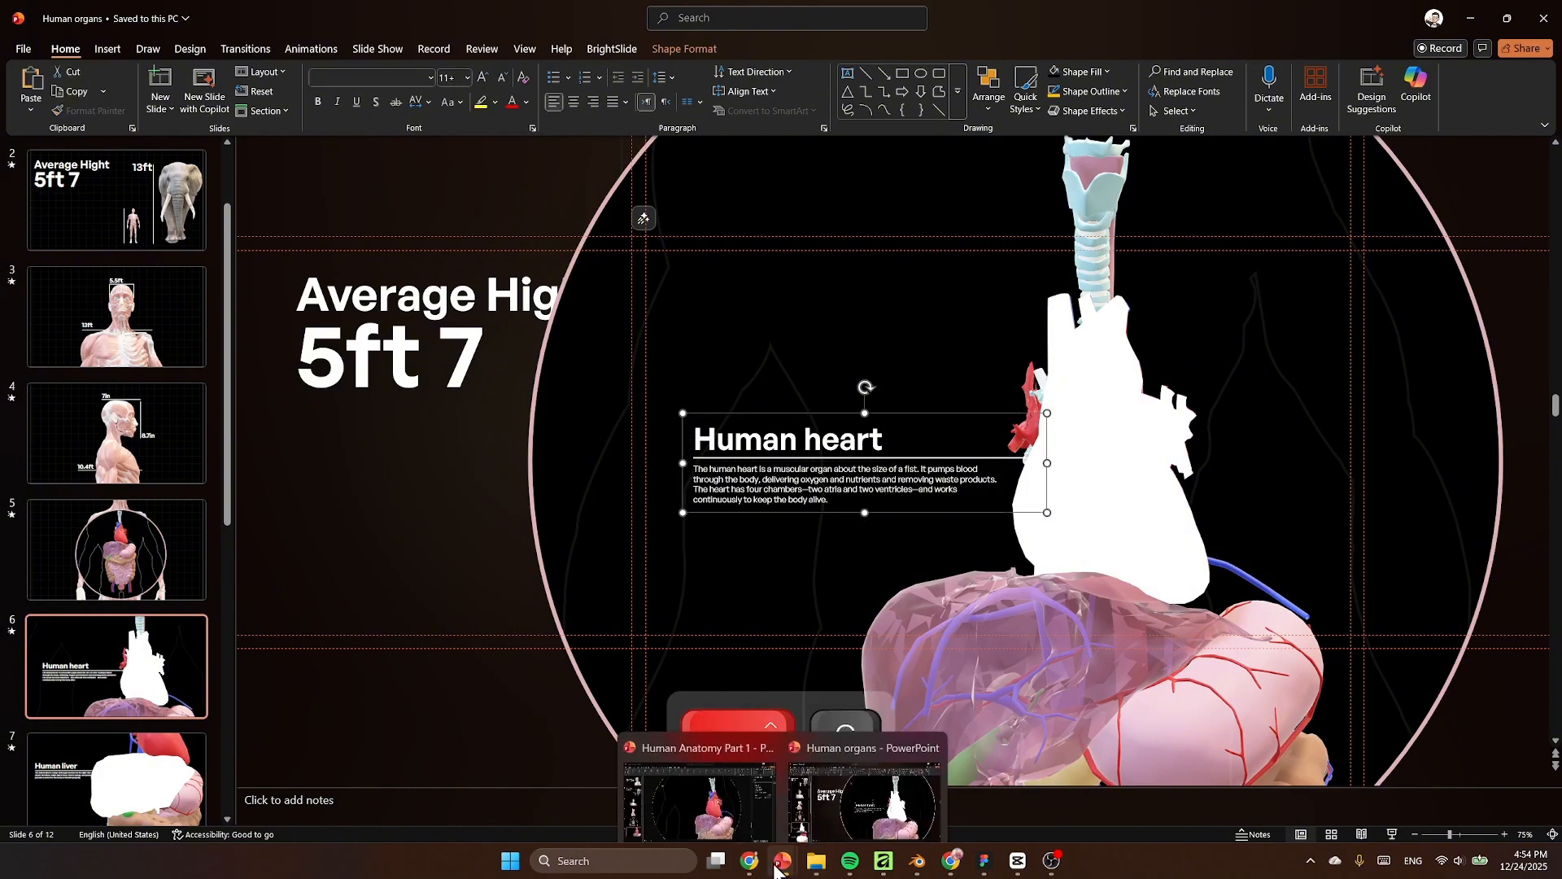
pyautogui.click(736, 807)
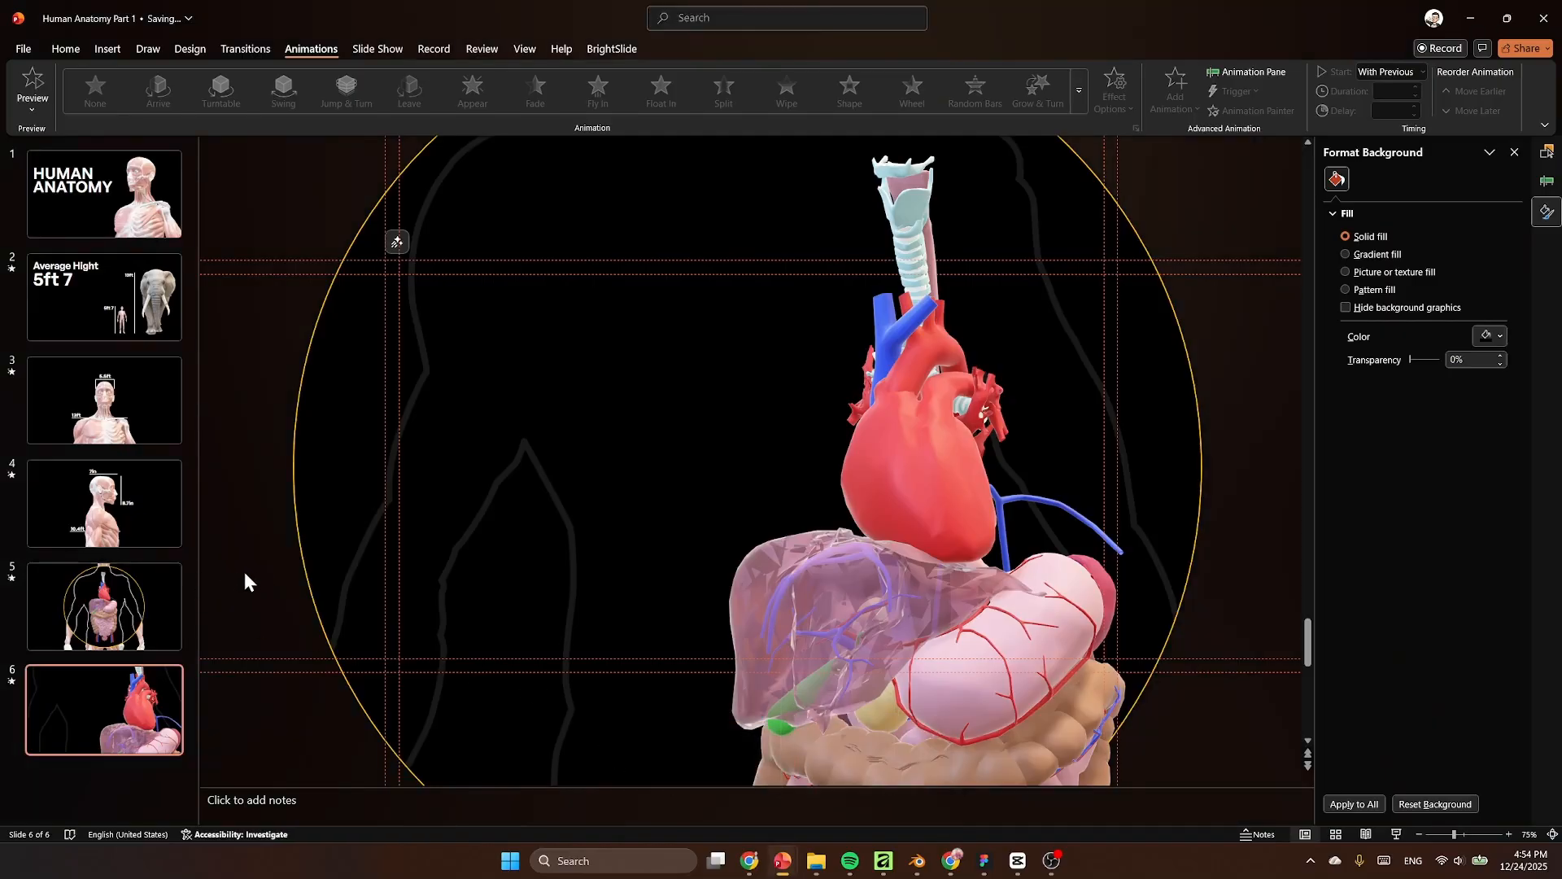
pyautogui.hotkey('ctrl', 'v')
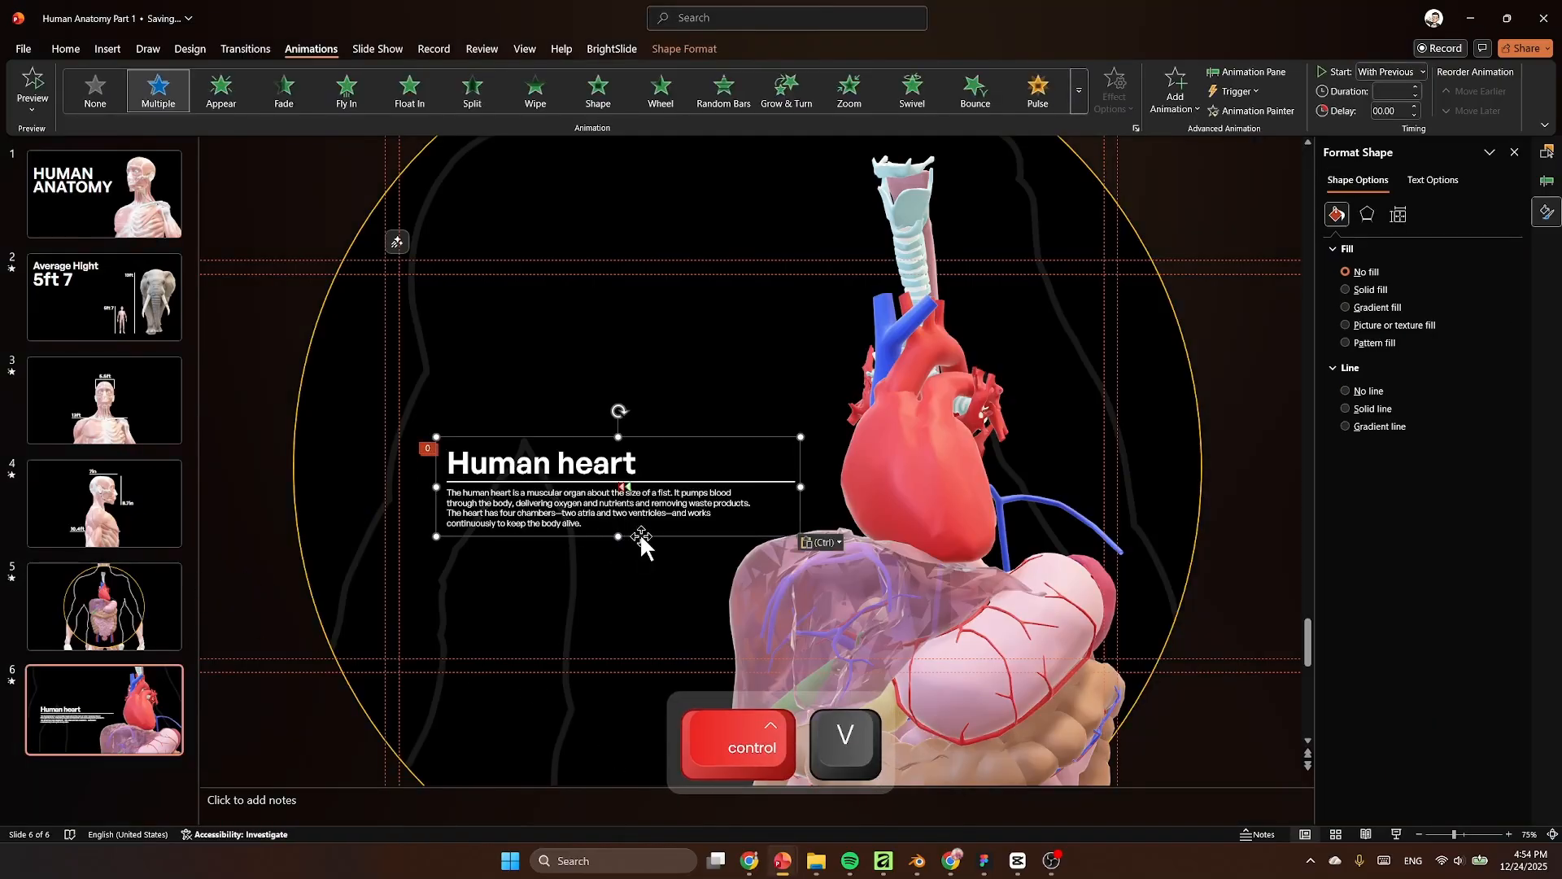
pyautogui.moveTo(641, 536)
pyautogui.mouseDown()
pyautogui.moveTo(675, 527)
pyautogui.moveTo(653, 522)
pyautogui.mouseUp()
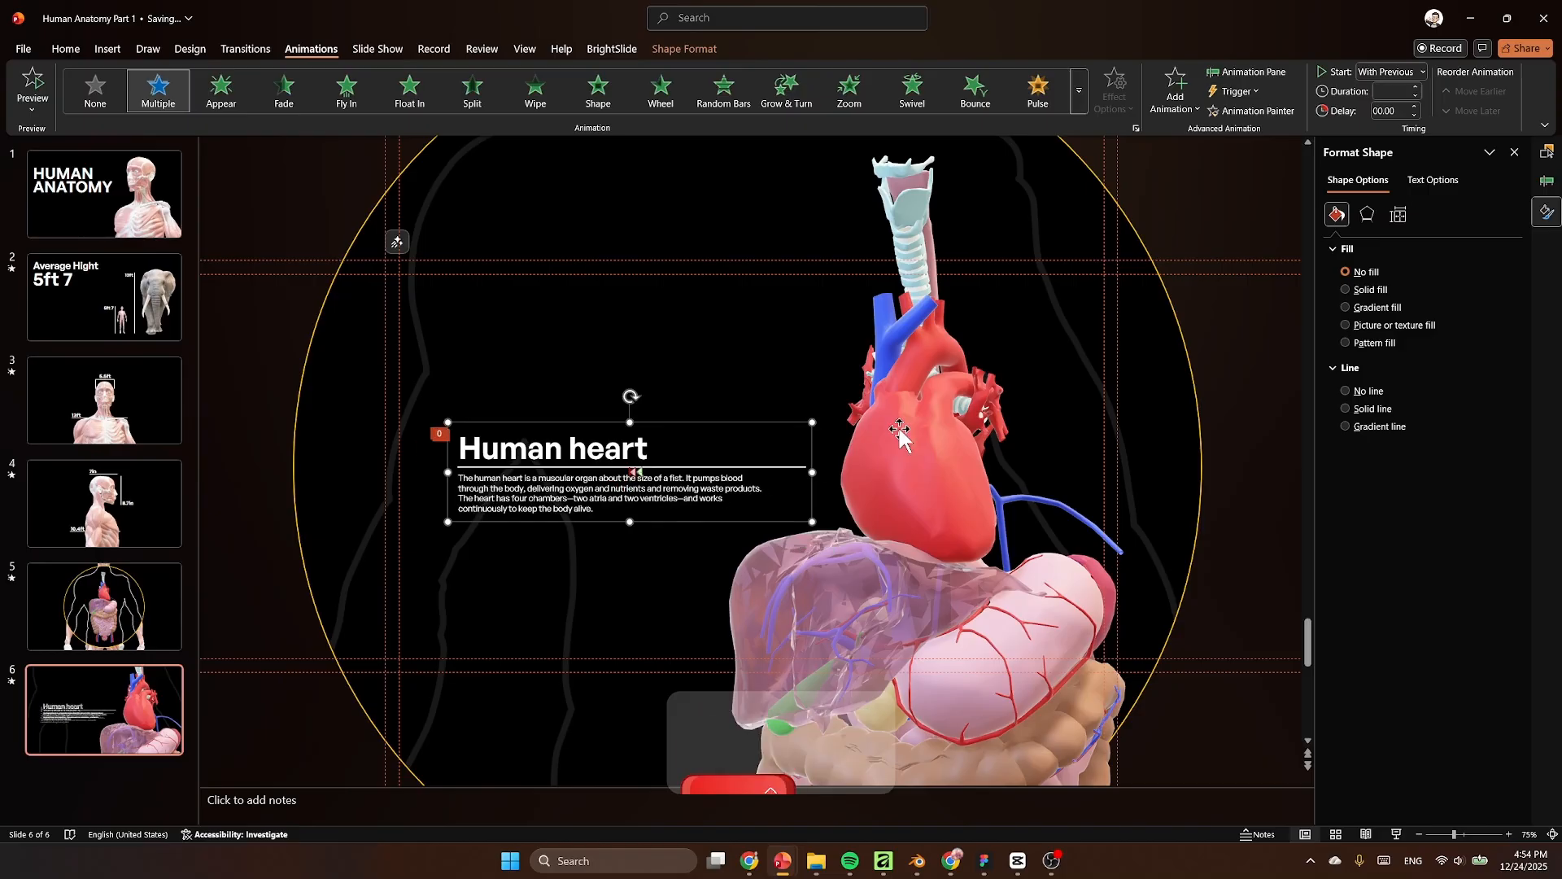
# Step: Enlarge the 3D organs model further and move it so the heart meets the end of the text's line
pyautogui.click(899, 429)
pyautogui.moveTo(1128, 152); pyautogui.dragTo(1199, 124)
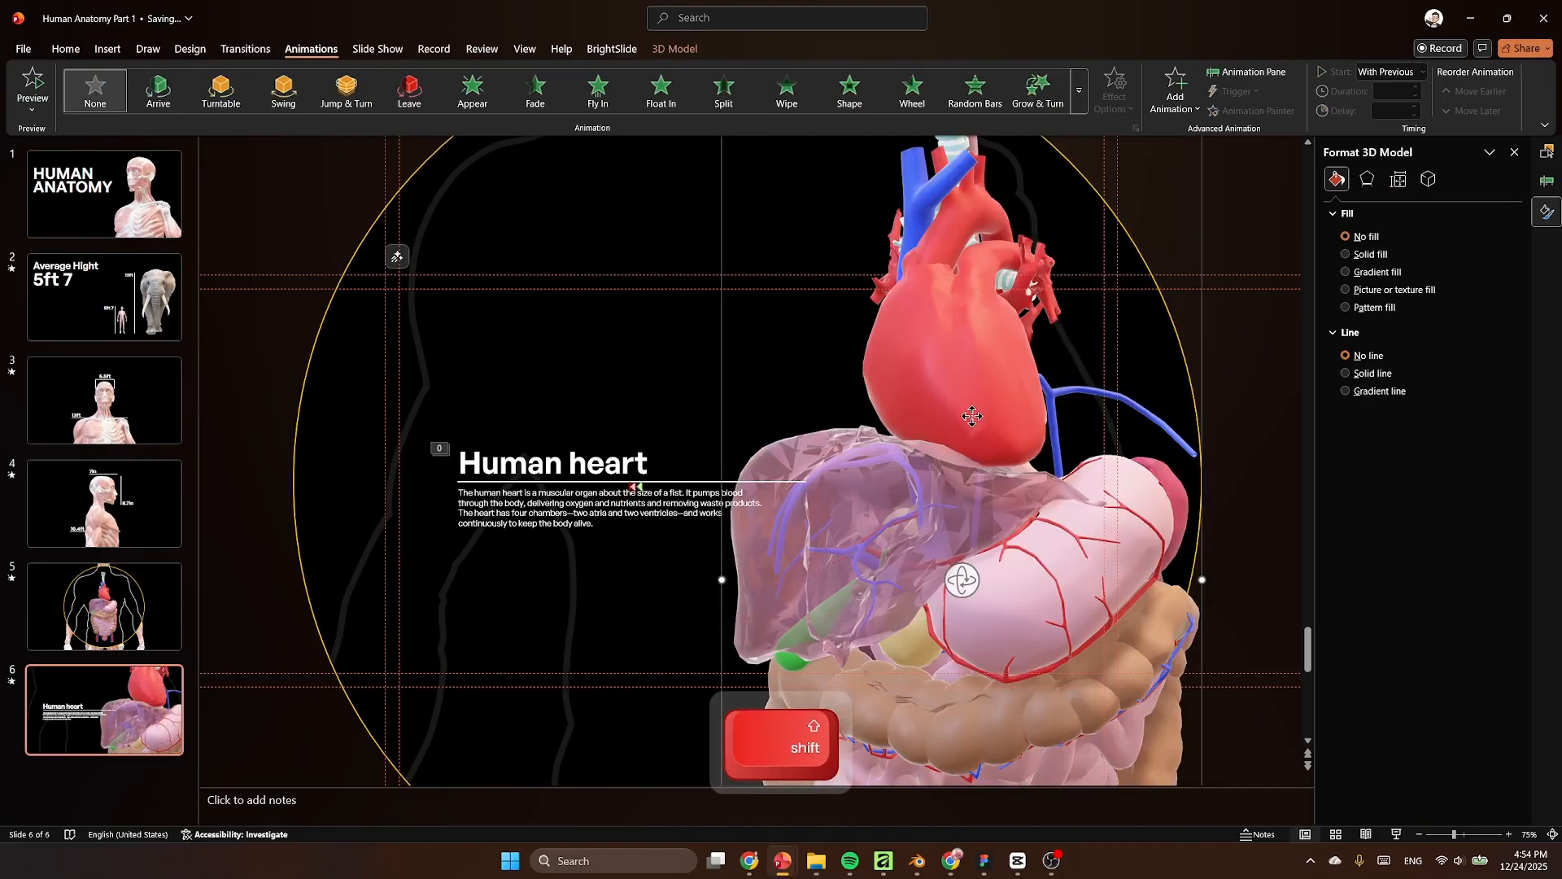
pyautogui.moveTo(971, 415); pyautogui.dragTo(912, 521)
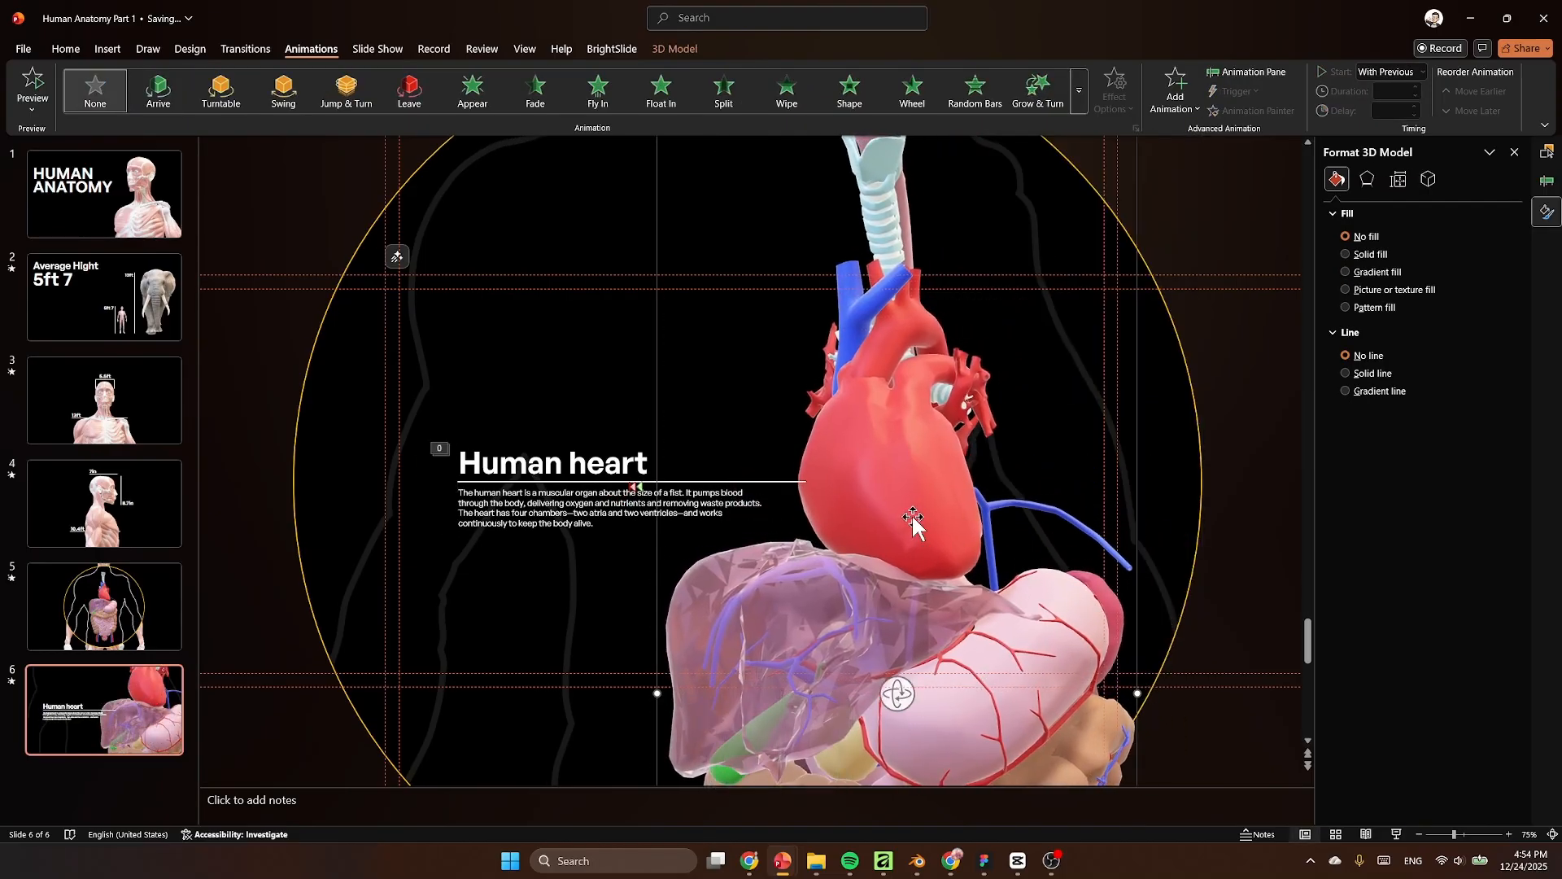
# Step: Adjust the "Human heart" text group's position slightly and lower the 3D organs model straight down to align the heart with it
pyautogui.click(606, 481)
pyautogui.moveTo(657, 440); pyautogui.dragTo(688, 422)
pyautogui.hotkey('ctrl', 'z')
pyautogui.click(926, 401)
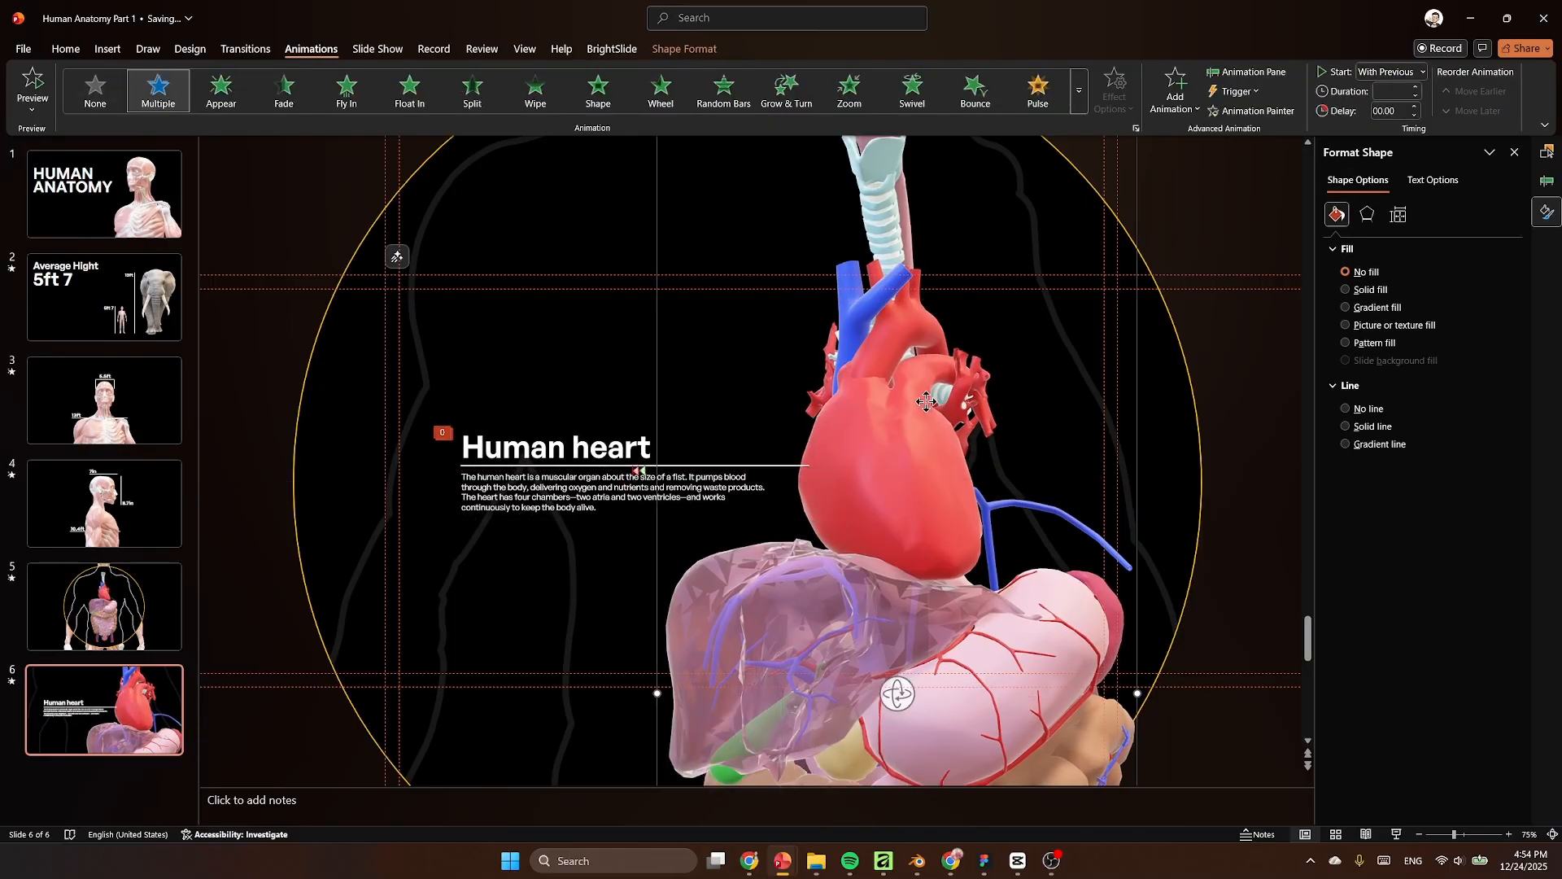
pyautogui.moveTo(925, 401); pyautogui.dragTo(925, 448)
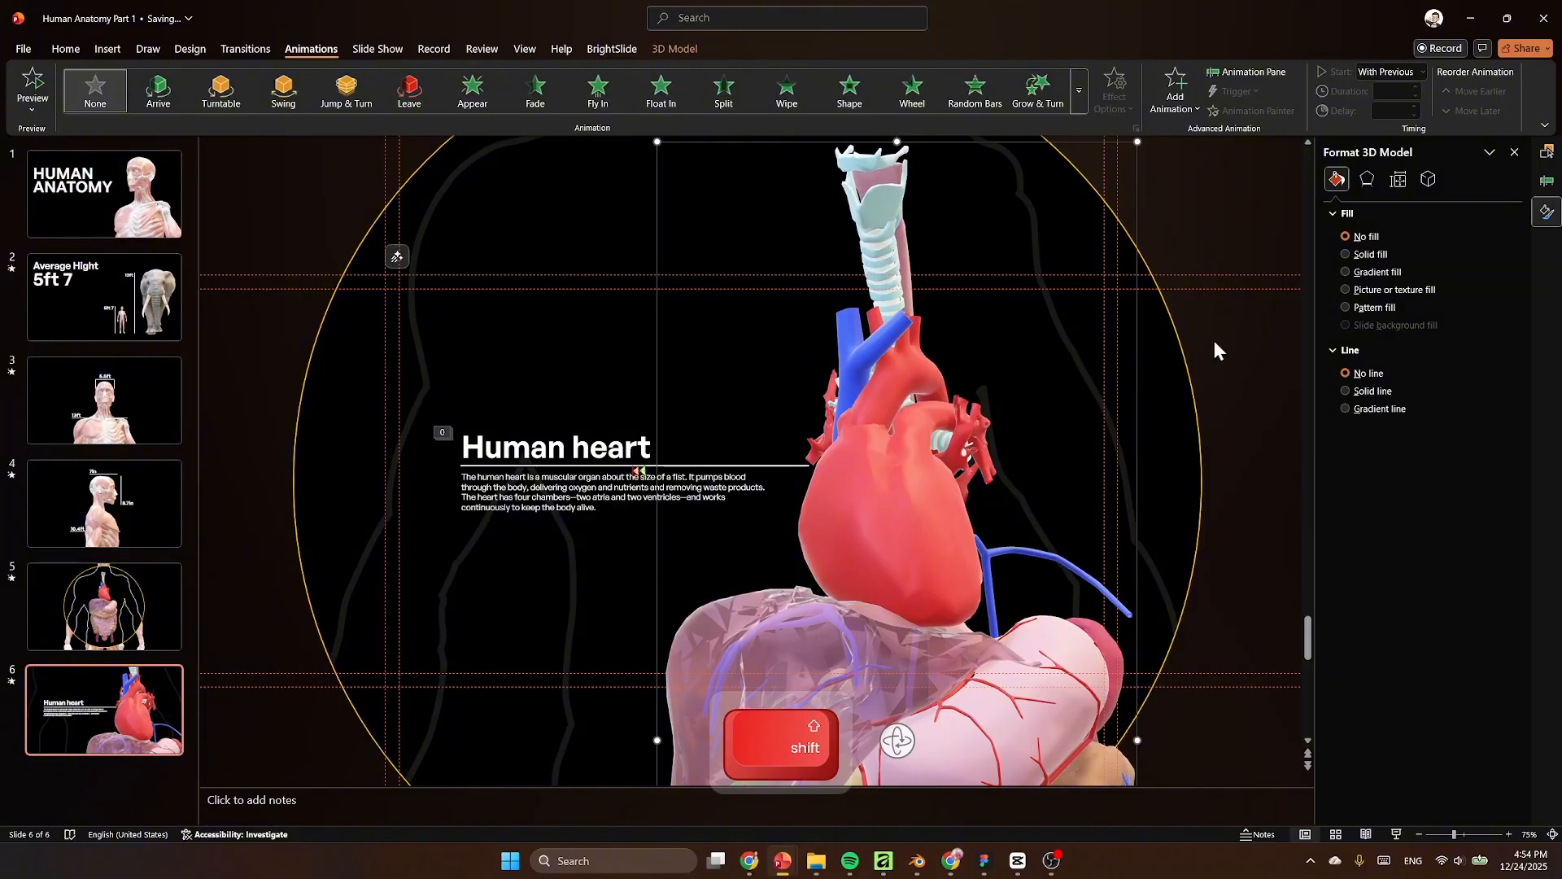
pyautogui.click(1214, 350)
# Step: Trace the heart and its vessels with a closed freeform shape covering the whole organ
pyautogui.keyDown('ctrl'); pyautogui.scroll(2, 1042, 474); pyautogui.keyUp('ctrl')
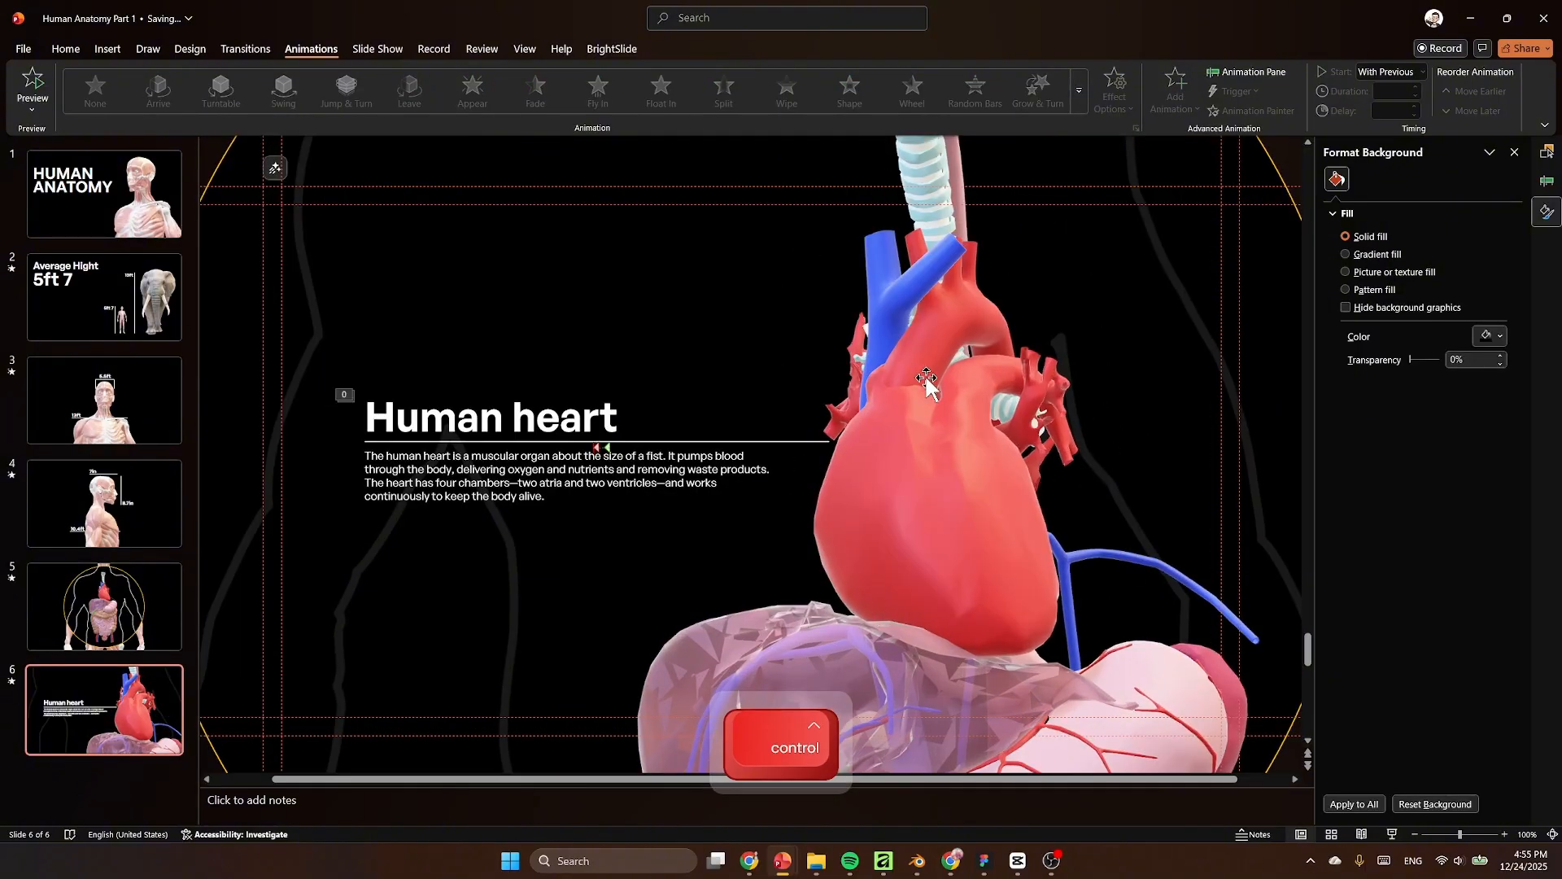
pyautogui.click(109, 49)
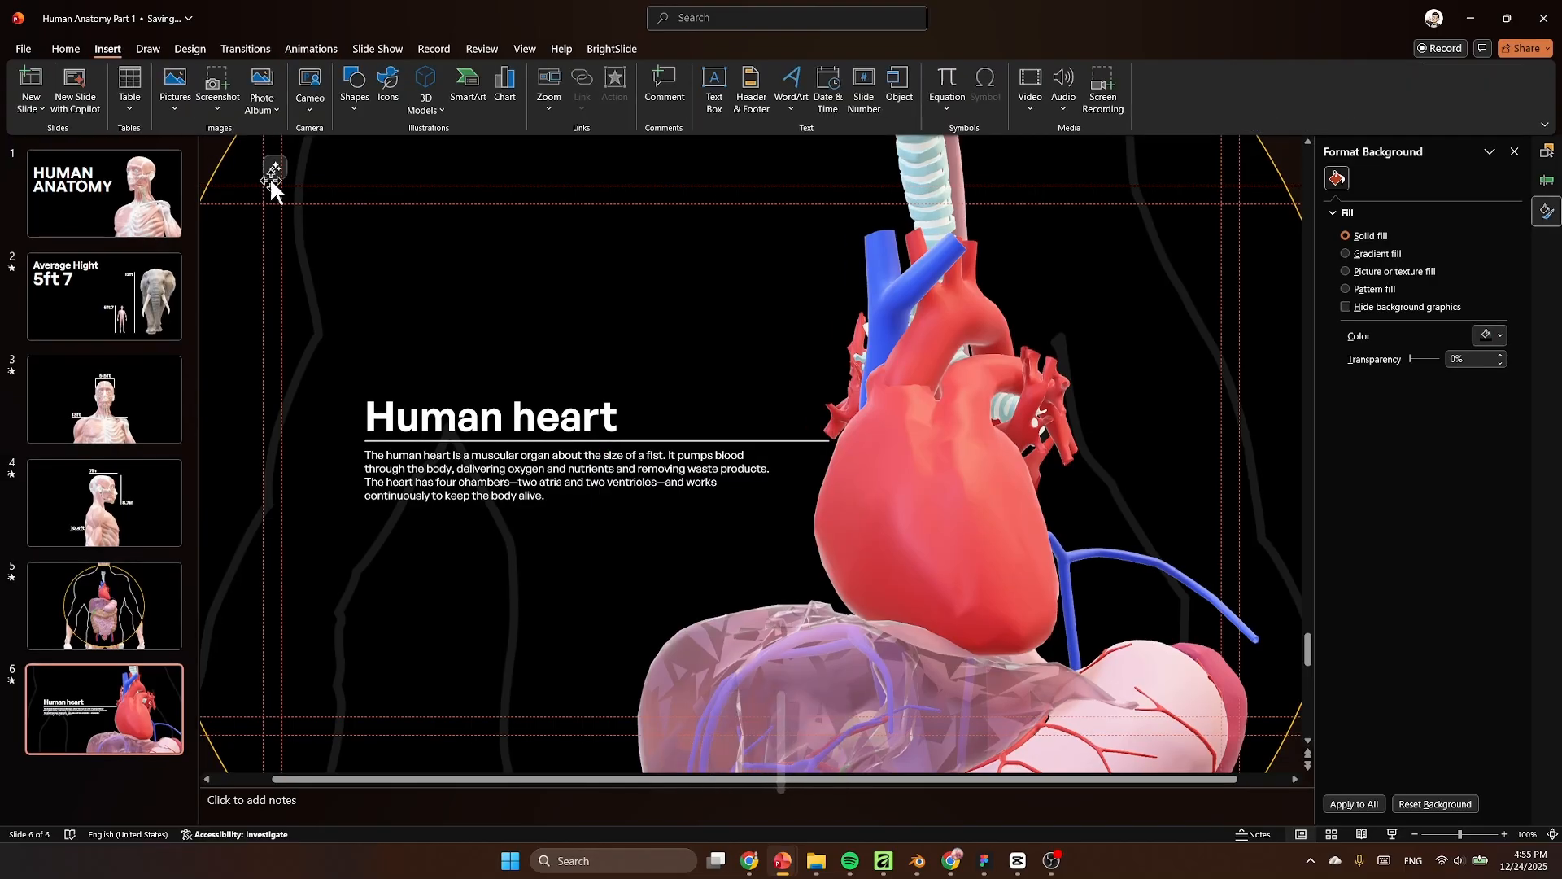
pyautogui.click(355, 117)
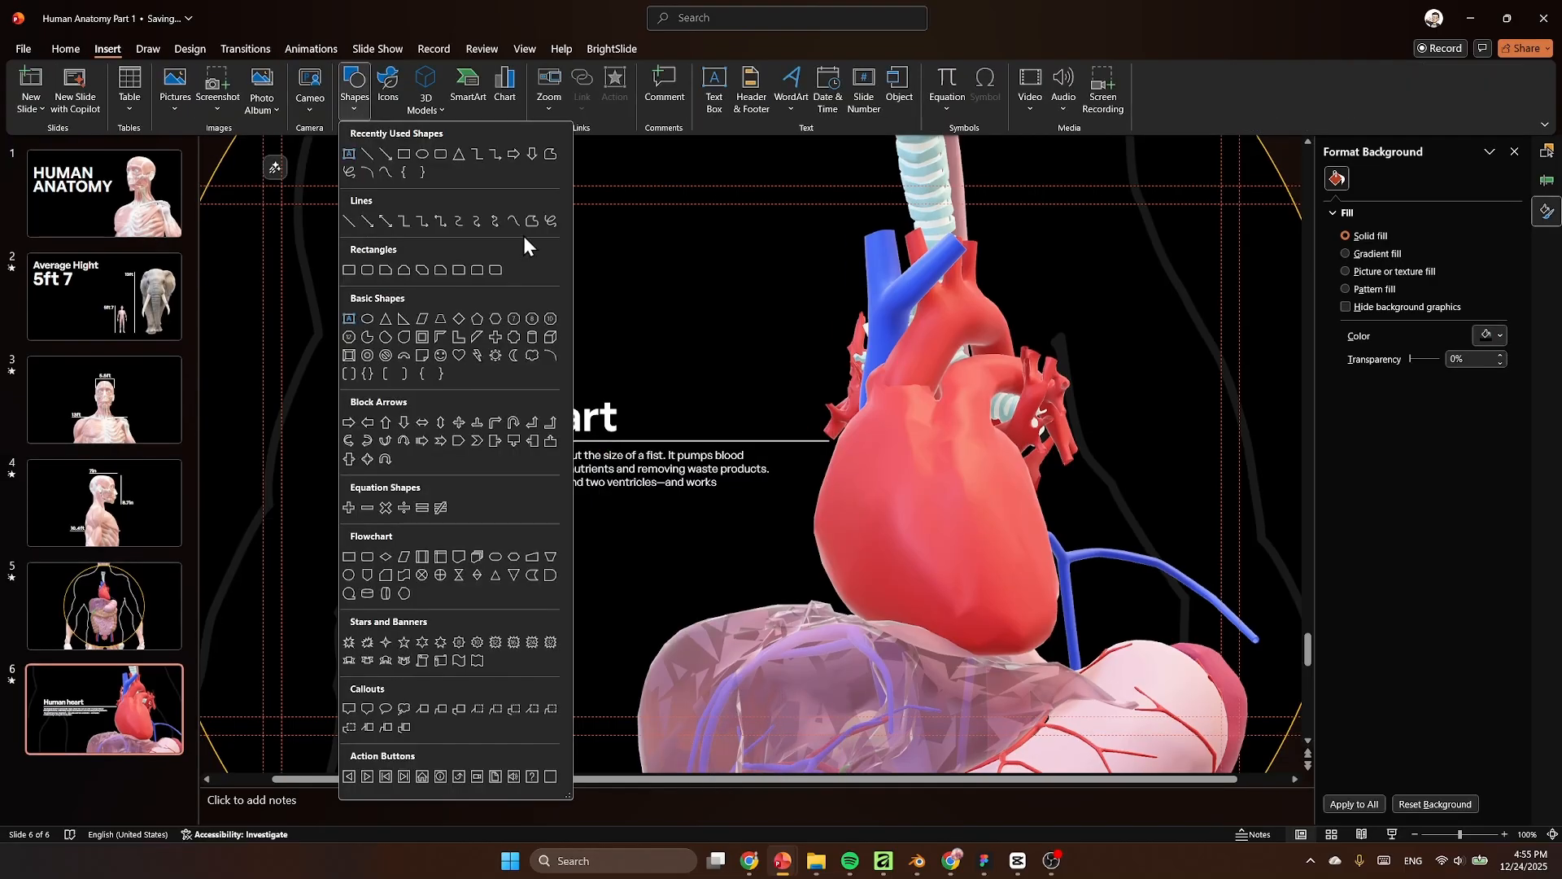
pyautogui.click(548, 155)
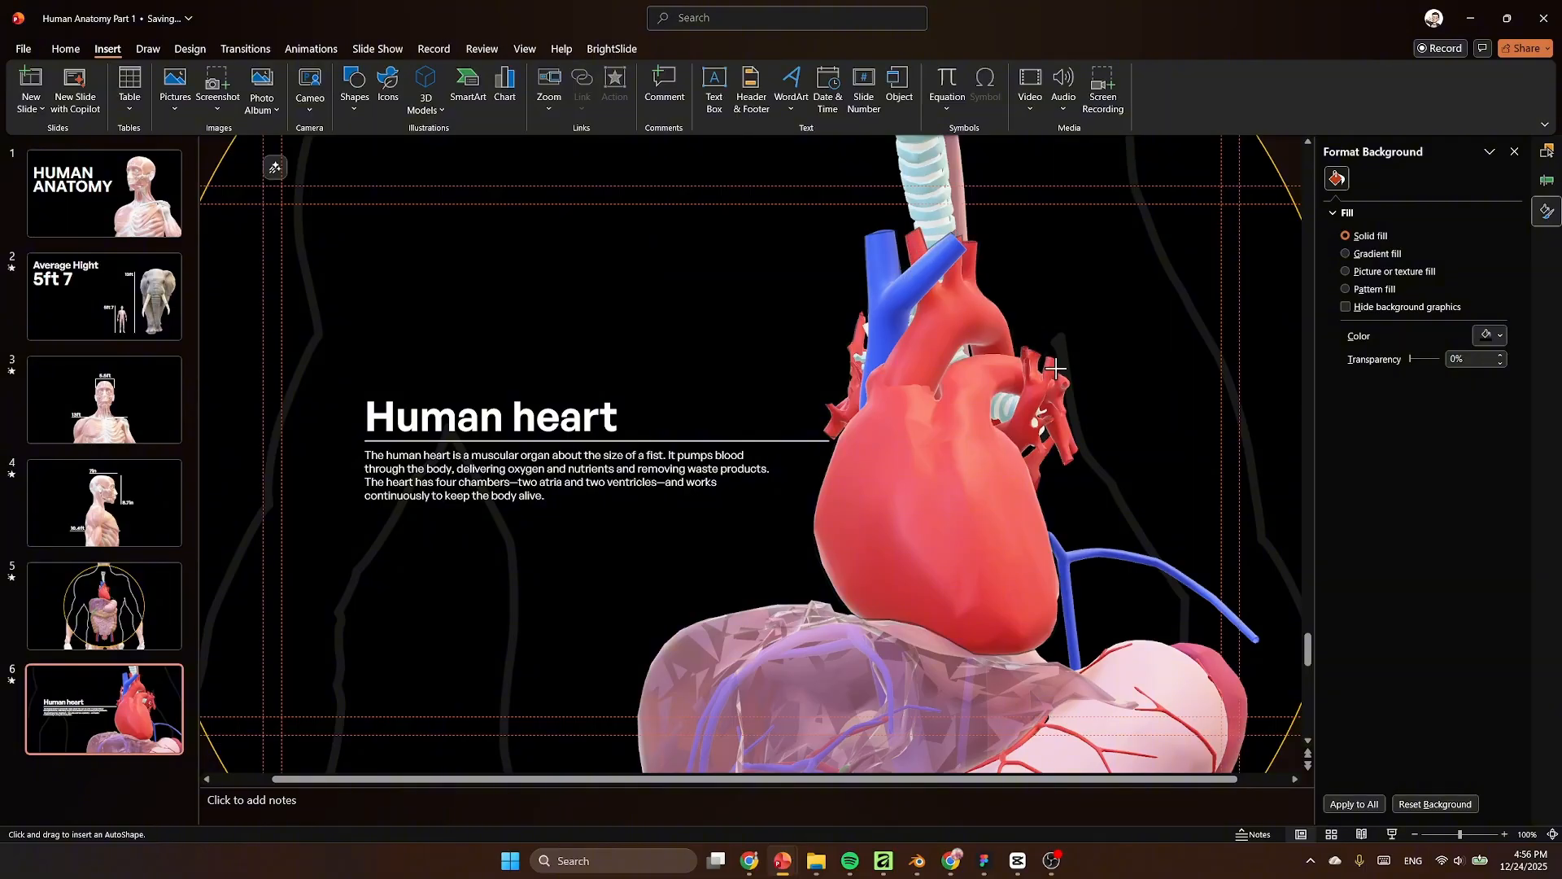
pyautogui.doubleClick(1056, 452)
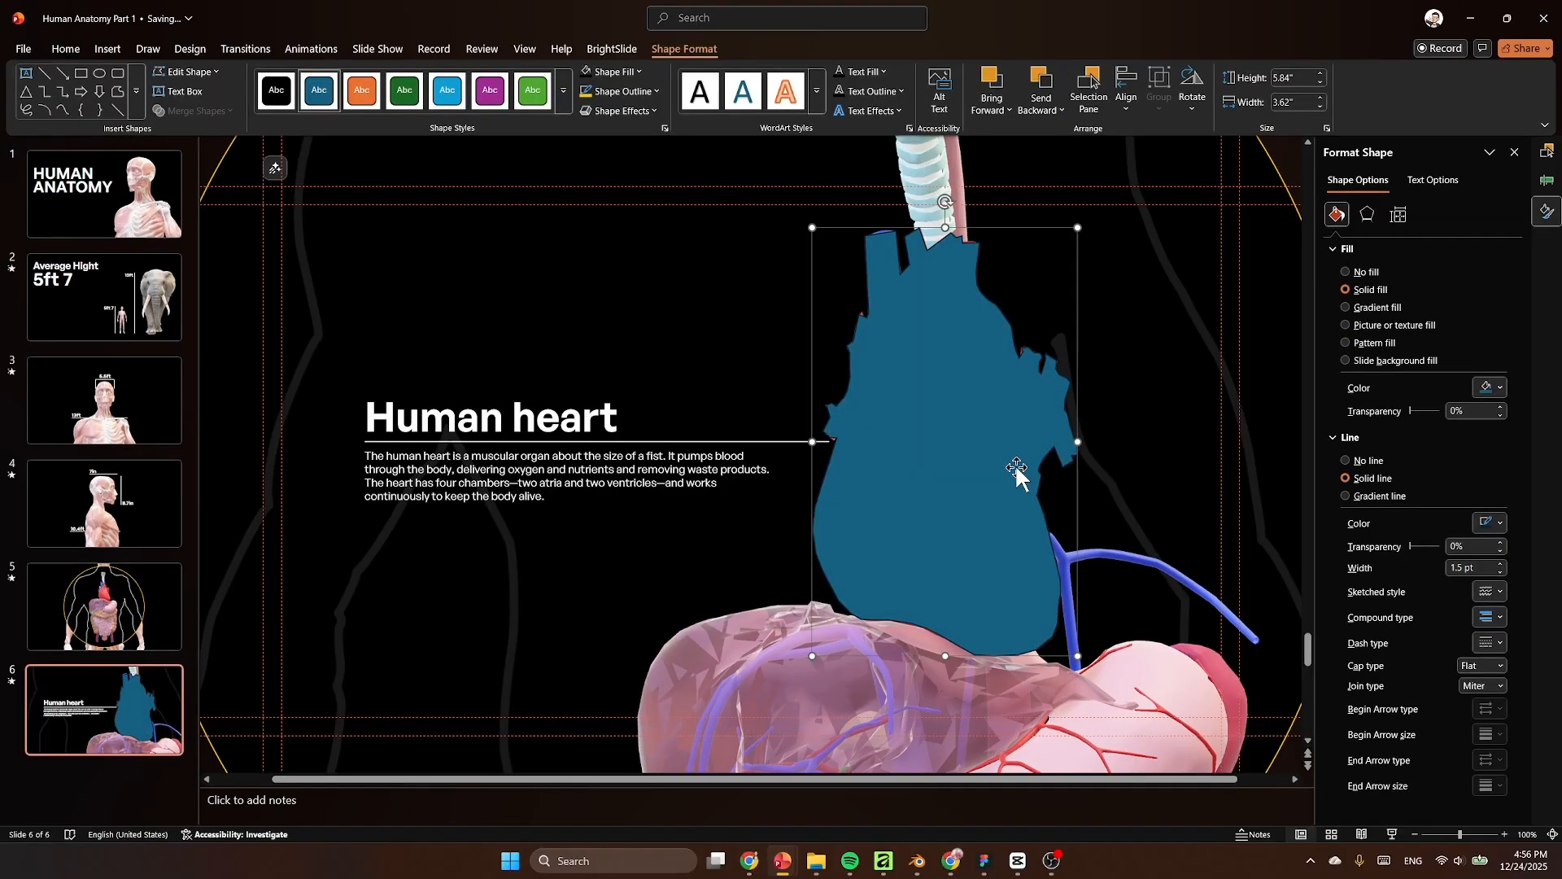
# Step: Remove the outline from the traced heart shape and fill it with white
pyautogui.click(637, 90)
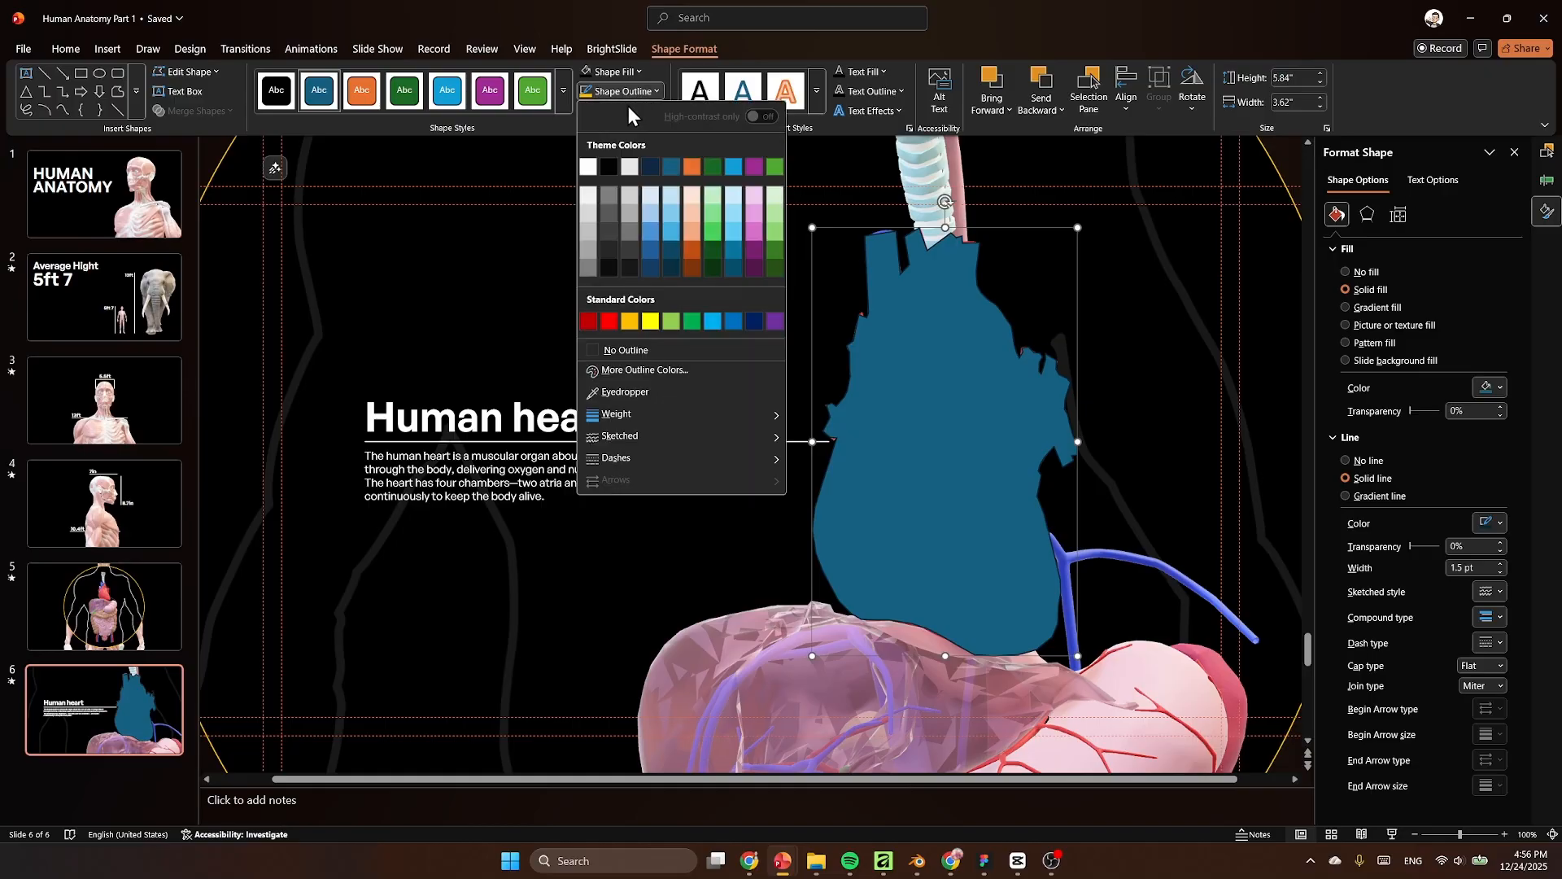
pyautogui.click(626, 350)
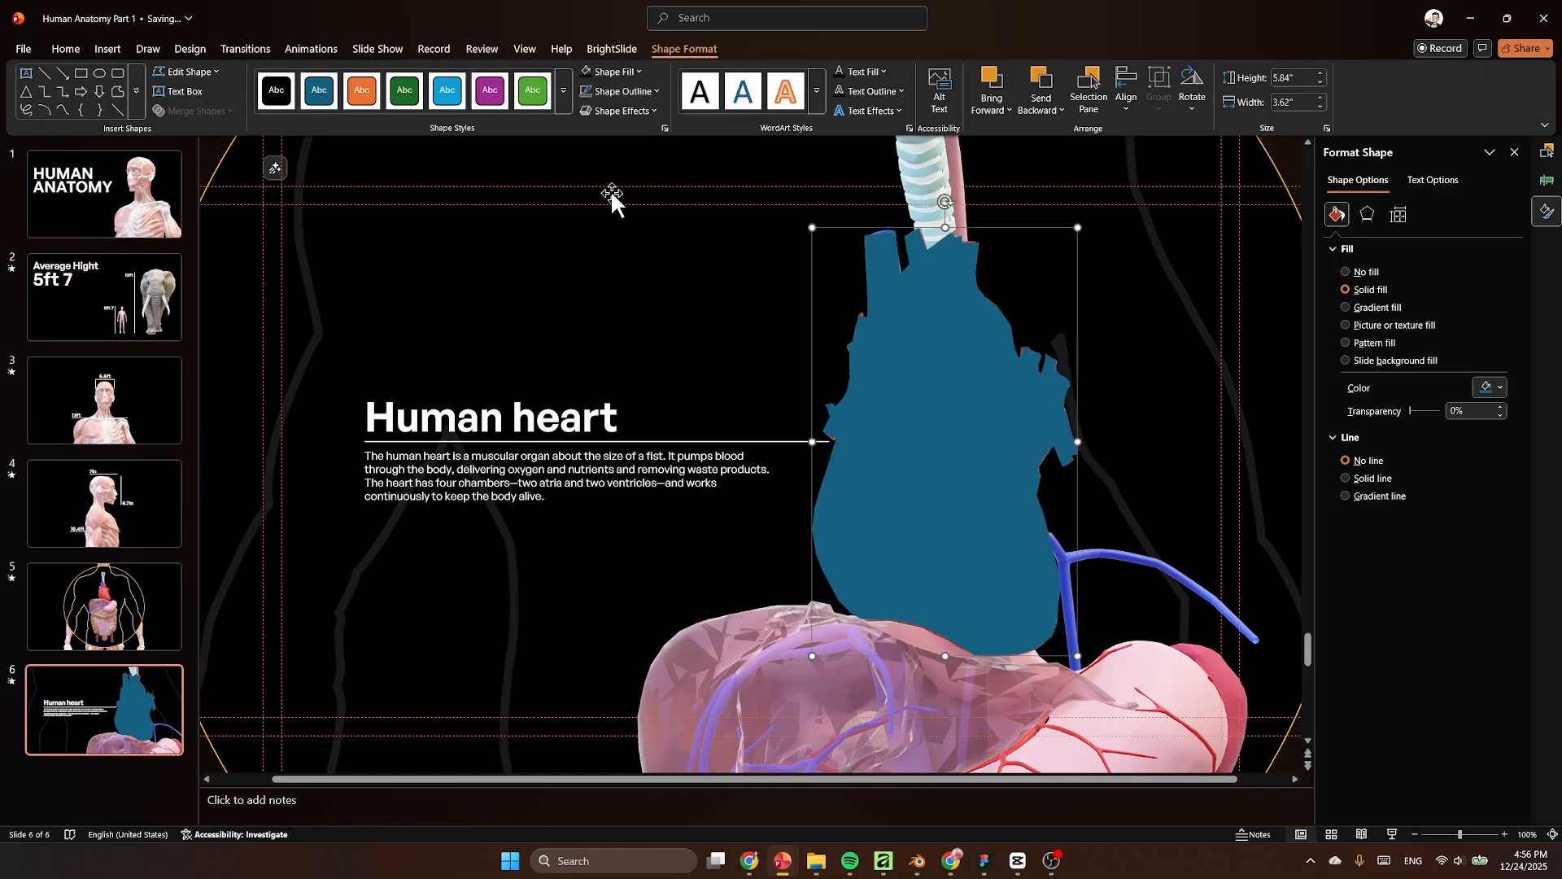
pyautogui.click(610, 68)
pyautogui.click(588, 141)
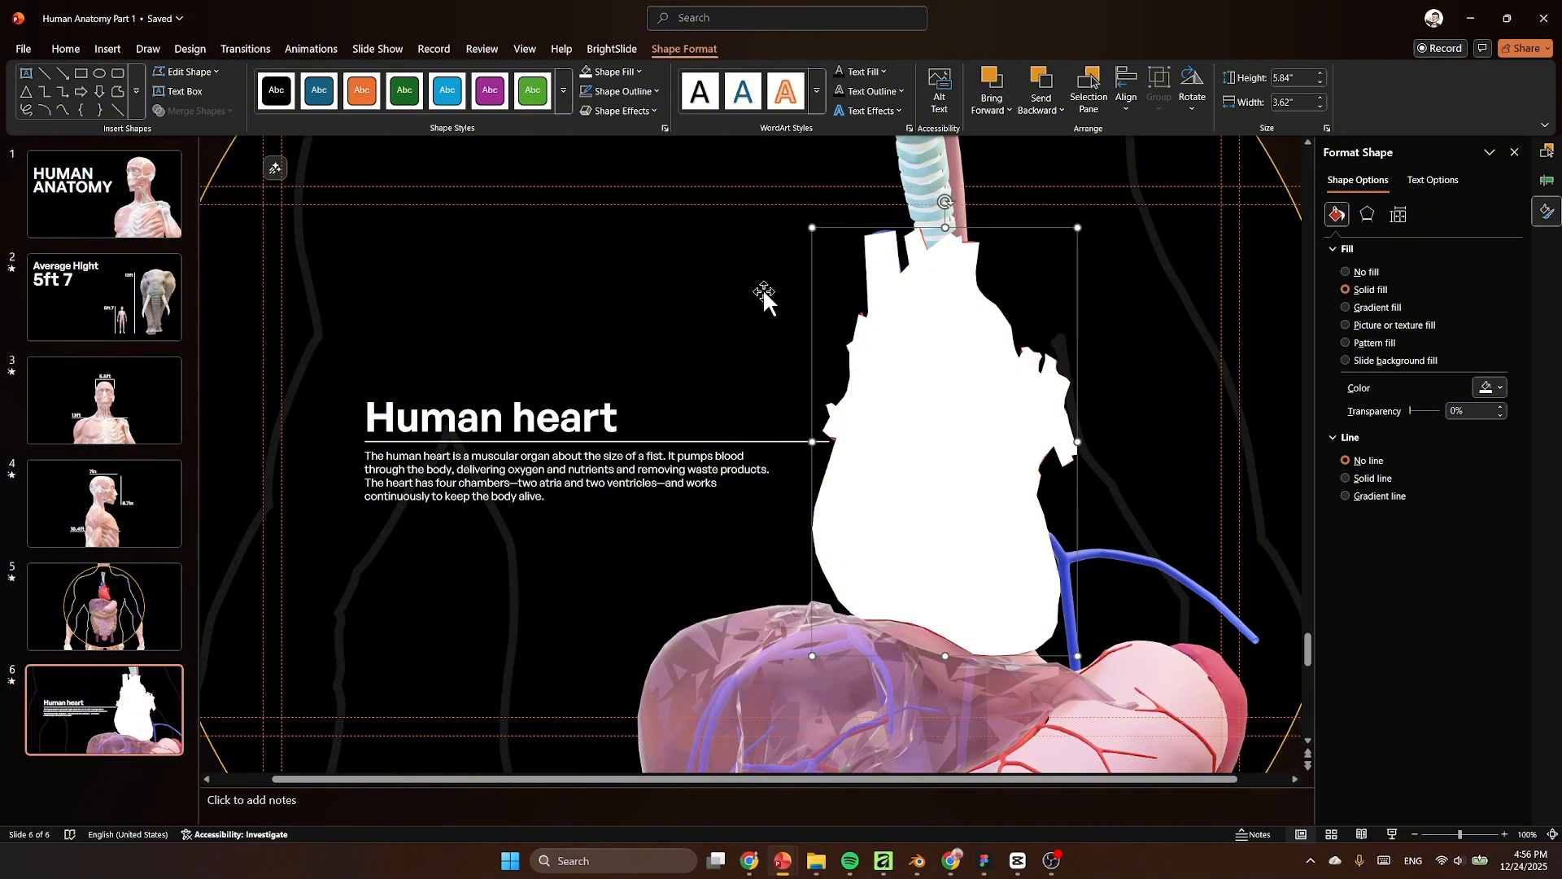
# Step: Apply a Shape entrance animation to the white heart shape, starting with previous and lasting 0.50 seconds
pyautogui.click(324, 53)
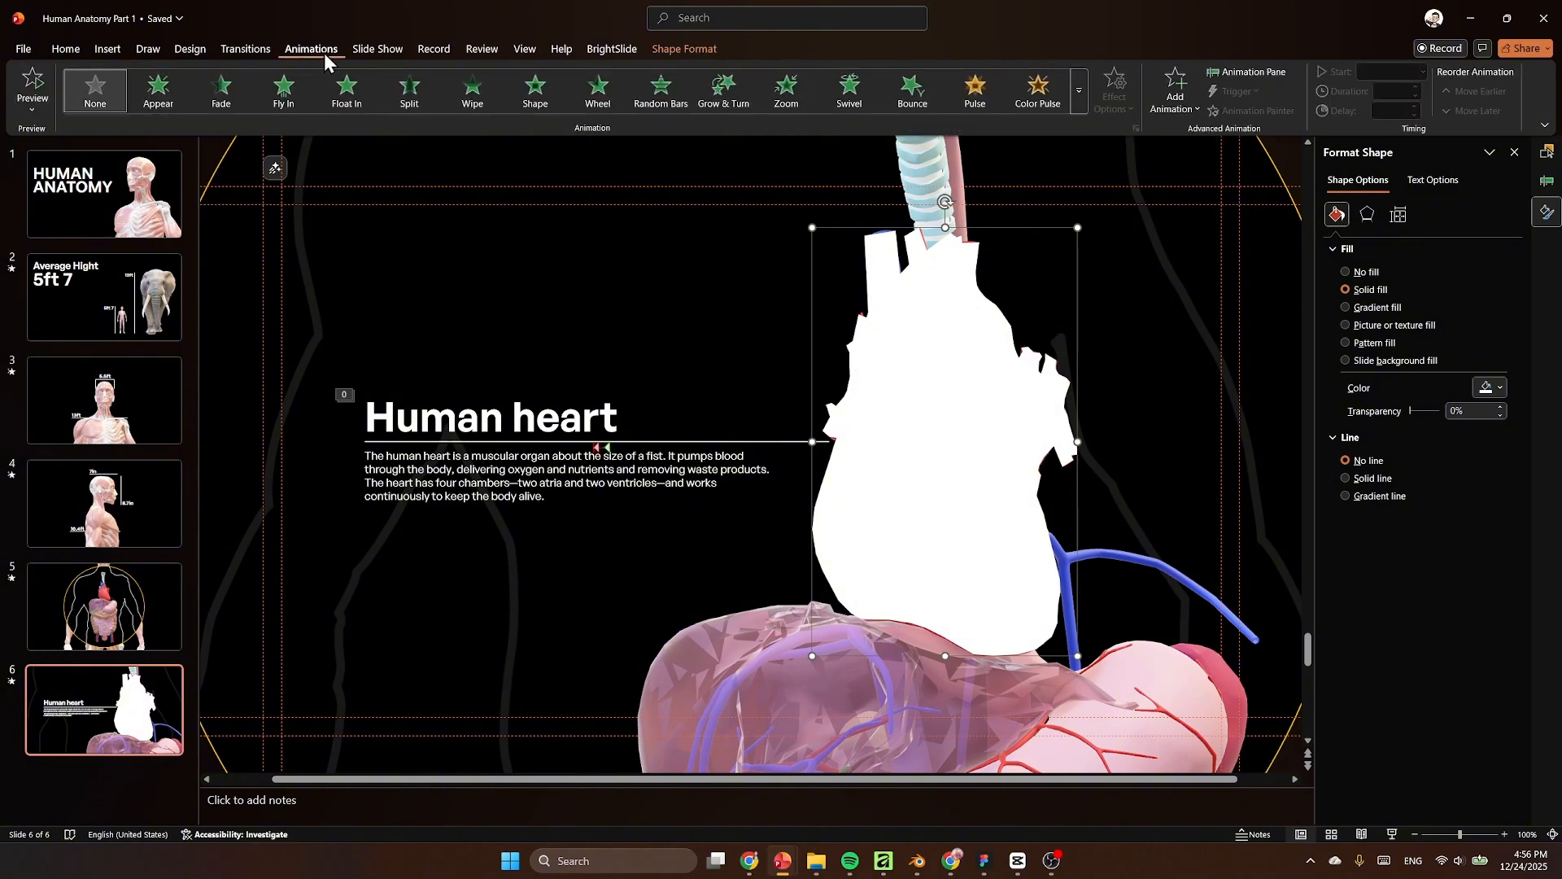
pyautogui.click(535, 109)
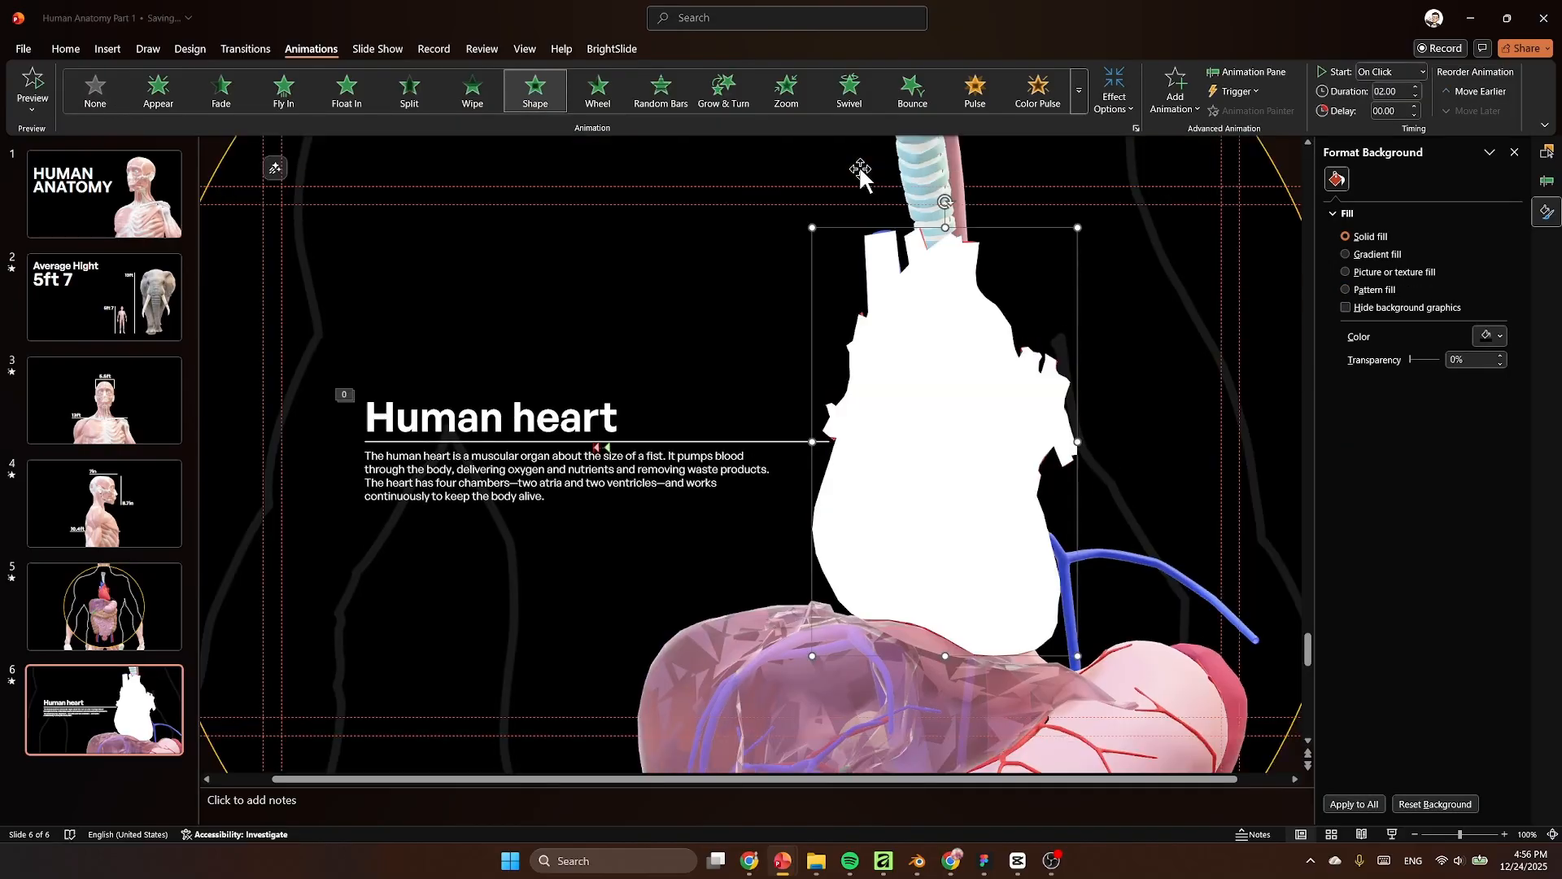
pyautogui.click(1228, 76)
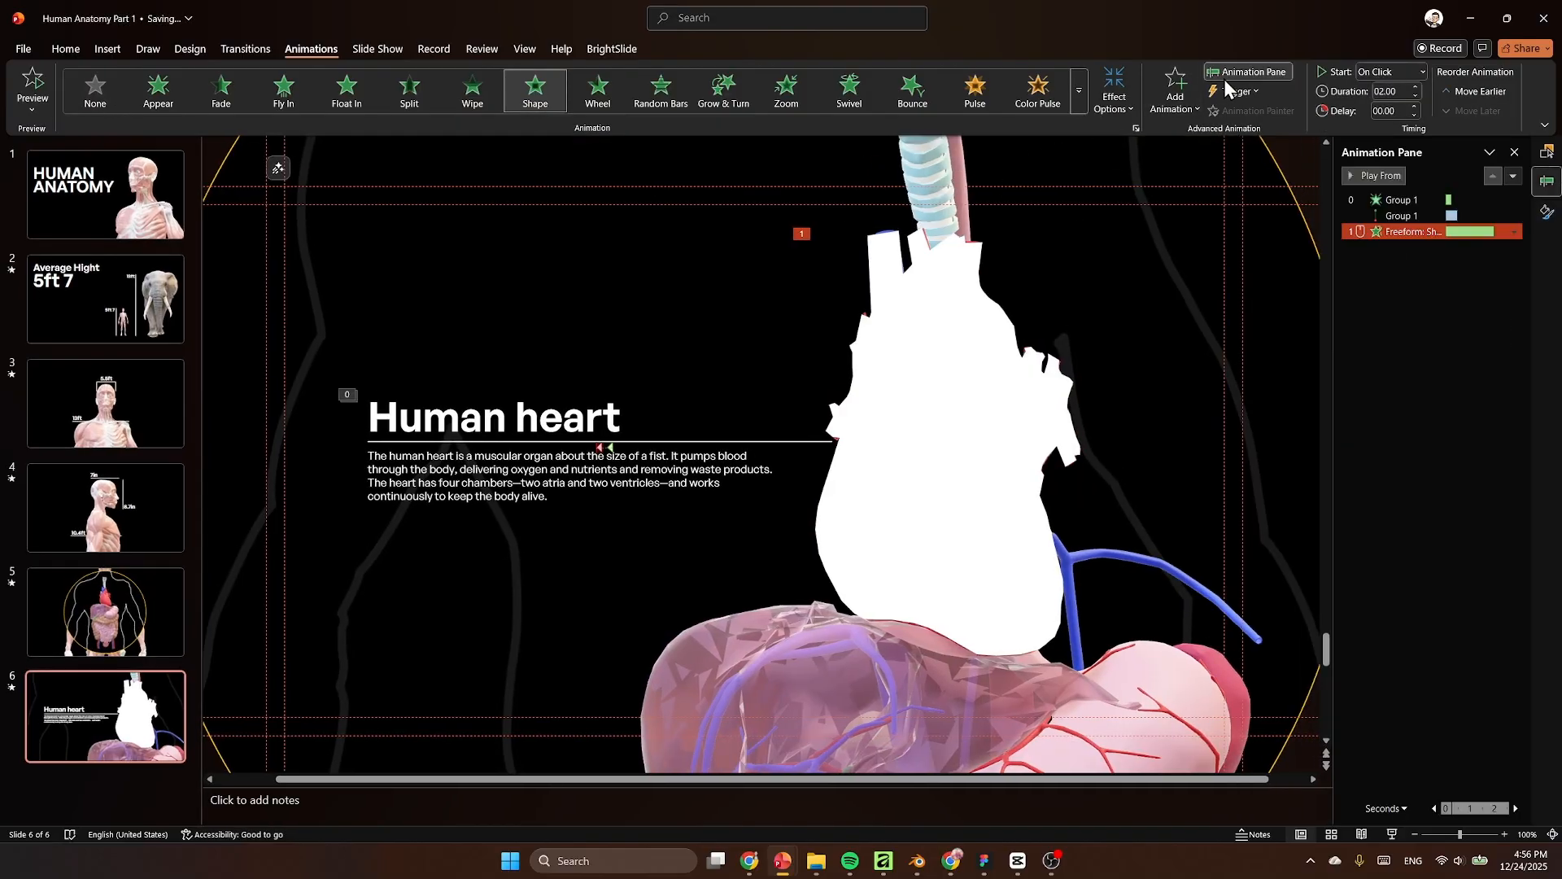
pyautogui.click(1515, 234)
pyautogui.click(1497, 265)
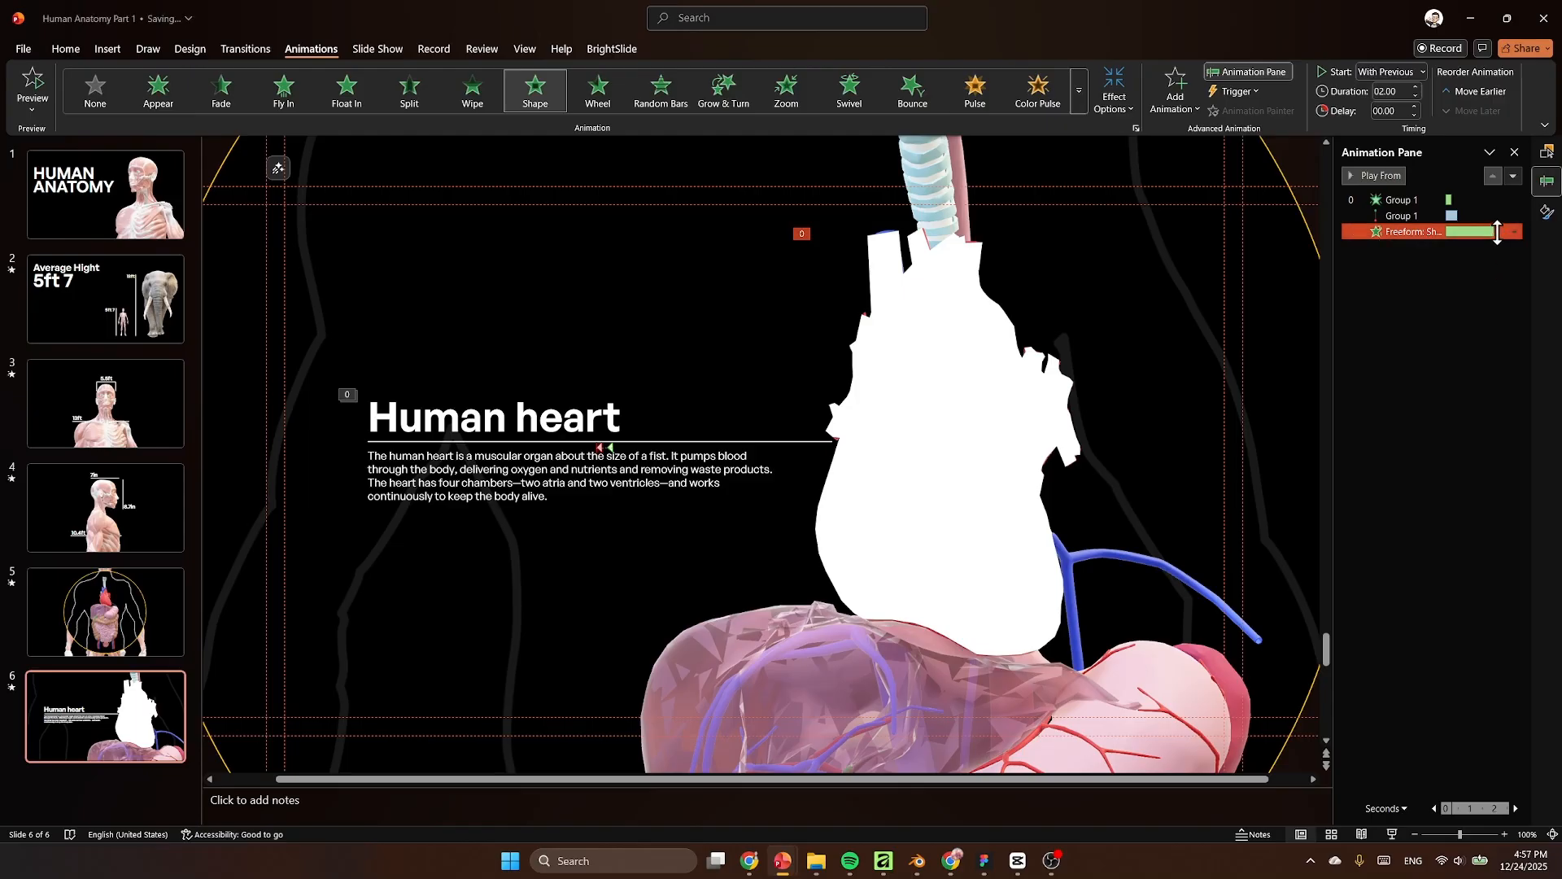
pyautogui.moveTo(1497, 232); pyautogui.dragTo(1455, 244)
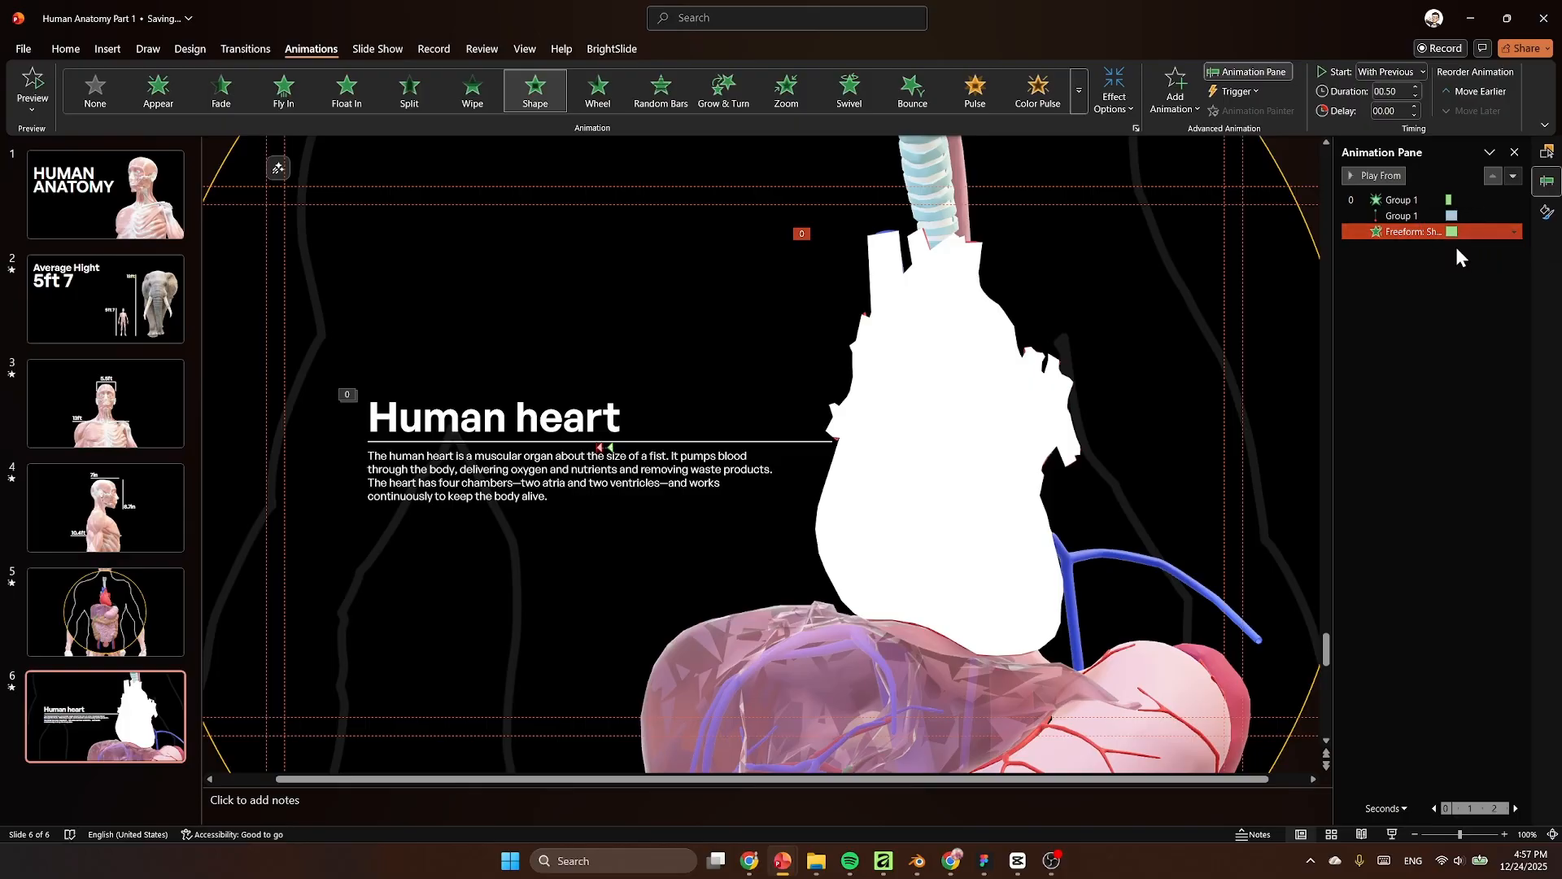
pyautogui.click(1446, 277)
# Step: Remove both animations that came with the pasted "Human heart" text group
pyautogui.click(576, 430)
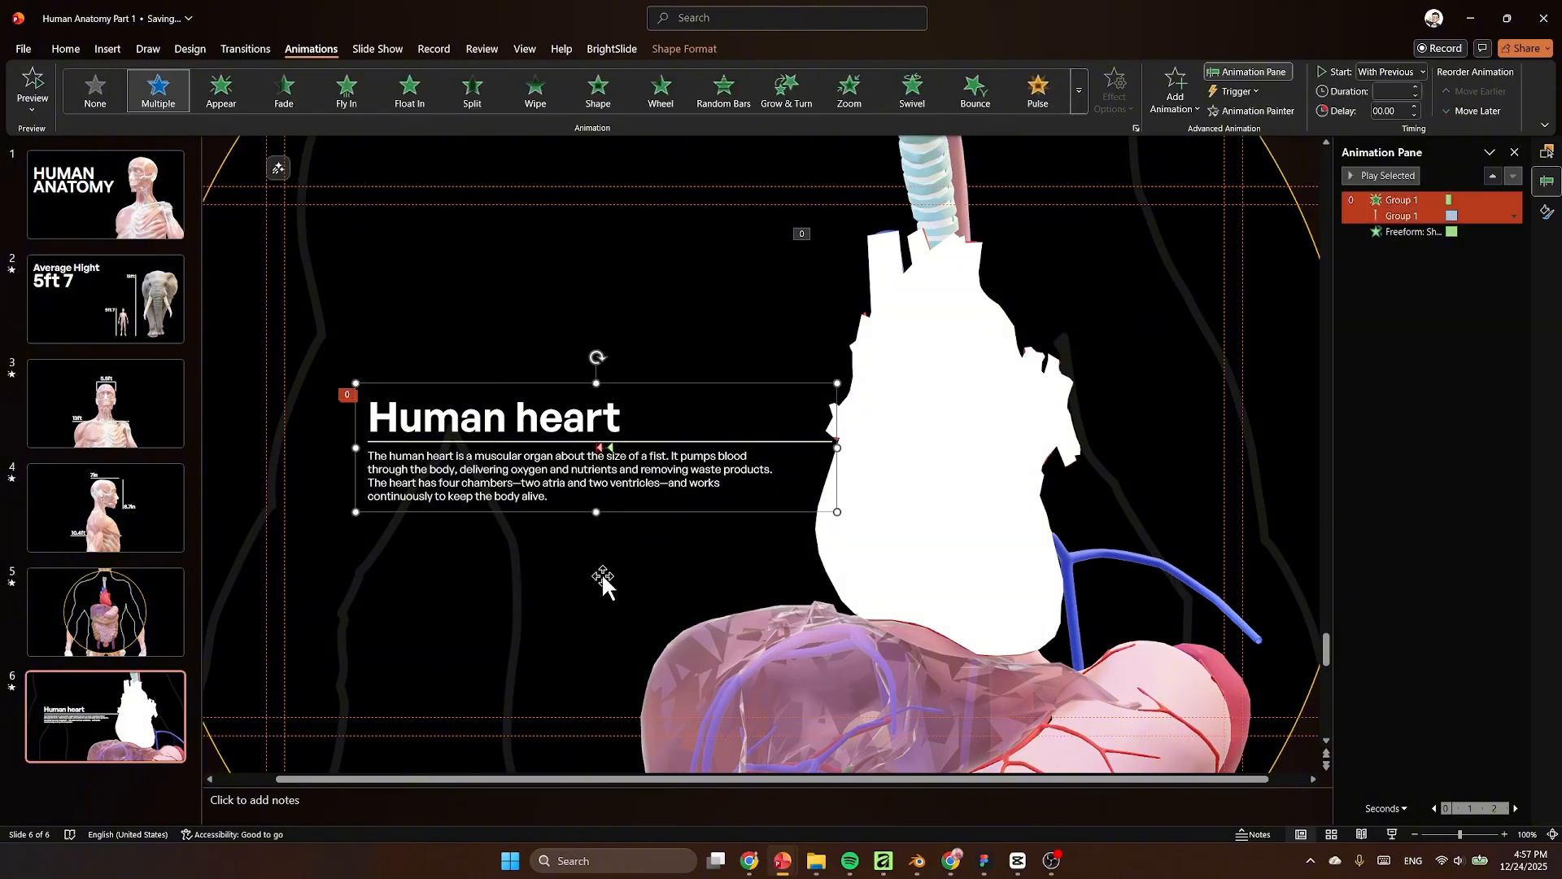
pyautogui.click(1513, 216)
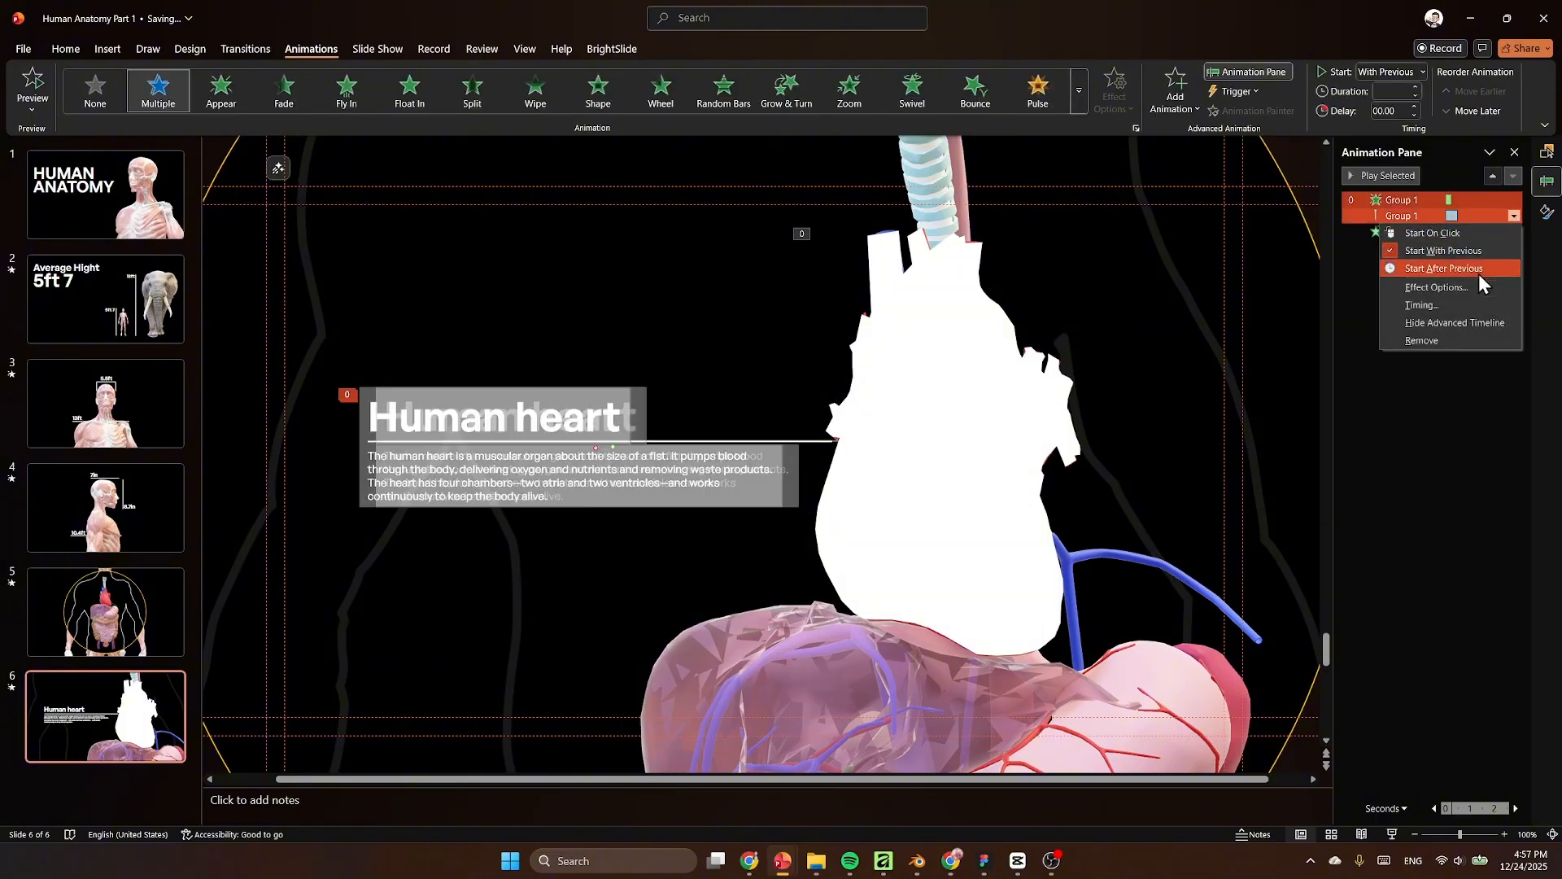
pyautogui.click(1462, 338)
pyautogui.click(1443, 311)
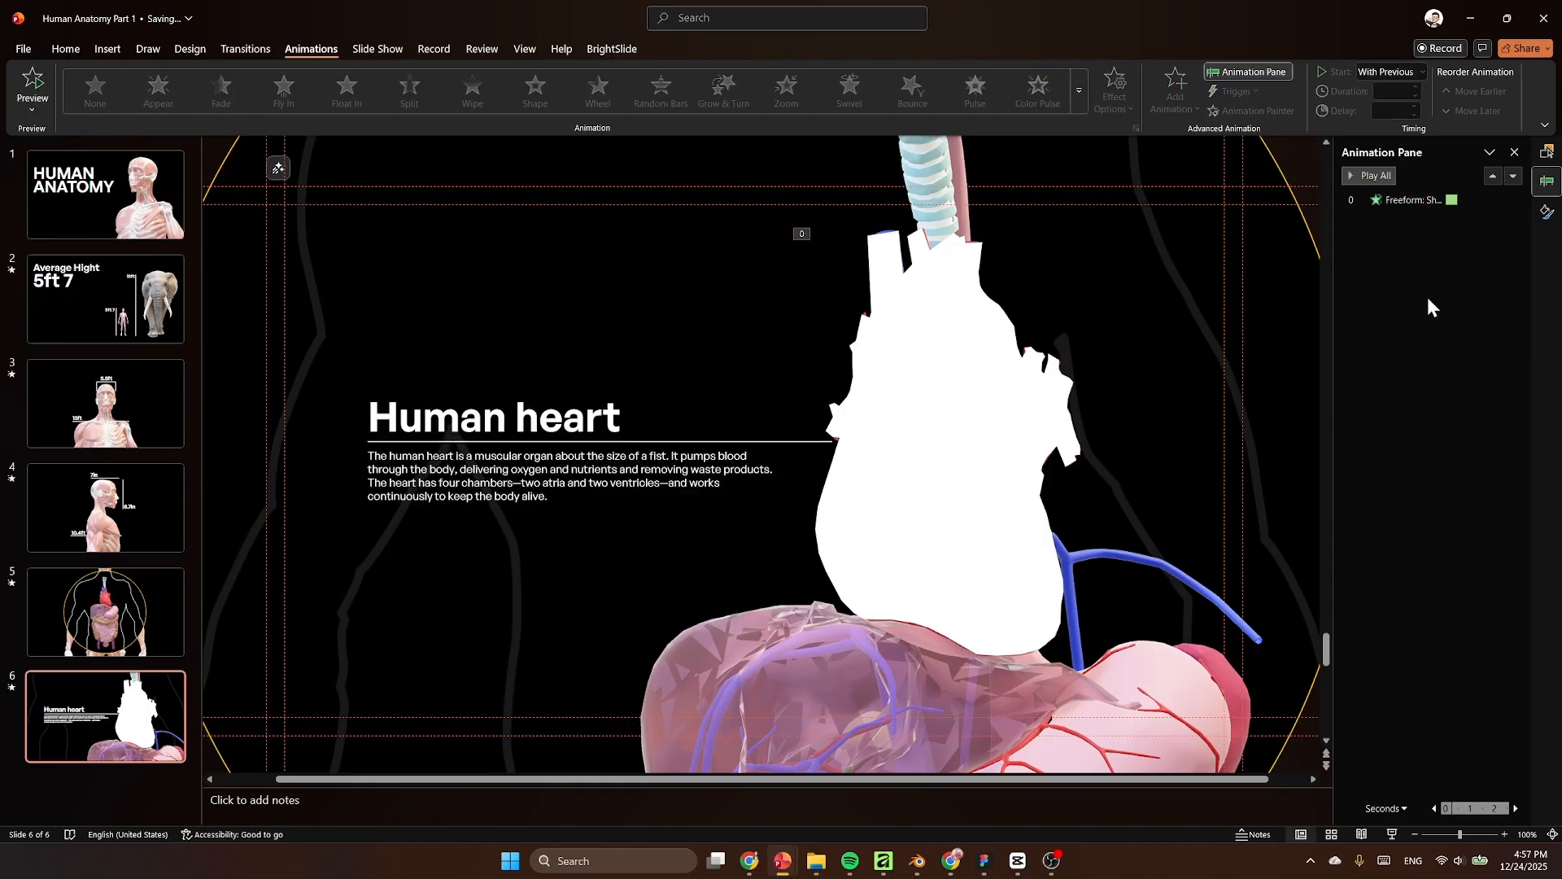
# Step: Add a Shape exit animation to the white heart shape, starting with previous, and shorten its exit and entrance on the timeline
pyautogui.click(1002, 397)
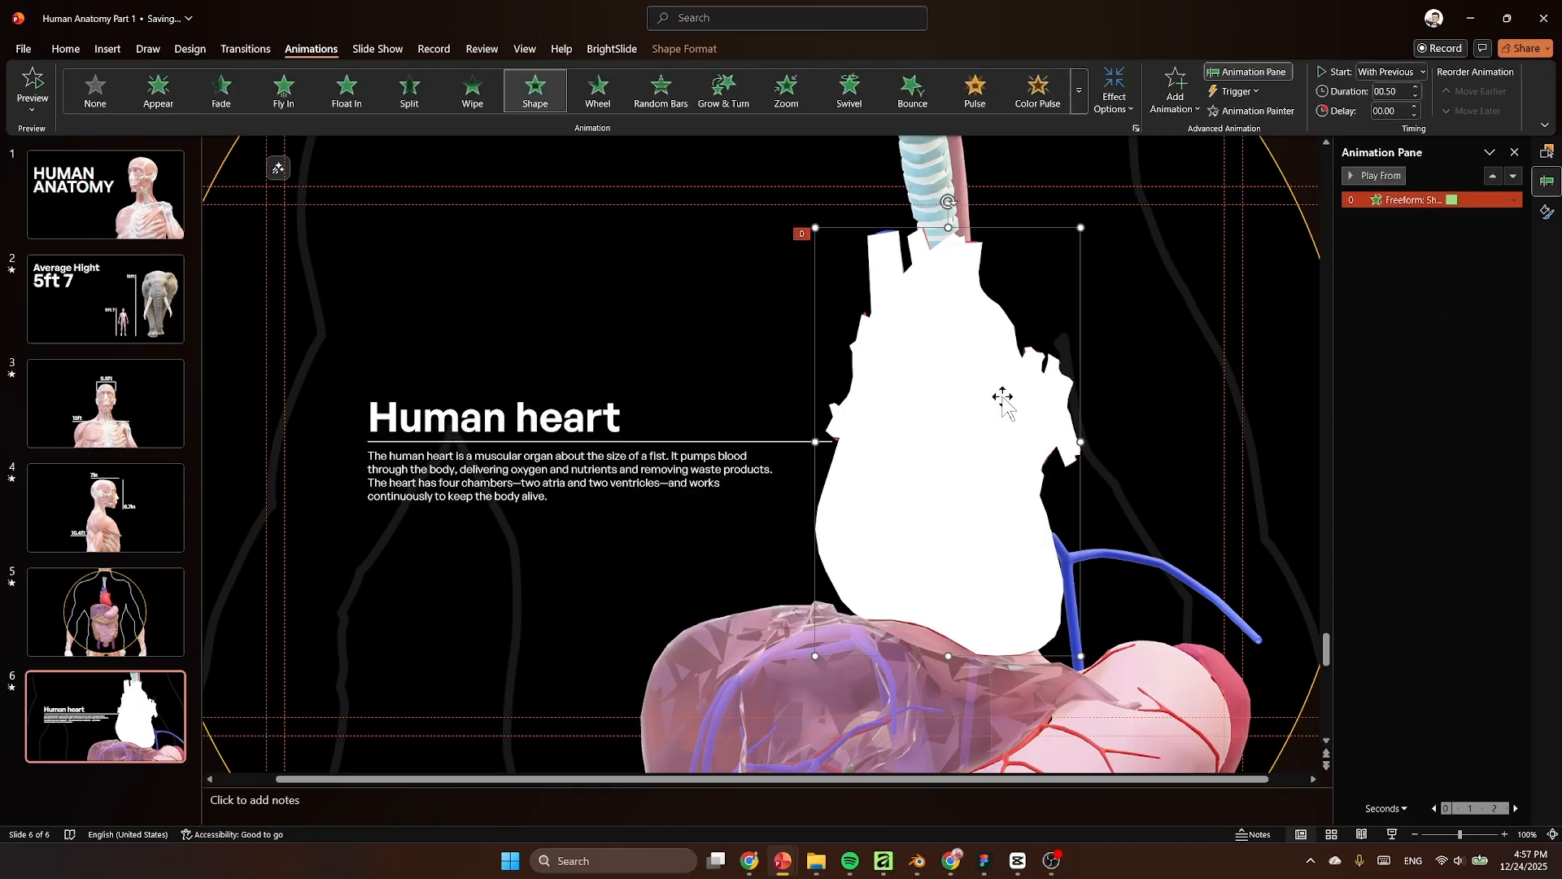
pyautogui.click(1175, 95)
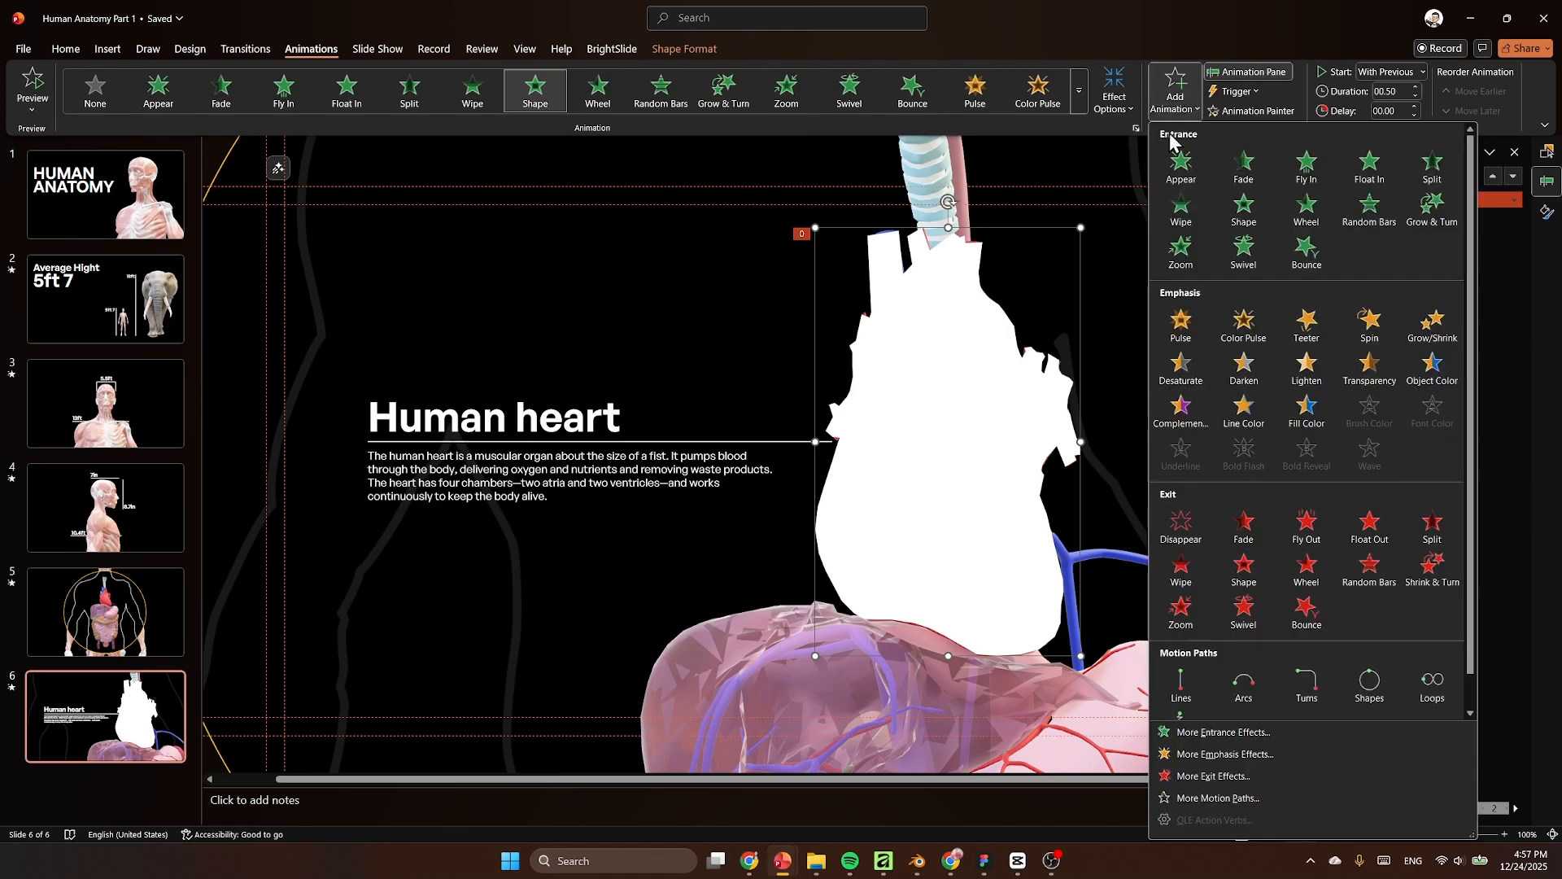
pyautogui.click(1257, 586)
pyautogui.click(1513, 216)
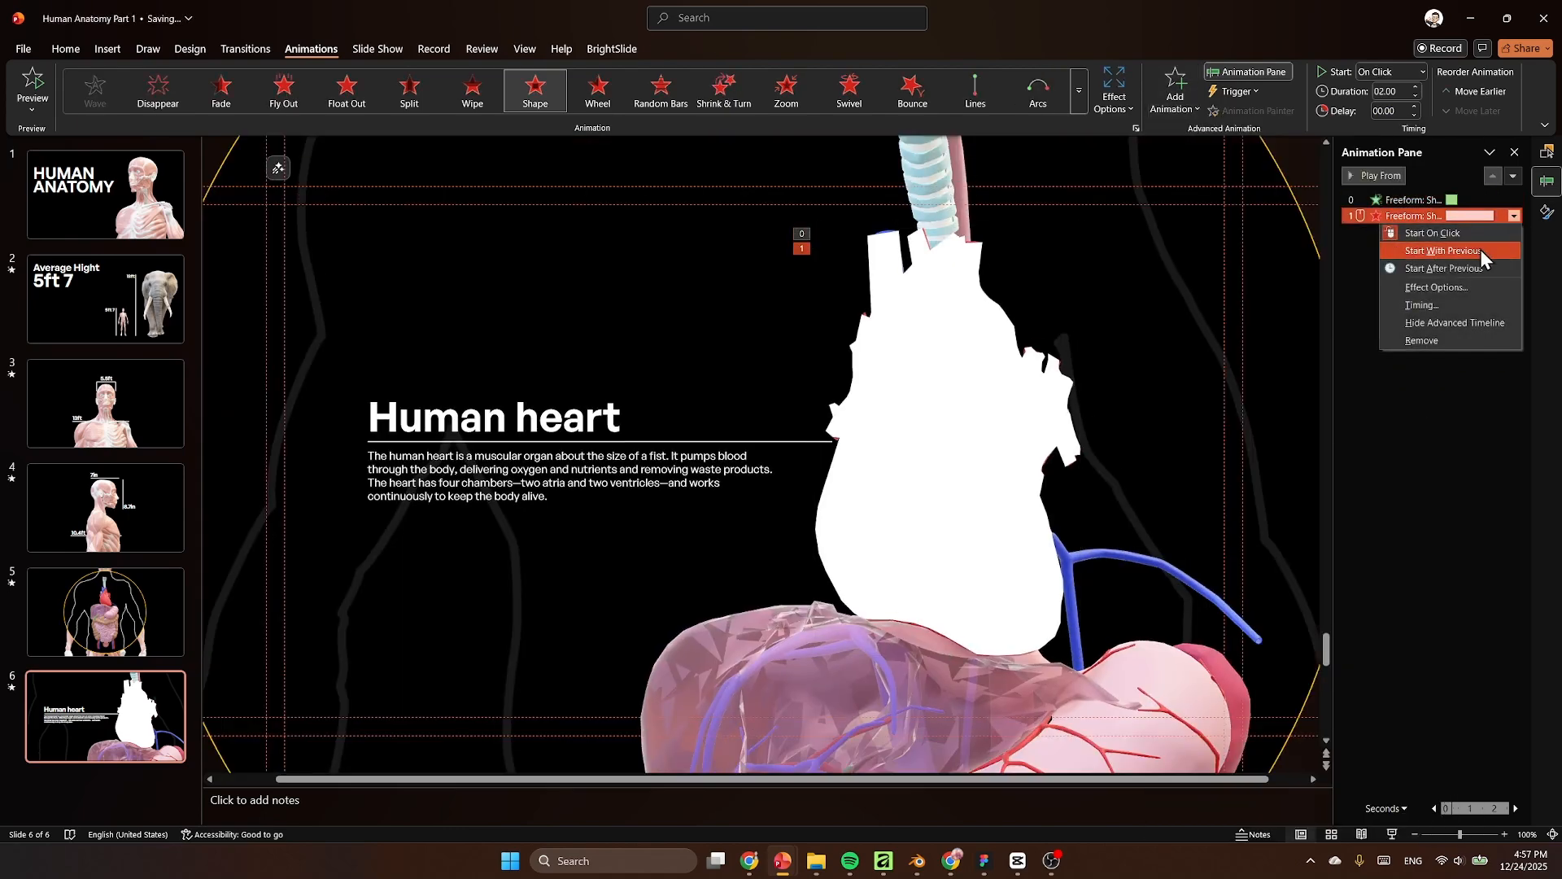
pyautogui.click(1481, 251)
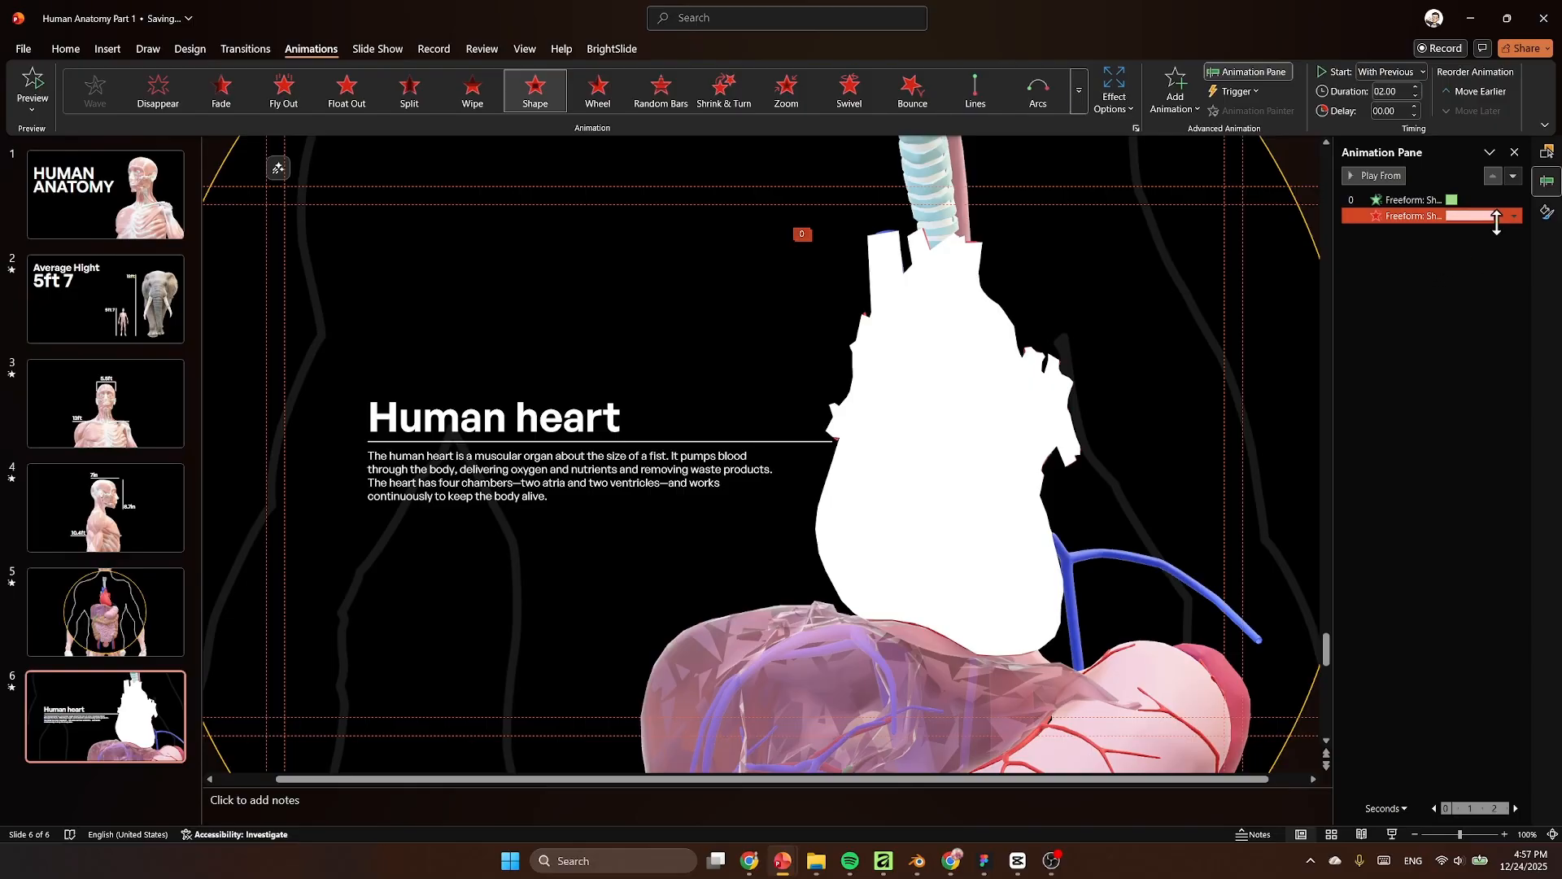
pyautogui.moveTo(1493, 216); pyautogui.dragTo(1454, 220)
pyautogui.click(1455, 200)
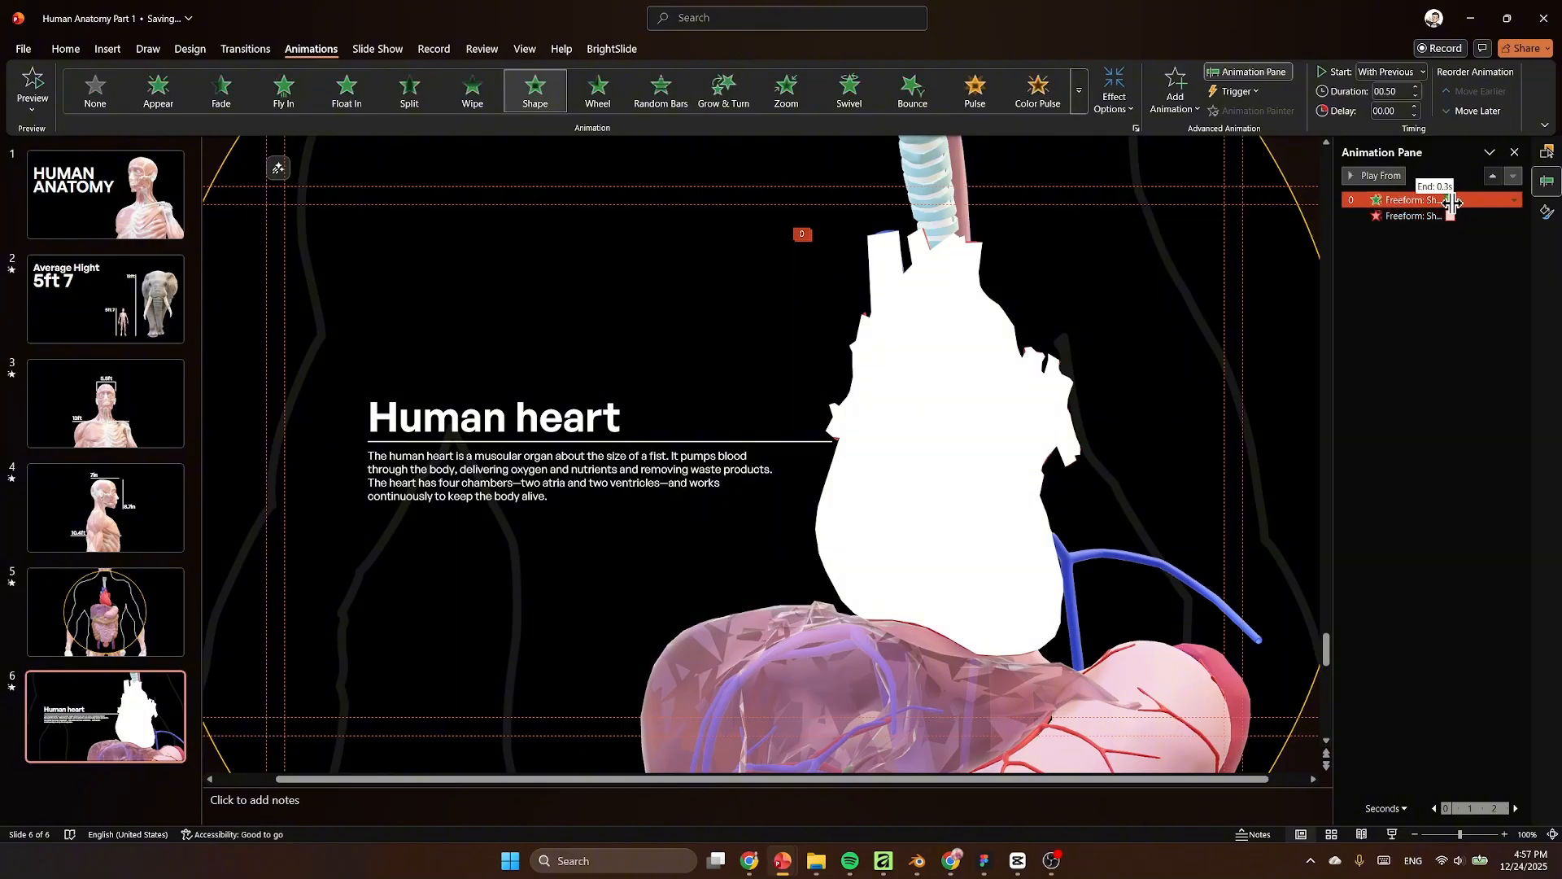